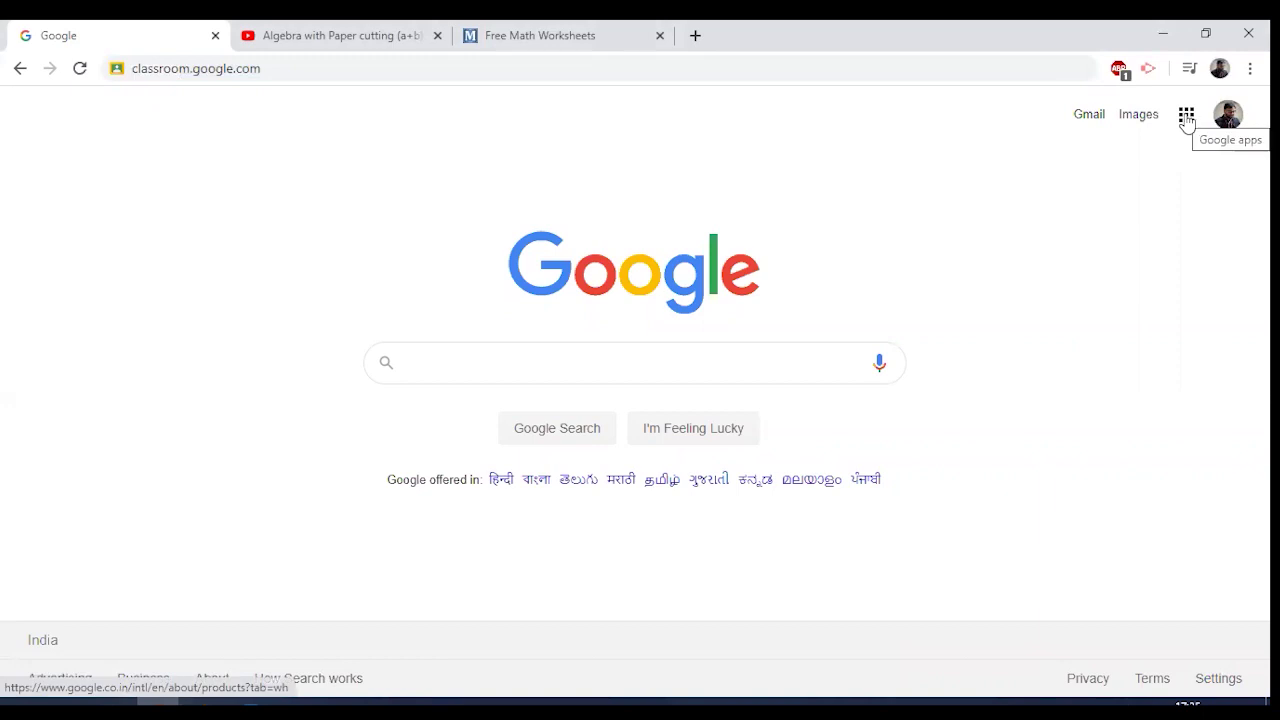
- Open Google Classroom from the list of Google apps
click(1187, 118)
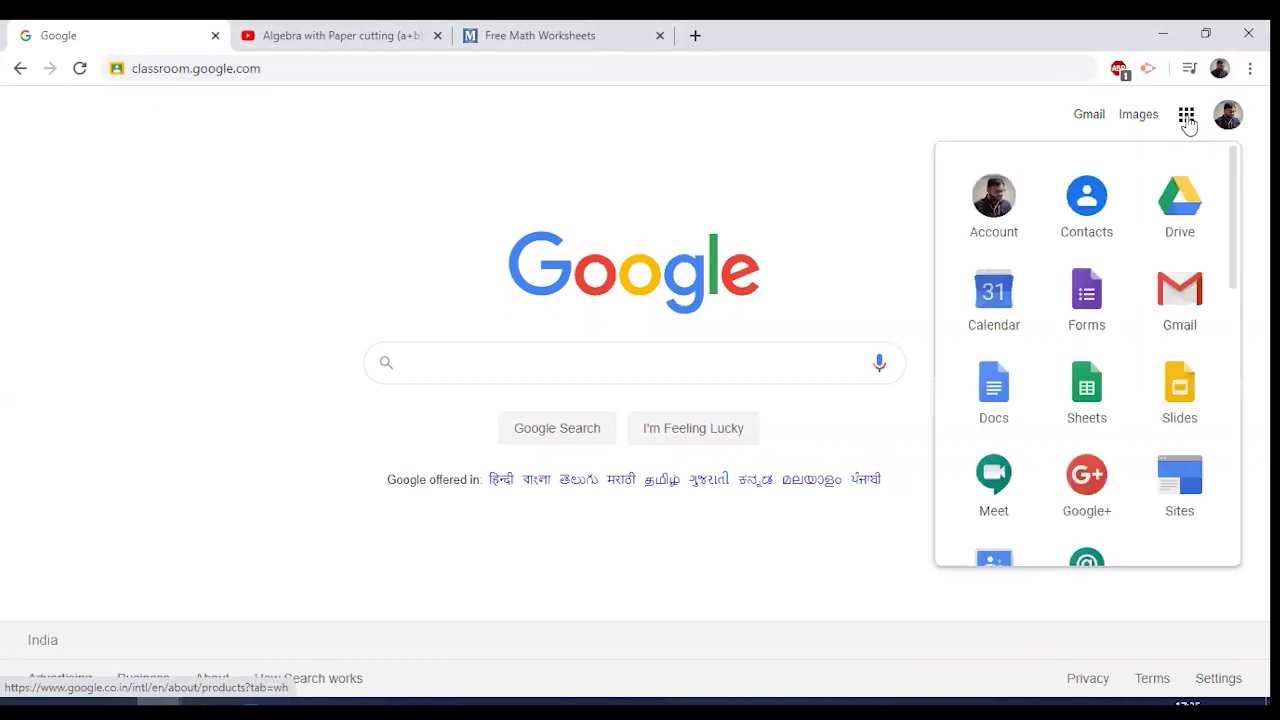
scroll(1130, 265, down, 1)
scroll(1130, 275, down, 6)
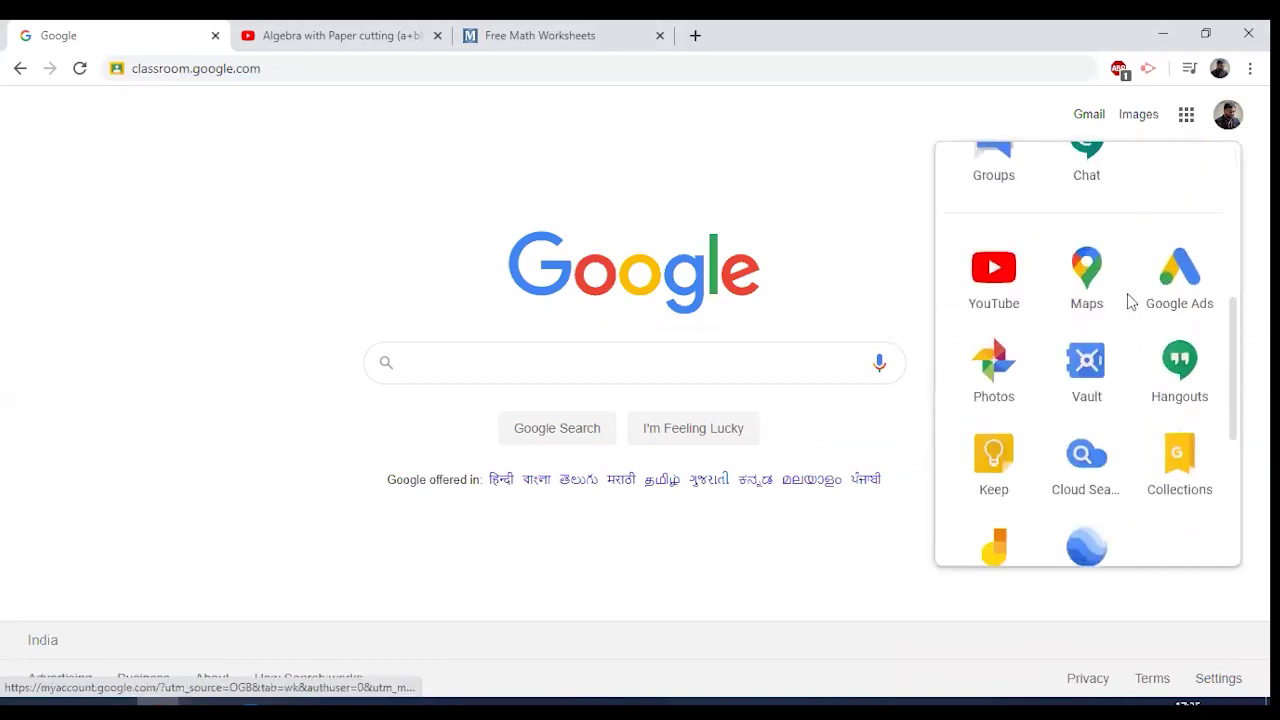
scroll(1130, 301, down, 2)
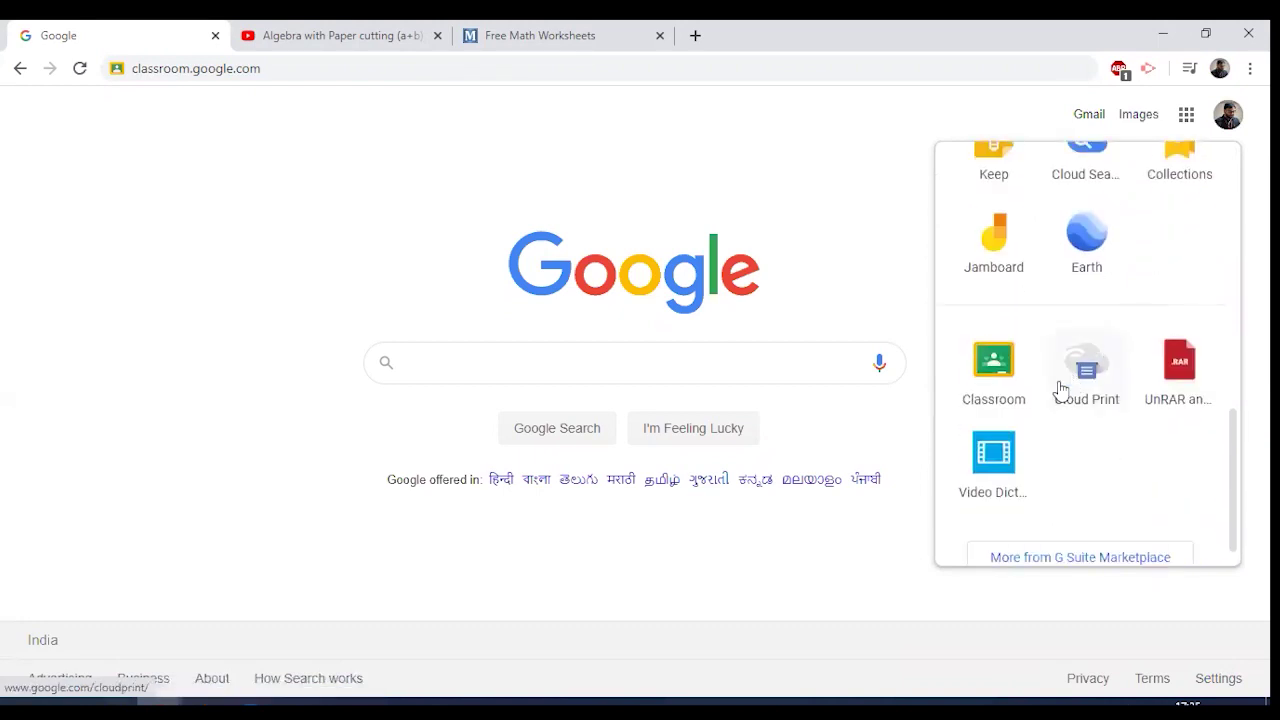
click(994, 378)
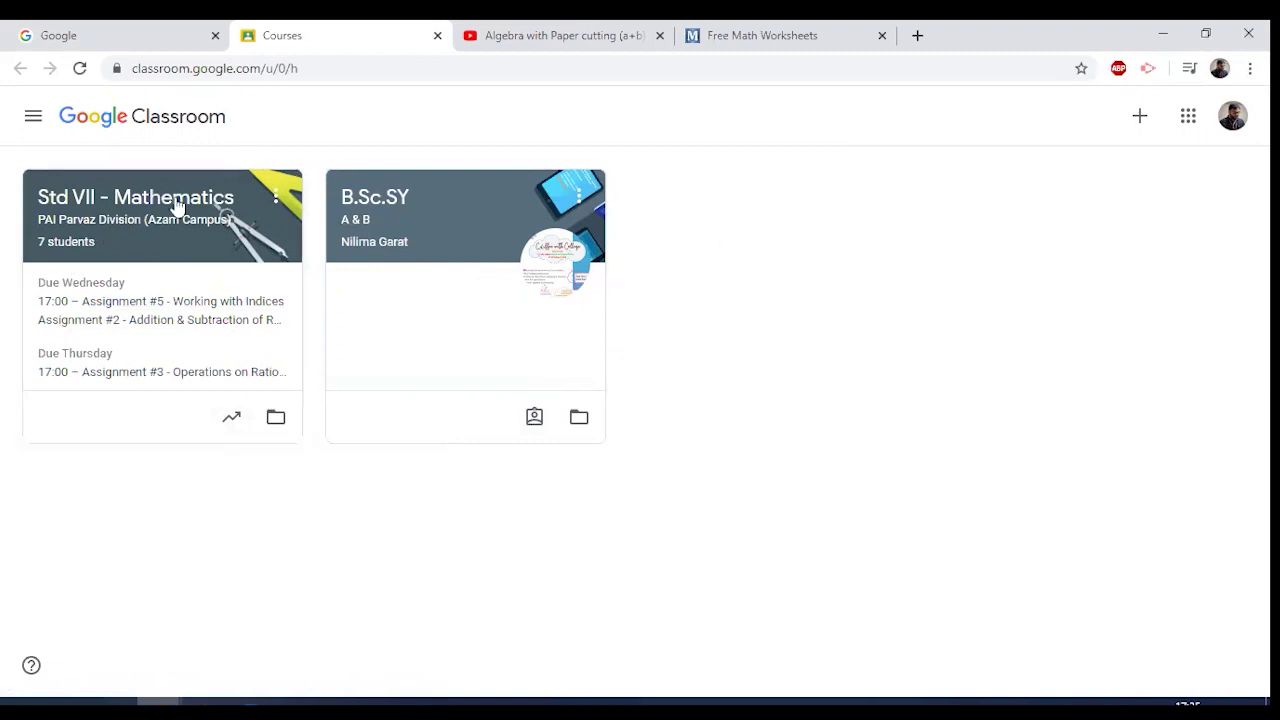
- Open the Std VII - Mathematics class and look through the posts on its stream
click(108, 198)
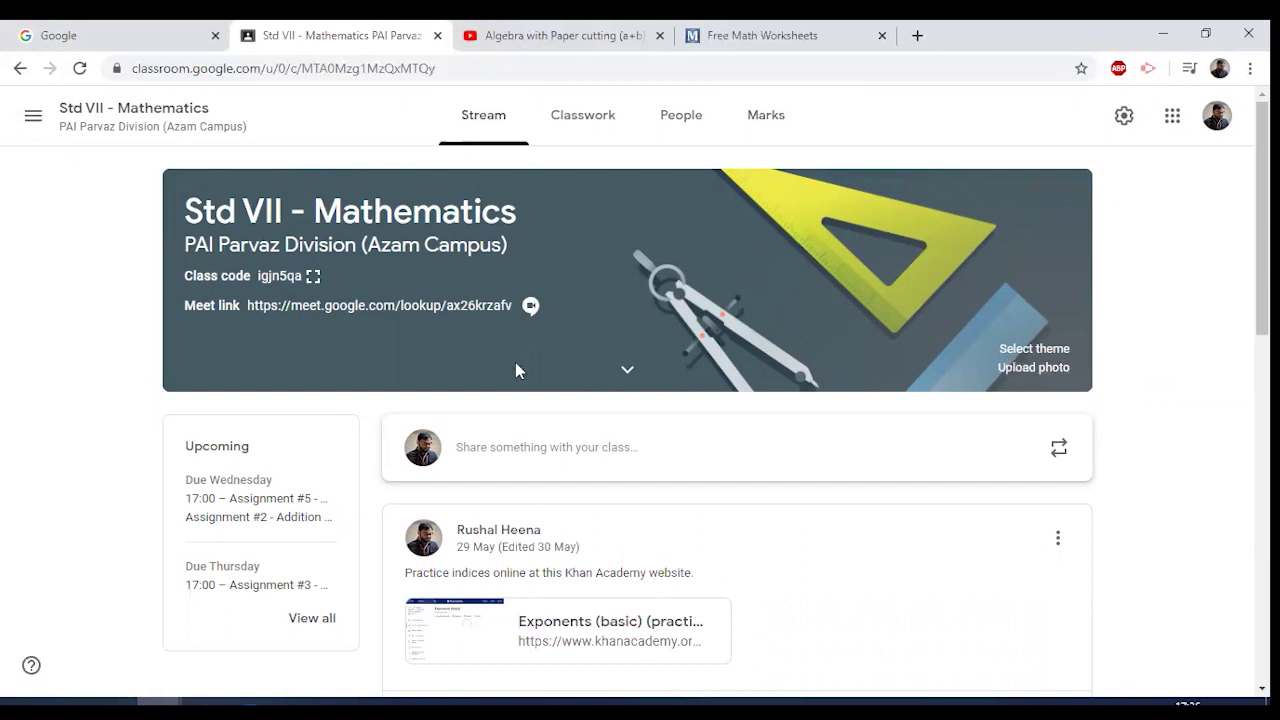
scroll(697, 426, down, 2)
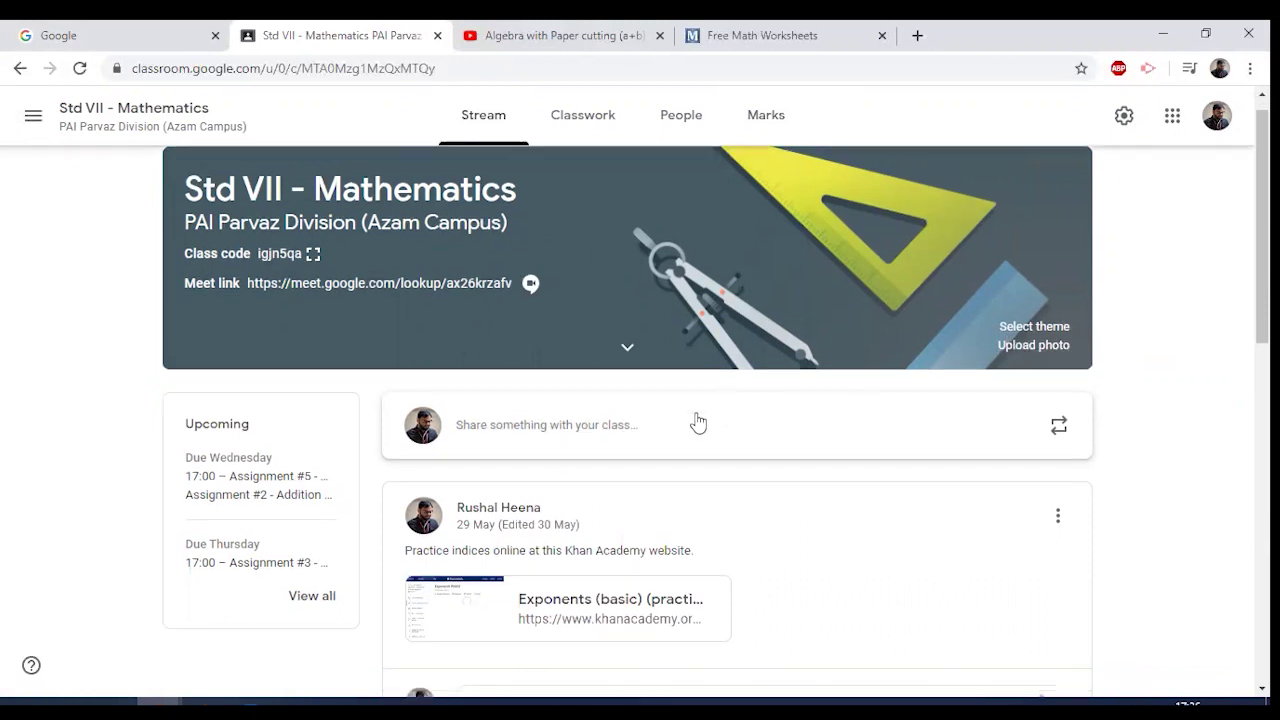
scroll(700, 429, down, 6)
scroll(703, 446, up, 6)
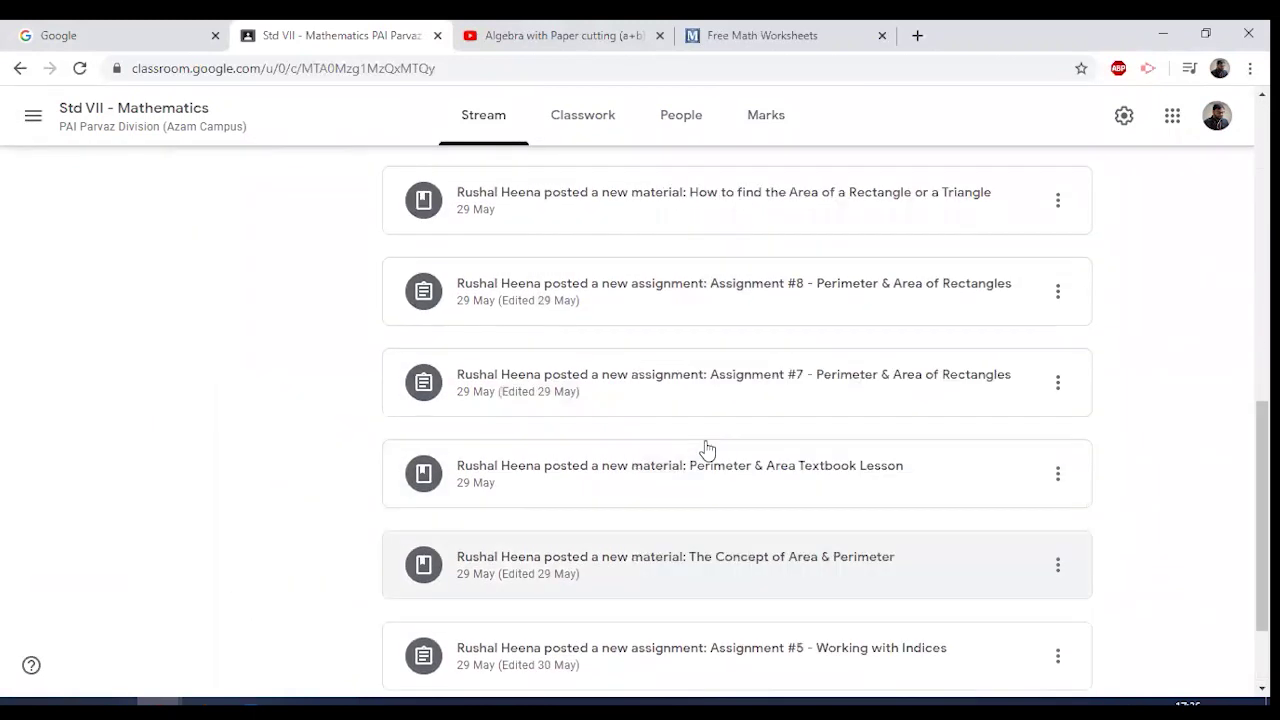
scroll(705, 440, up, 2)
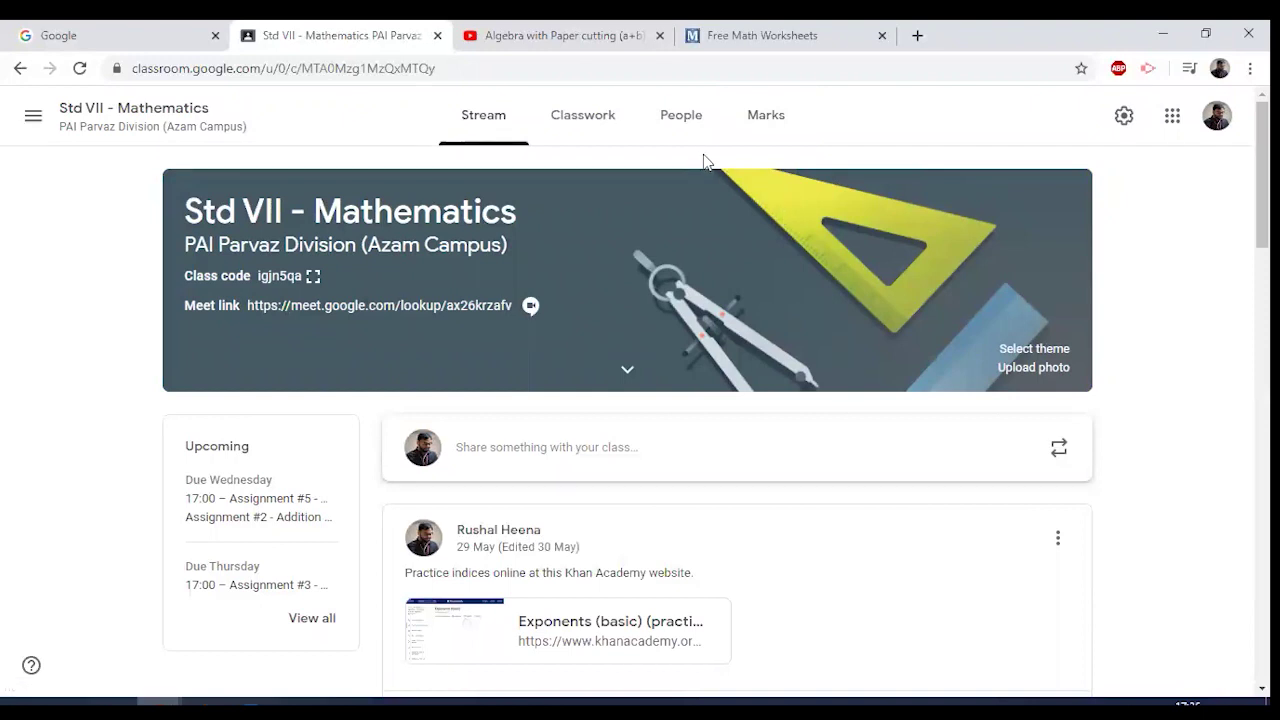
- Review the class's teachers and students, and view the student invitation form without inviting anyone
click(685, 122)
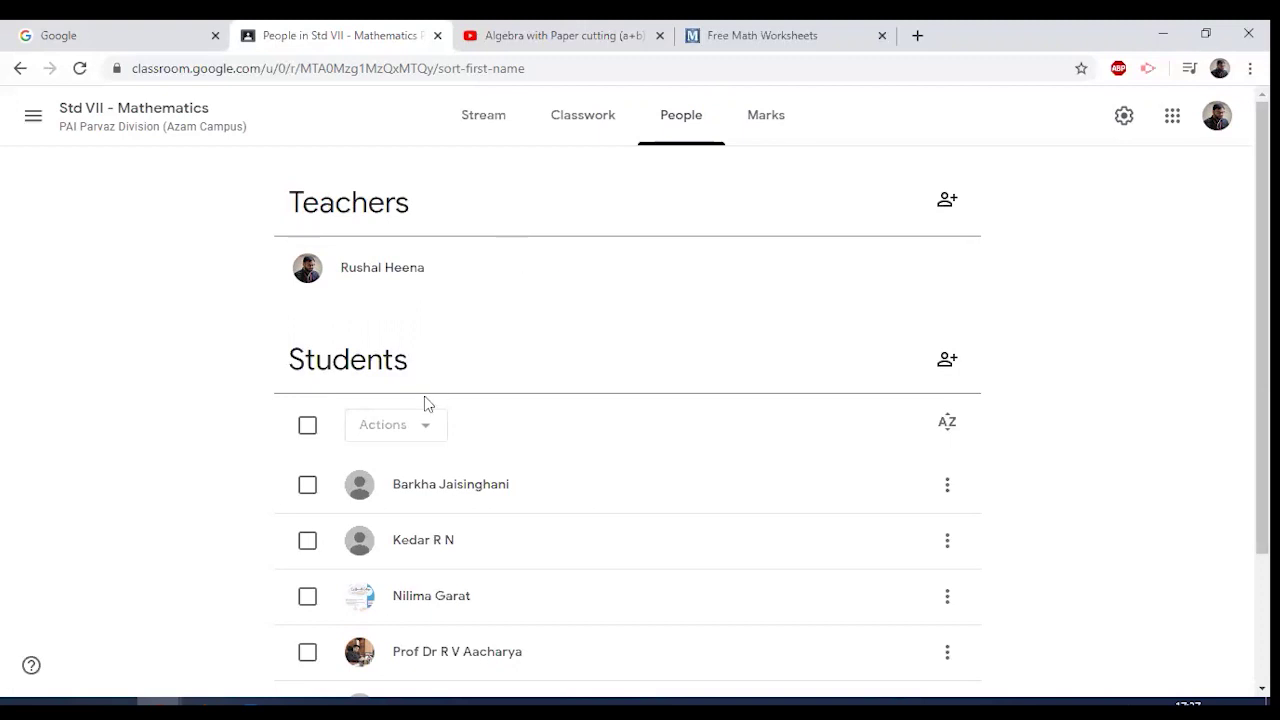
scroll(475, 410, down, 1)
scroll(475, 415, down, 1)
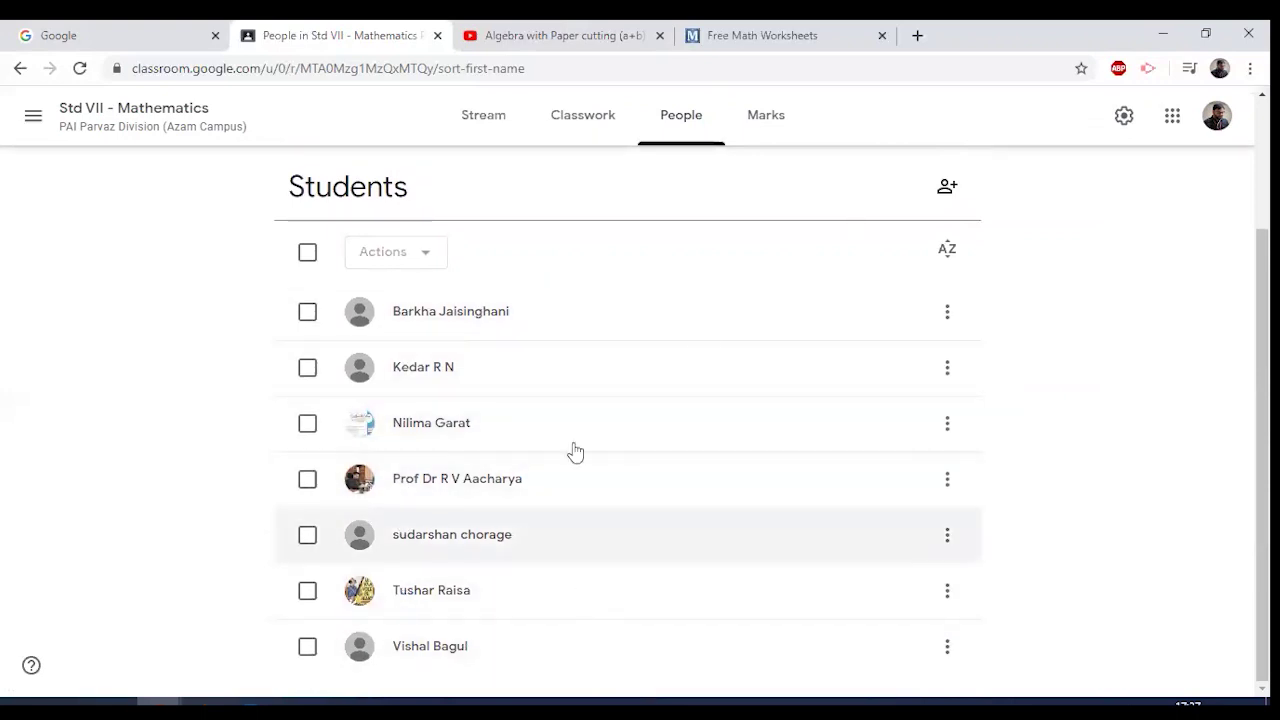
click(949, 190)
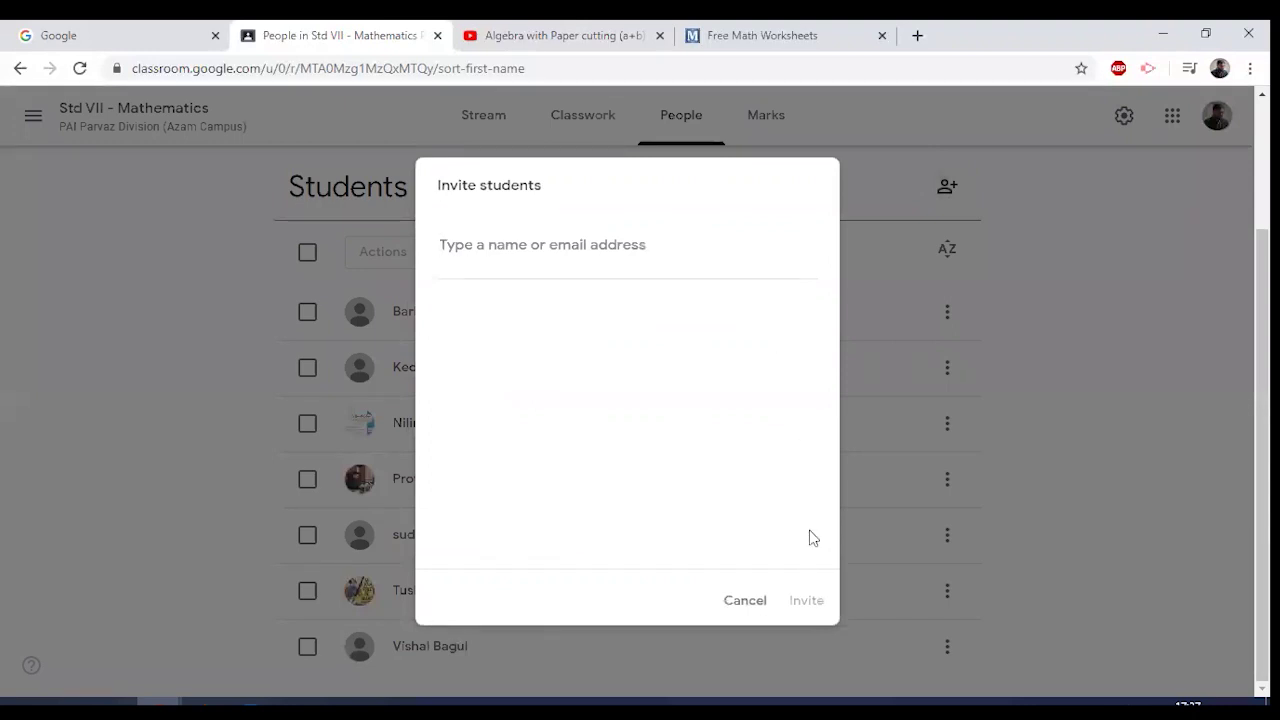
click(742, 603)
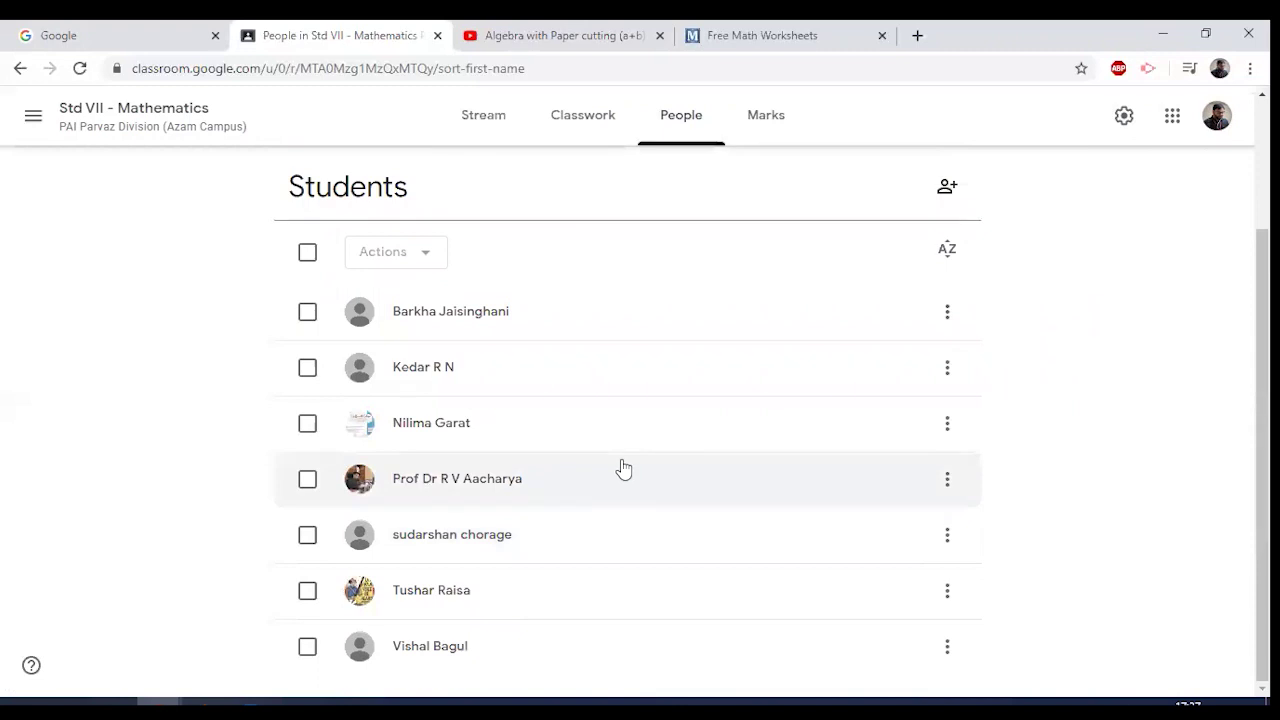
scroll(623, 468, up, 3)
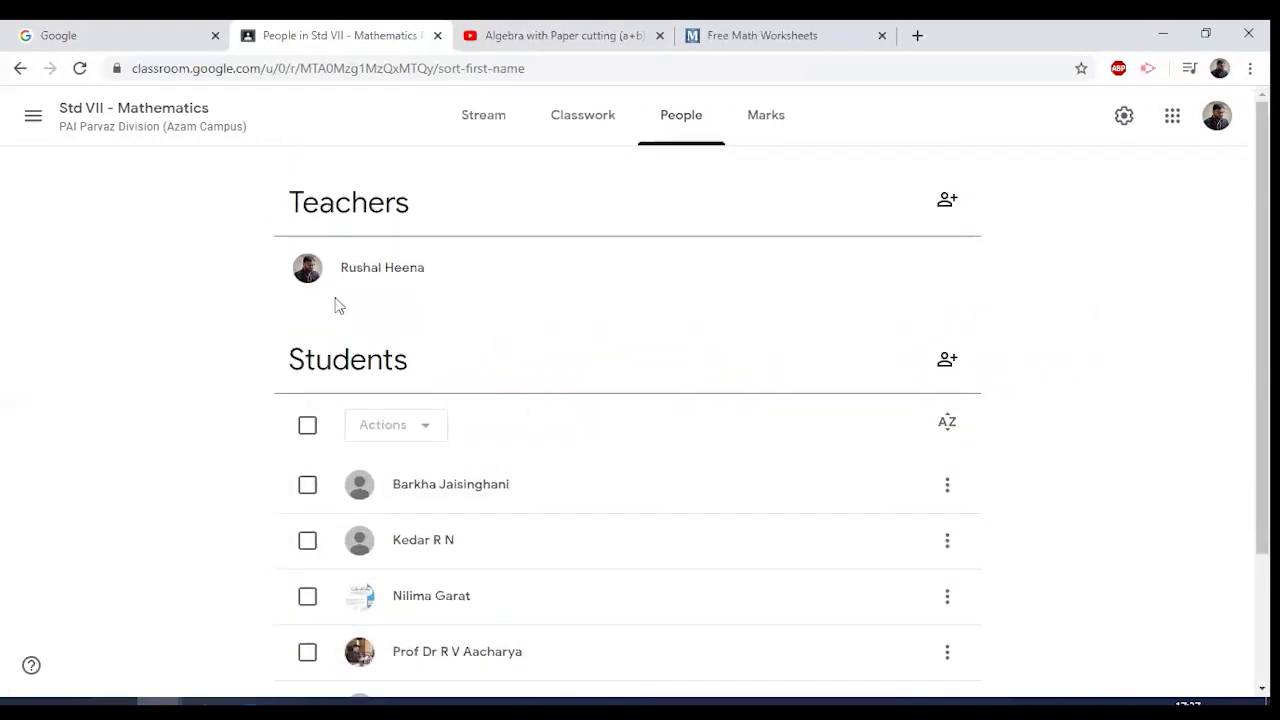
- Return to the class stream and display the class code at full size, closing the display when done
click(127, 118)
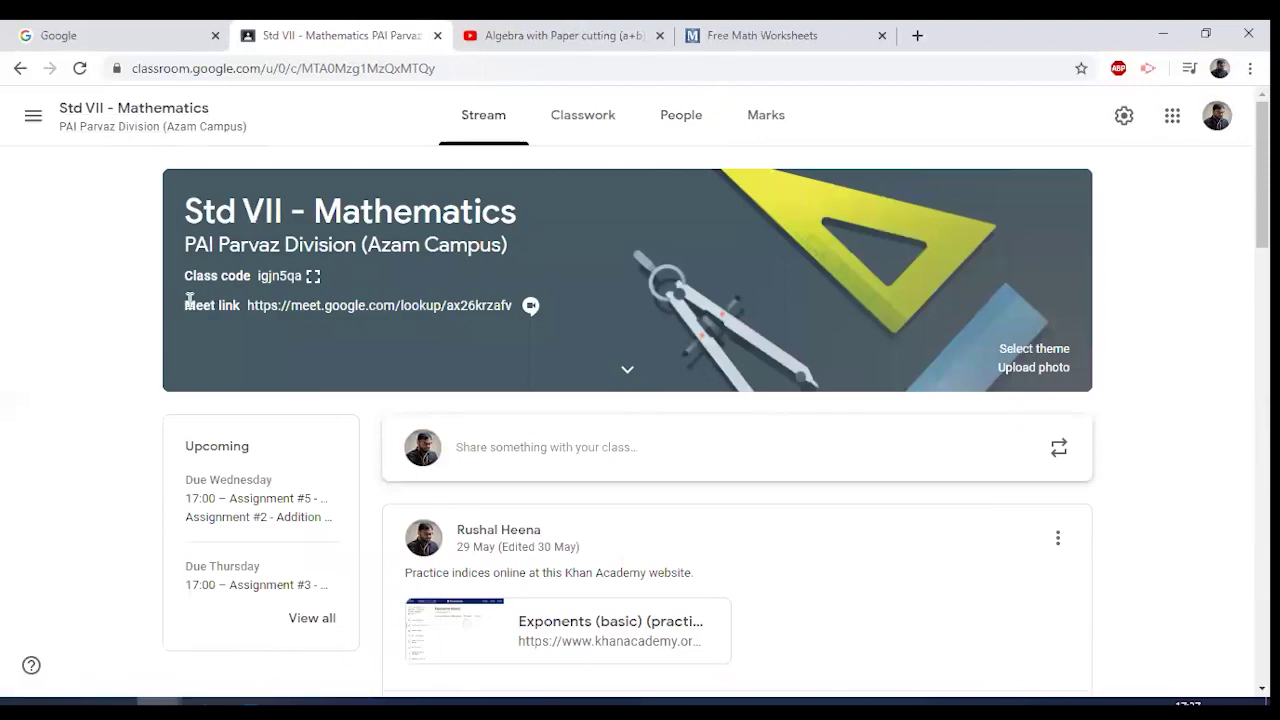
click(313, 277)
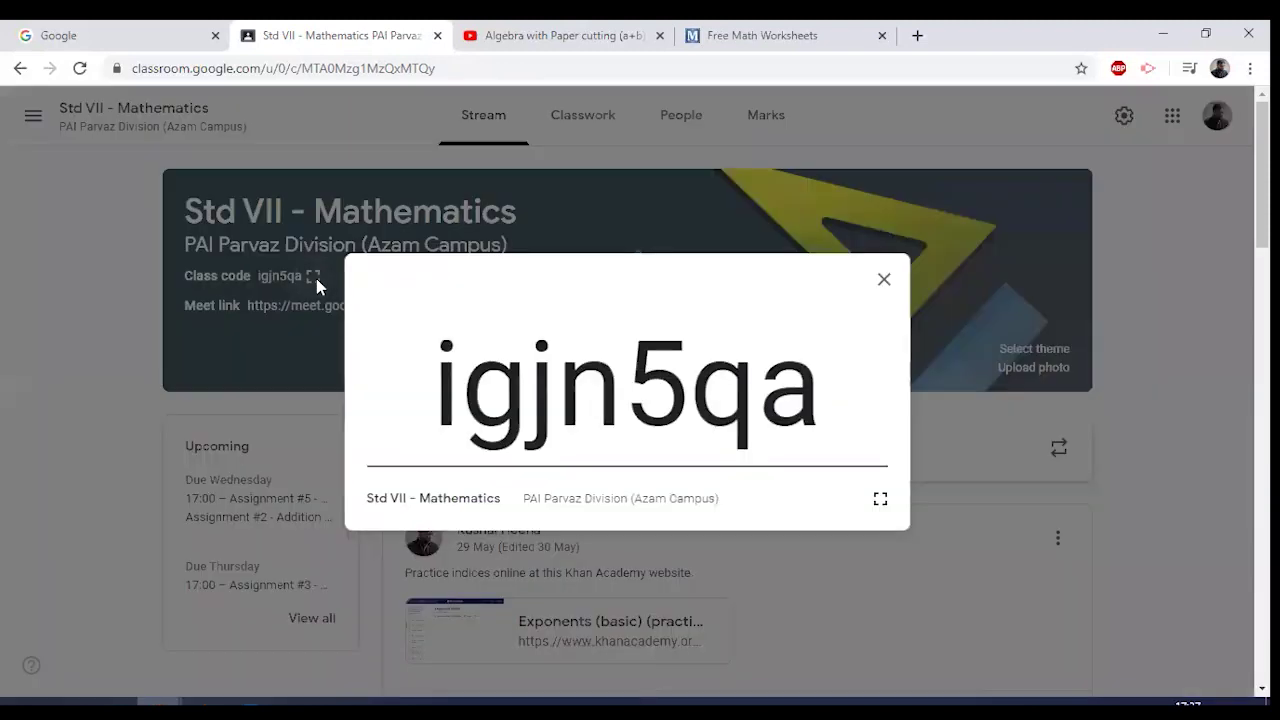
click(883, 503)
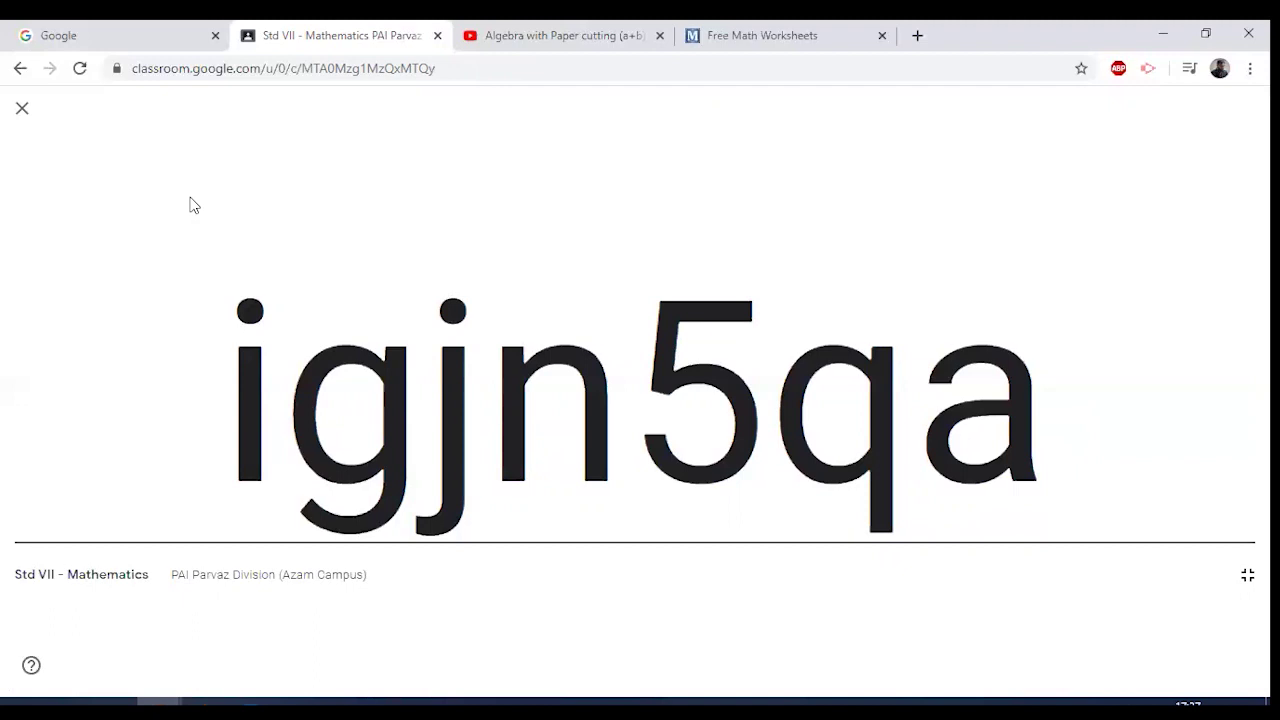
click(22, 108)
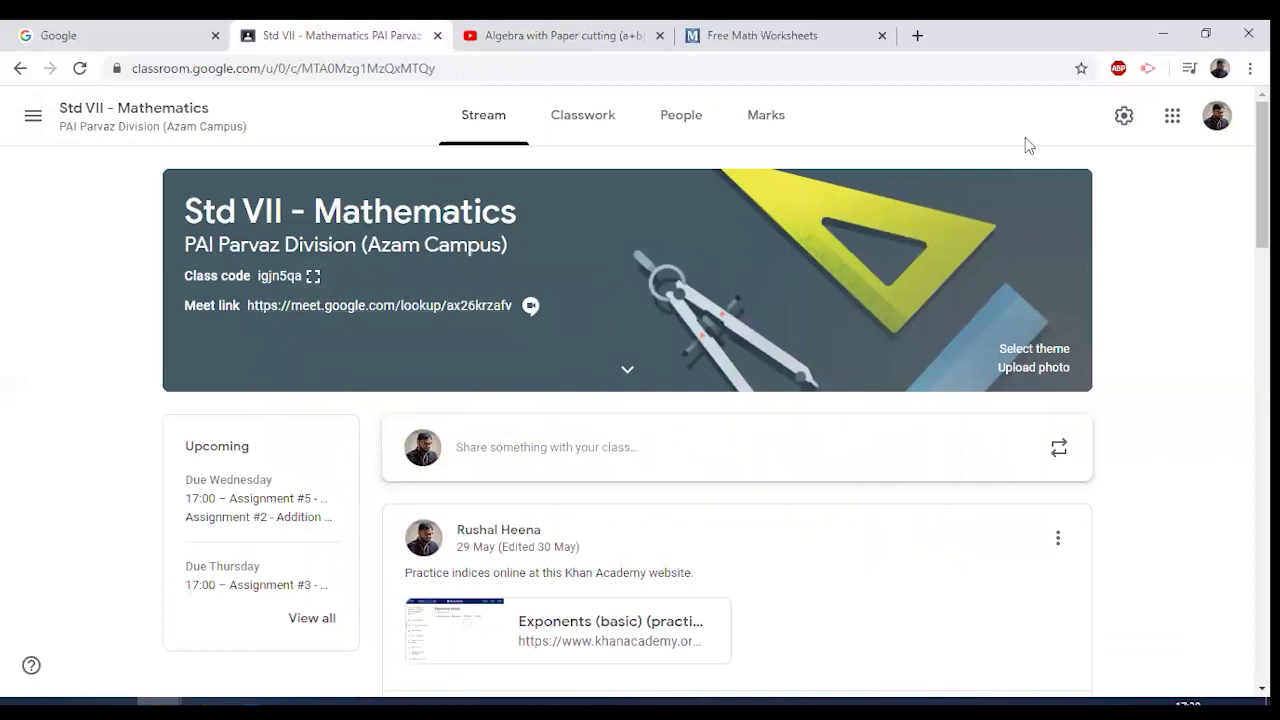
- Examine the class settings, including the class code options and the General section, and close them without making changes
click(1124, 116)
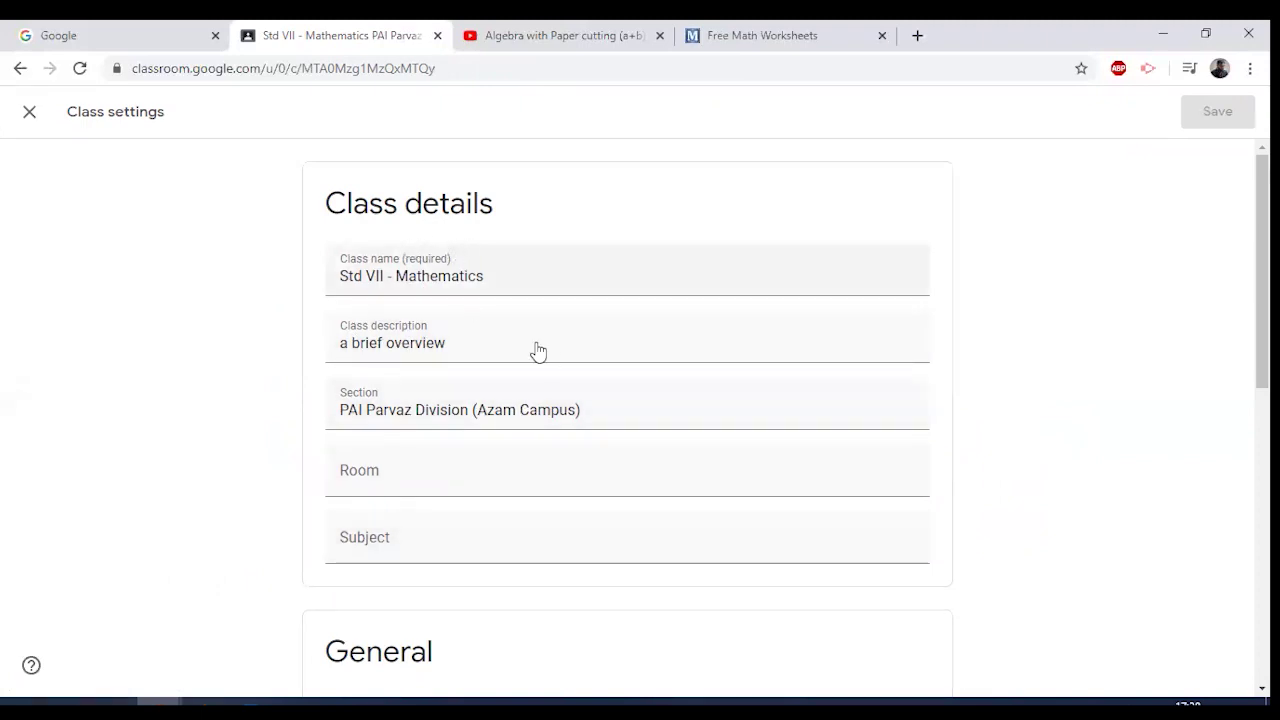
scroll(558, 370, down, 2)
scroll(560, 380, down, 2)
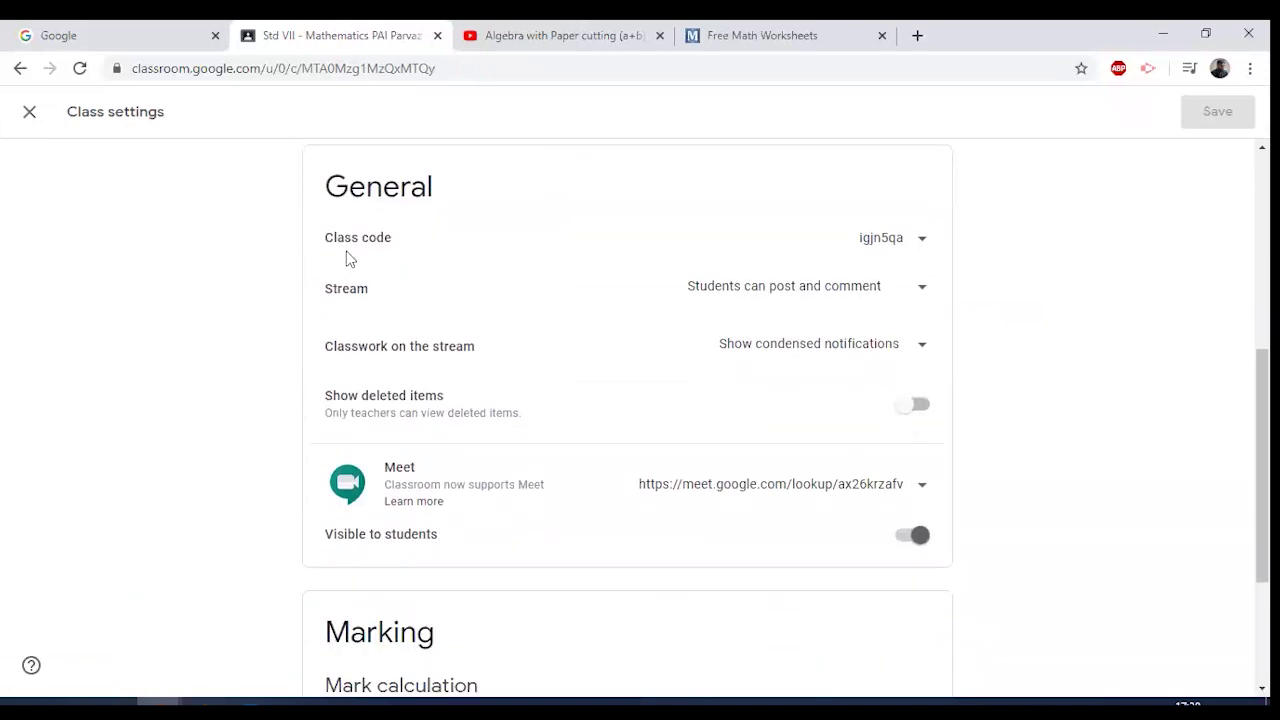
click(919, 248)
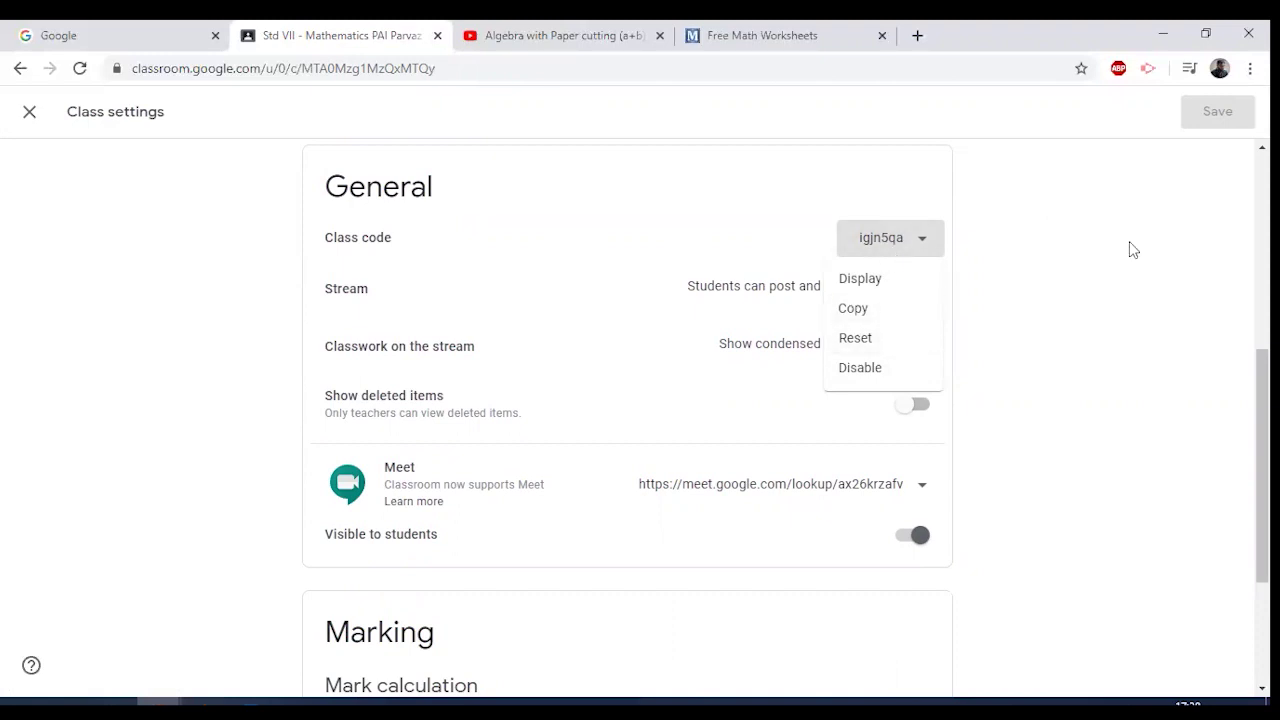
click(1078, 258)
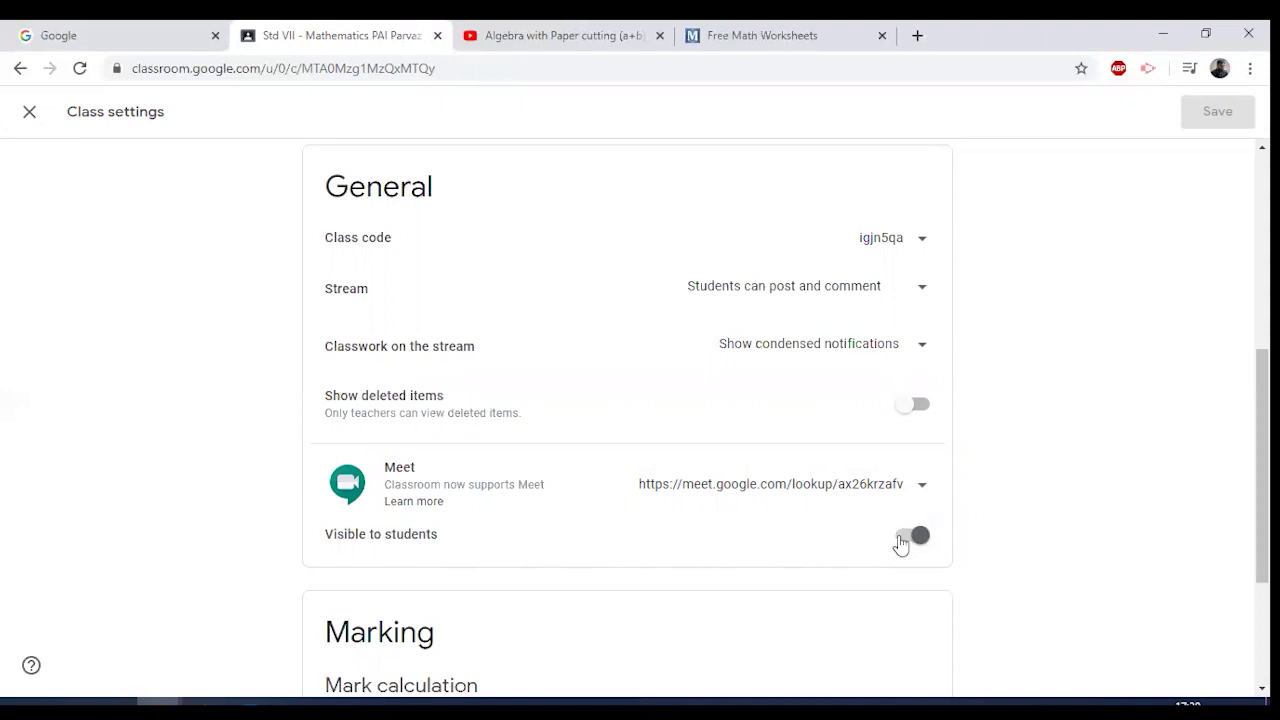
click(29, 114)
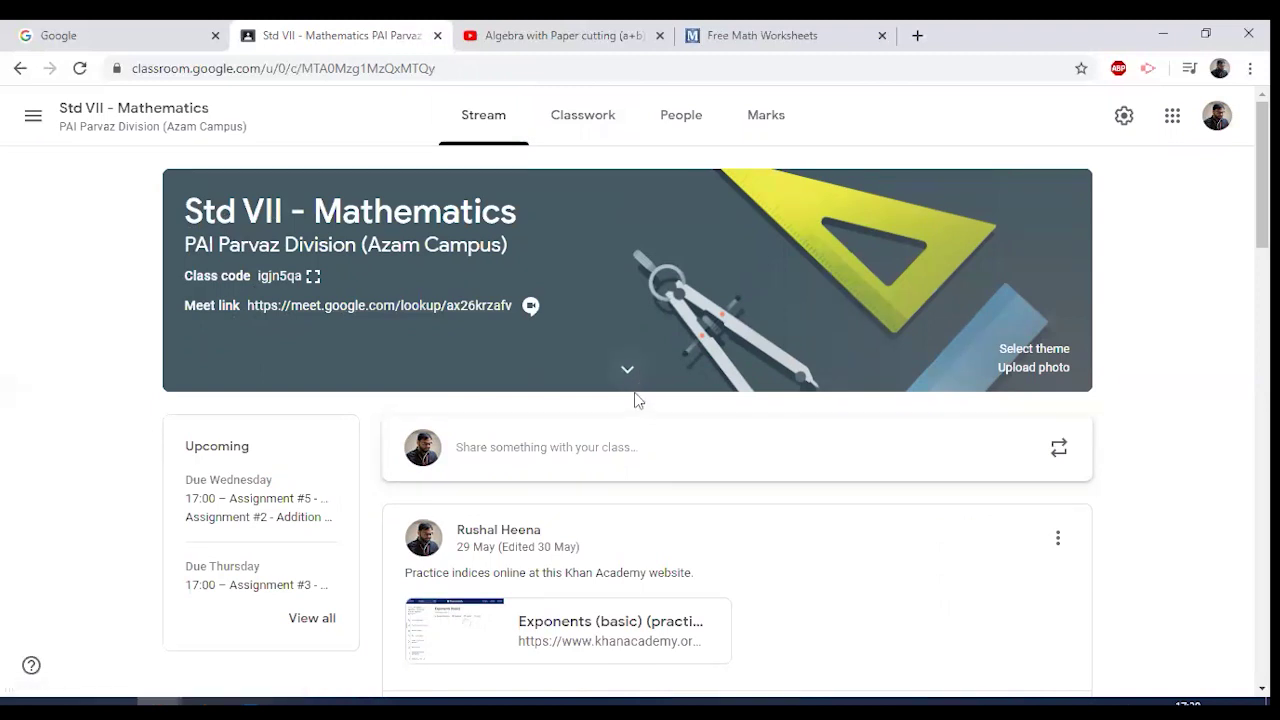
- Examine the announcements, assignments and materials posted on the Std VII - Mathematics stream
scroll(750, 444, down, 2)
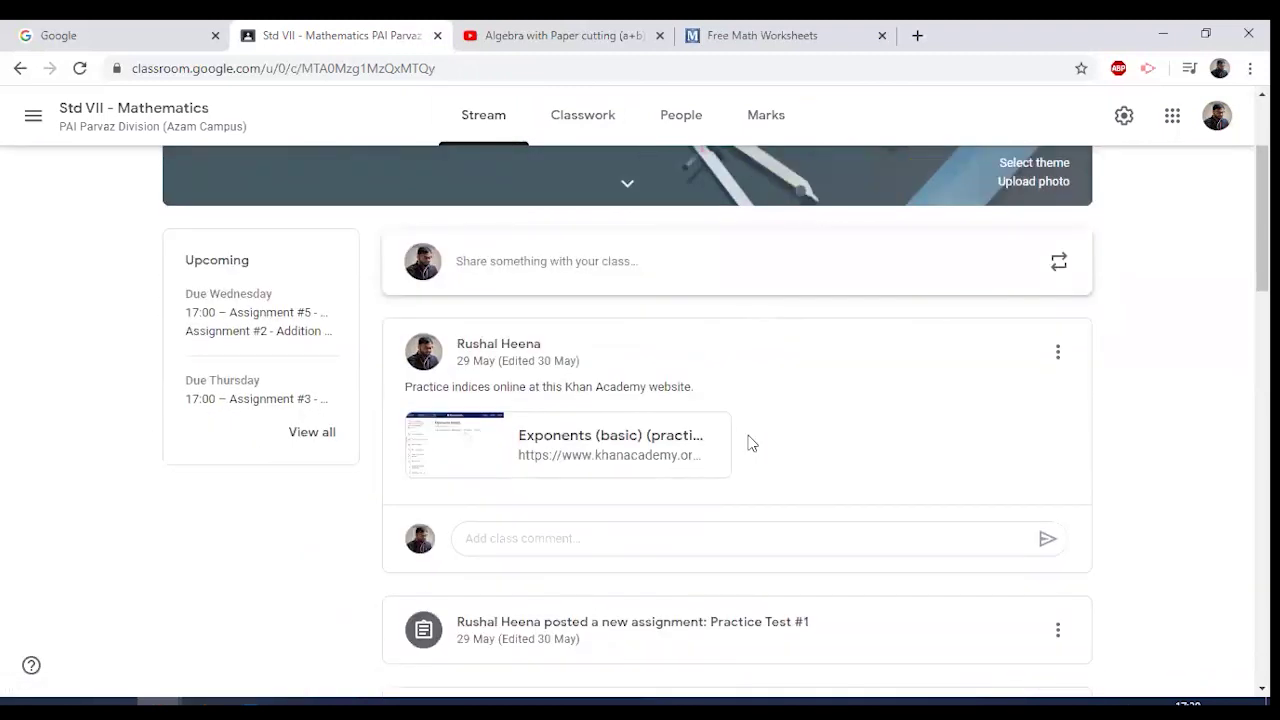
scroll(748, 438, down, 1)
scroll(746, 435, down, 1)
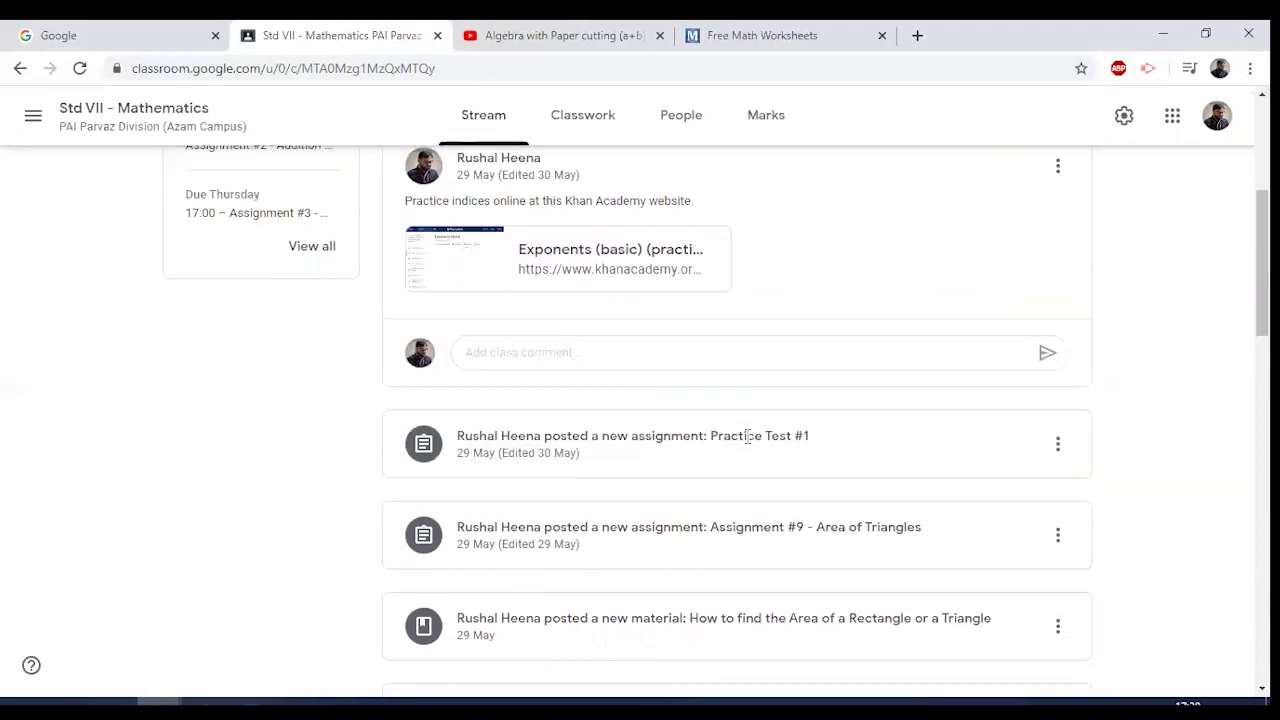
scroll(748, 437, down, 1)
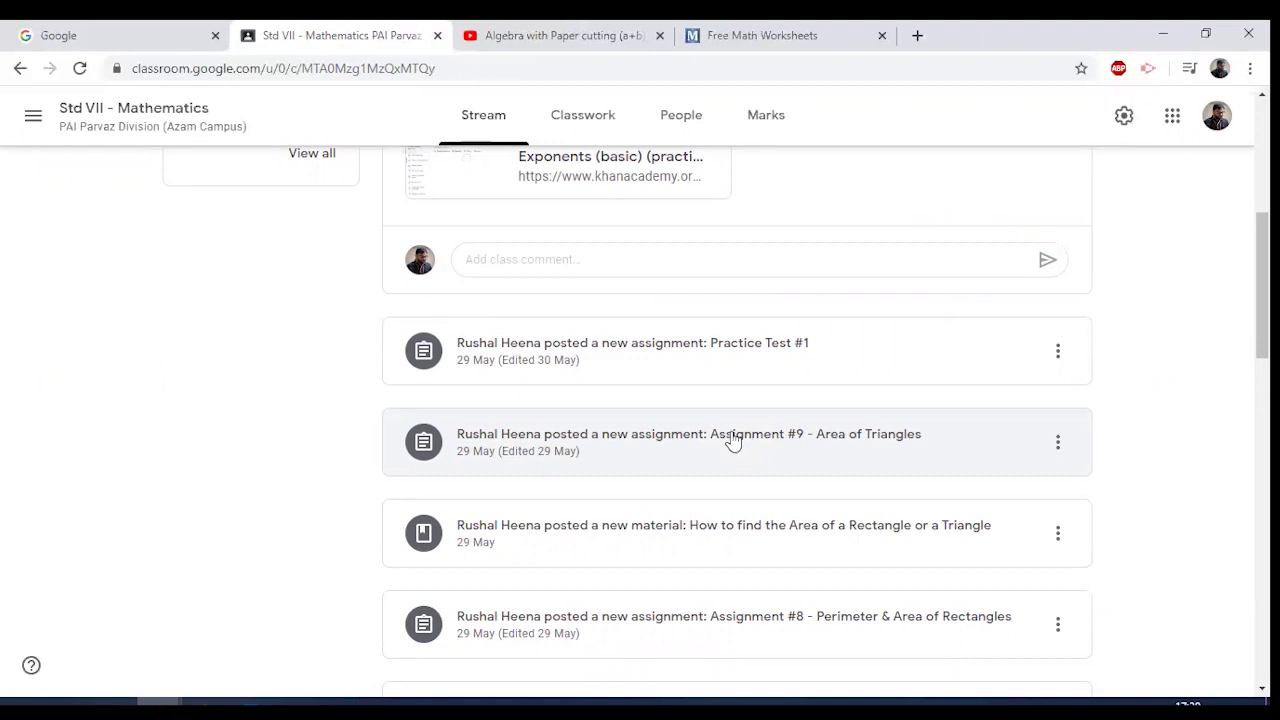
scroll(688, 362, down, 3)
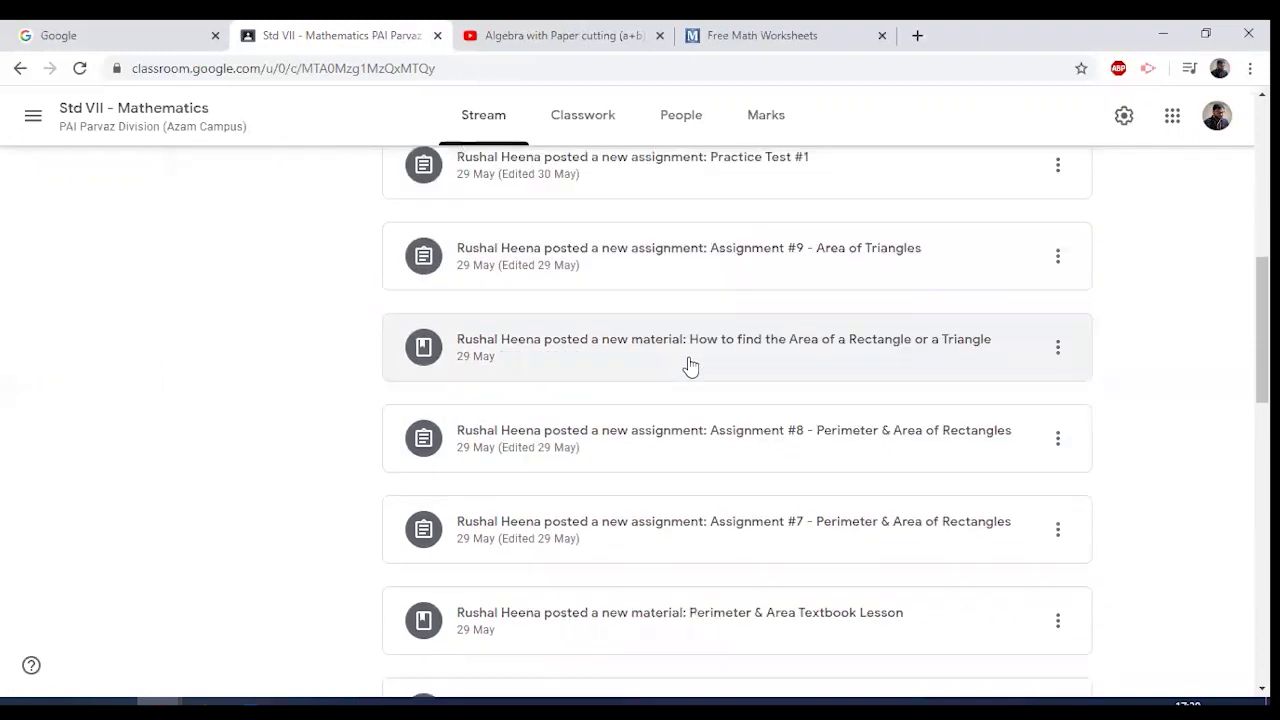
scroll(692, 371, down, 7)
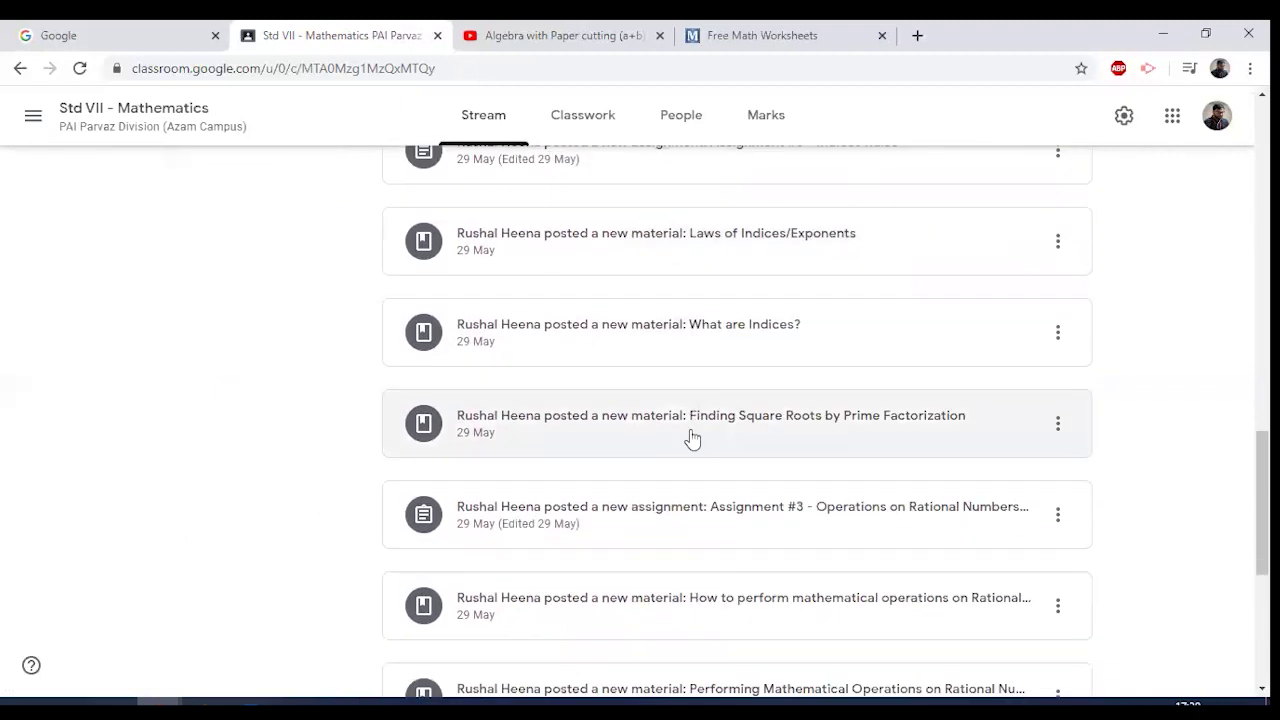
scroll(689, 430, up, 7)
scroll(692, 439, up, 9)
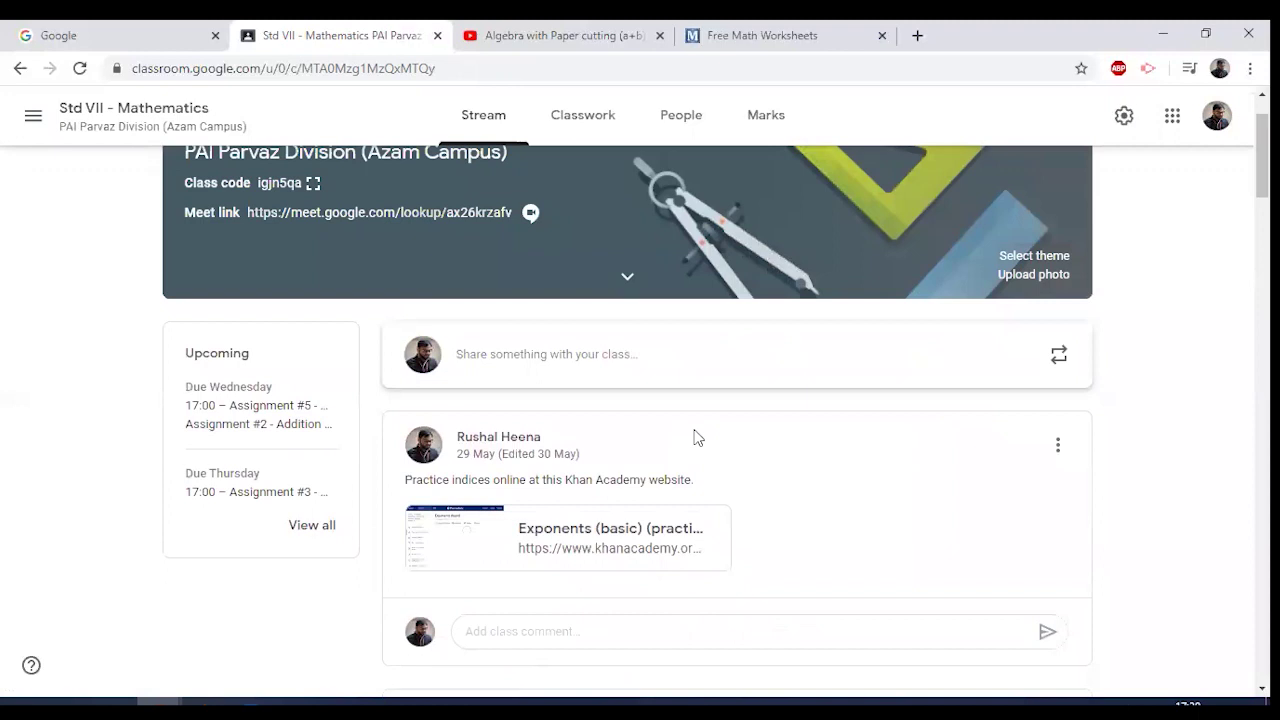
scroll(697, 437, down, 2)
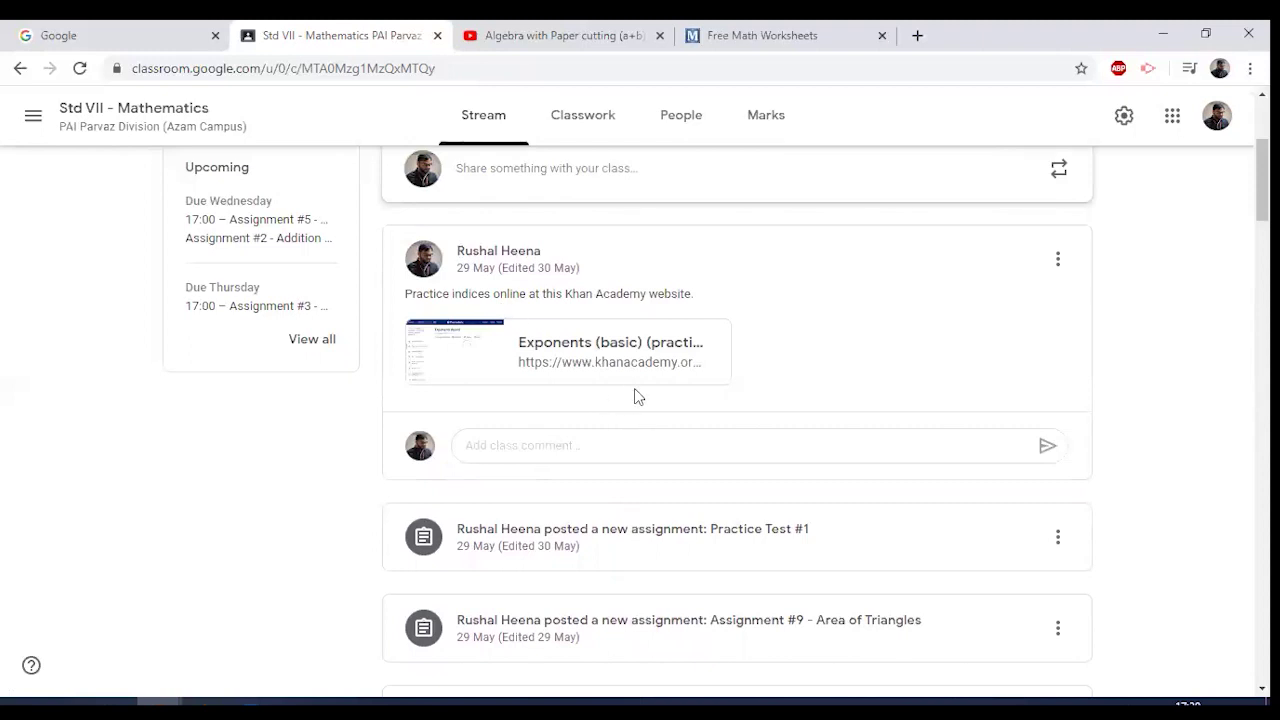
scroll(636, 396, down, 2)
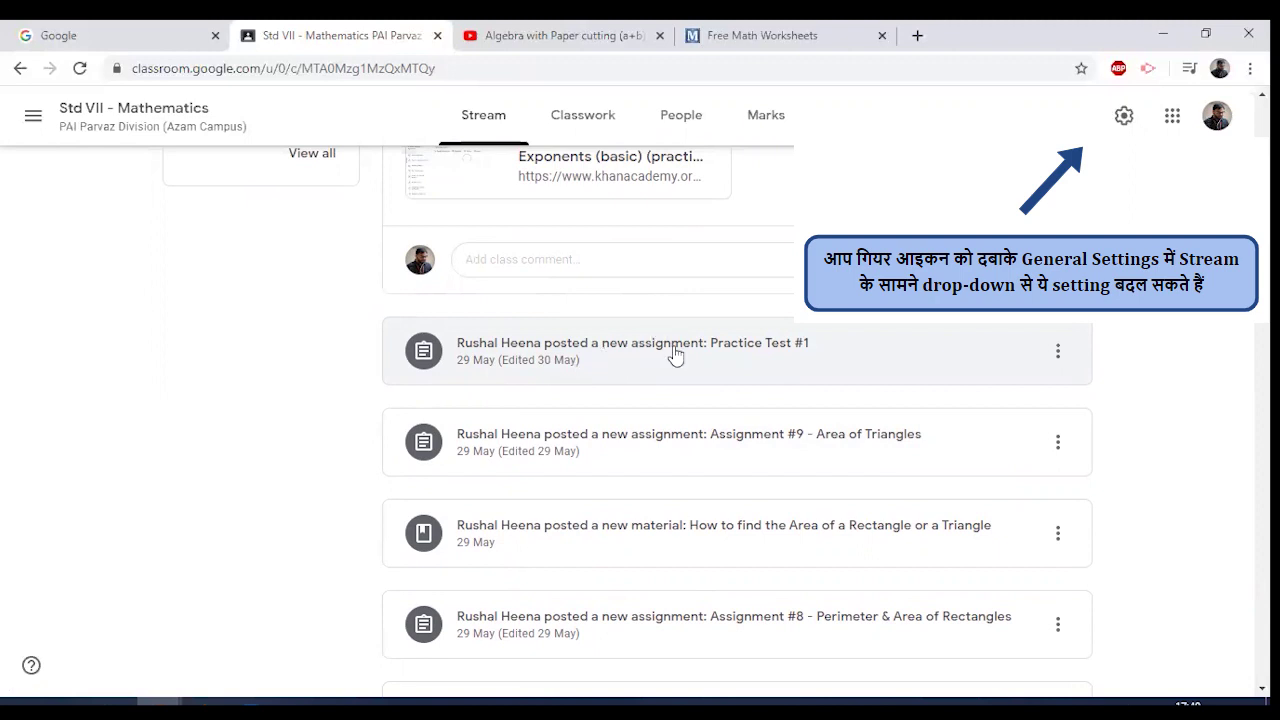
scroll(675, 355, up, 5)
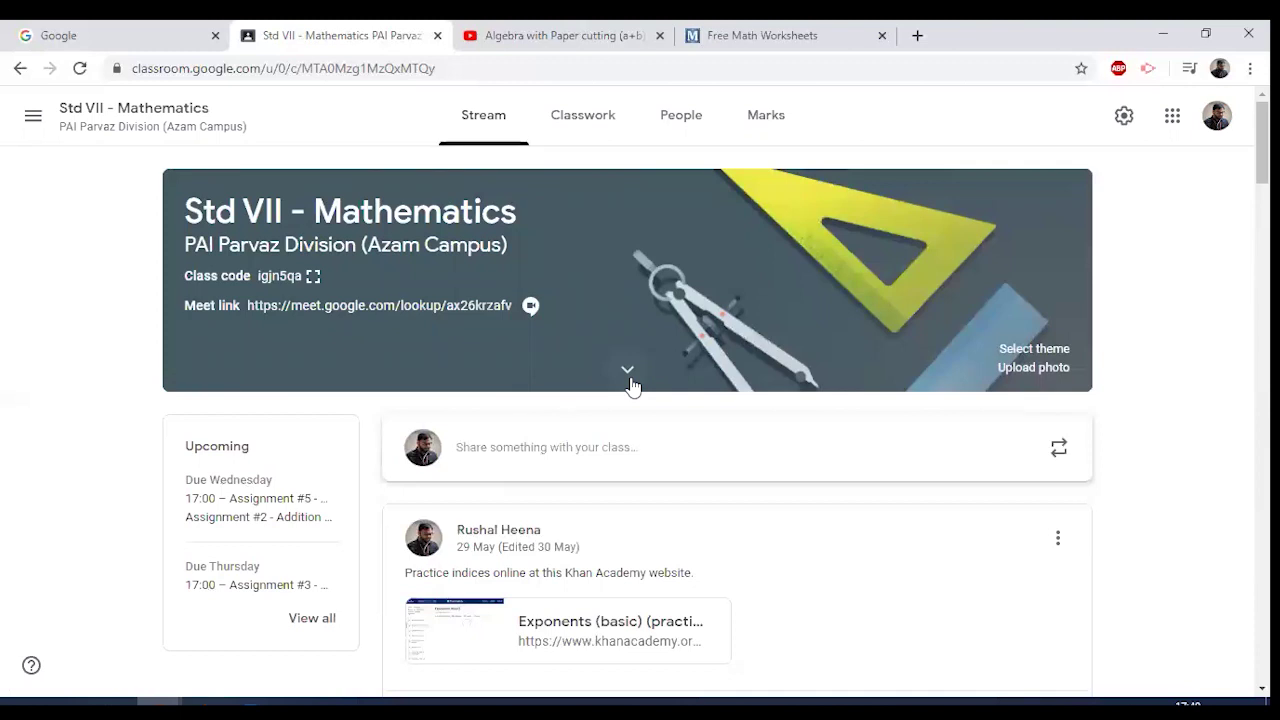
scroll(631, 381, down, 2)
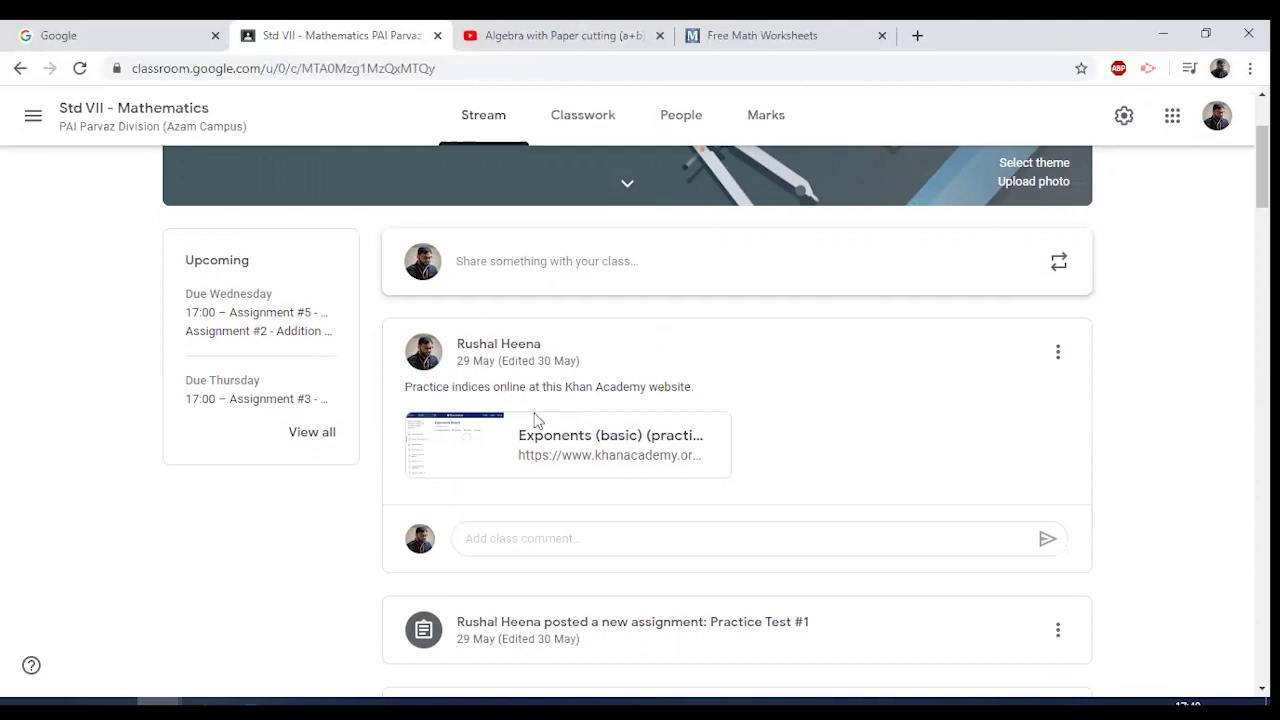
scroll(663, 517, down, 2)
scroll(489, 432, up, 4)
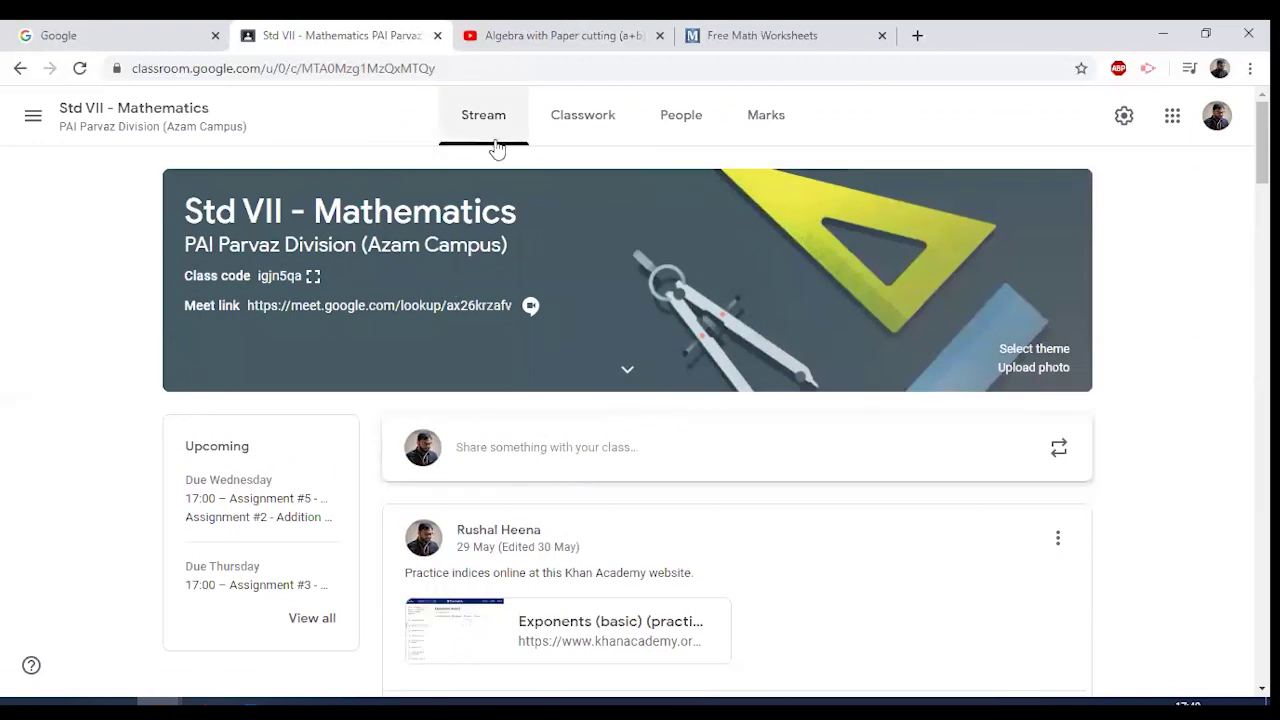
- Open the classwork page of Std VII - Mathematics and look over how its posts are grouped into lesson topics
click(587, 125)
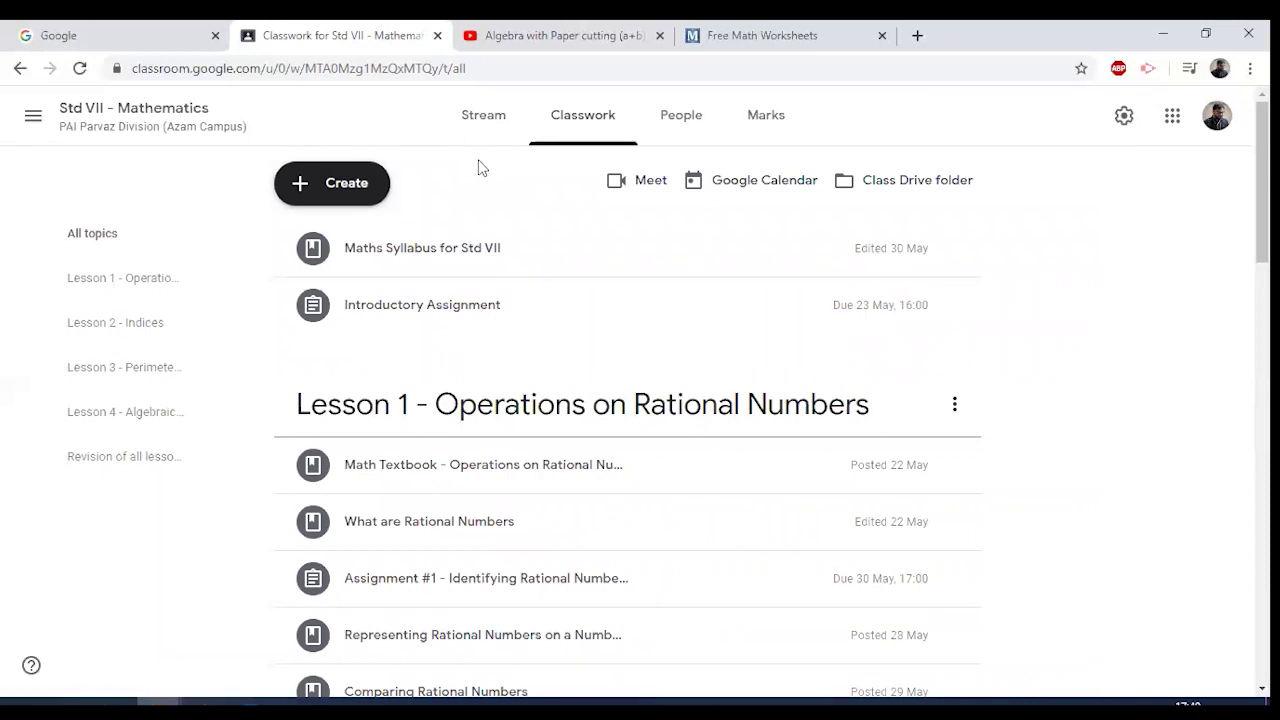
scroll(477, 280, down, 2)
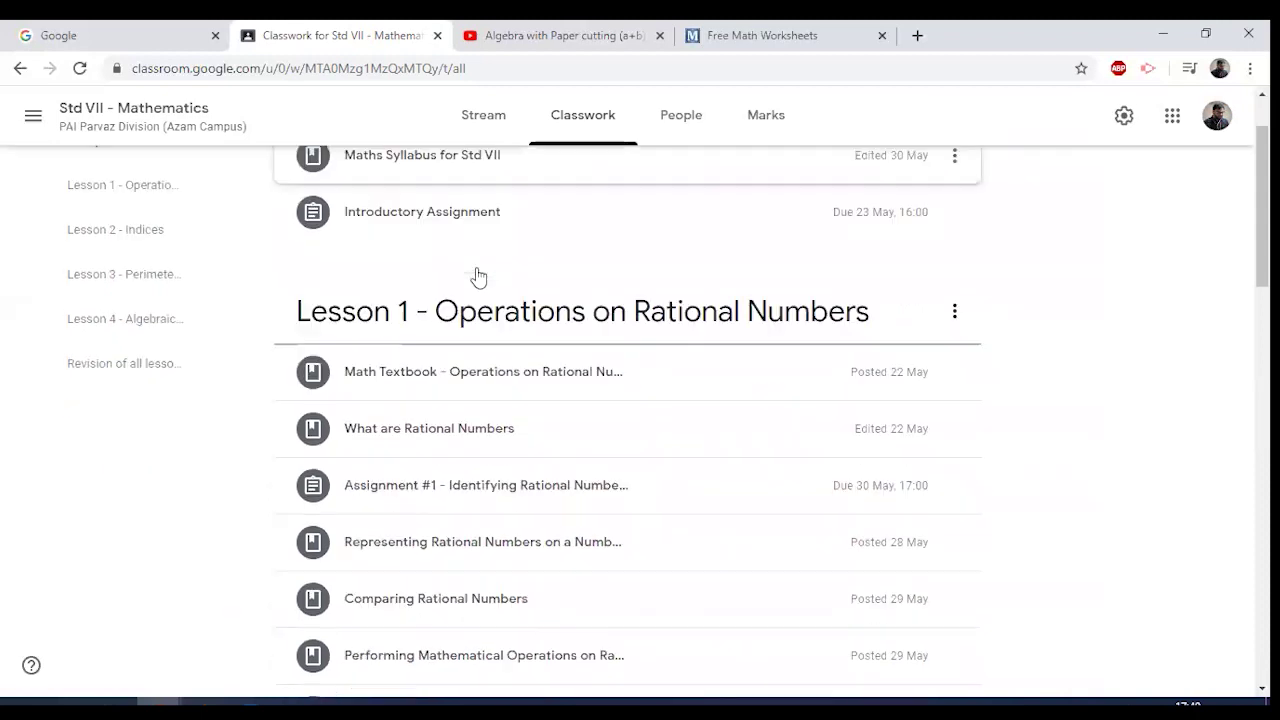
scroll(645, 330, down, 5)
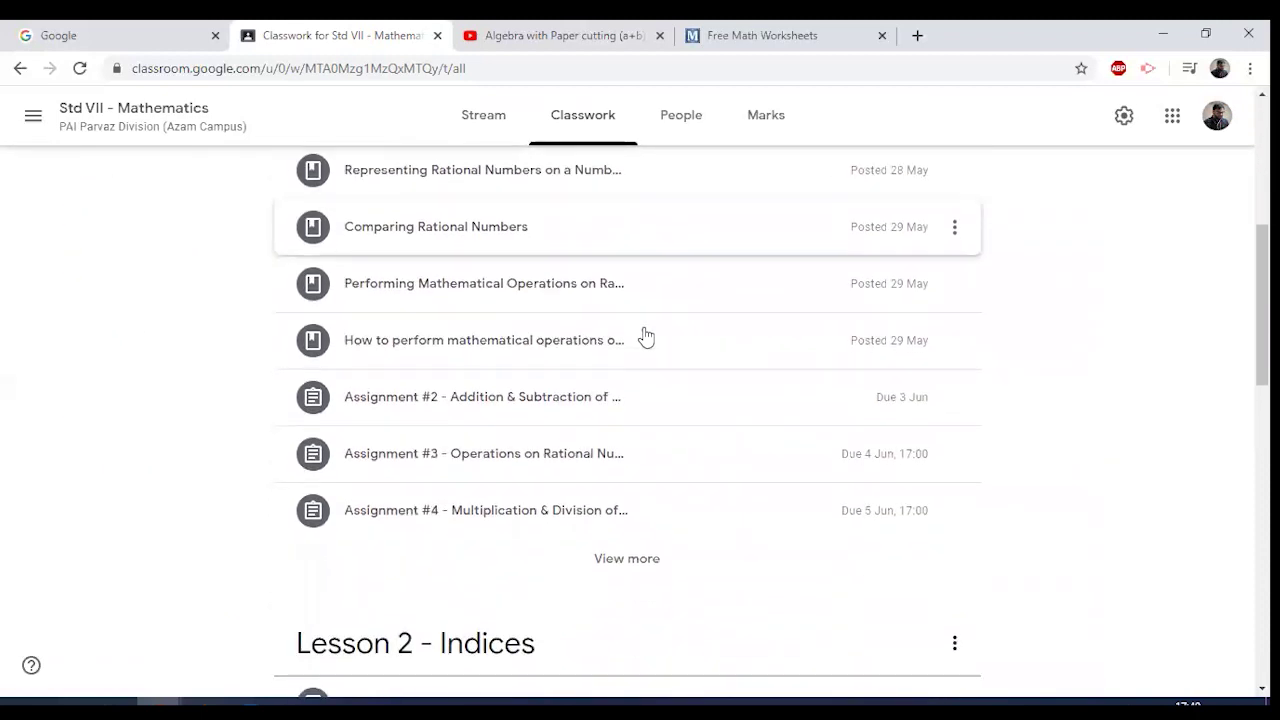
scroll(648, 337, down, 1)
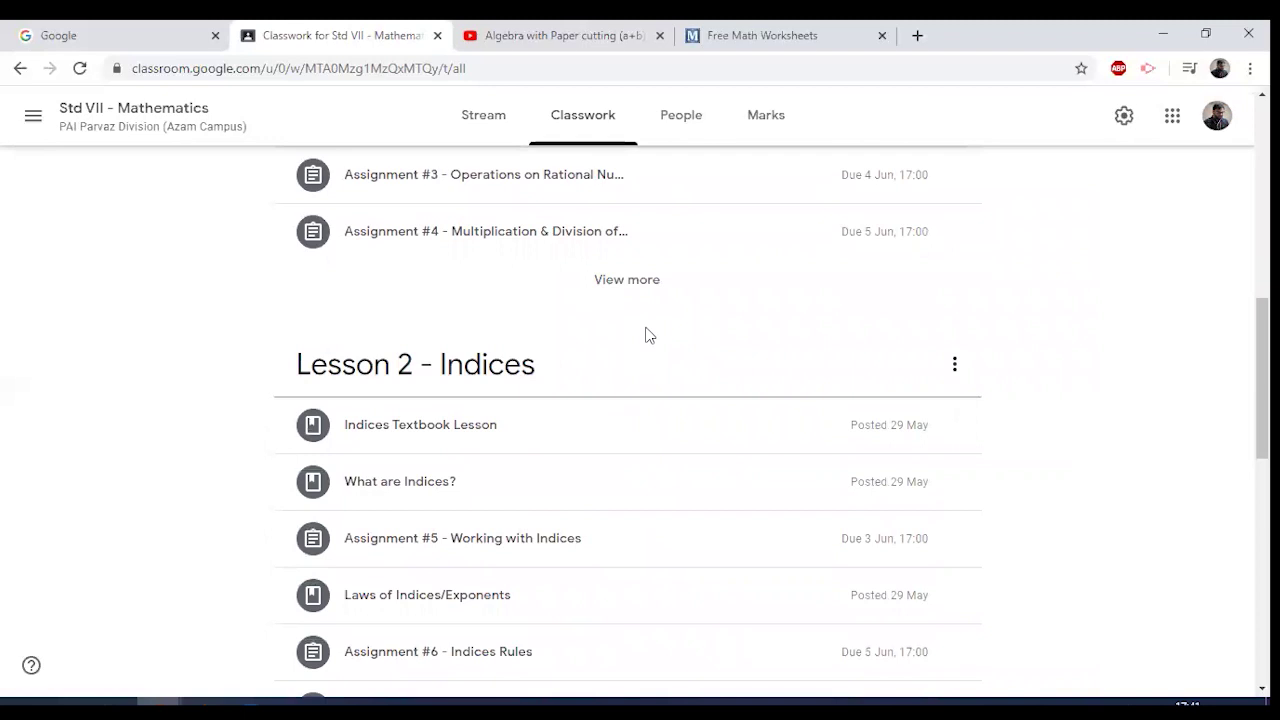
scroll(648, 335, up, 4)
scroll(648, 330, up, 5)
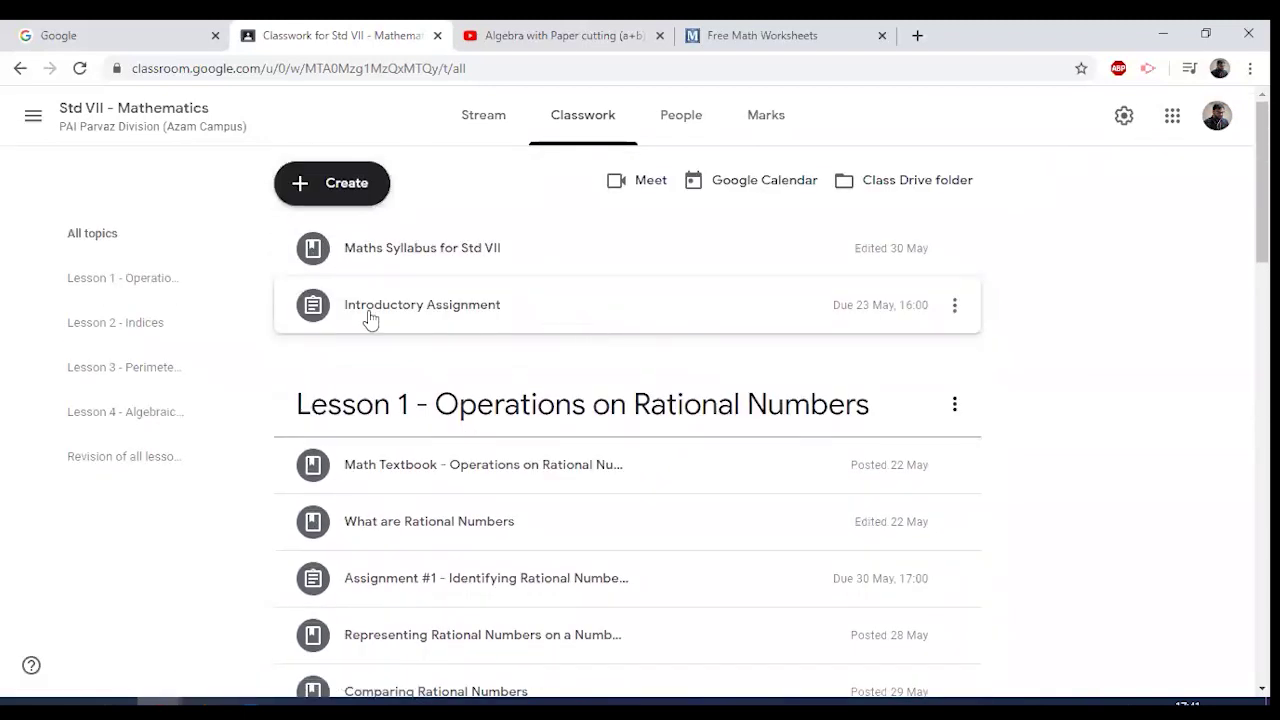
- Review the details of the Maths Syllabus for Std VII material and the Introductory Assignment, collapsing each one when done
click(428, 265)
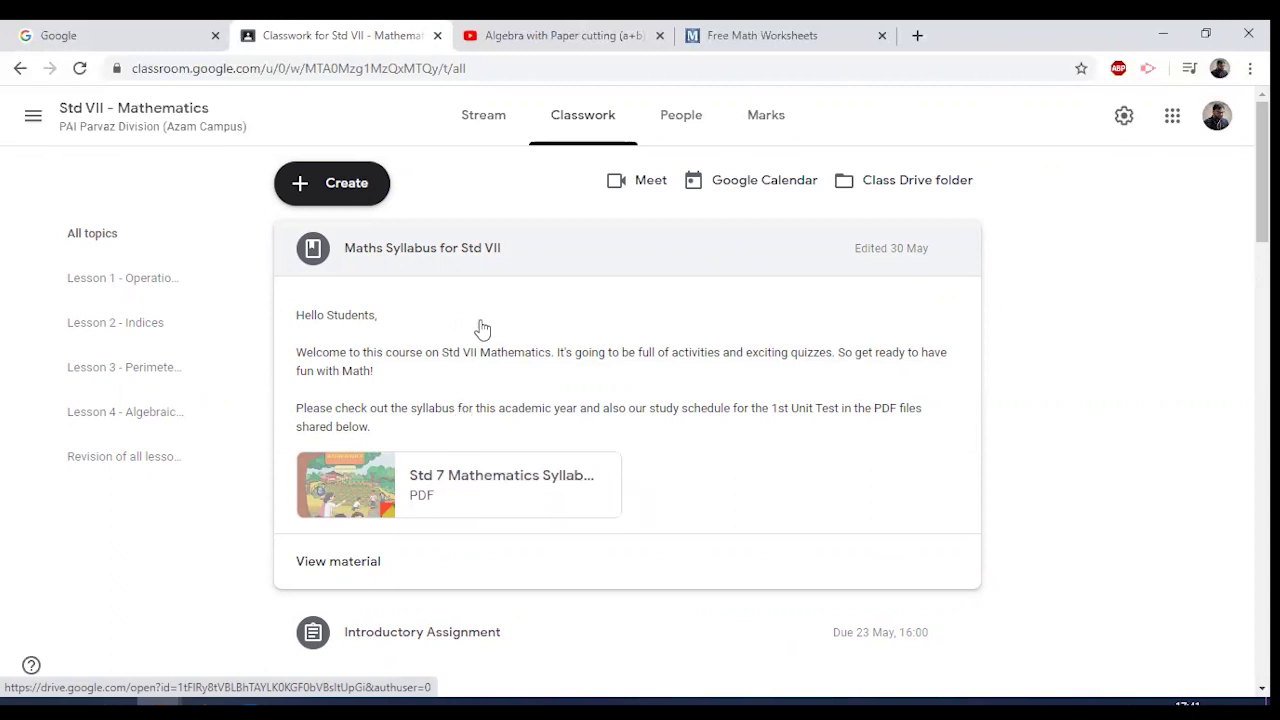
click(538, 261)
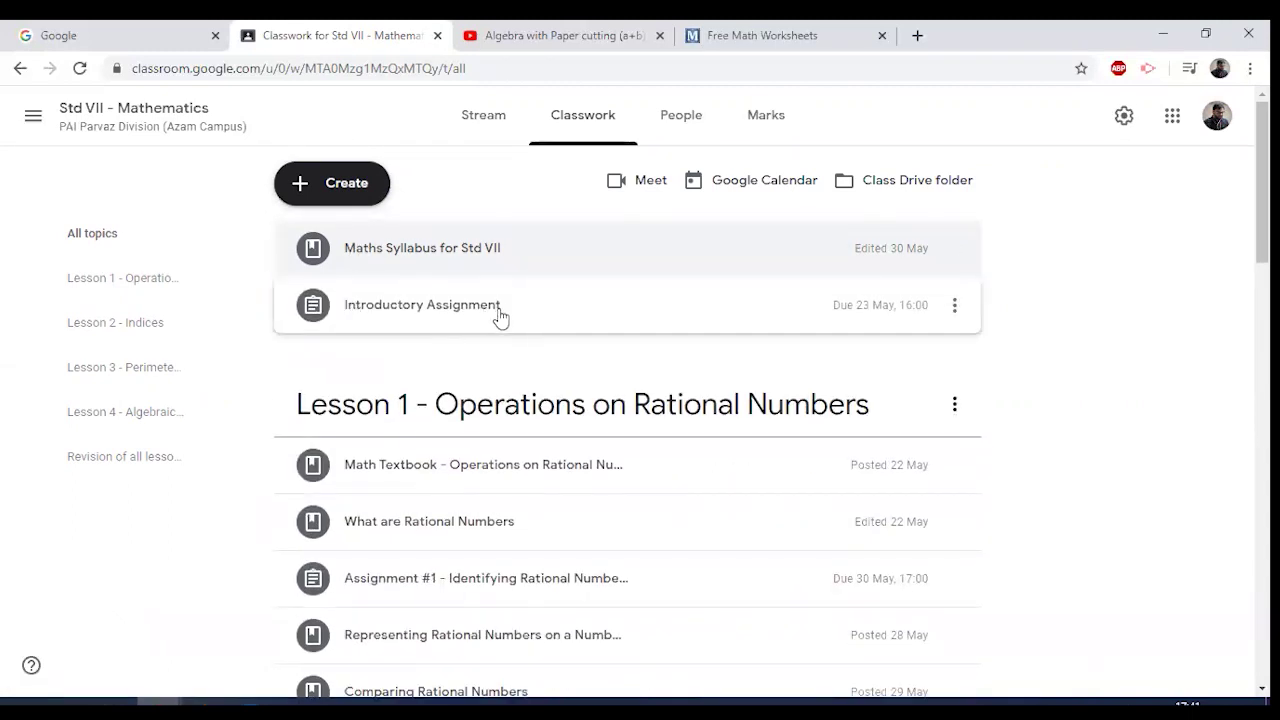
click(496, 314)
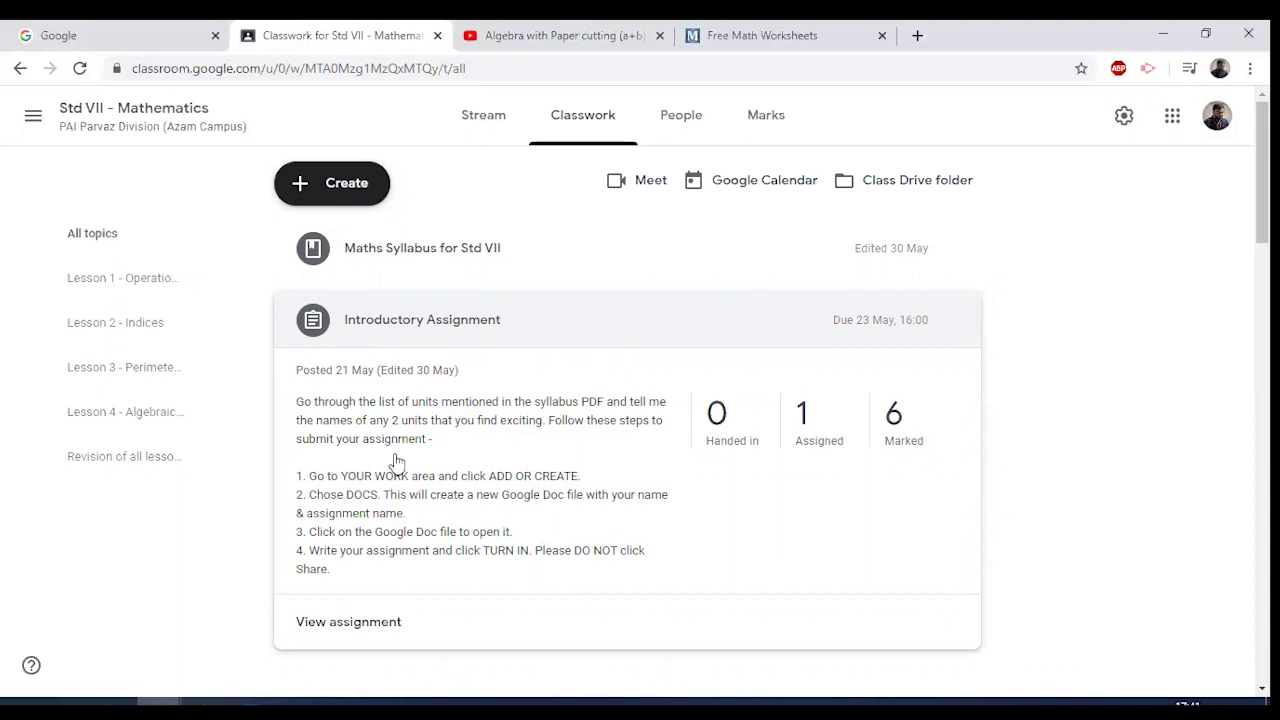
click(518, 329)
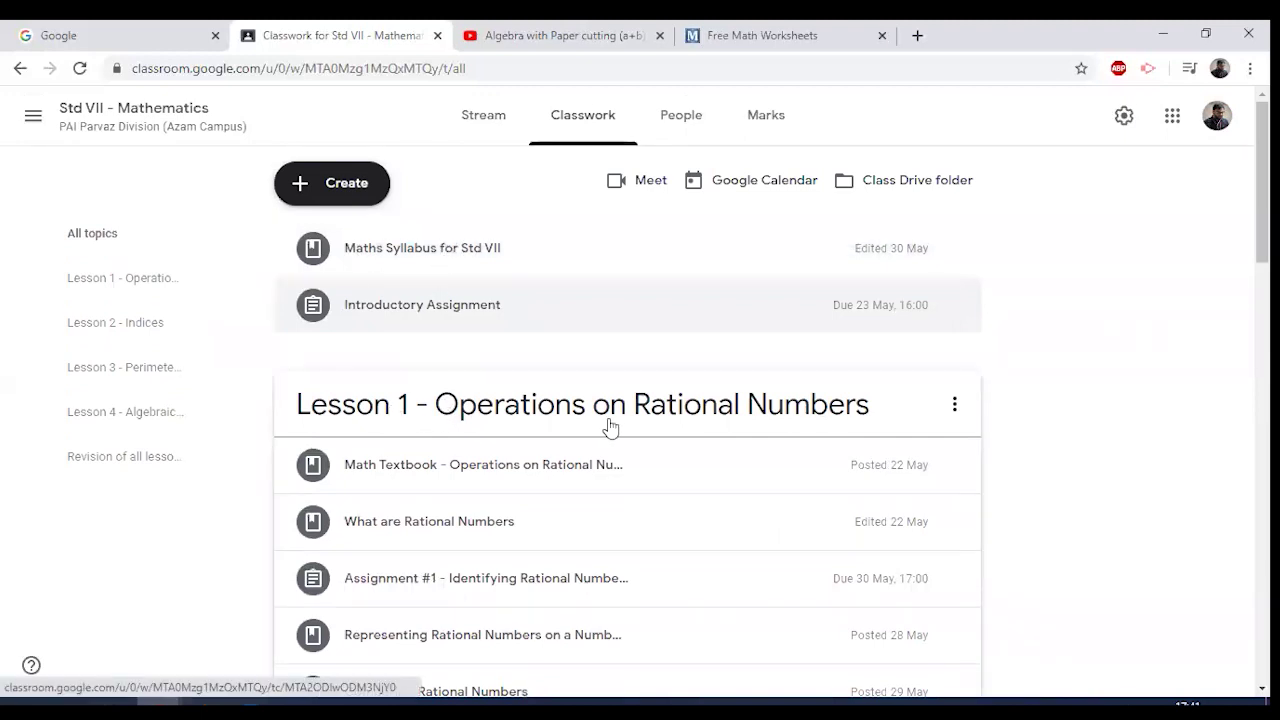
- Examine the materials and assignments listed under Lesson 1 and the following topics, down to Revision of all lessons
scroll(580, 430, down, 1)
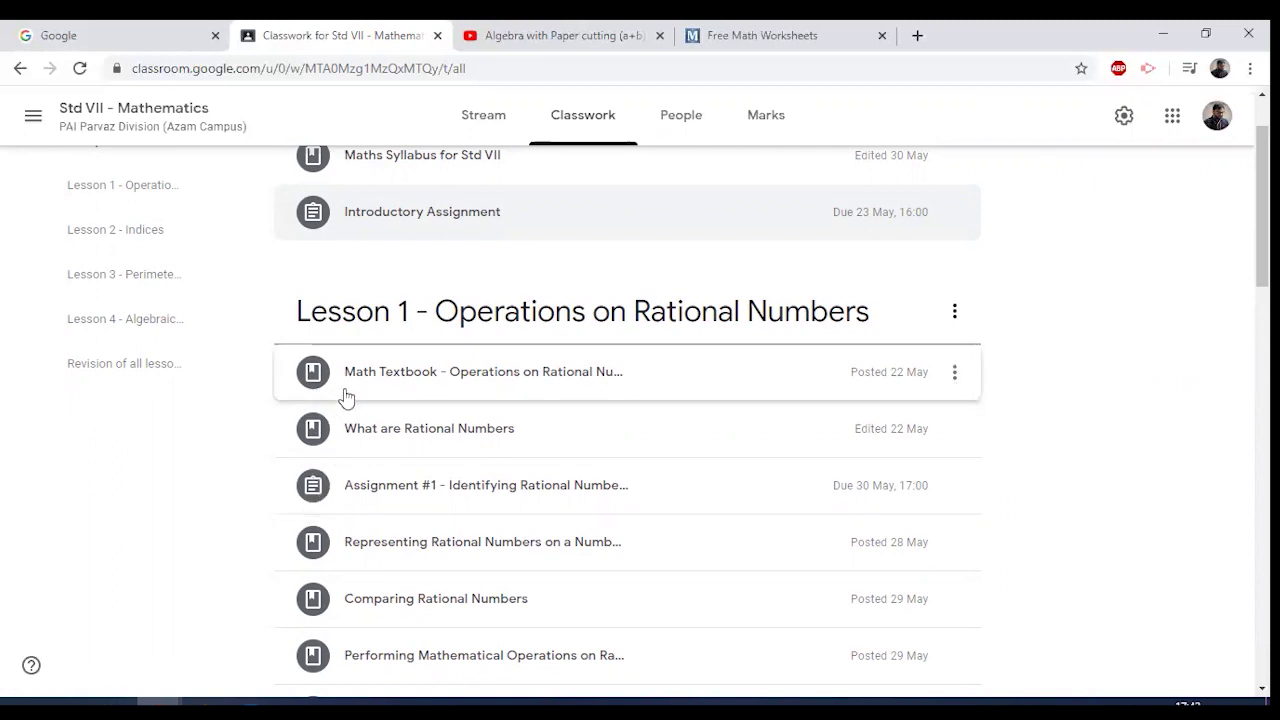
scroll(490, 415, down, 3)
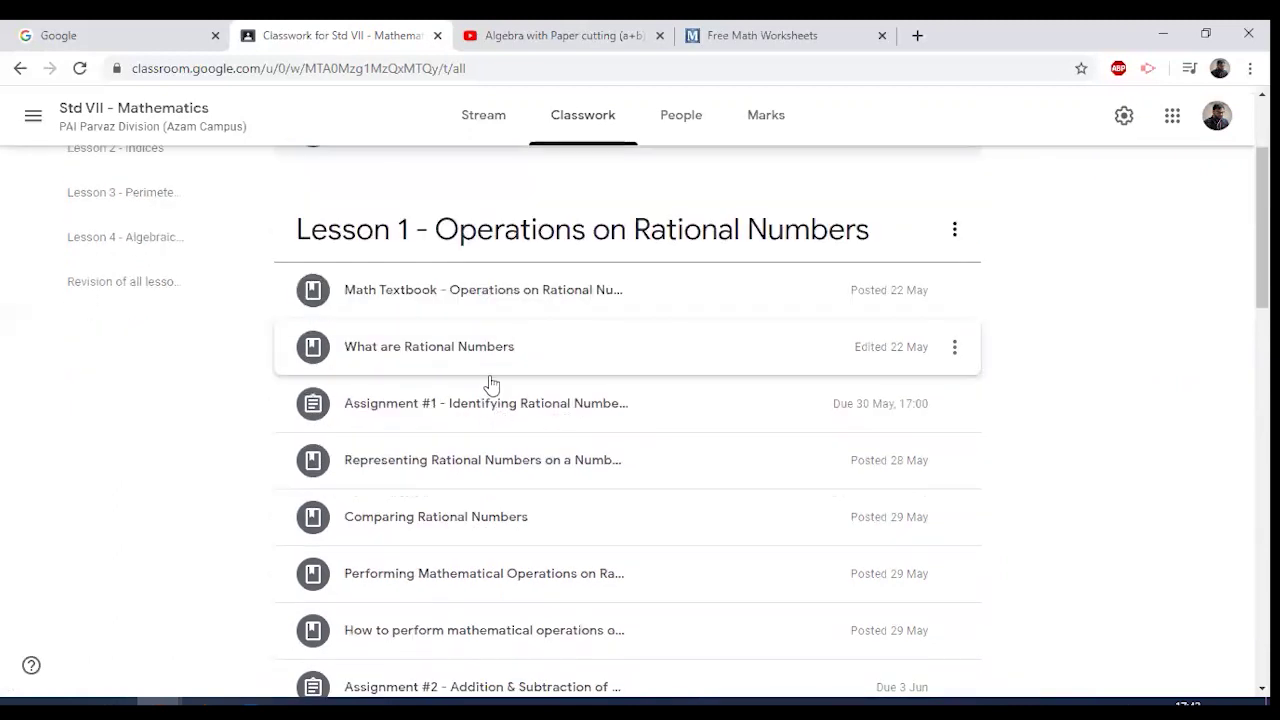
scroll(466, 400, down, 2)
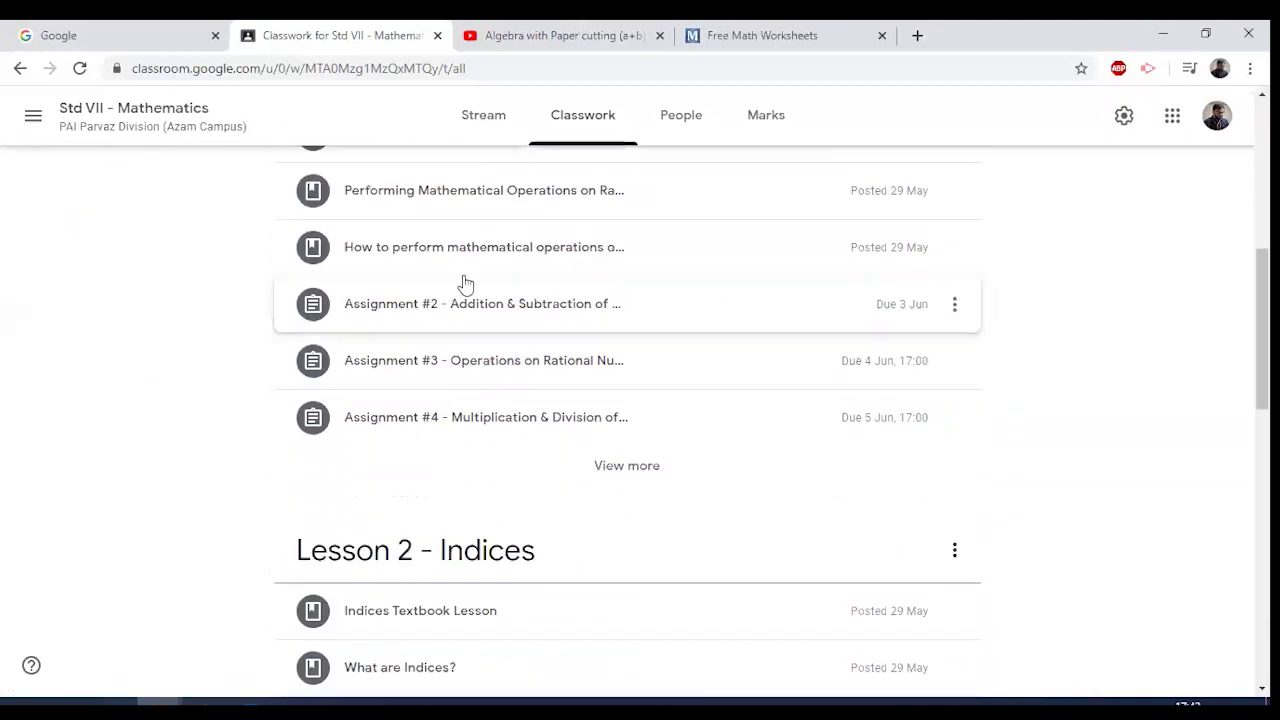
scroll(500, 340, down, 2)
scroll(500, 351, up, 3)
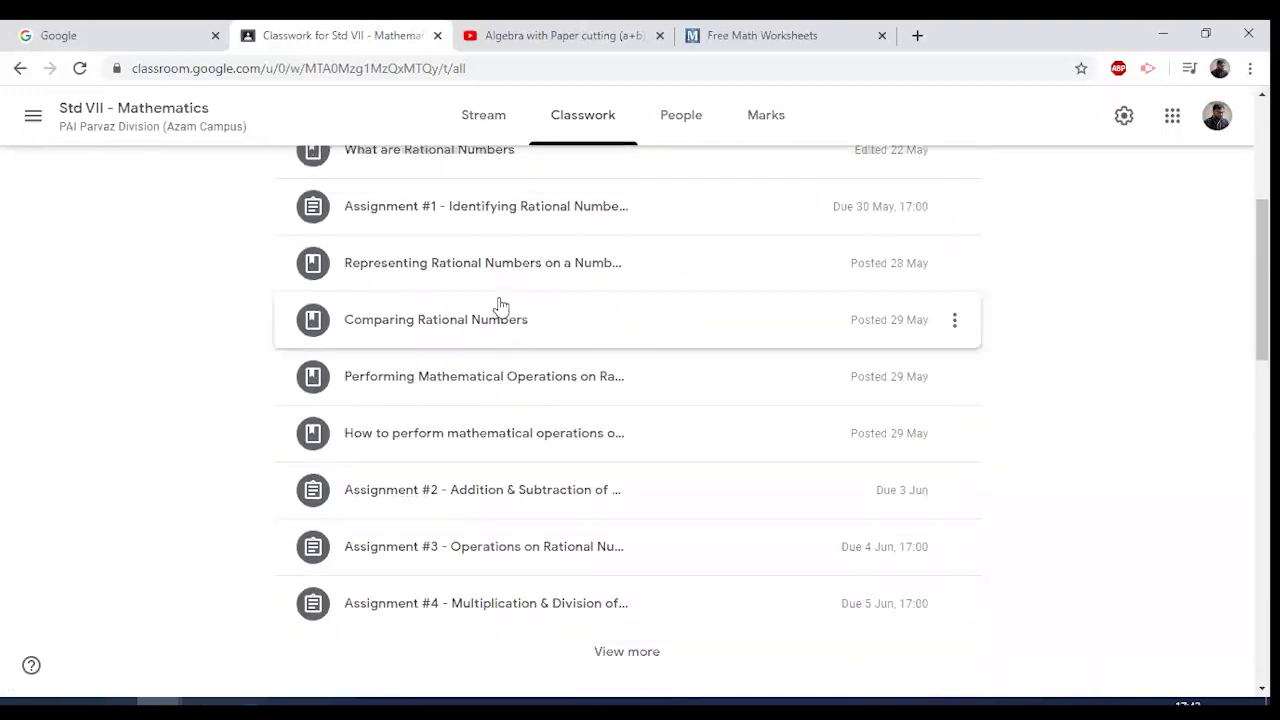
scroll(905, 352, up, 1)
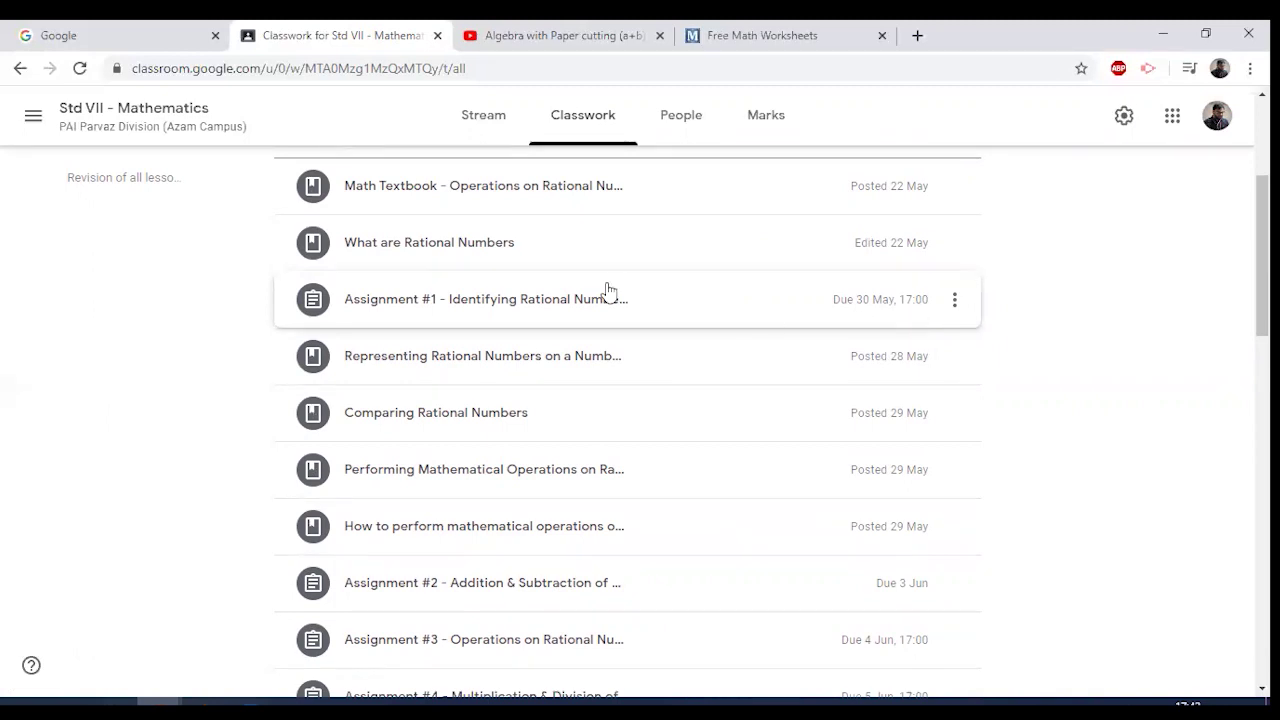
scroll(565, 287, down, 1)
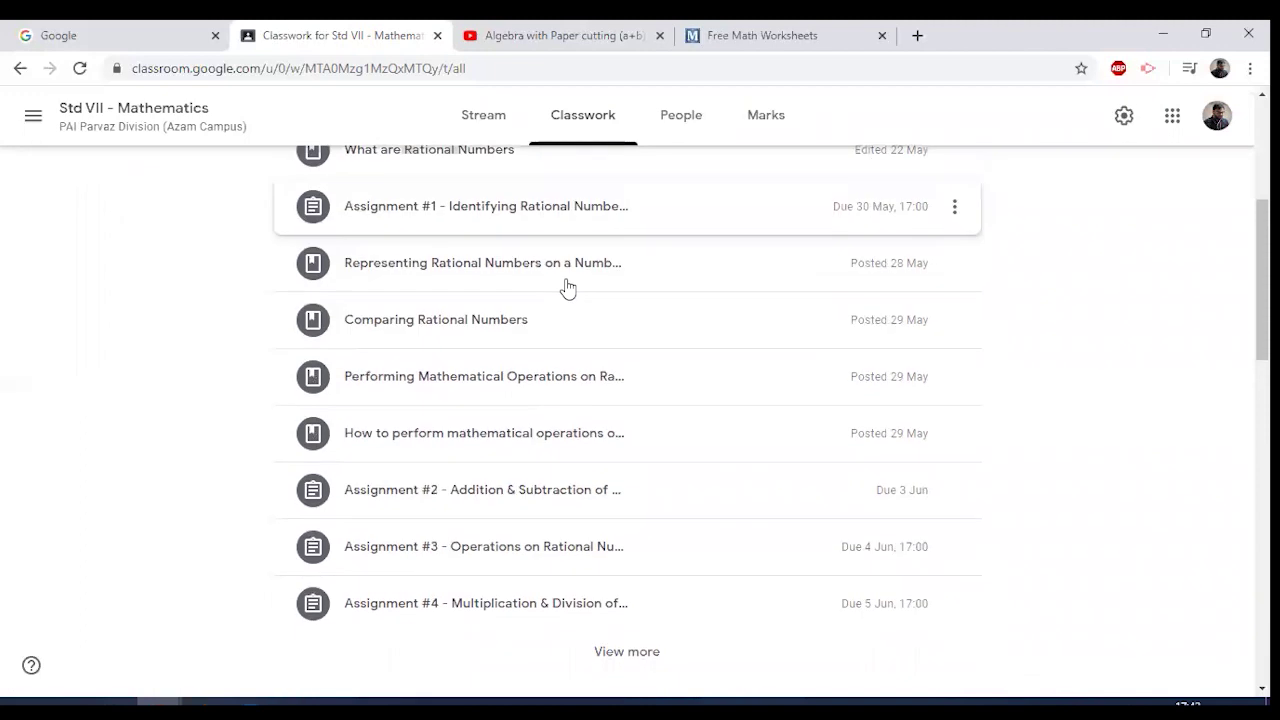
scroll(566, 287, down, 2)
scroll(566, 288, down, 2)
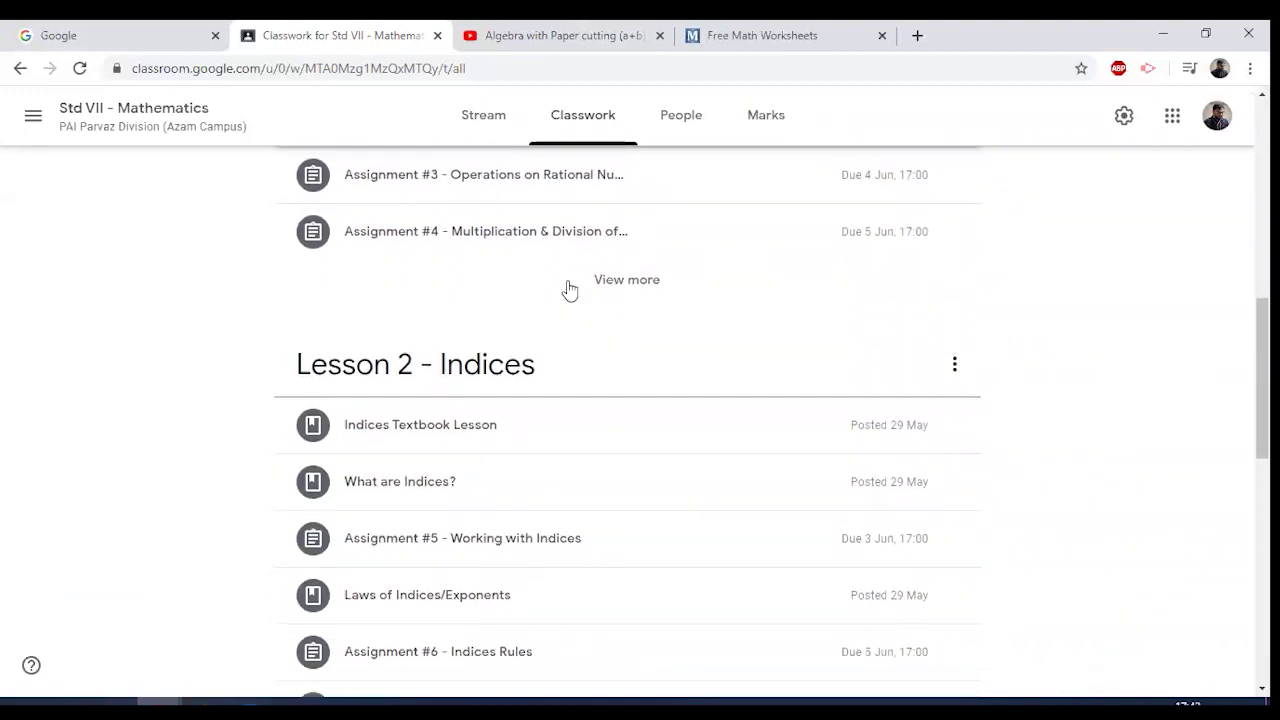
scroll(566, 300, down, 5)
scroll(566, 307, down, 3)
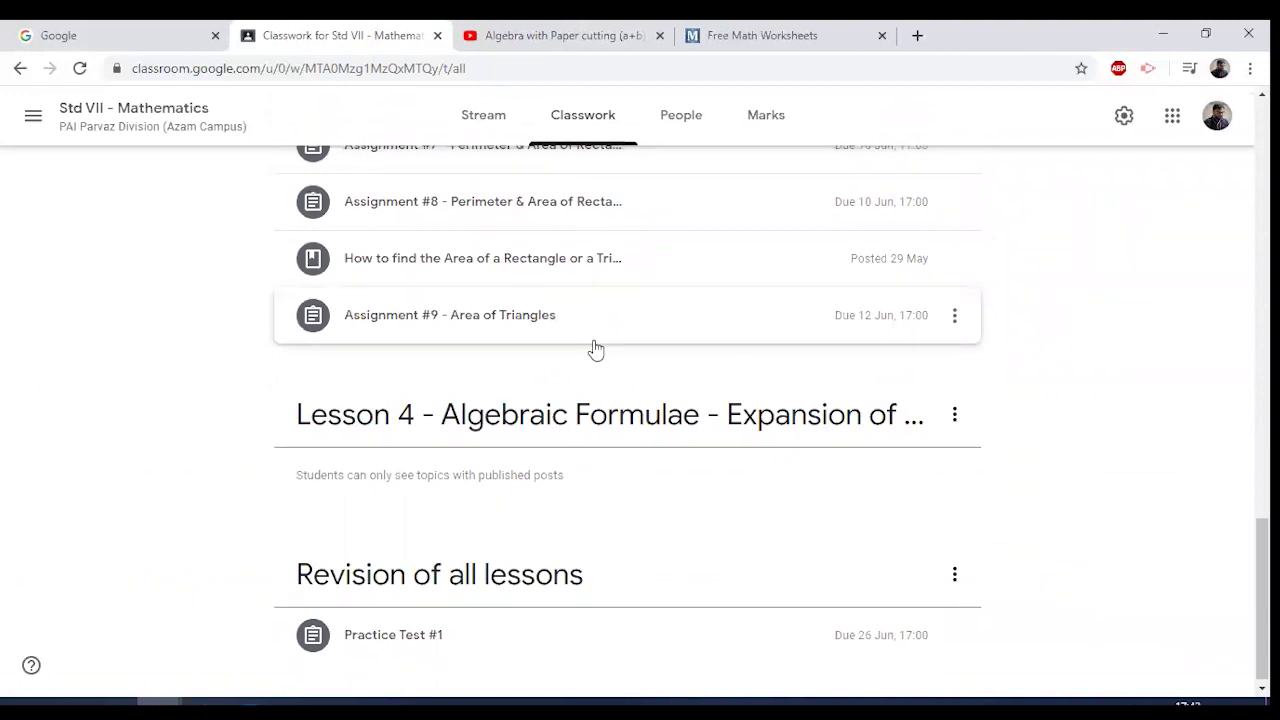
scroll(597, 347, up, 20)
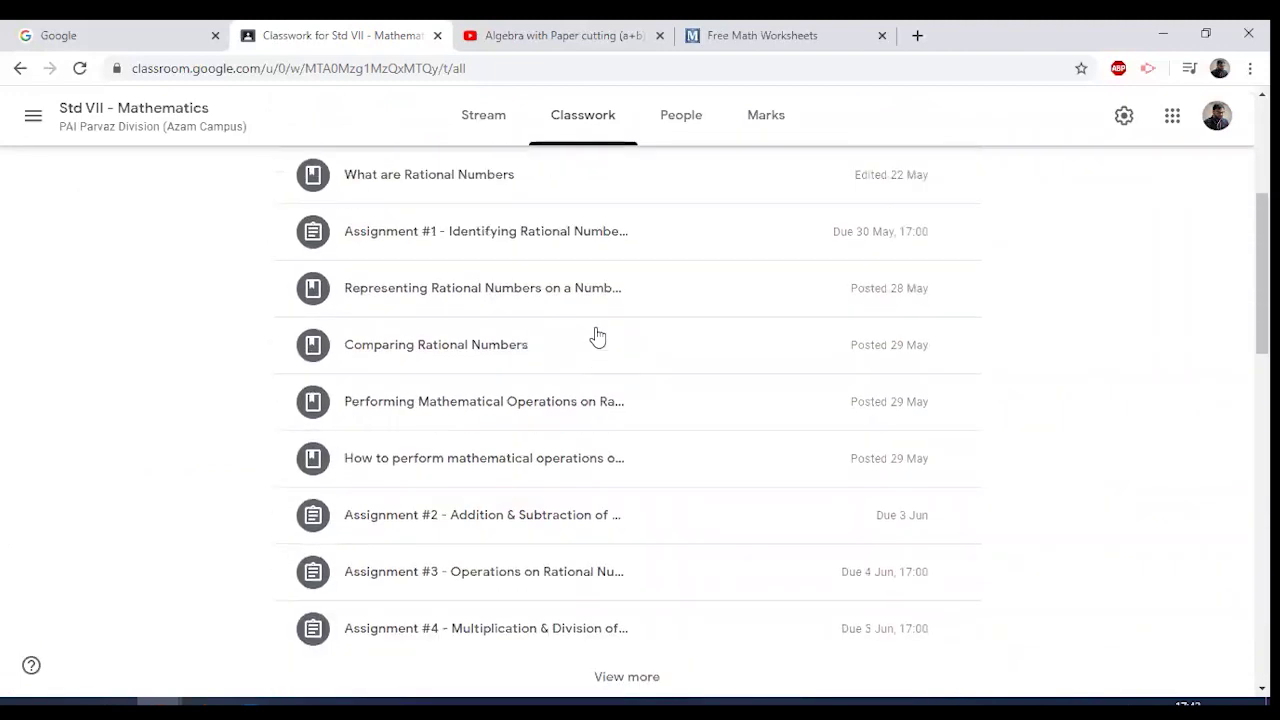
scroll(597, 337, up, 3)
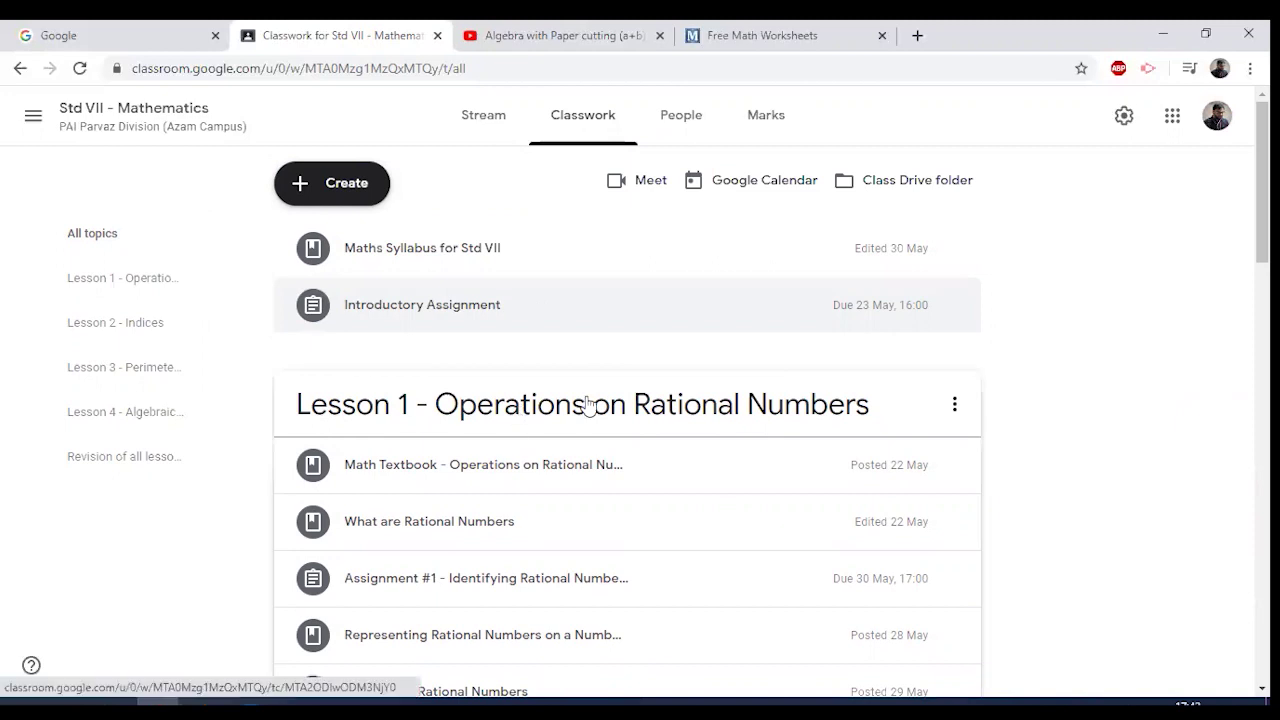
- Review the sequence of lesson topics once more, from Operations on Rational Numbers to the revision topic, and return to the first posts
scroll(594, 409, down, 1)
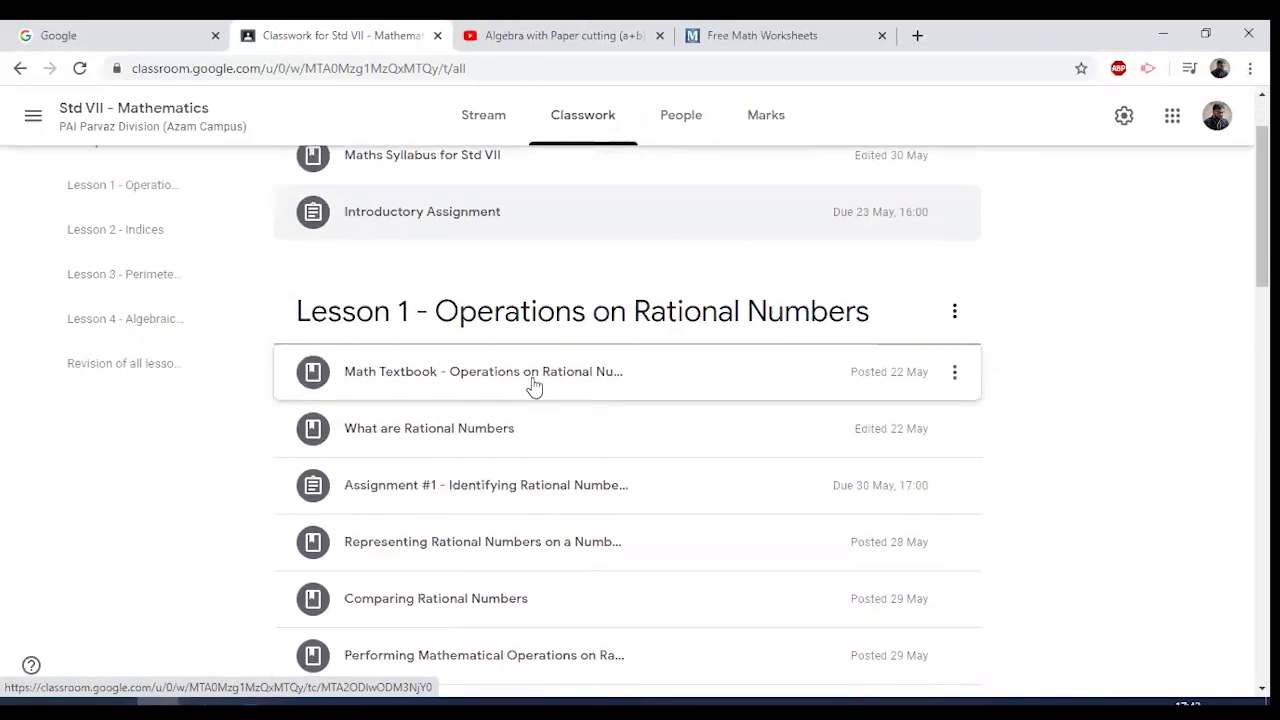
scroll(609, 434, down, 2)
scroll(612, 432, down, 3)
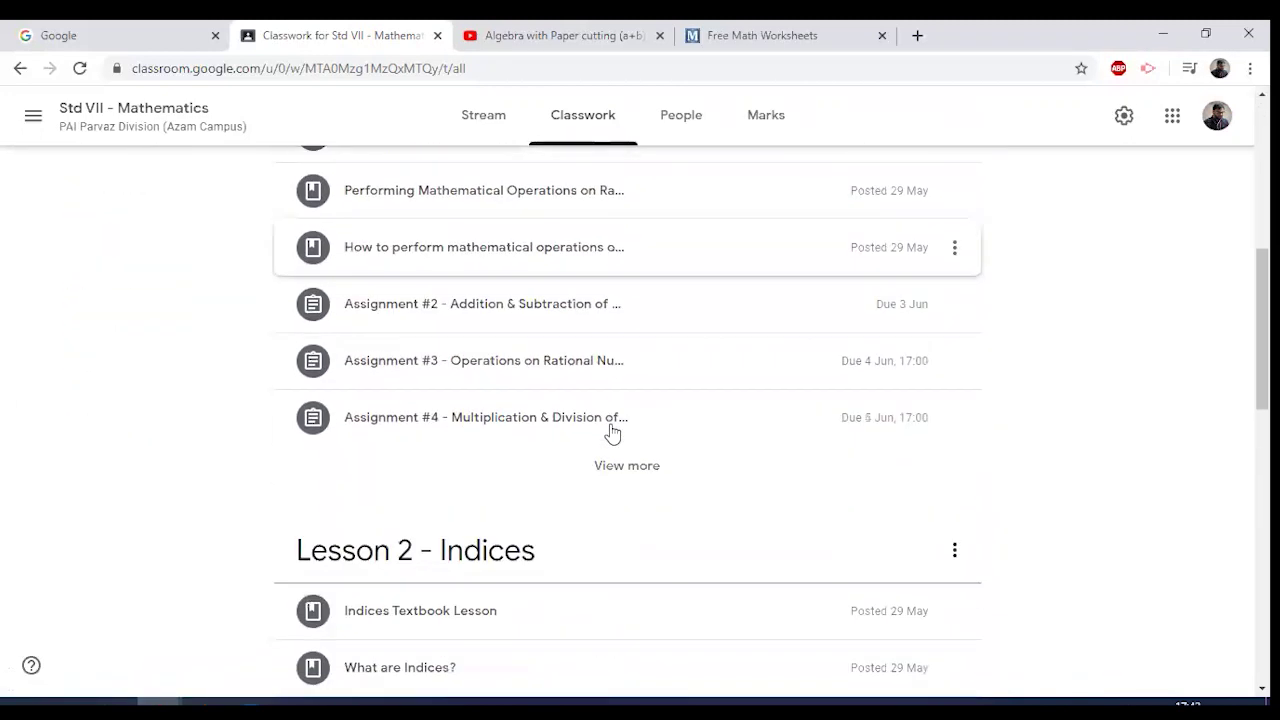
scroll(594, 400, down, 7)
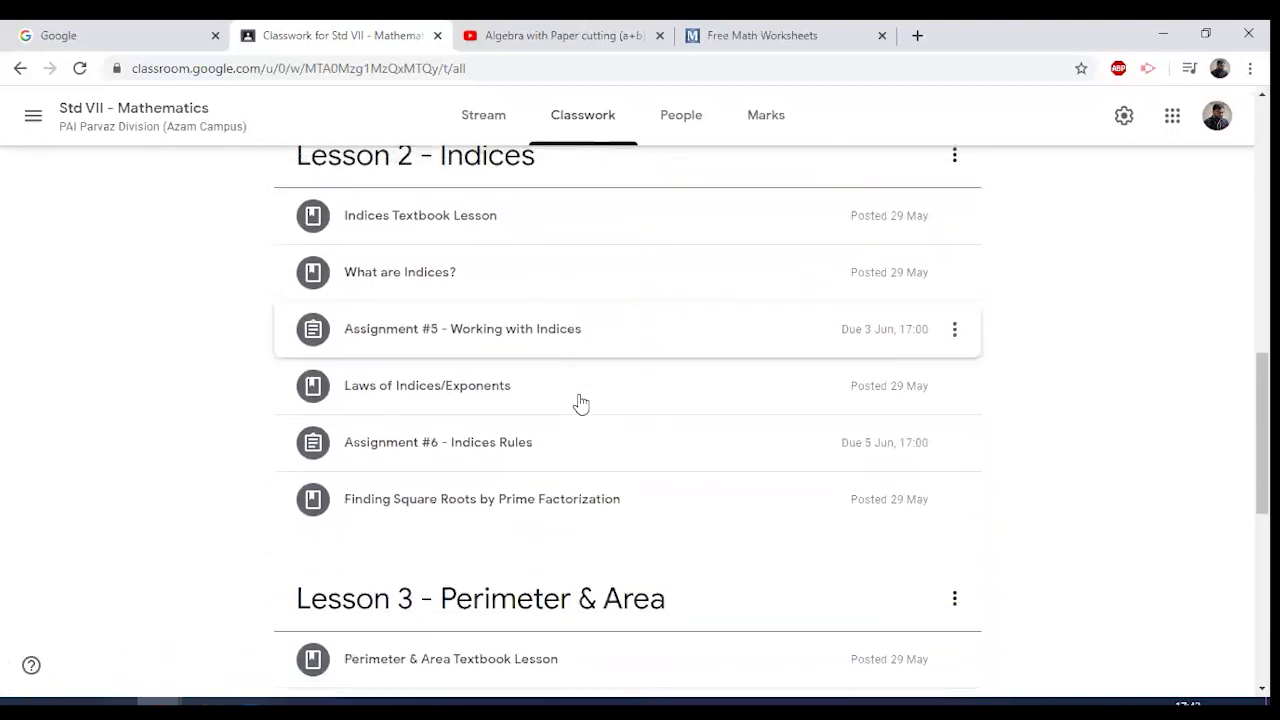
scroll(579, 403, down, 3)
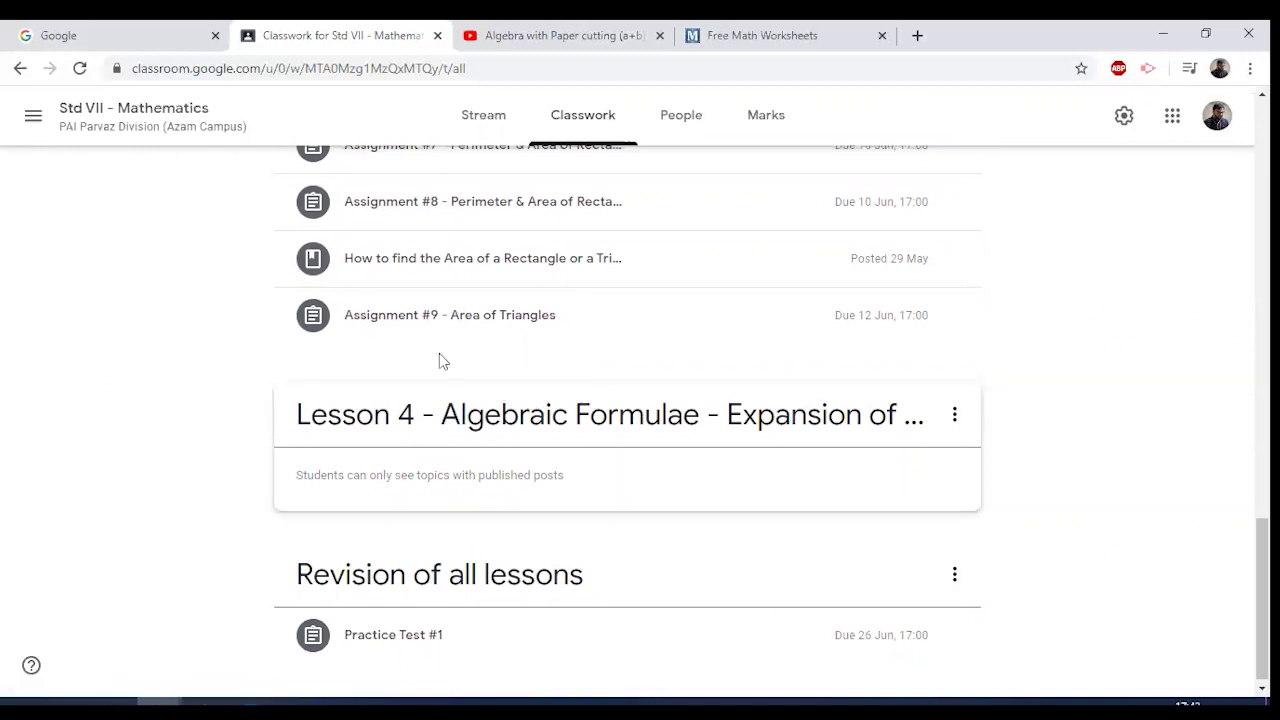
scroll(523, 349, up, 10)
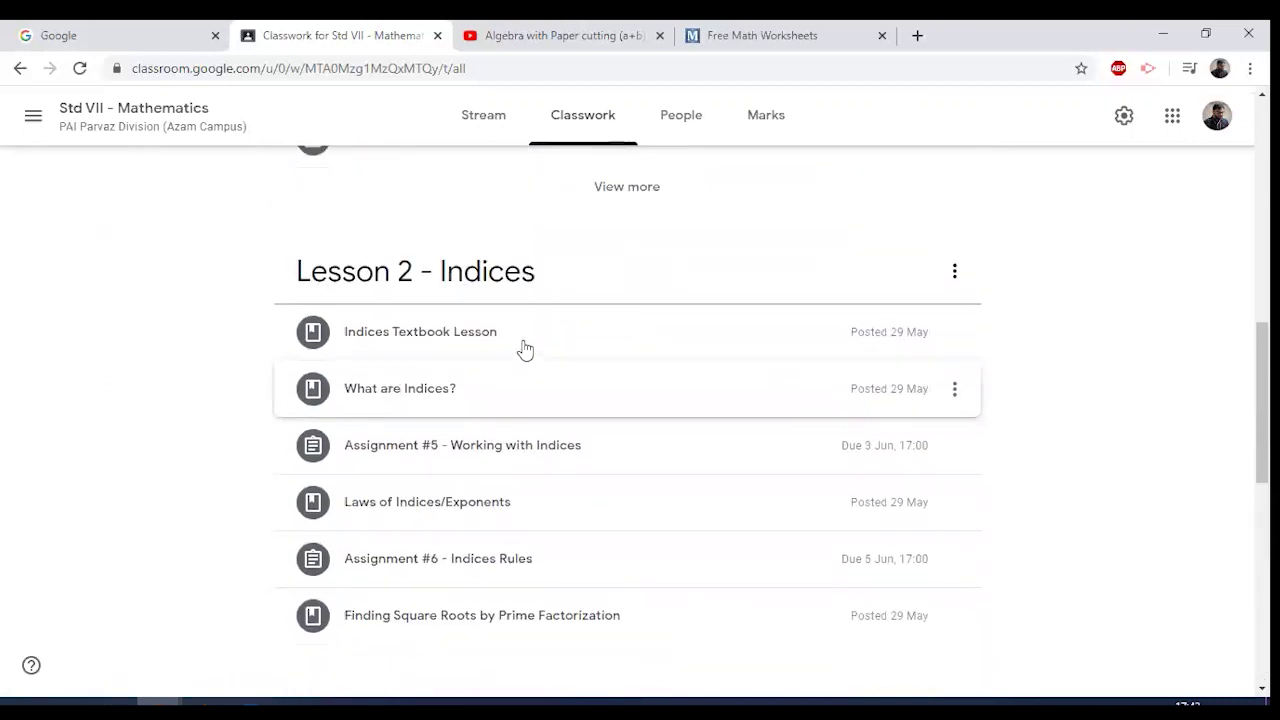
scroll(523, 349, up, 6)
scroll(516, 350, up, 2)
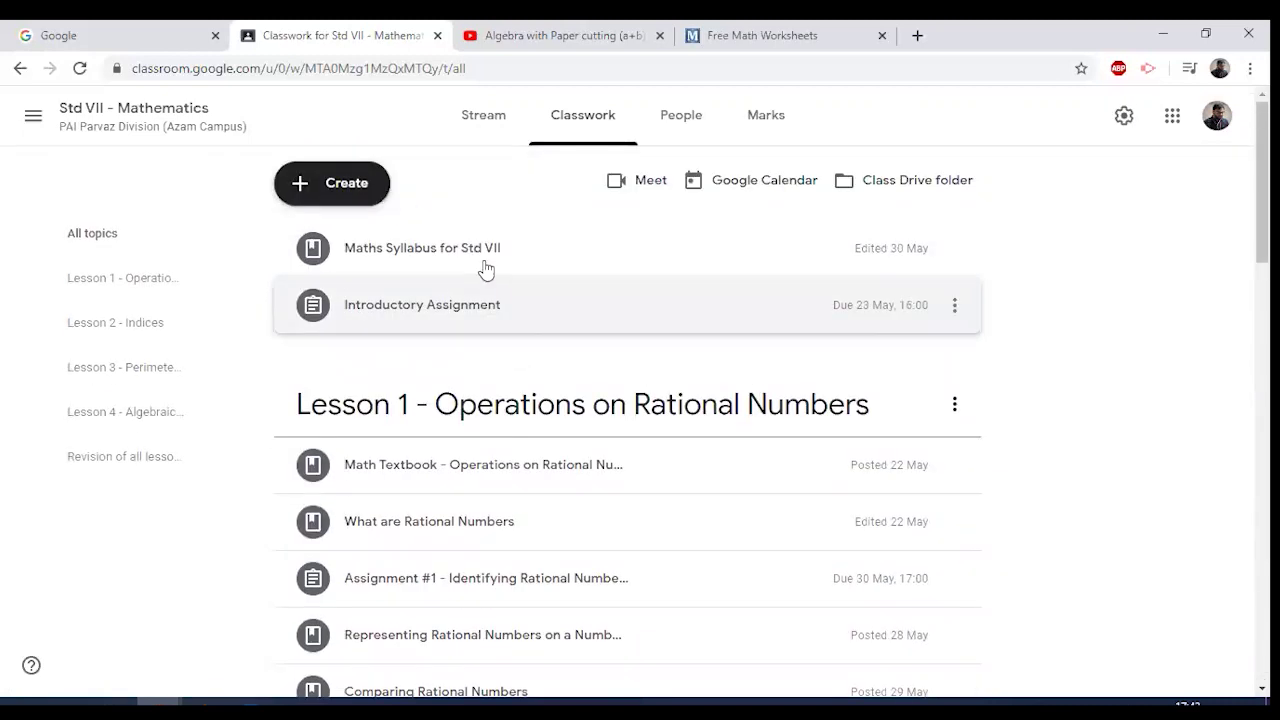
- Start a new classwork material and place the cursor in its optional description
click(340, 189)
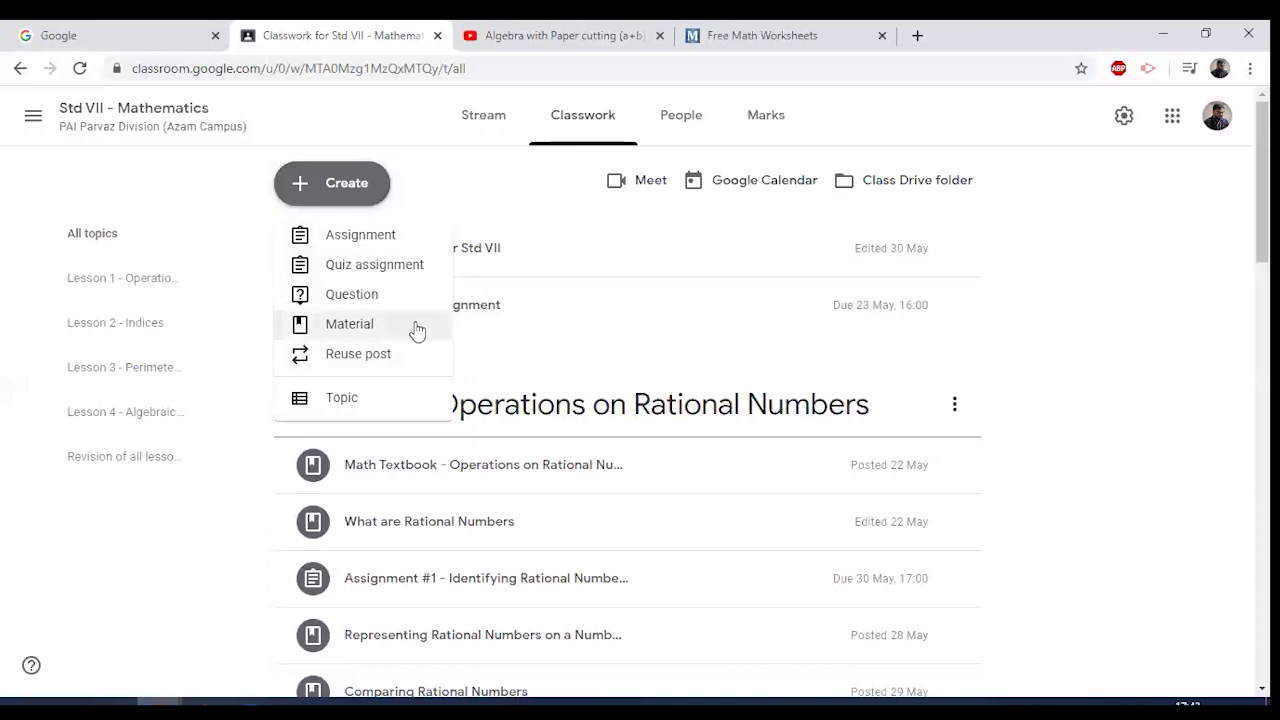
click(365, 338)
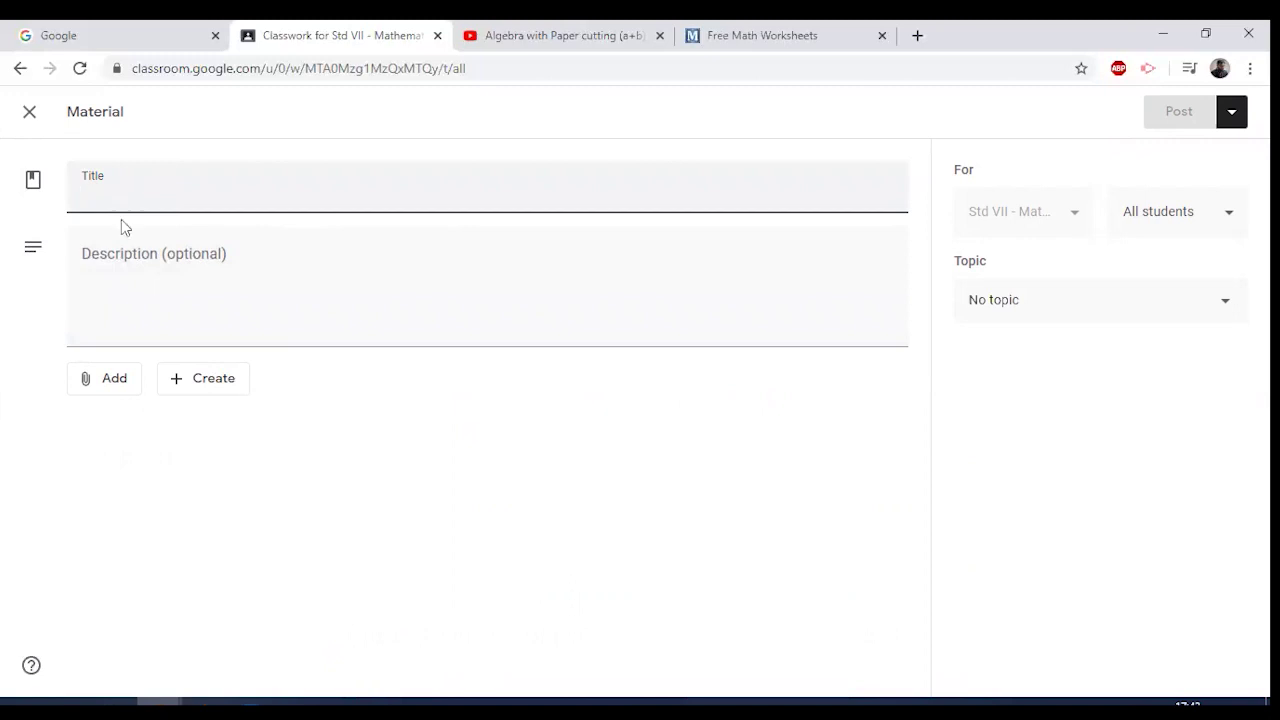
click(127, 258)
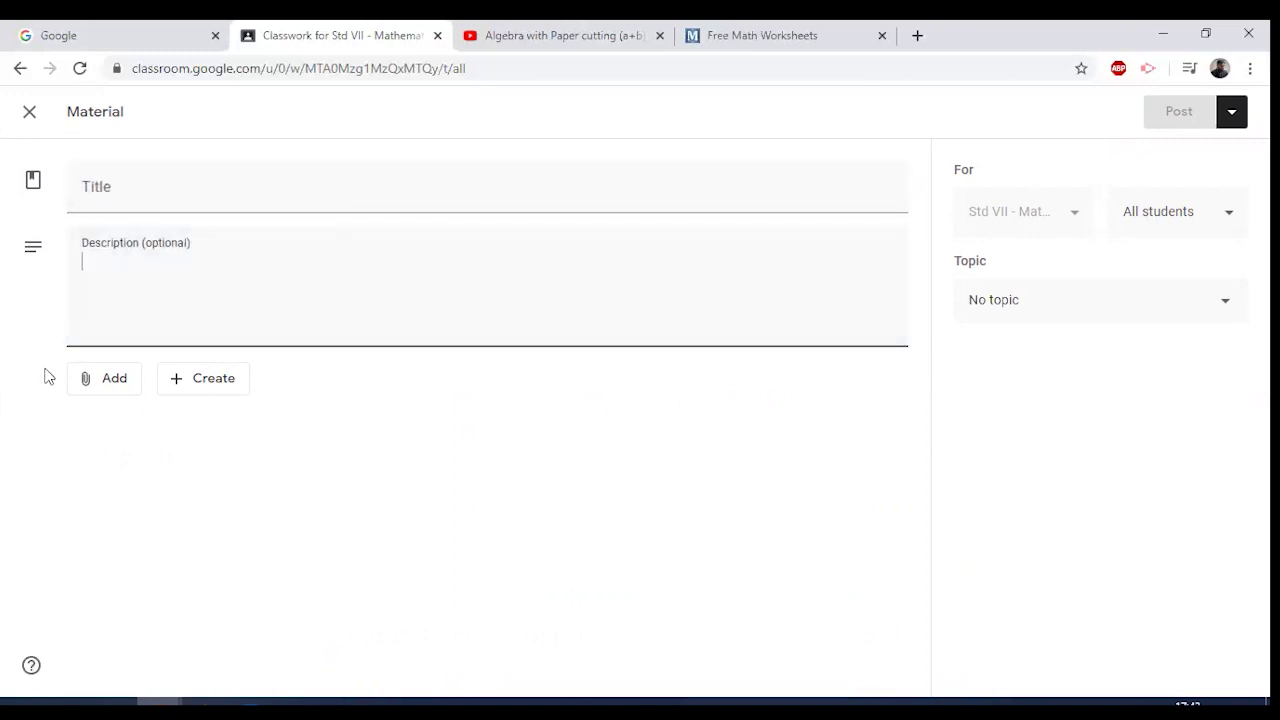
- View the attachment sources and the new file types available for the material, without choosing any
click(97, 389)
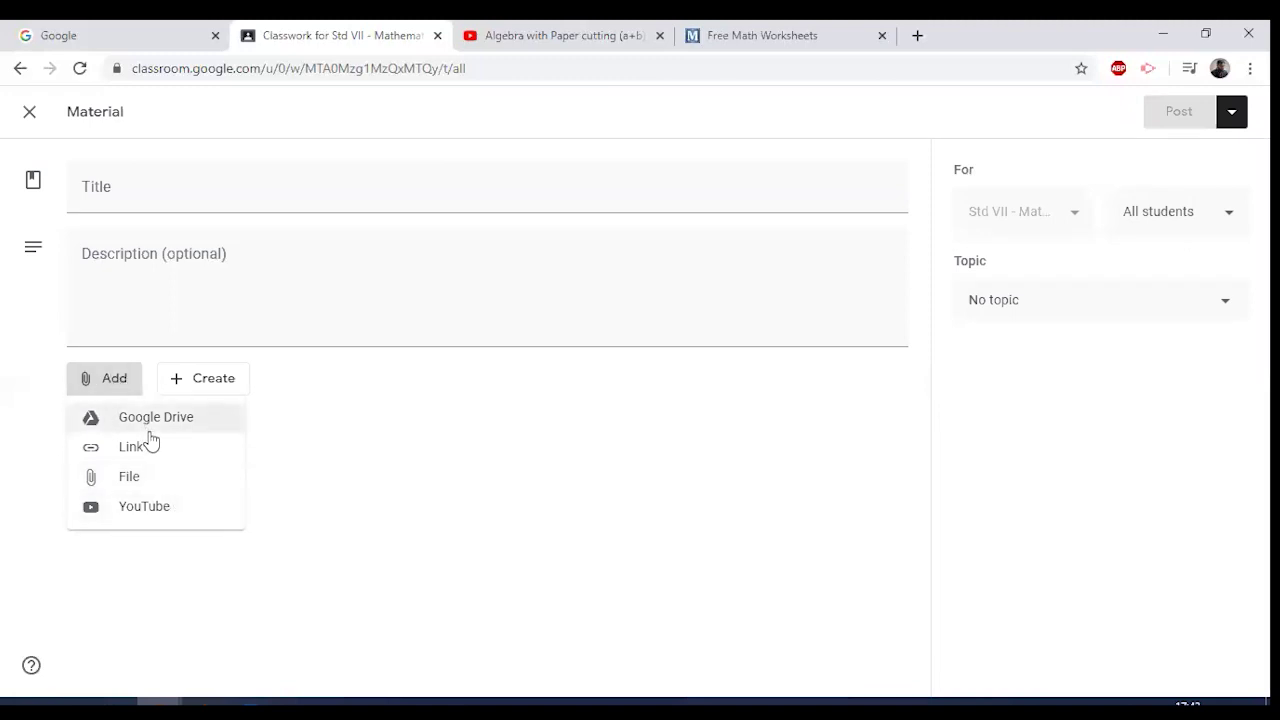
click(123, 393)
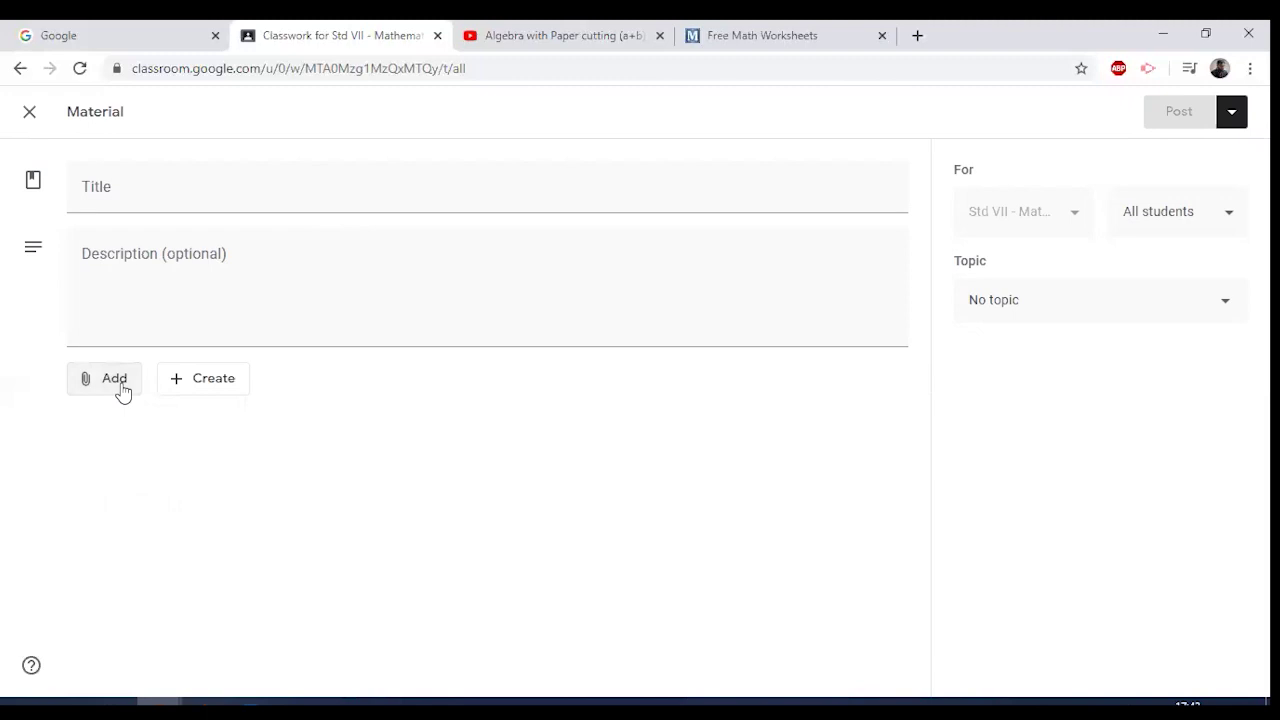
click(219, 386)
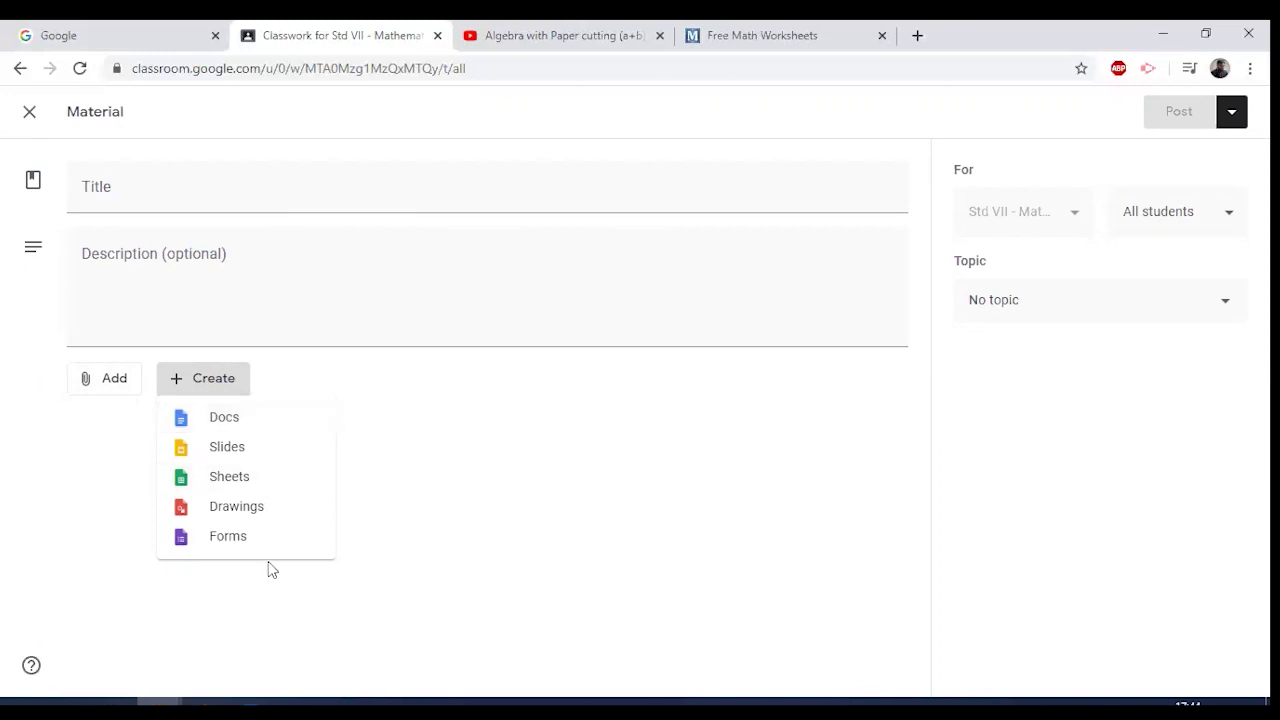
click(216, 387)
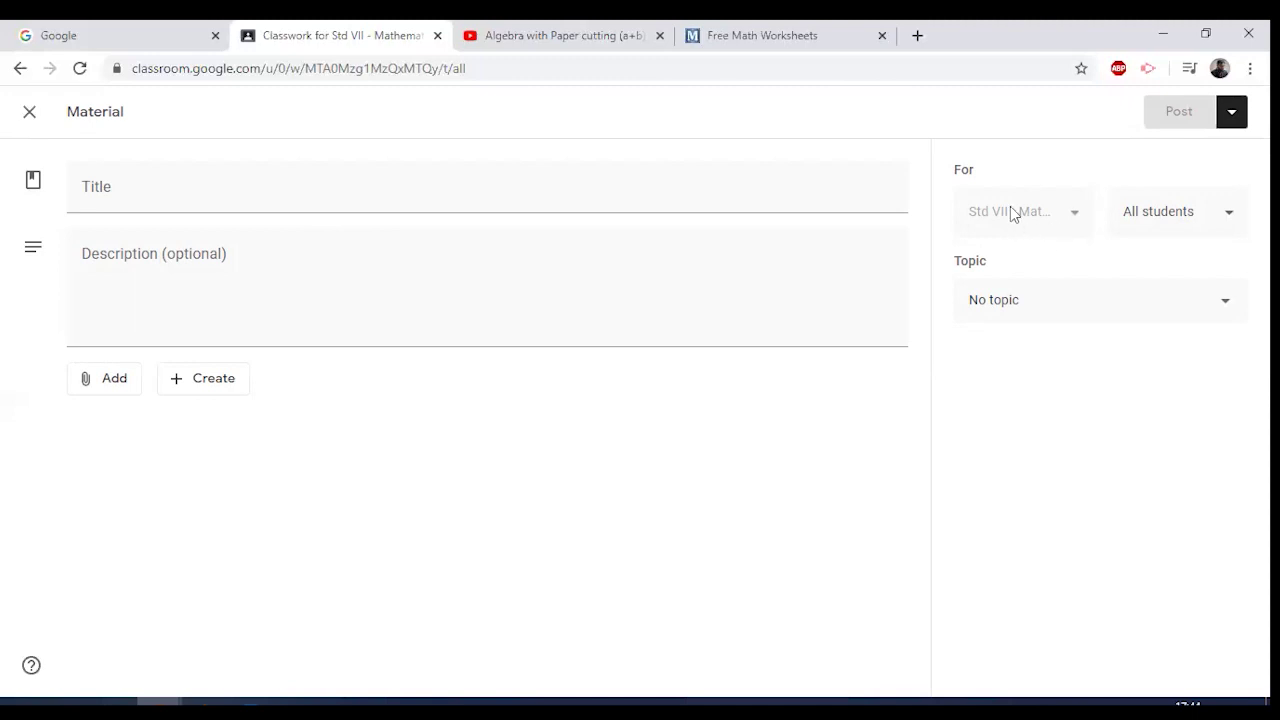
- Restrict the material's recipients from all students to only the second, third and fifth students listed
click(1228, 226)
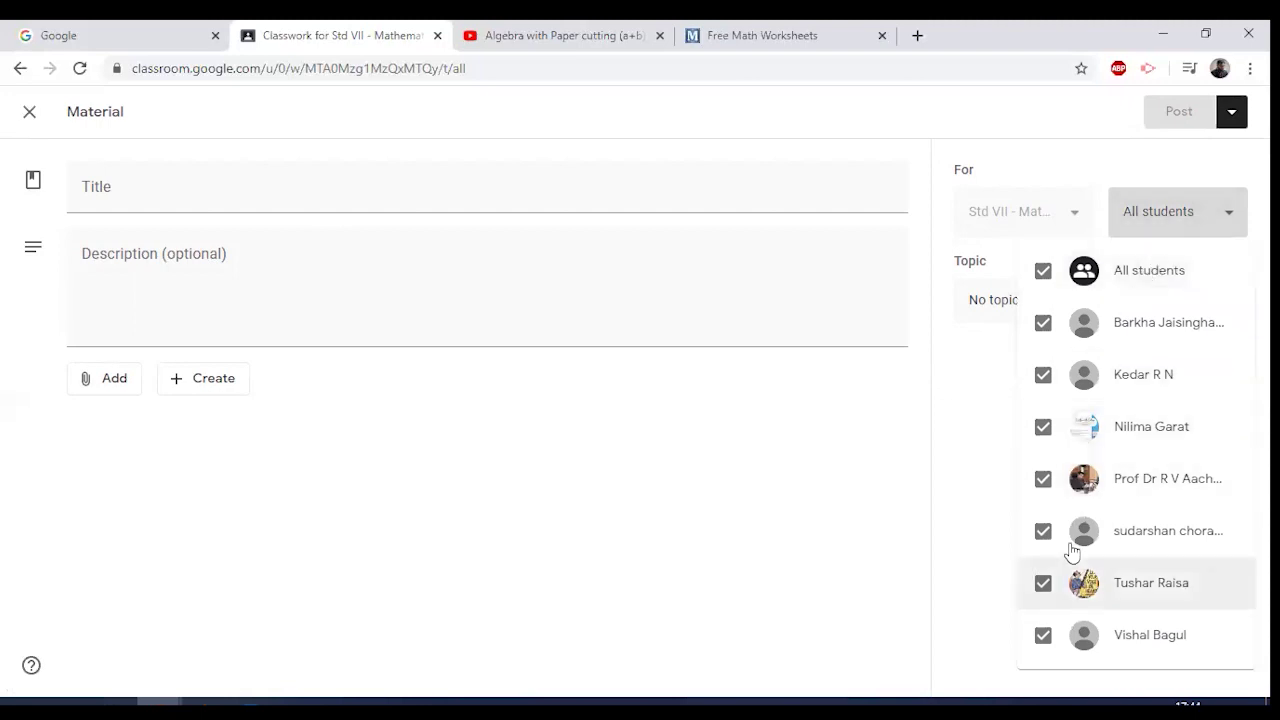
click(1043, 274)
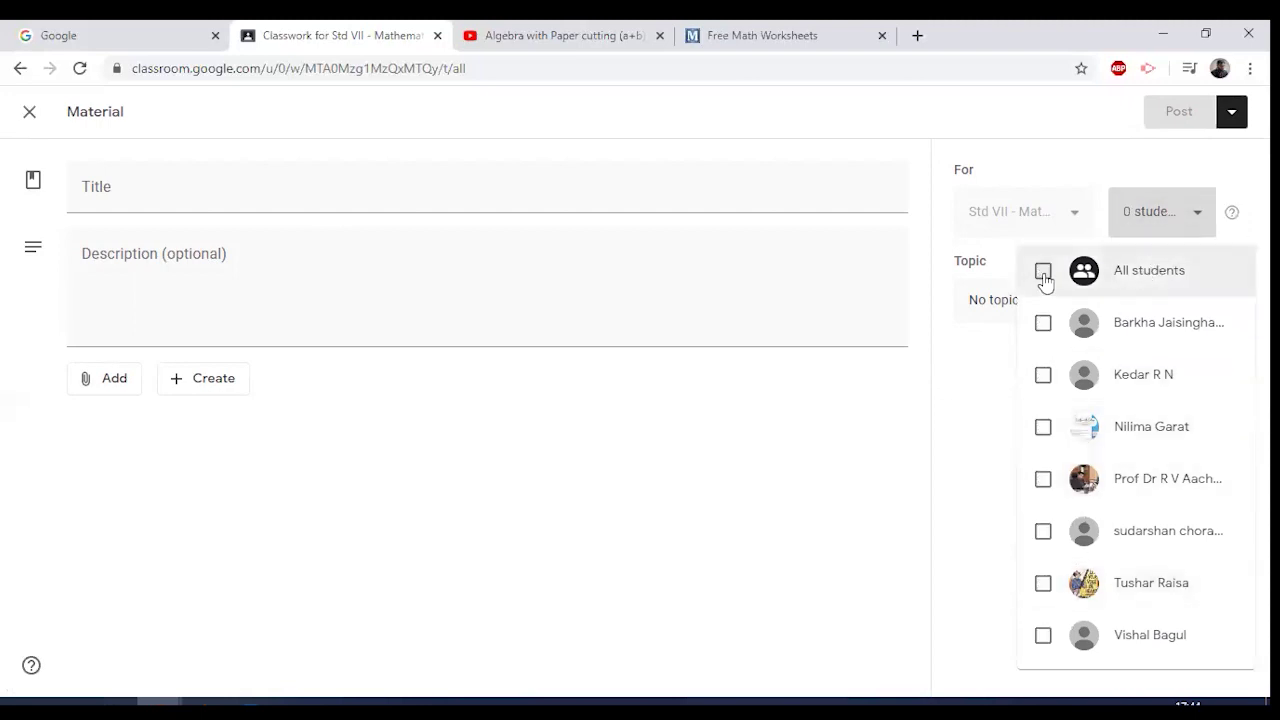
click(1043, 376)
click(1043, 430)
click(1043, 531)
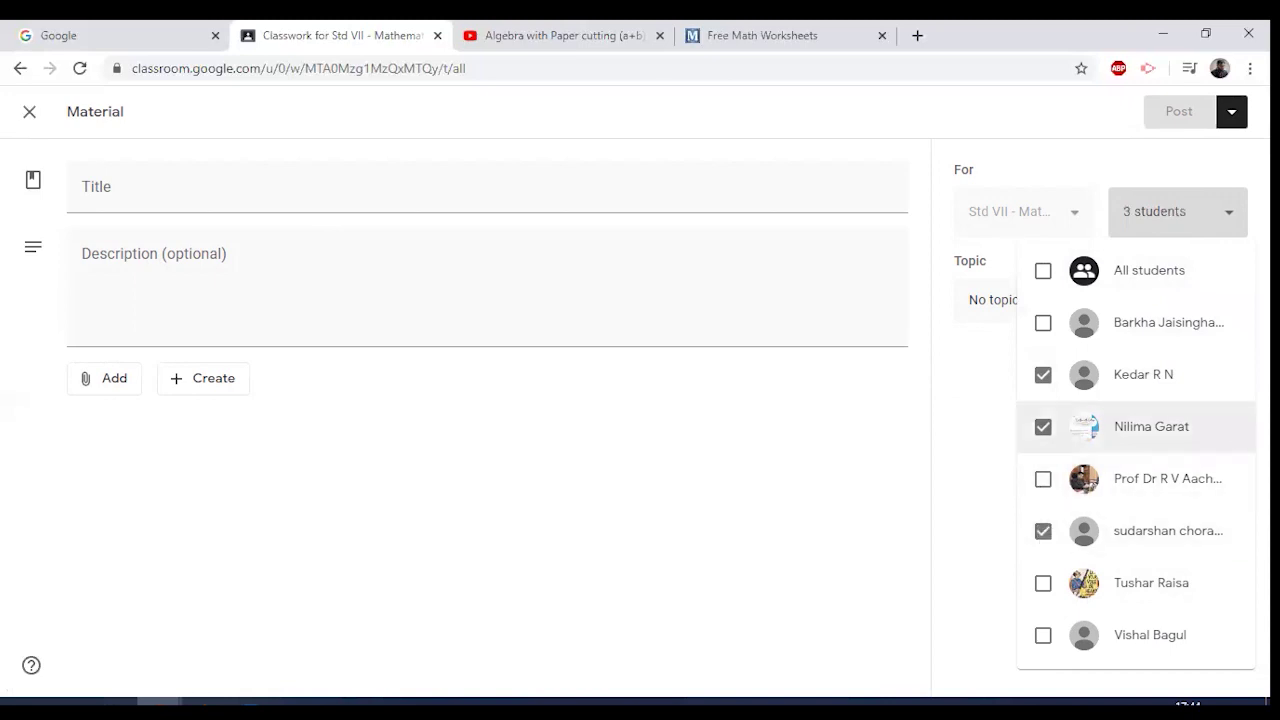
- Set the material's recipients back to all students and view the topics available for it
click(1043, 271)
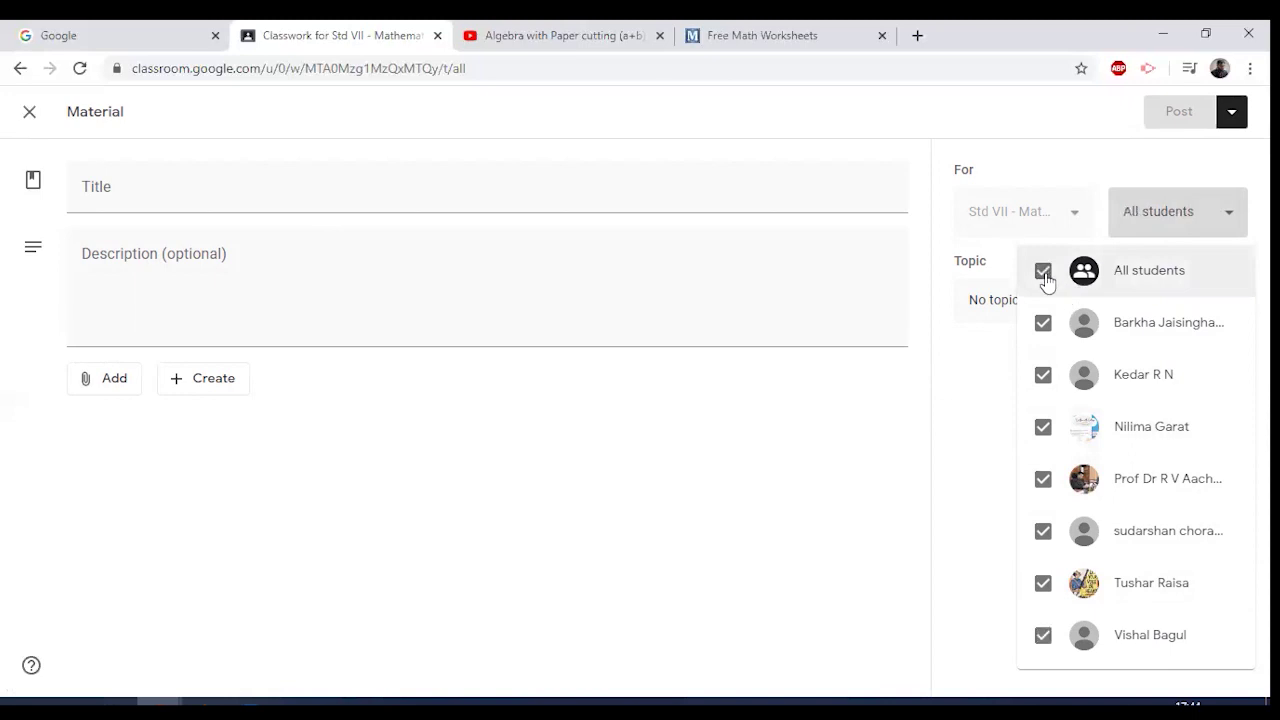
click(1232, 215)
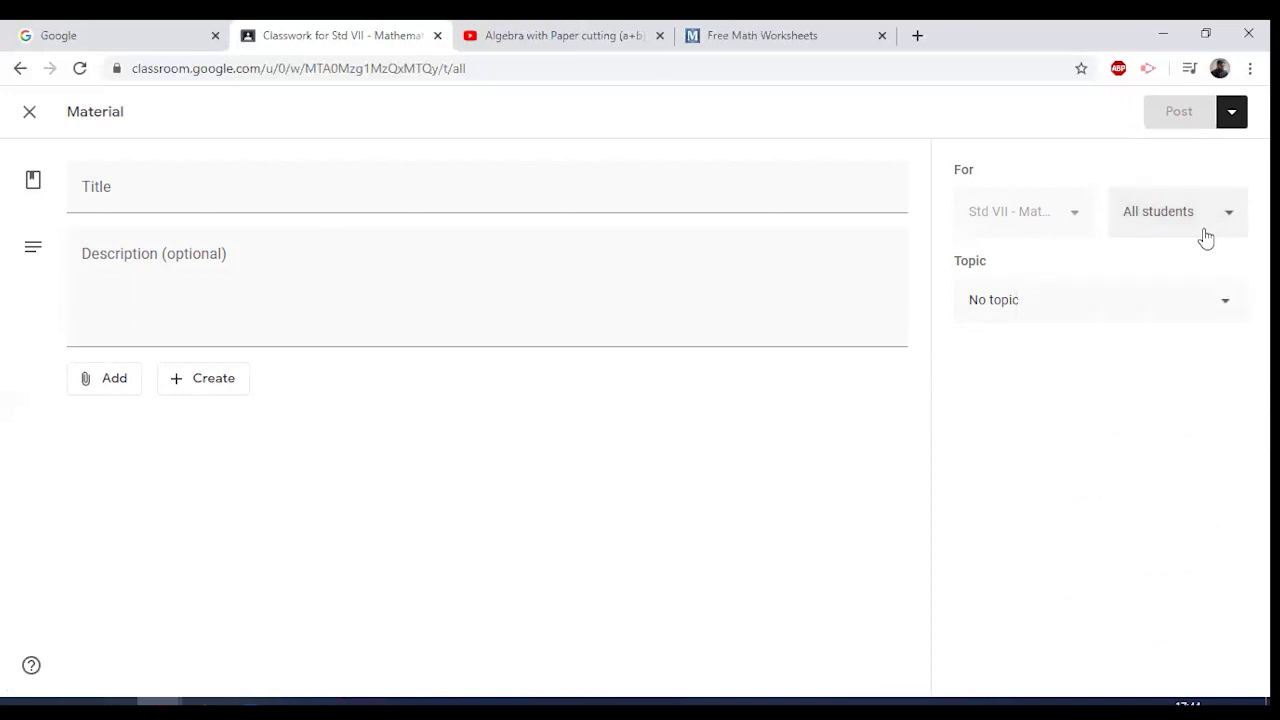
click(1038, 309)
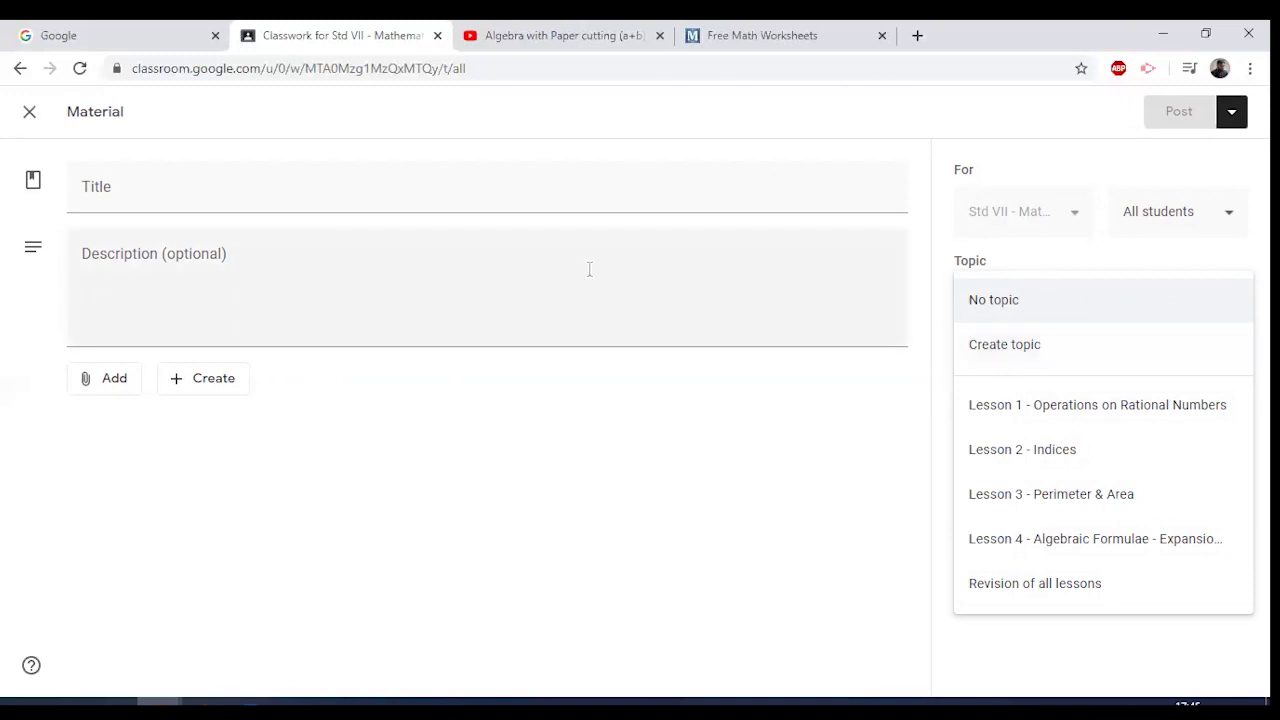
- Title the material "Algebraic Formulae - Expansion of Squares"
click(202, 183)
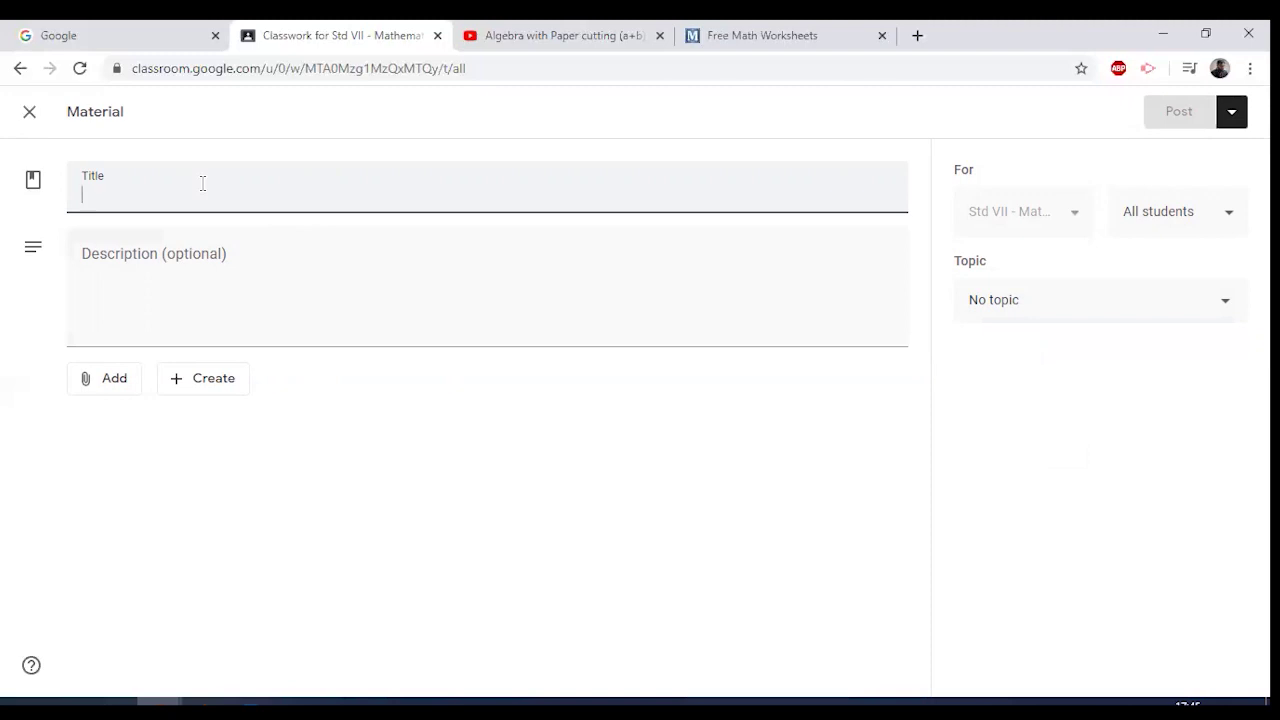
text(Alge)
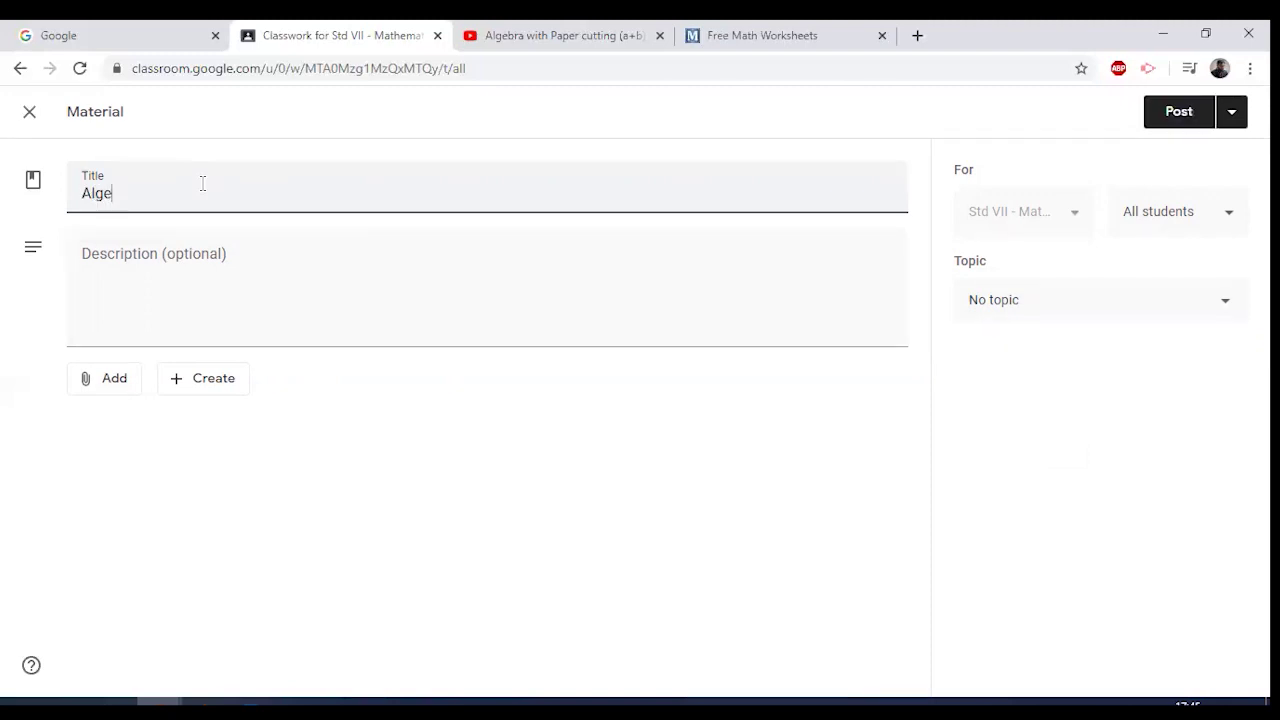
text(braic Formulae - )
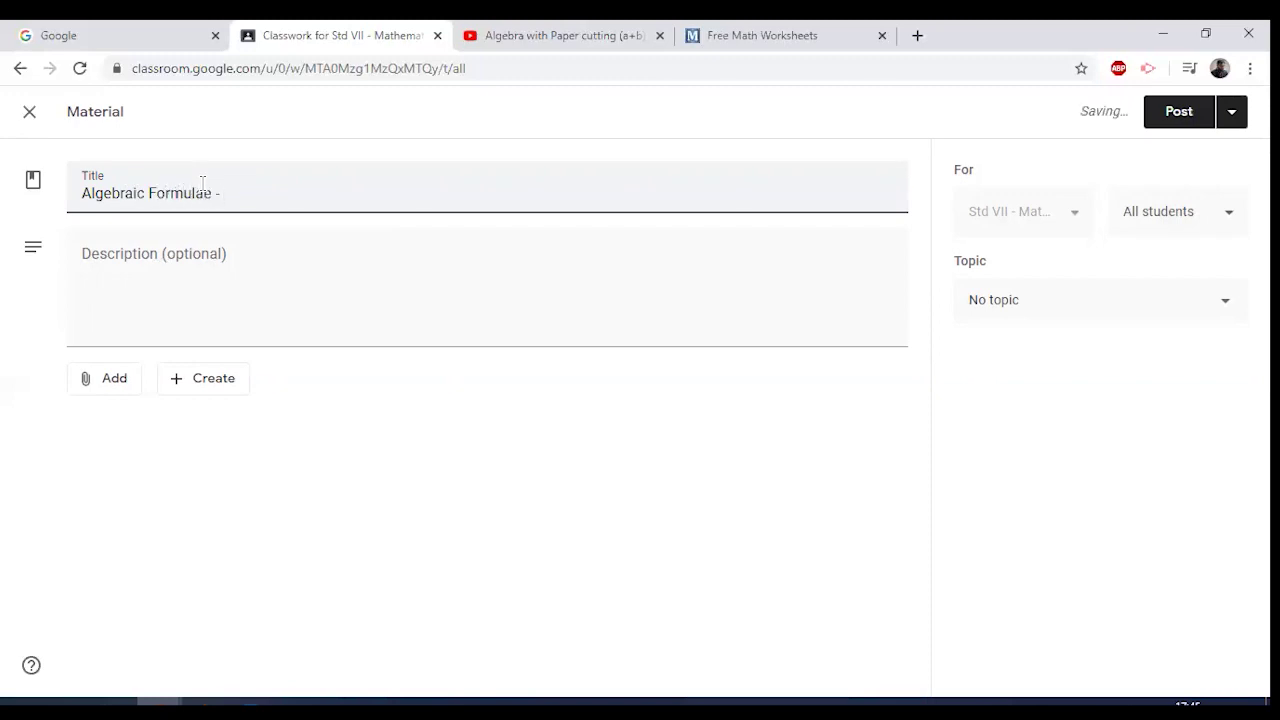
text(Expansion of Sq)
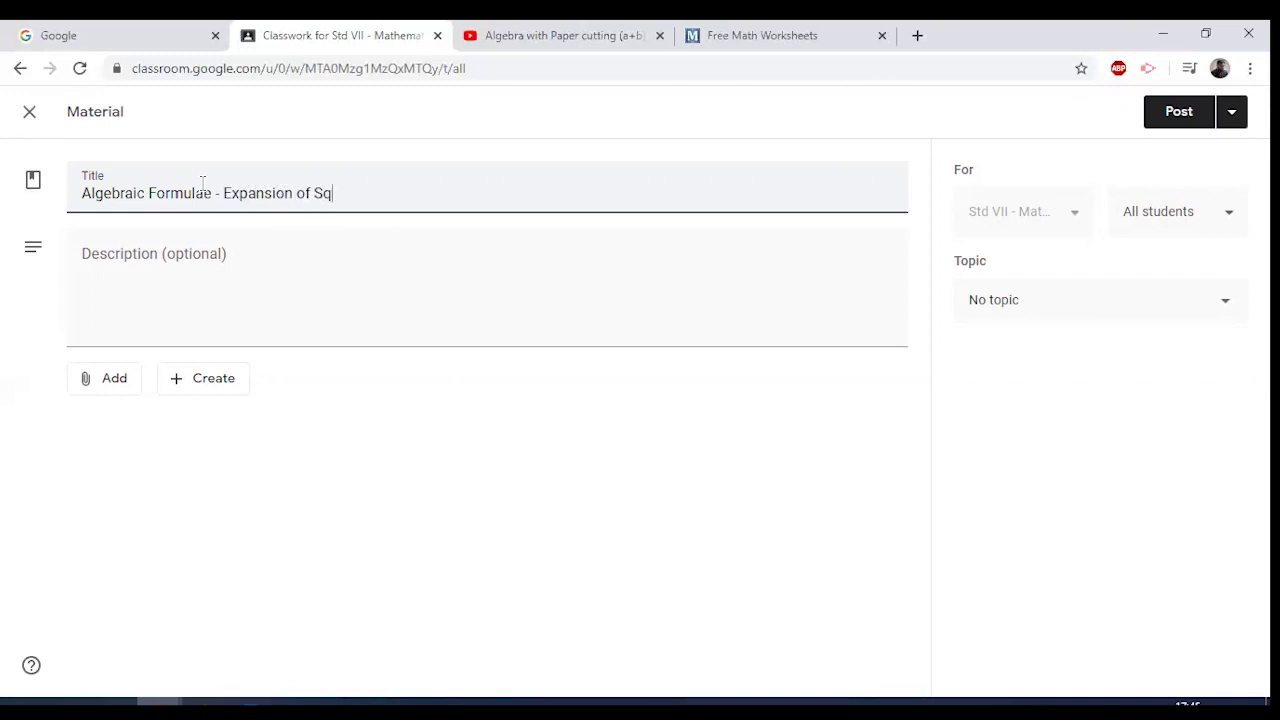
text(uares)
key(ctrl+a)
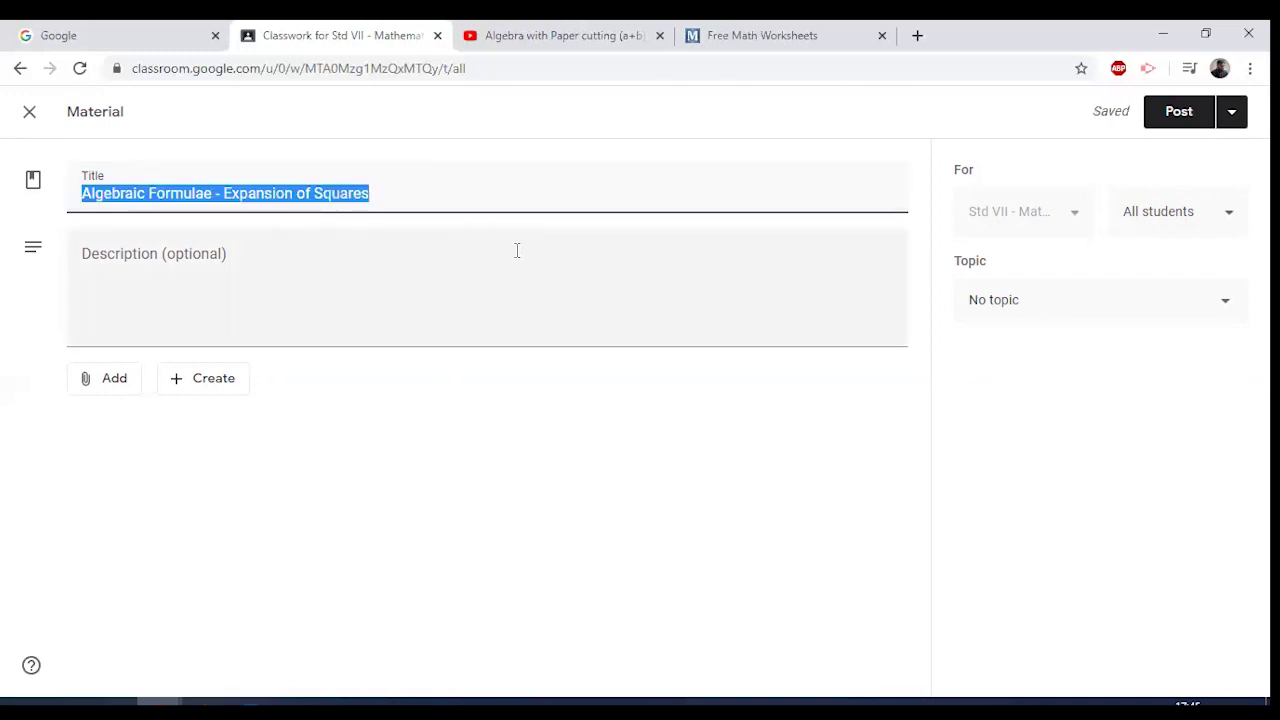
- Enter the description "Dear Students," and, after a blank line, "Please use this textbook lesson as a reference for clearing your concepts and submitting assignments."
click(180, 262)
text(Dea)
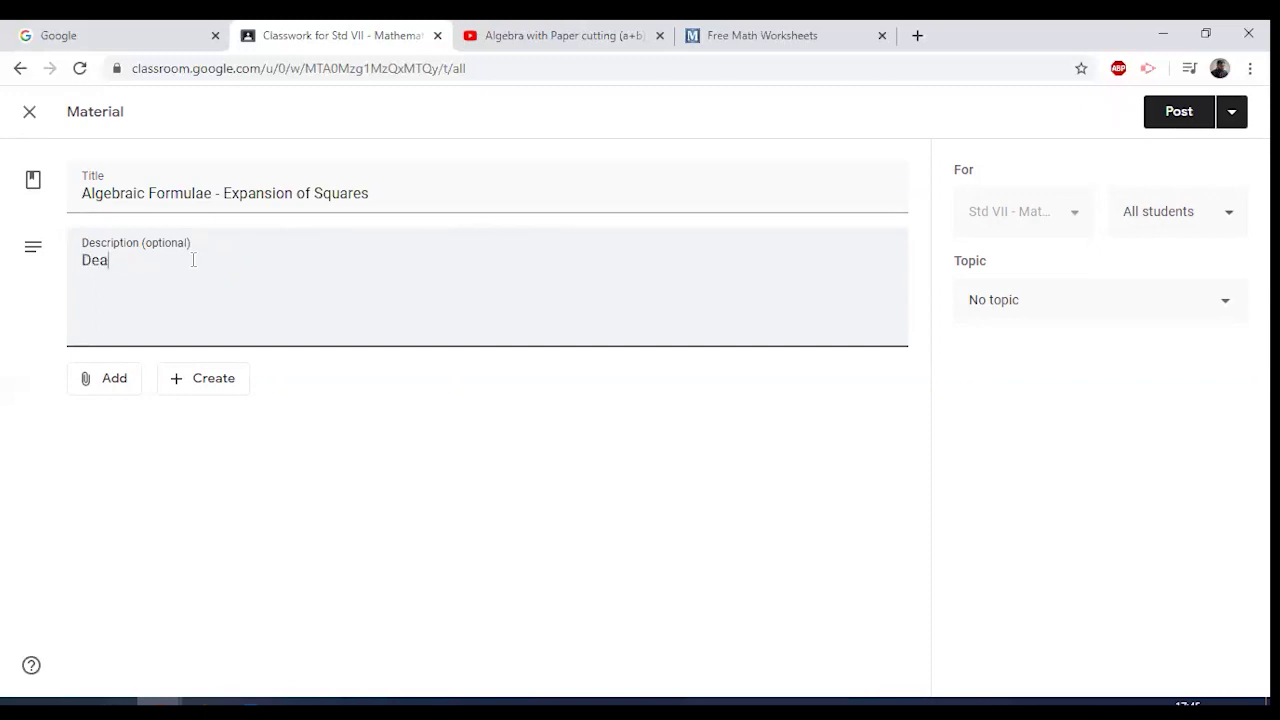
text(r Studet)
key(BackSpace)
text(nts,)
key(Return)
key(Return)
text(Please )
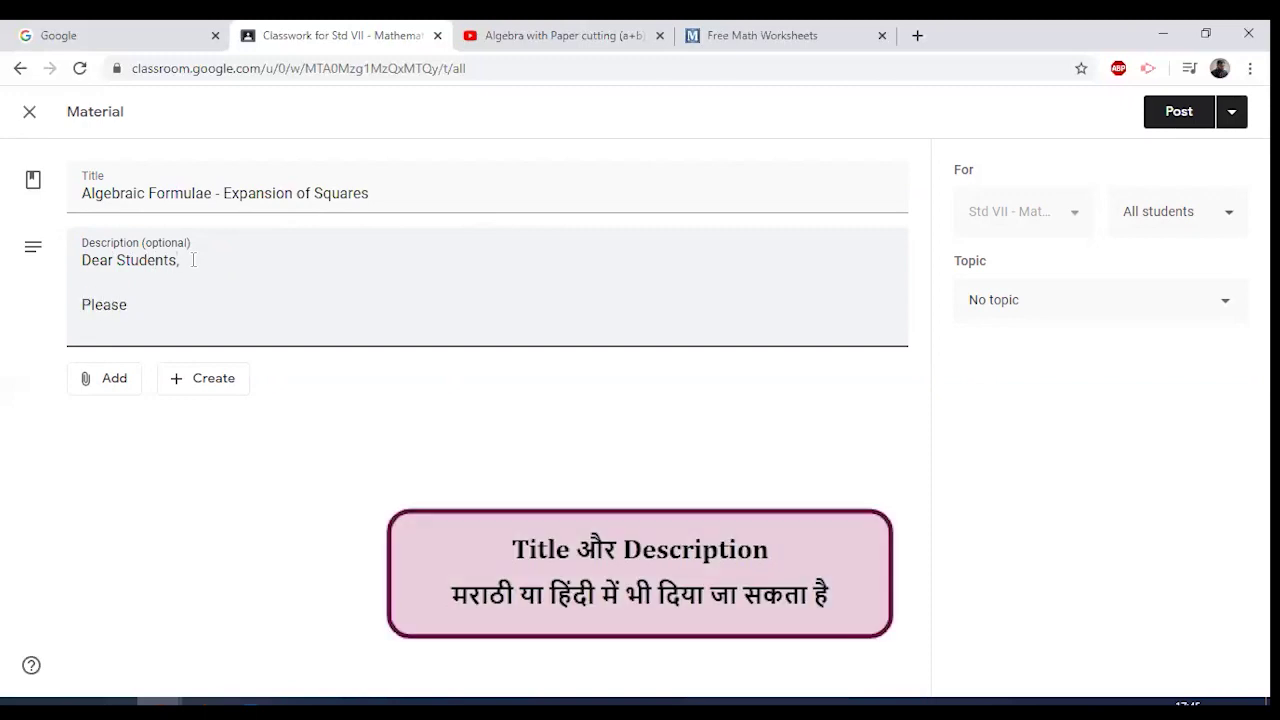
text(use this textbook lesson as a reference)
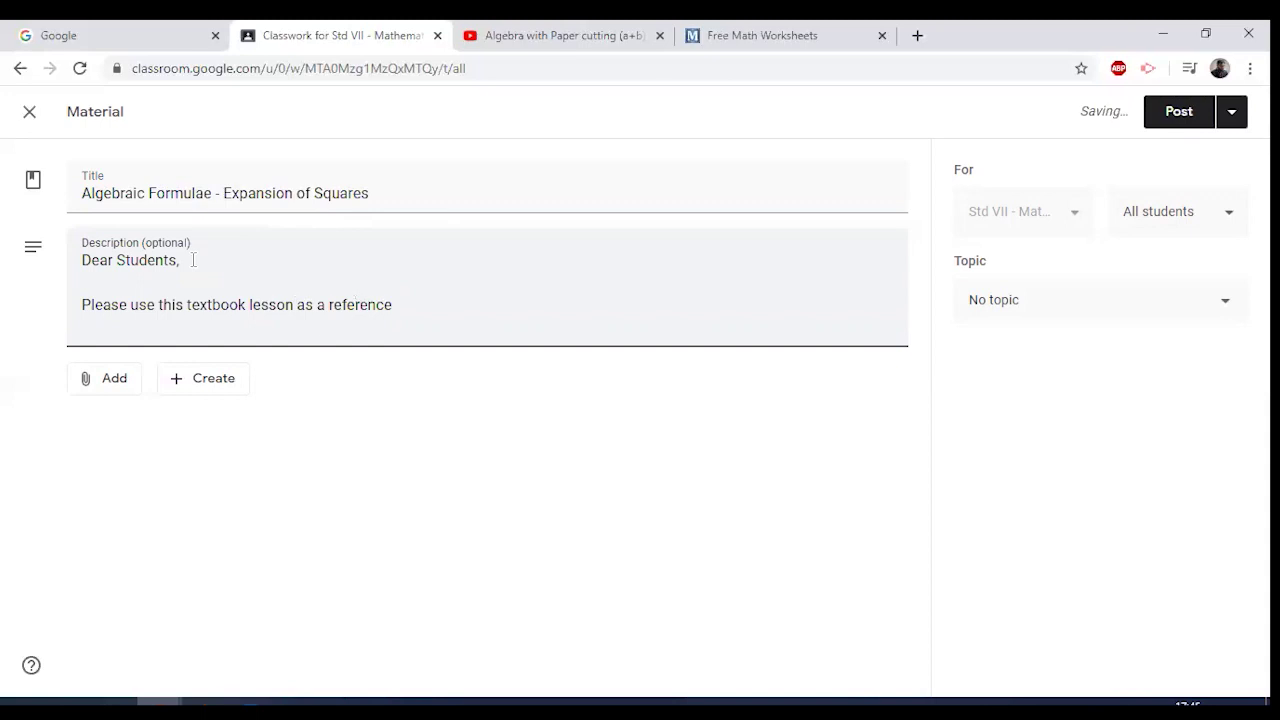
text( for clearing )
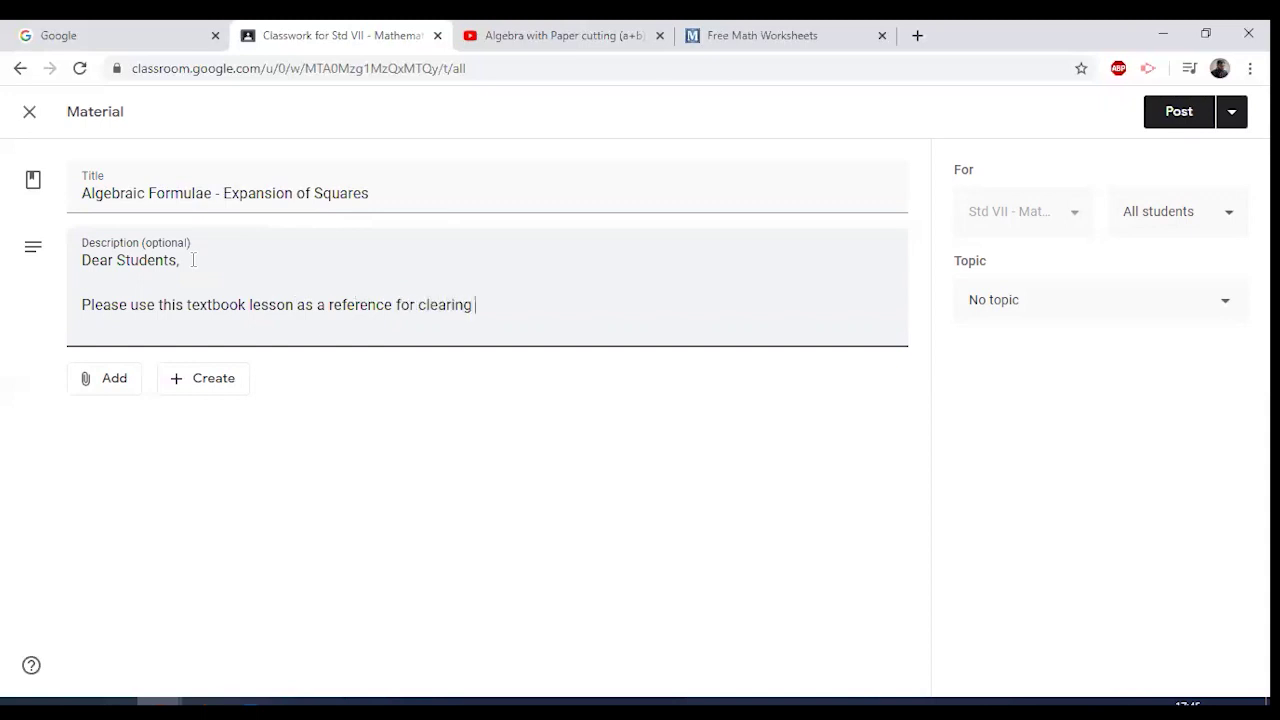
text(your concepts and)
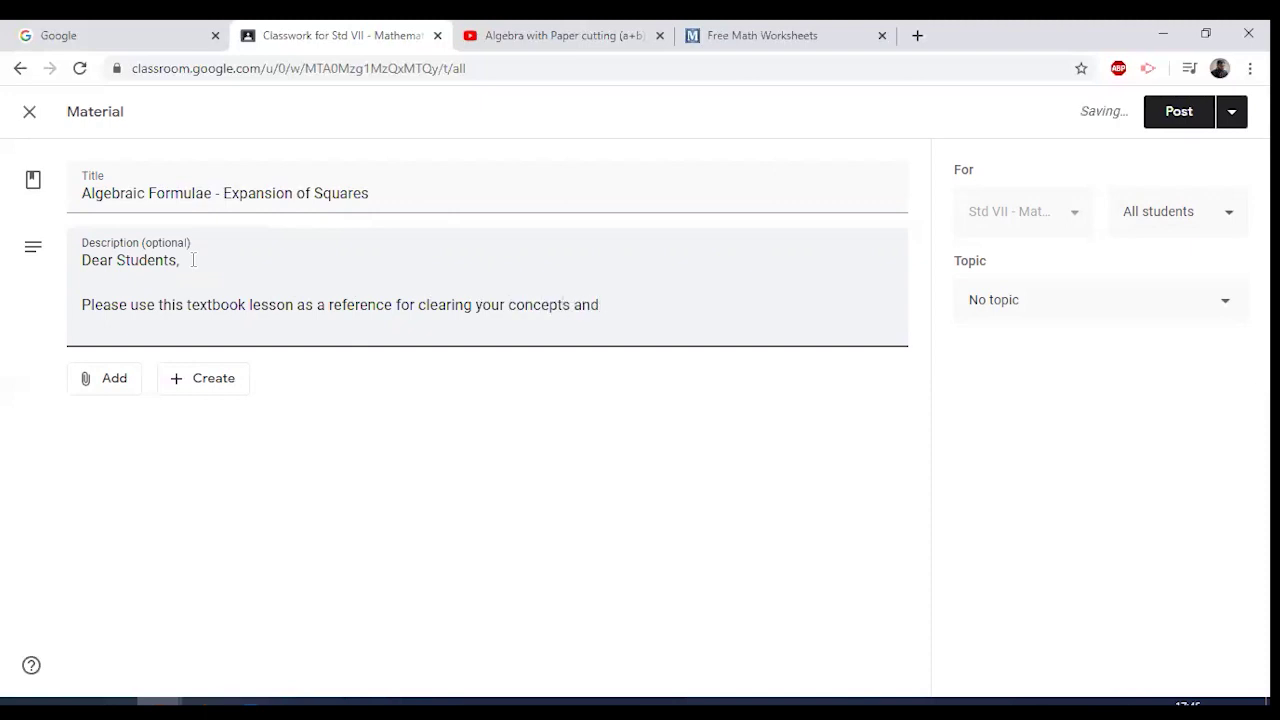
text( submitting)
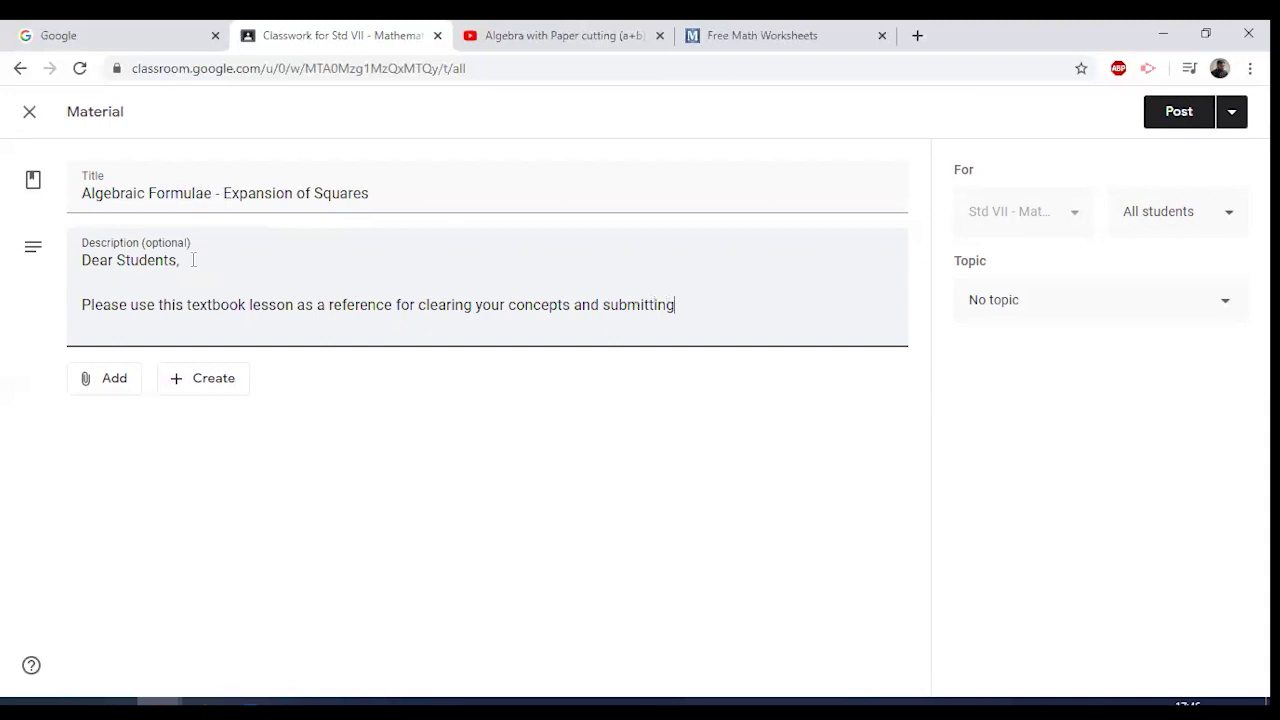
text( assignments.)
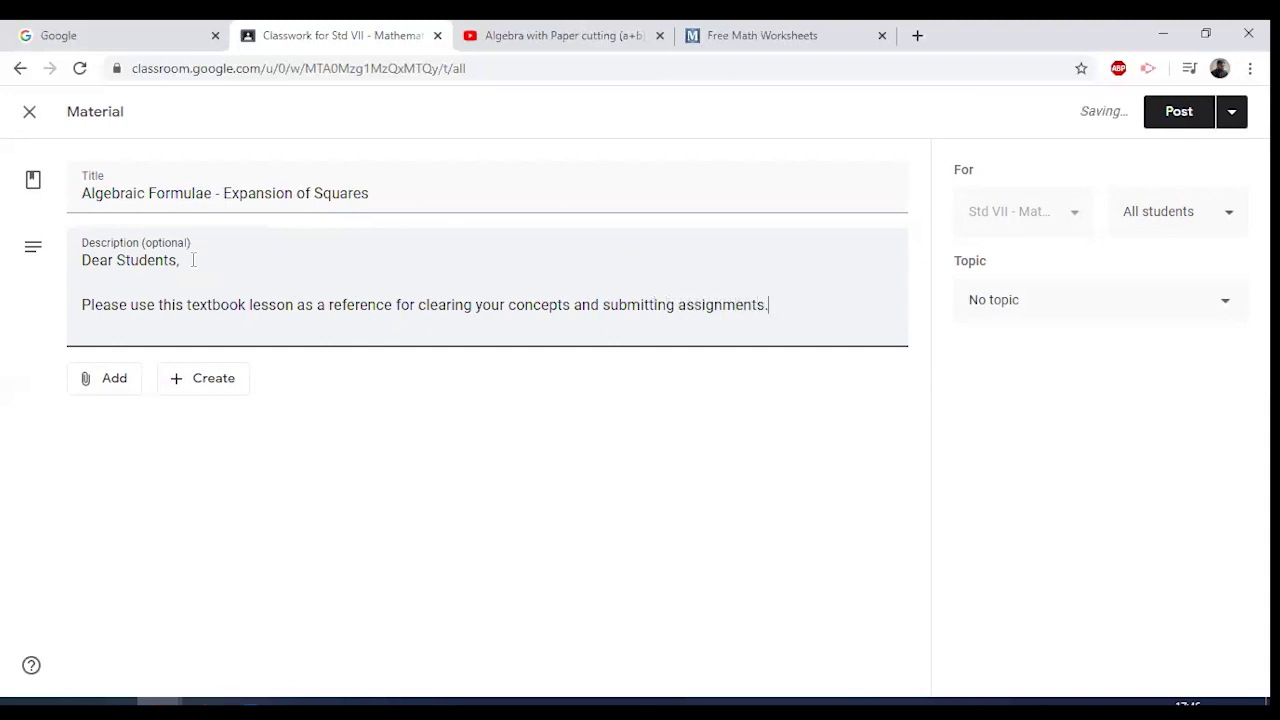
- Attach "Algebraic Formulae - Expansion of Squares Textbook Lesson.pdf" from Google Drive and assign the material to the existing Lesson 4 topic
click(125, 385)
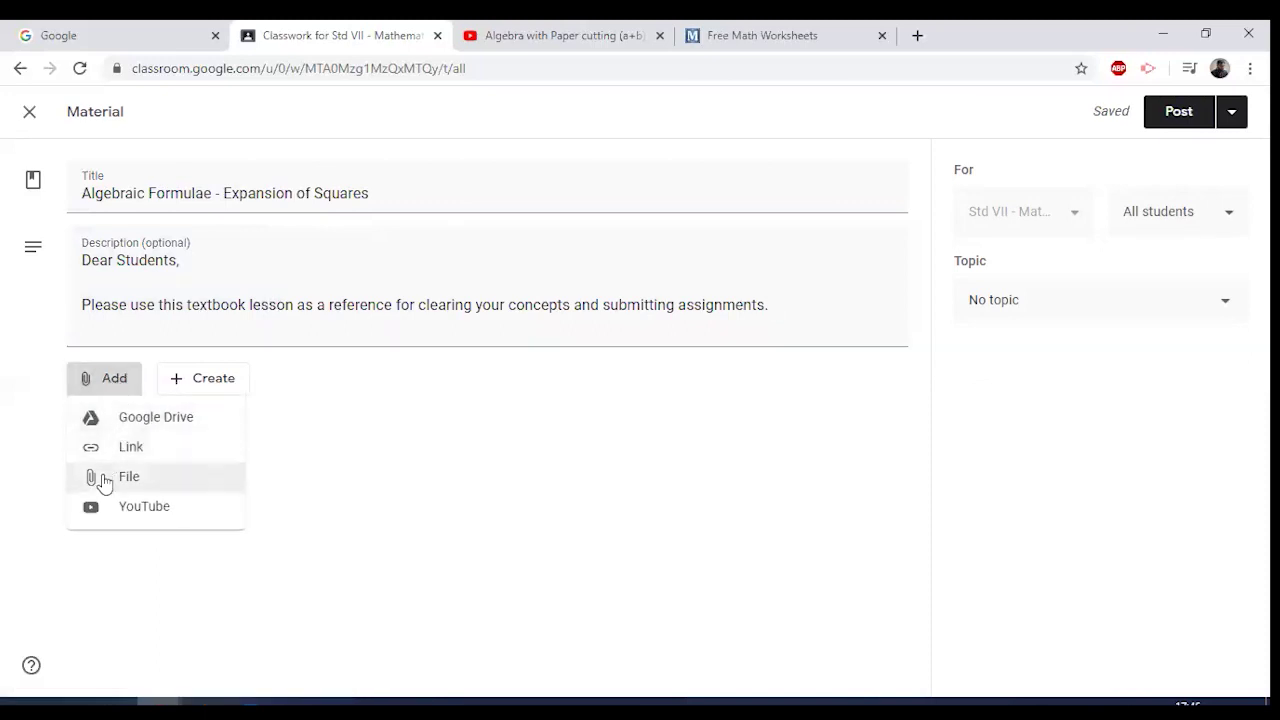
click(148, 428)
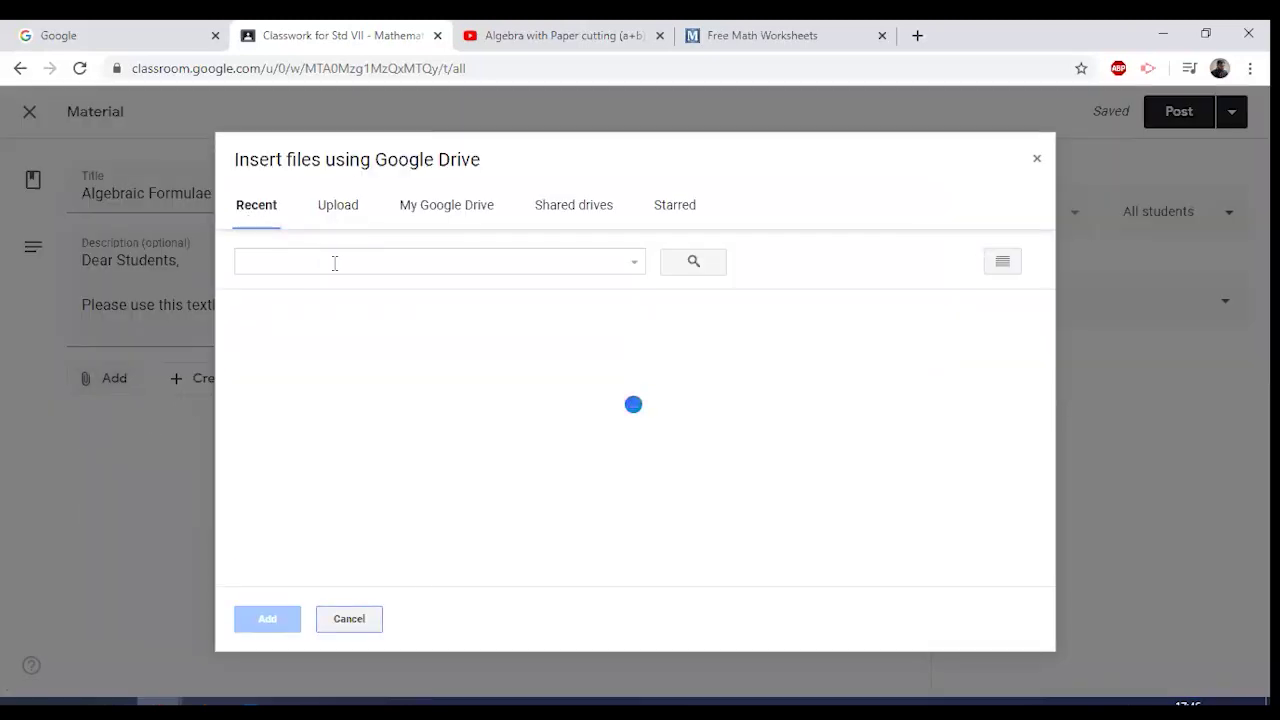
text(te)
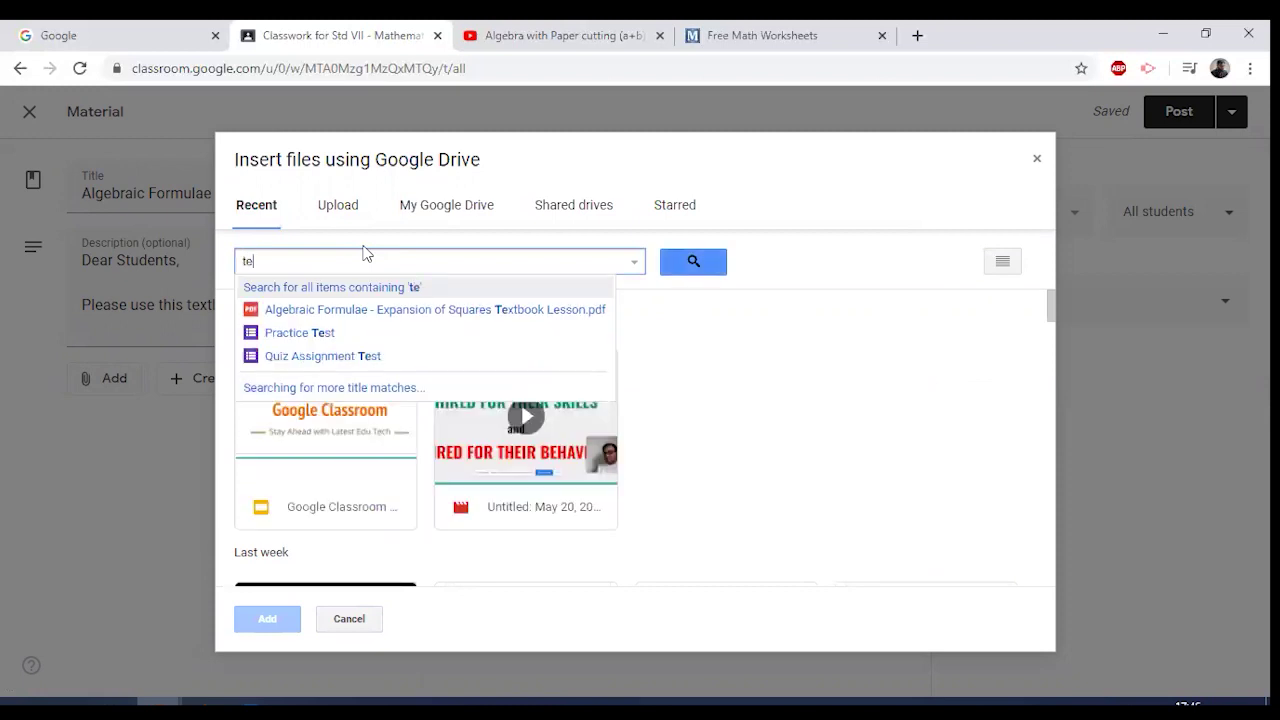
text(xtbook)
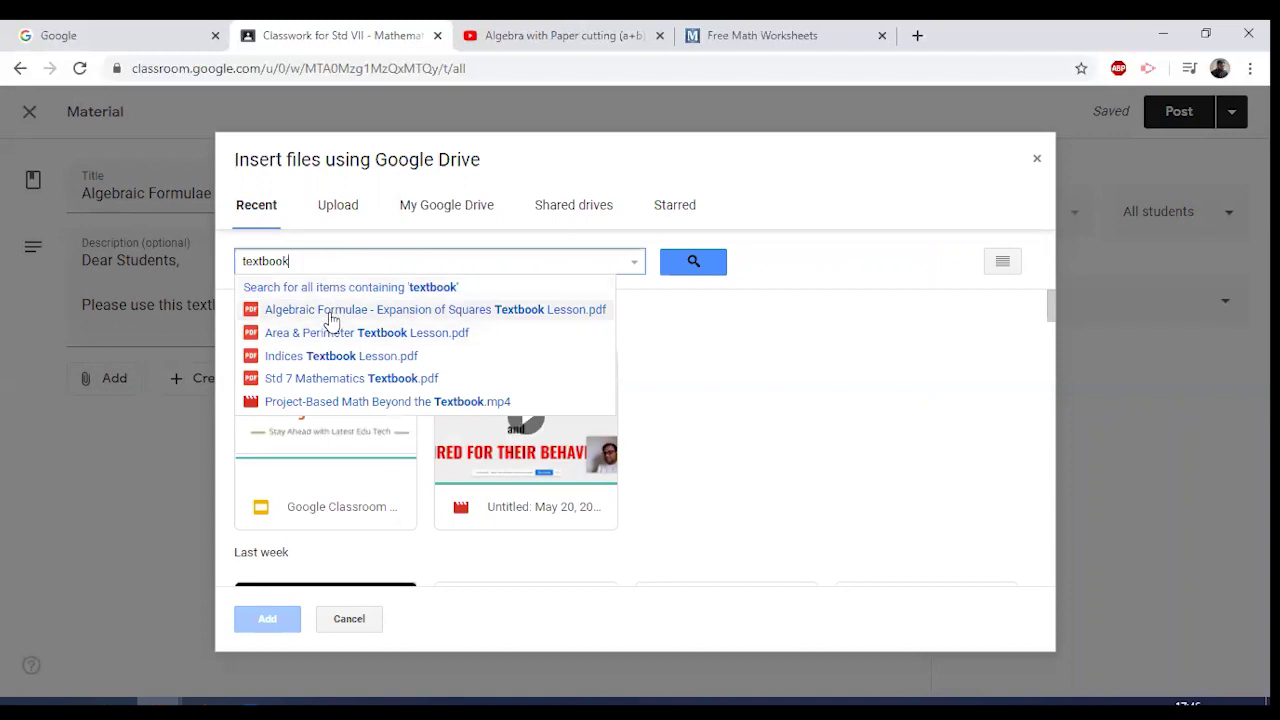
click(345, 316)
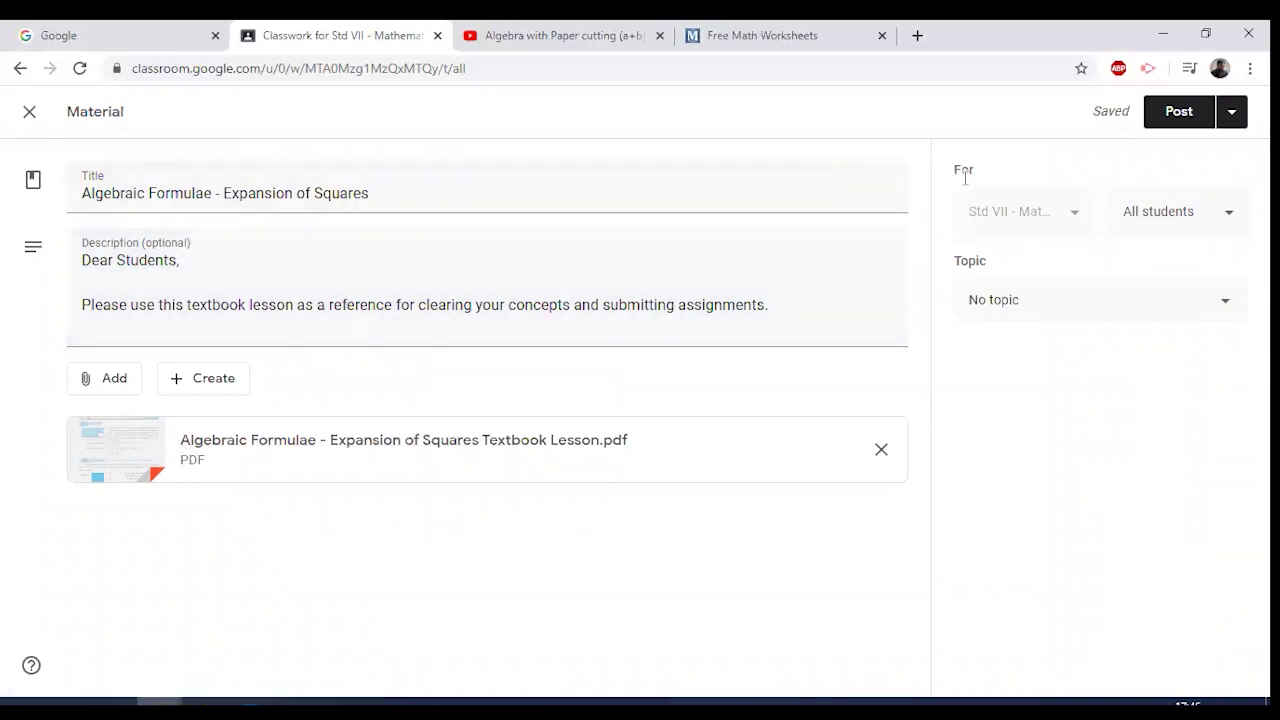
click(1074, 312)
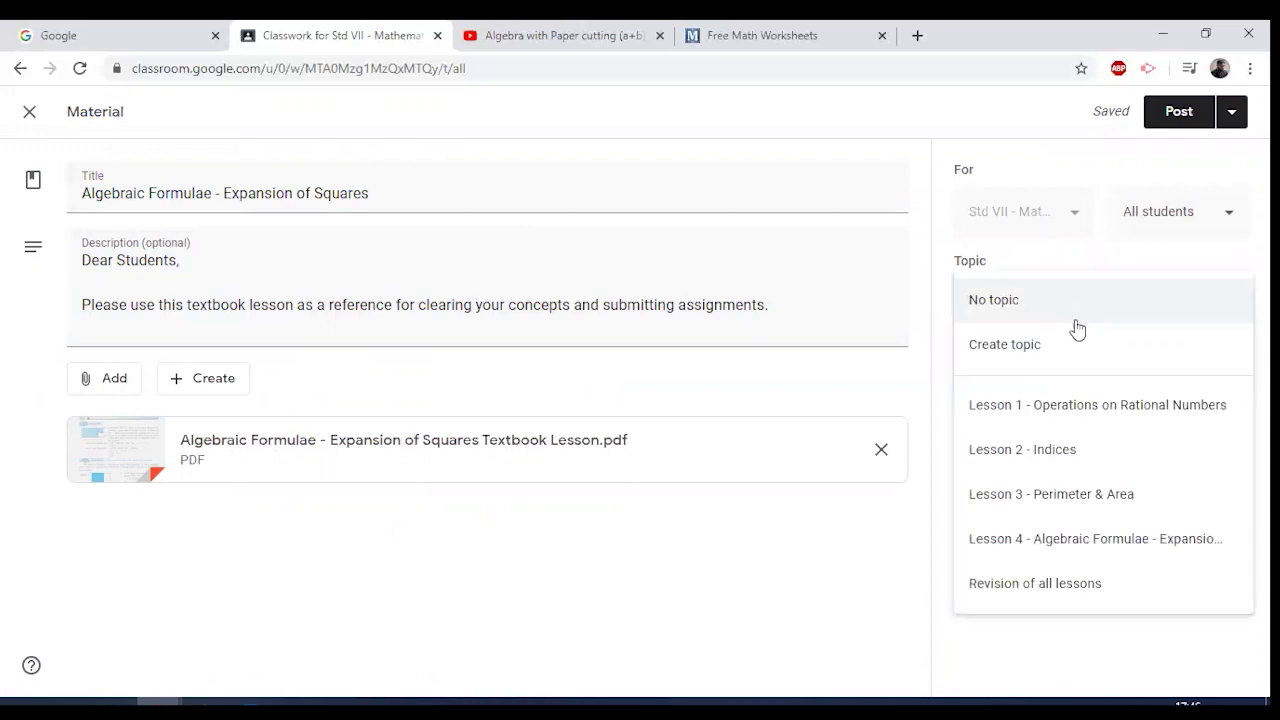
click(1064, 550)
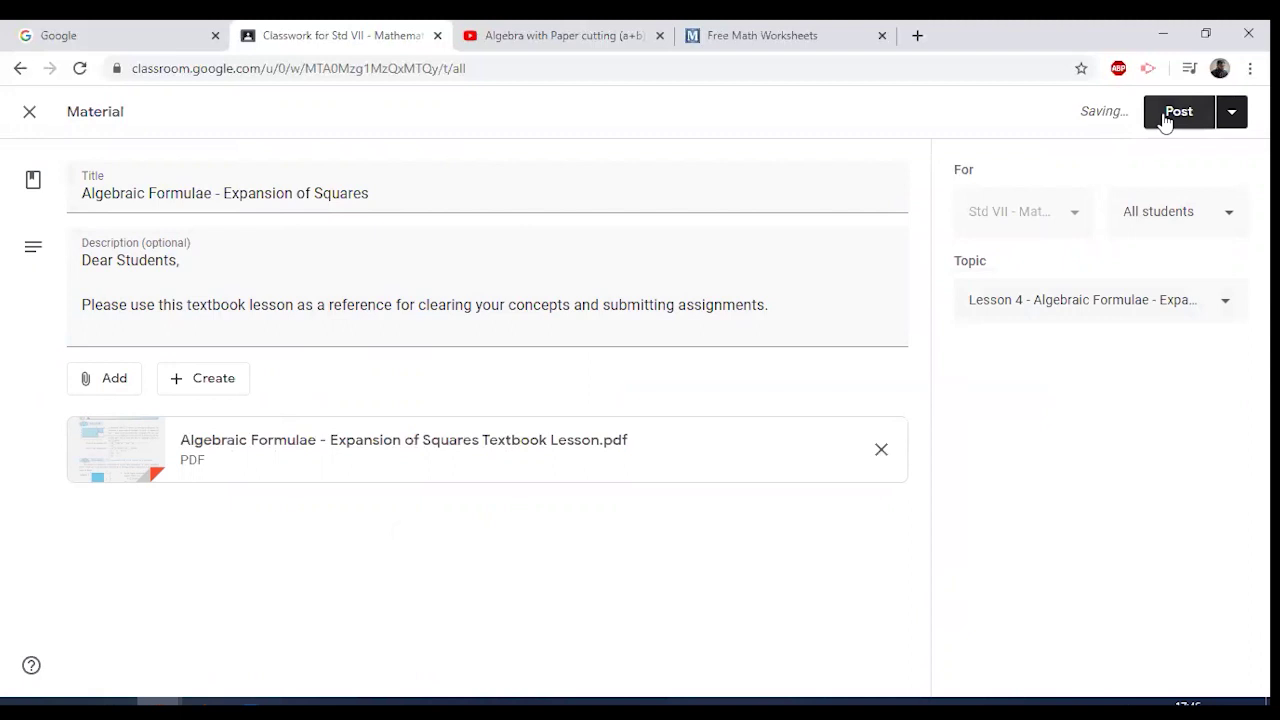
- View the date and time options for scheduling the material, including the calendar, and cancel without scheduling it
click(1234, 122)
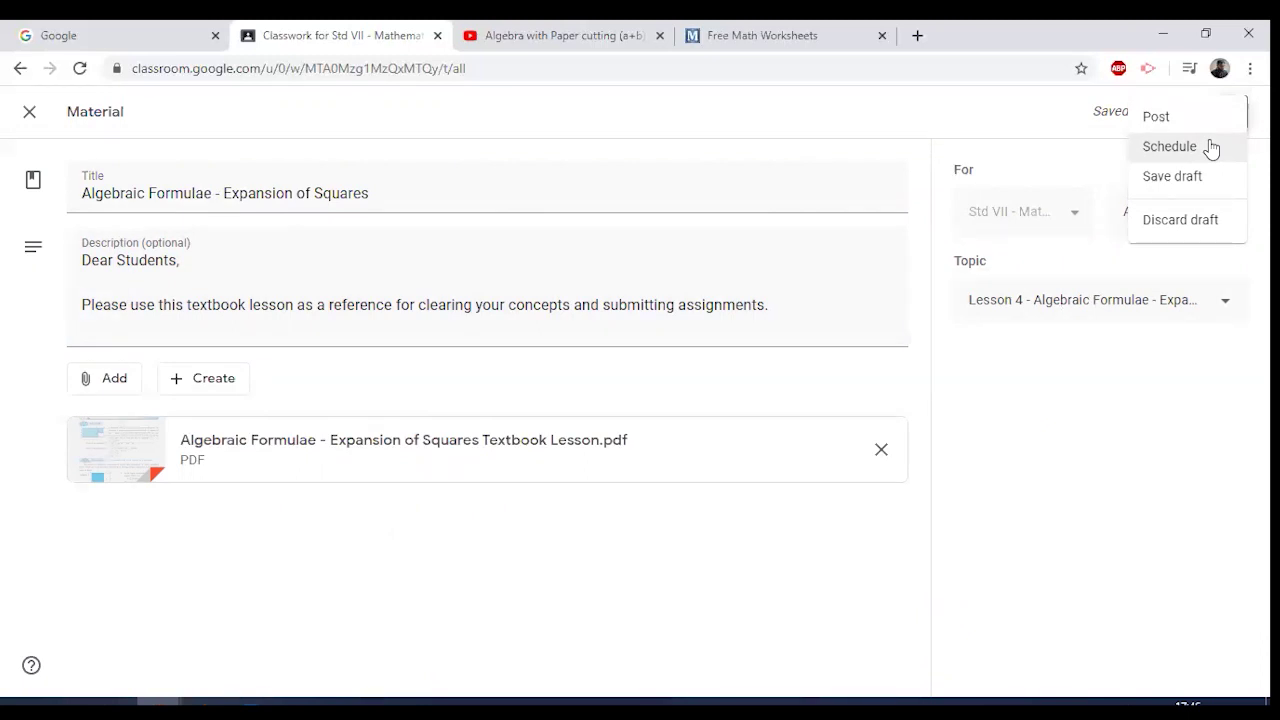
click(1211, 148)
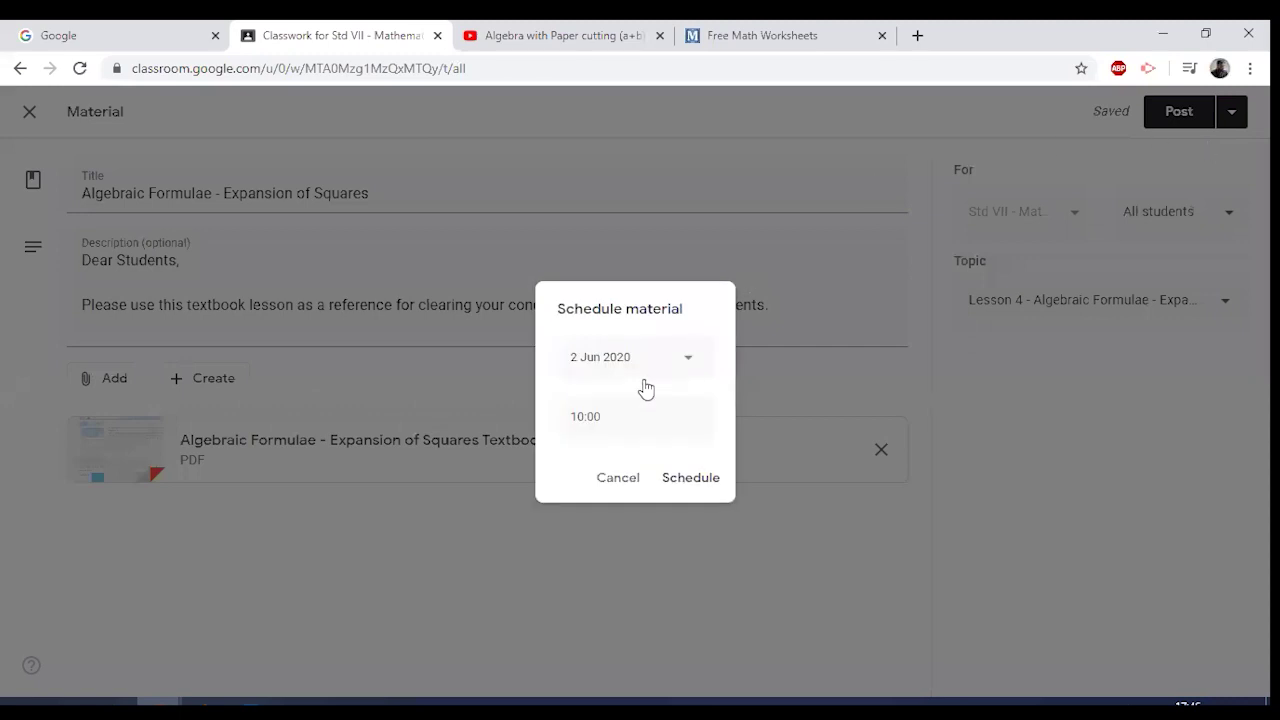
click(687, 364)
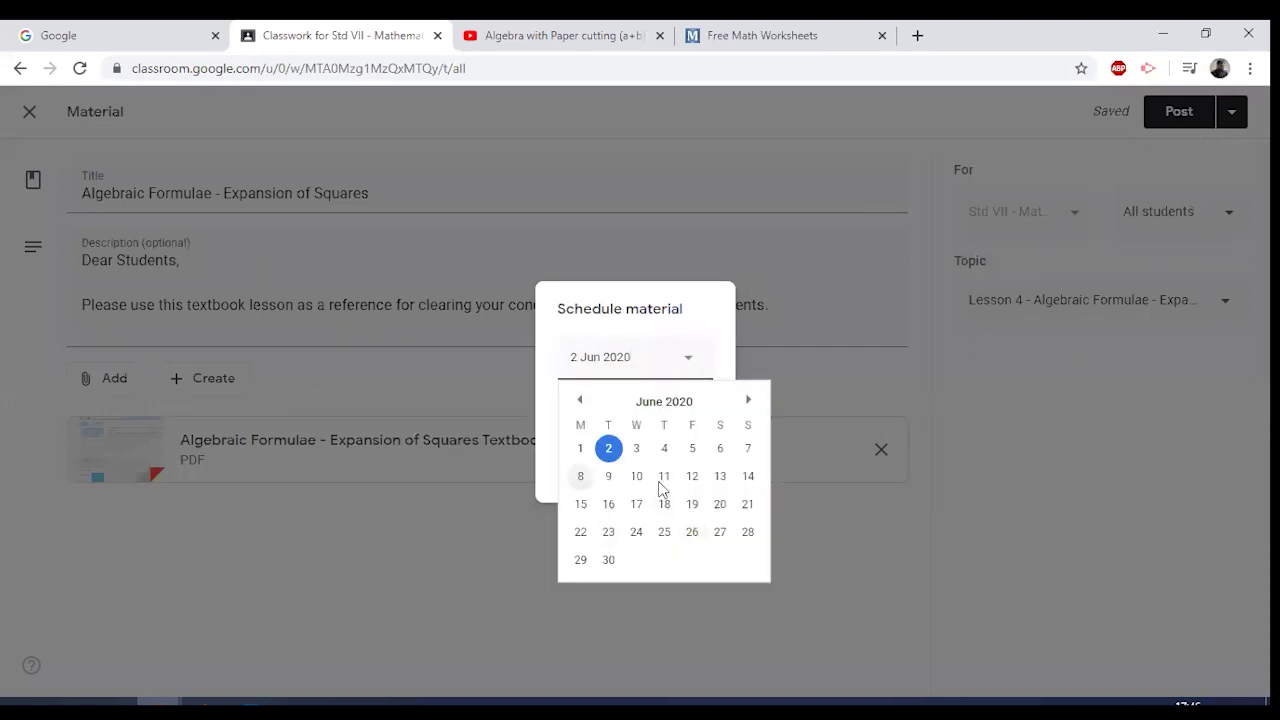
click(548, 398)
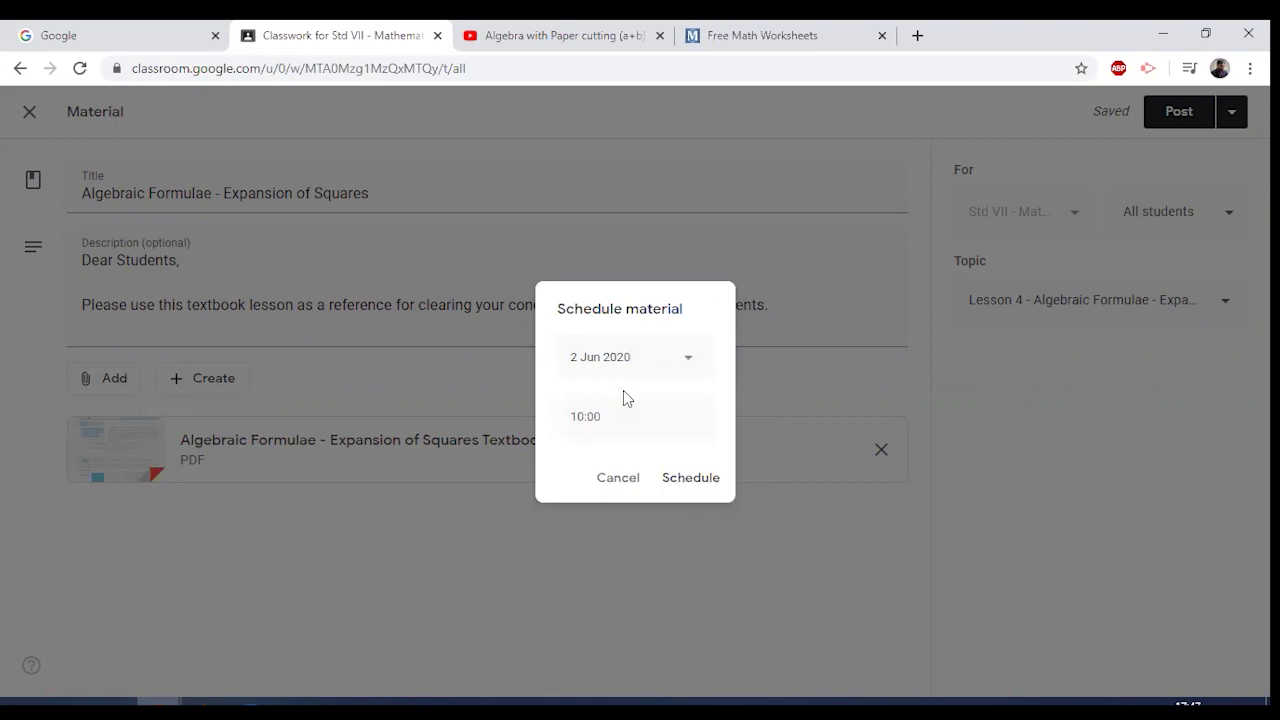
click(618, 478)
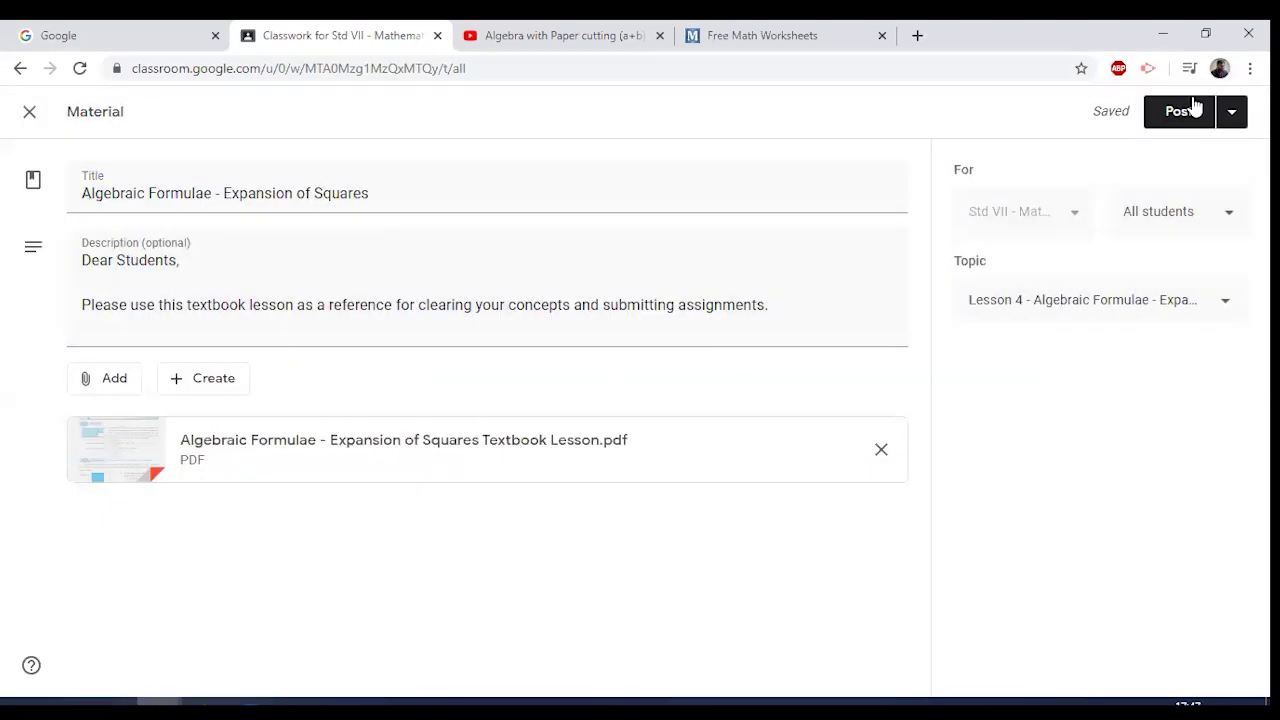
- Post the Algebraic Formulae material to the class immediately
click(1232, 112)
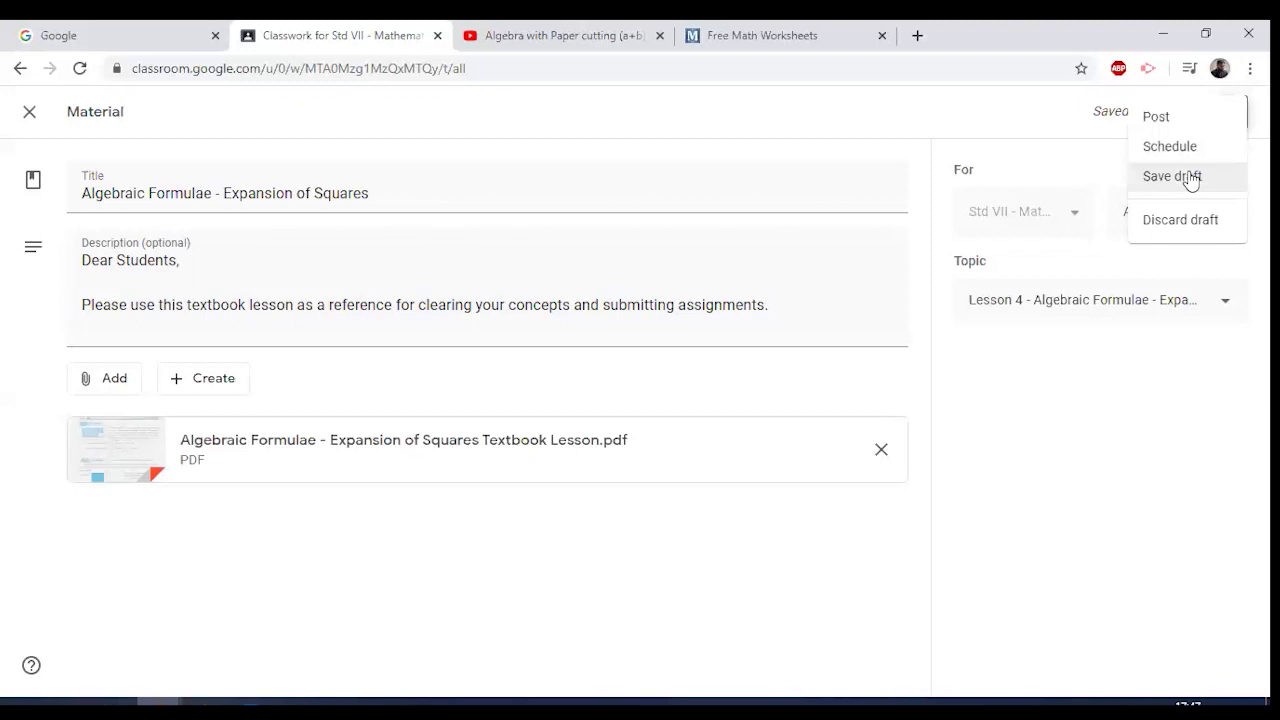
click(1185, 120)
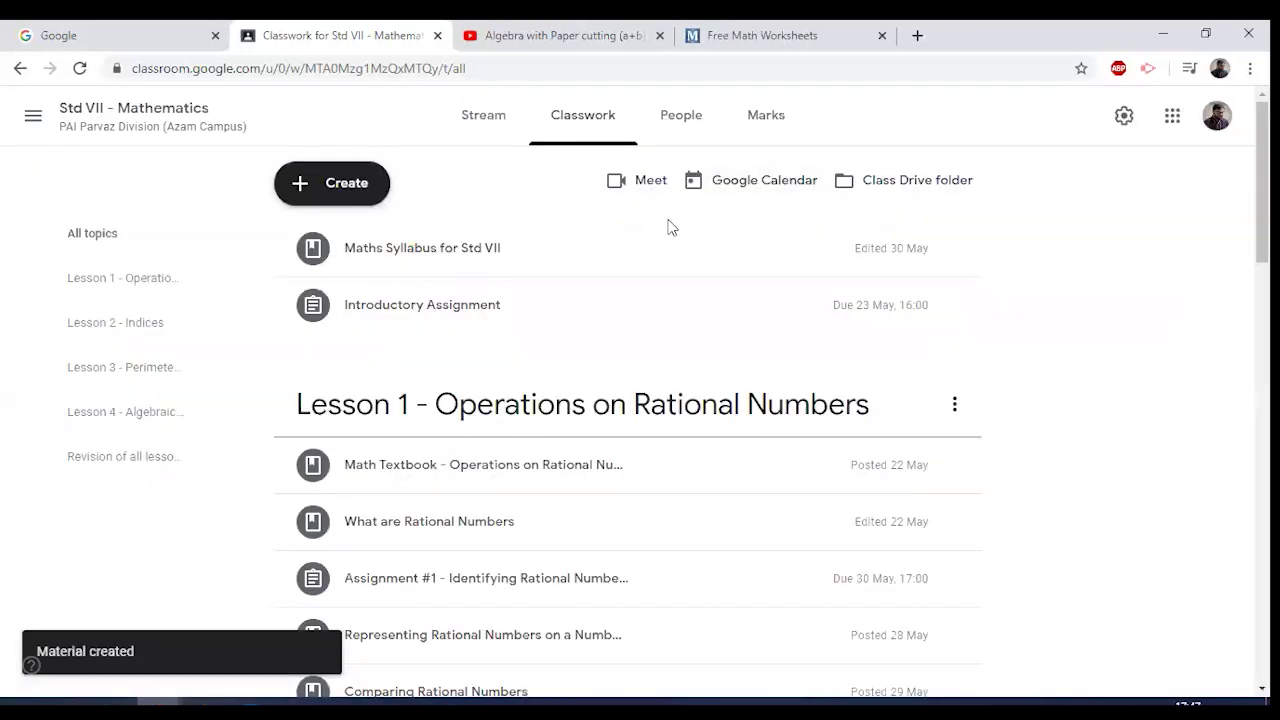
- Examine the posted material's description and attachment under the Lesson 4 topic, collapse it and return to the start of the classwork list
scroll(666, 260, down, 10)
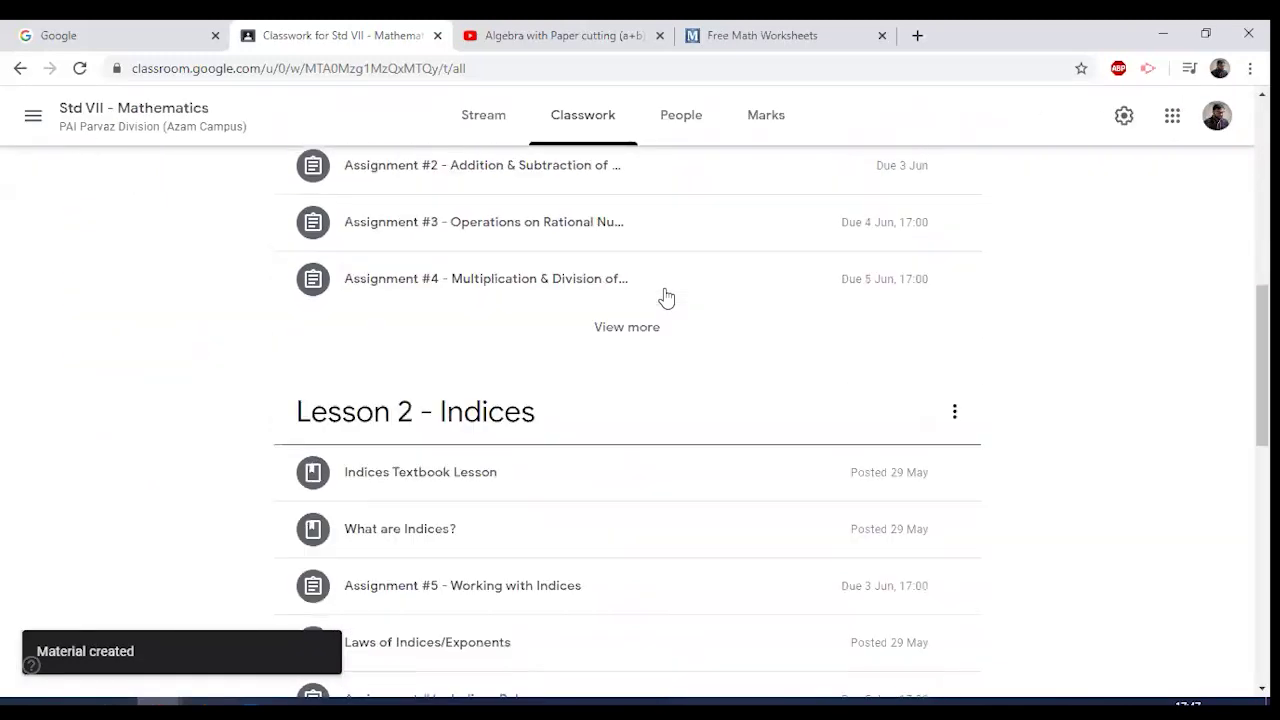
scroll(666, 298, down, 6)
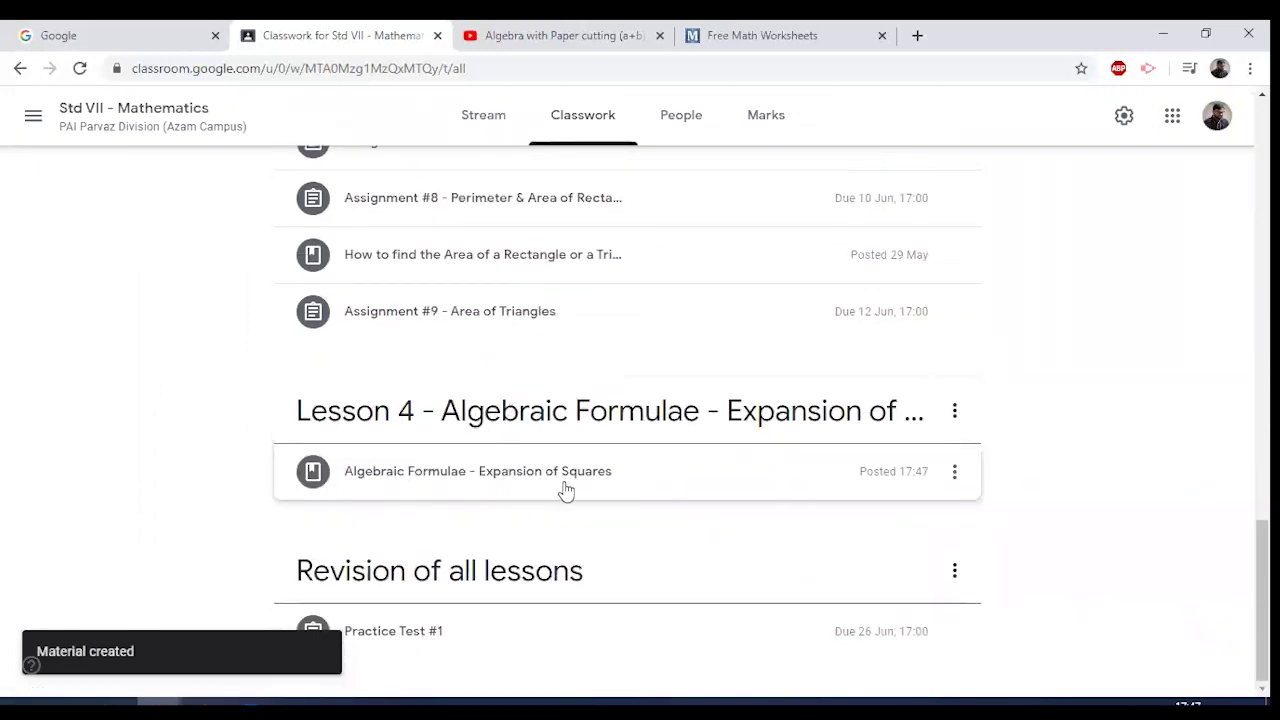
click(492, 487)
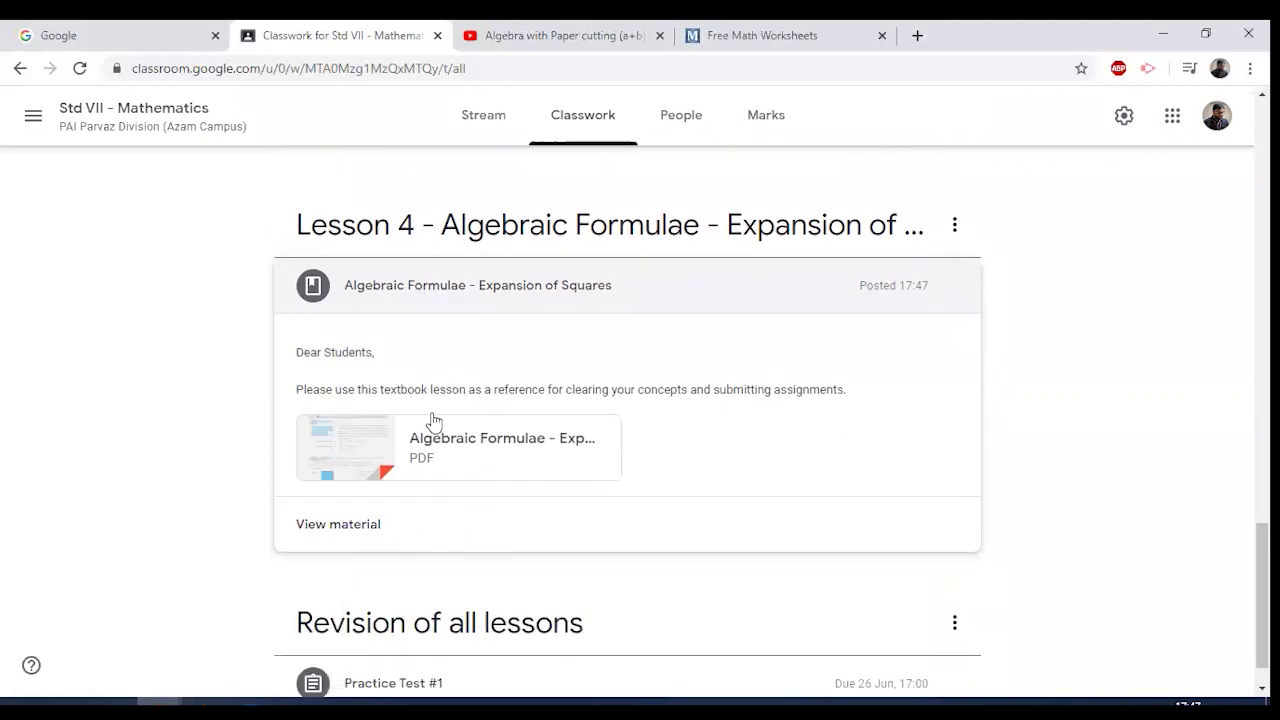
click(405, 295)
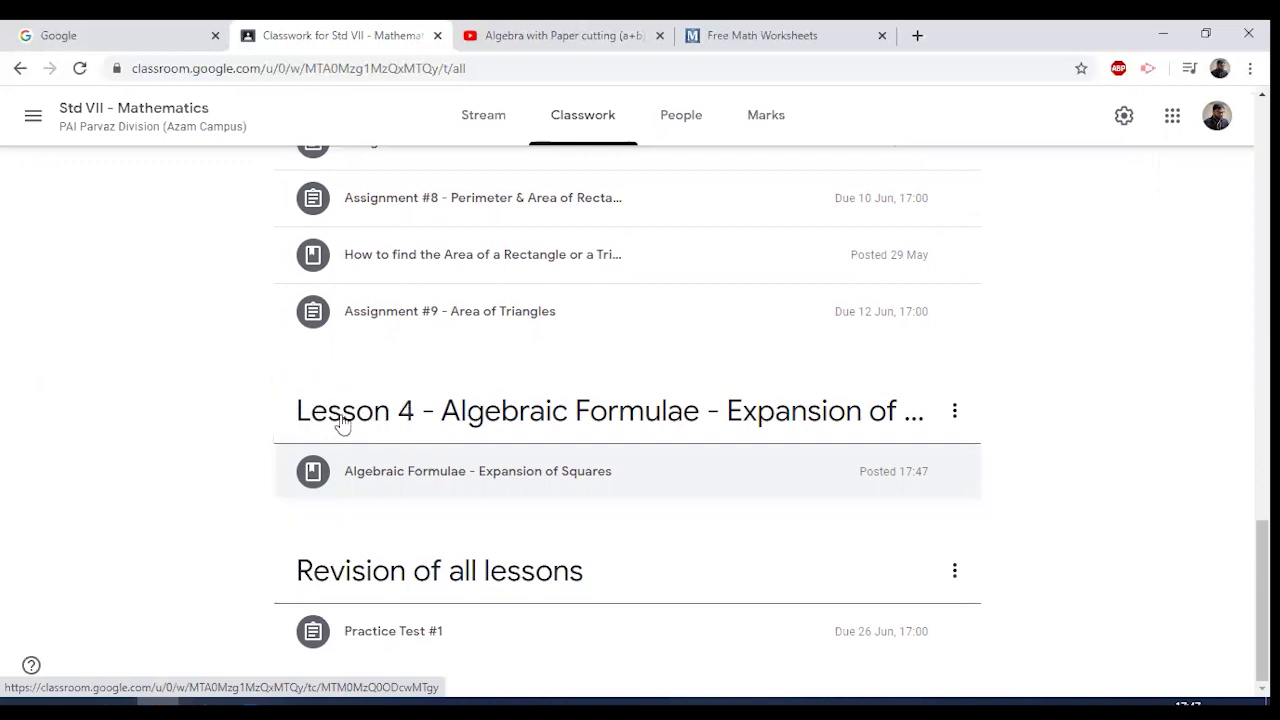
scroll(455, 305, up, 5)
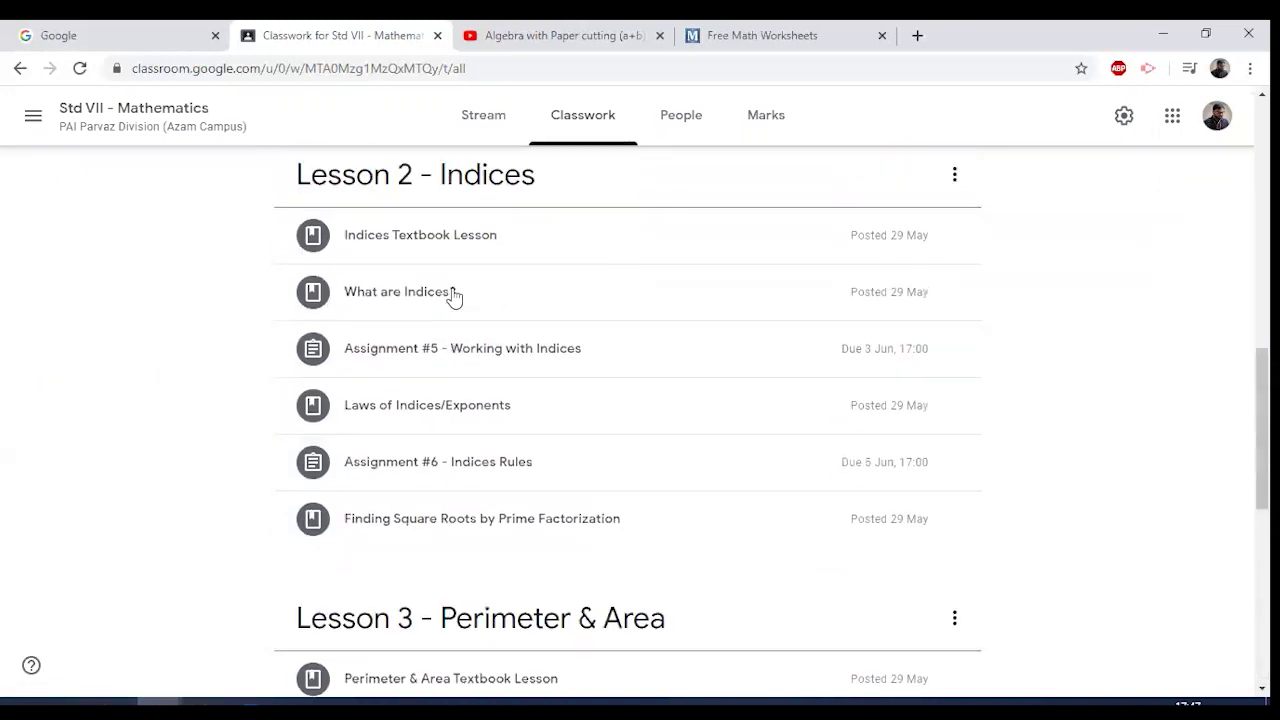
scroll(453, 295, up, 10)
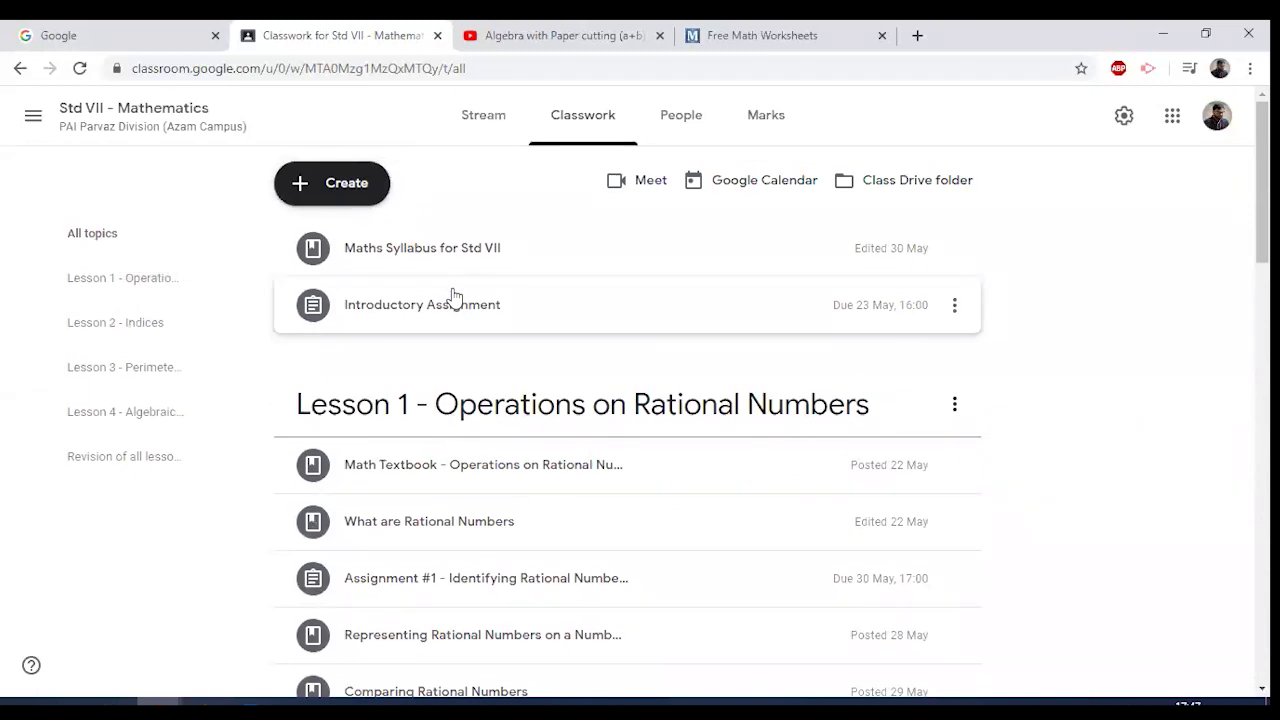
- Review the YouTube page of the "Algebra with Paper cutting (a+b) Square" video and return to the Std VII classwork page
click(595, 35)
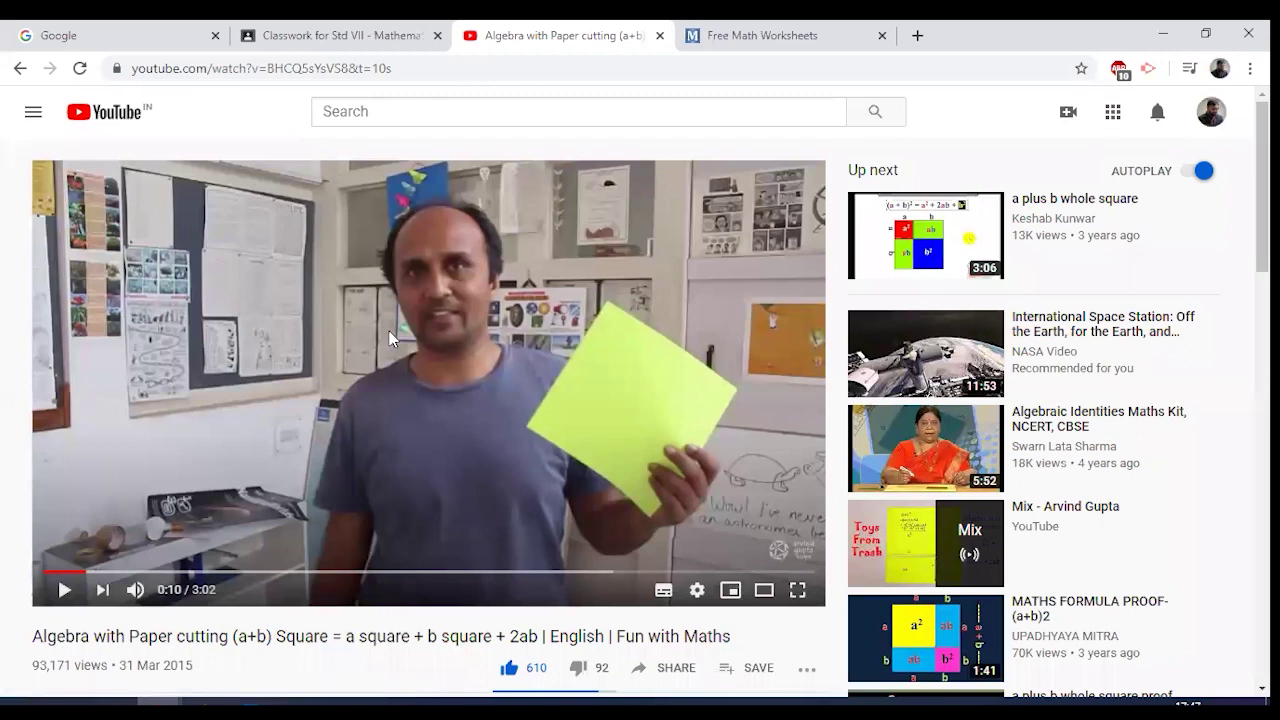
scroll(292, 401, down, 1)
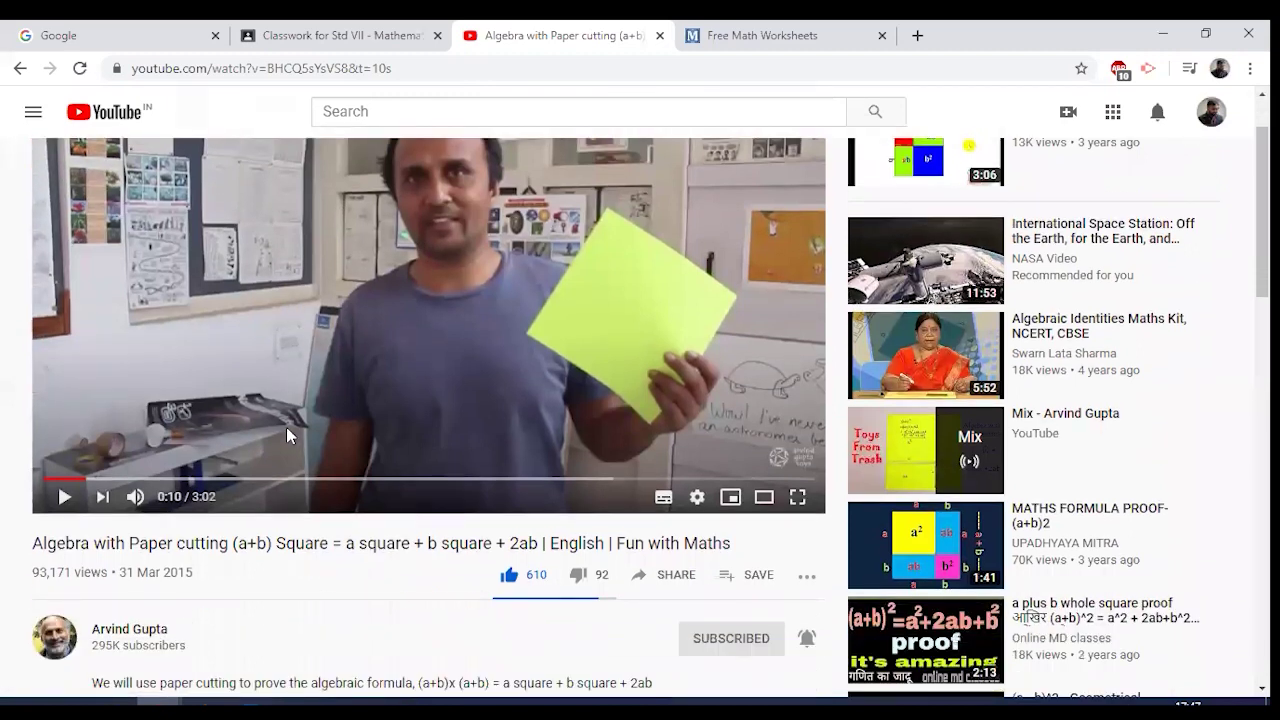
scroll(593, 338, up, 1)
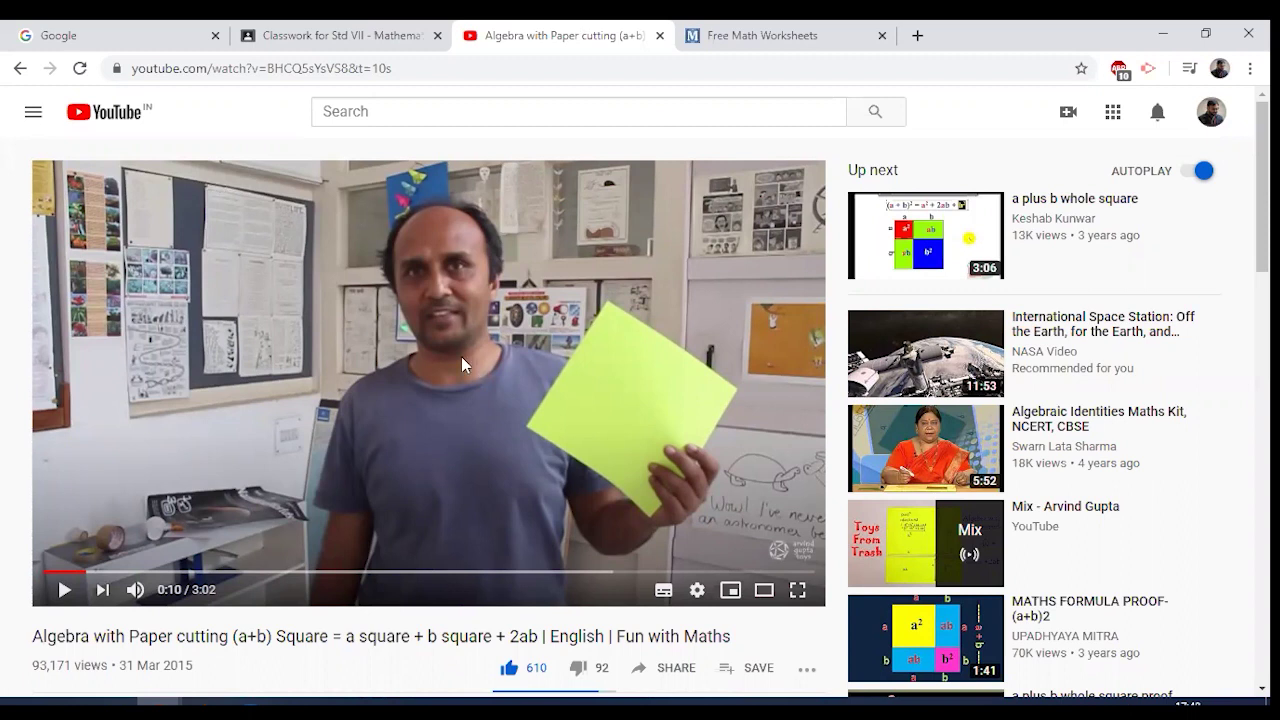
click(329, 35)
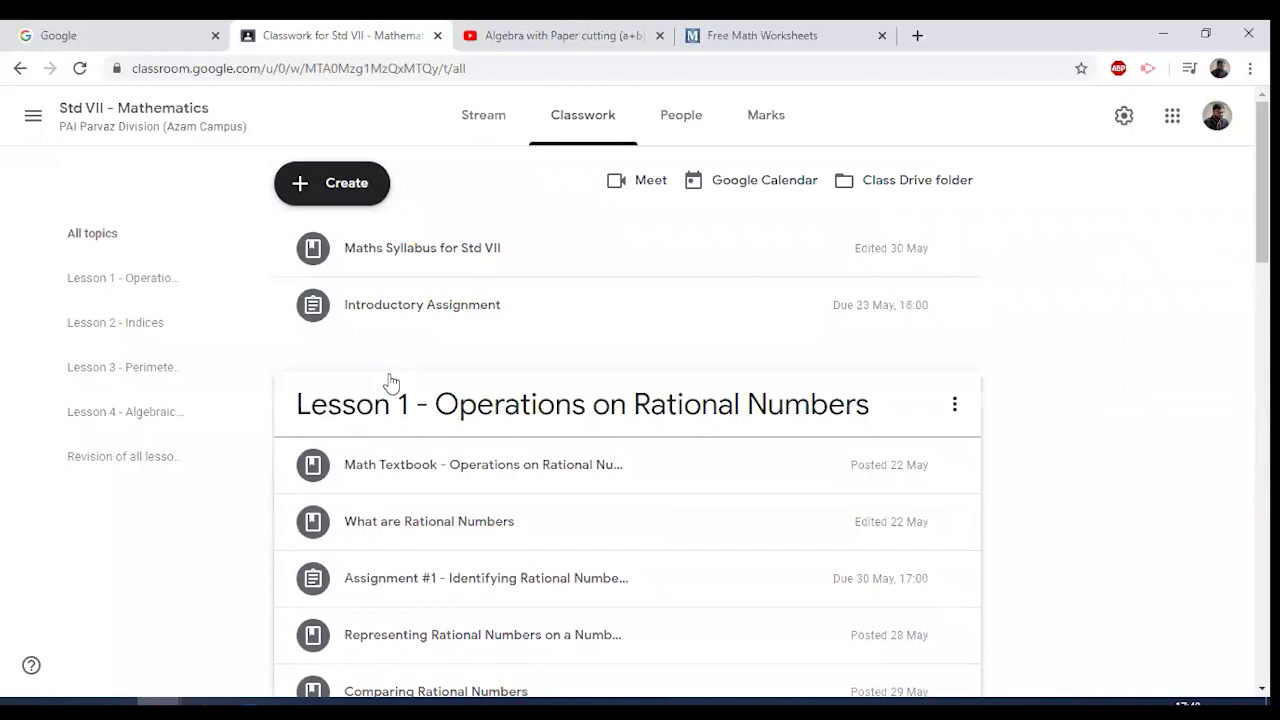
- Start a new classwork material titled "Squaring of Algebraic Expressions Video"
click(341, 183)
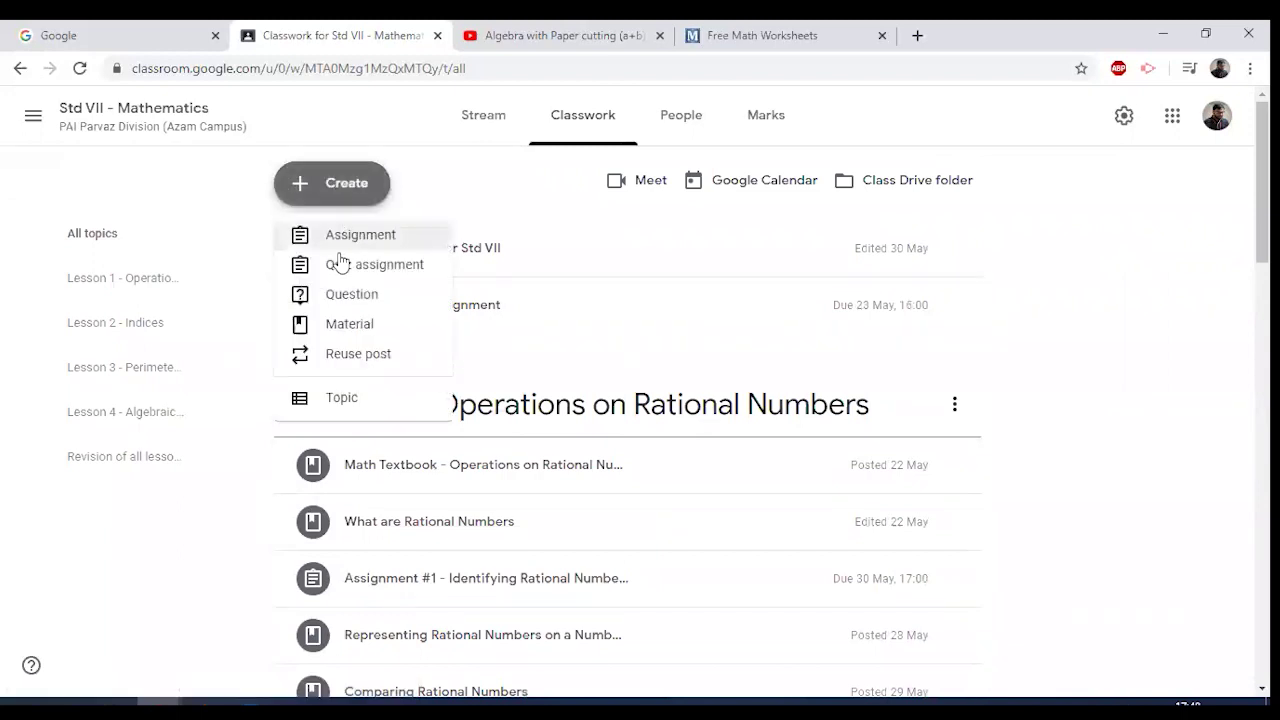
click(338, 334)
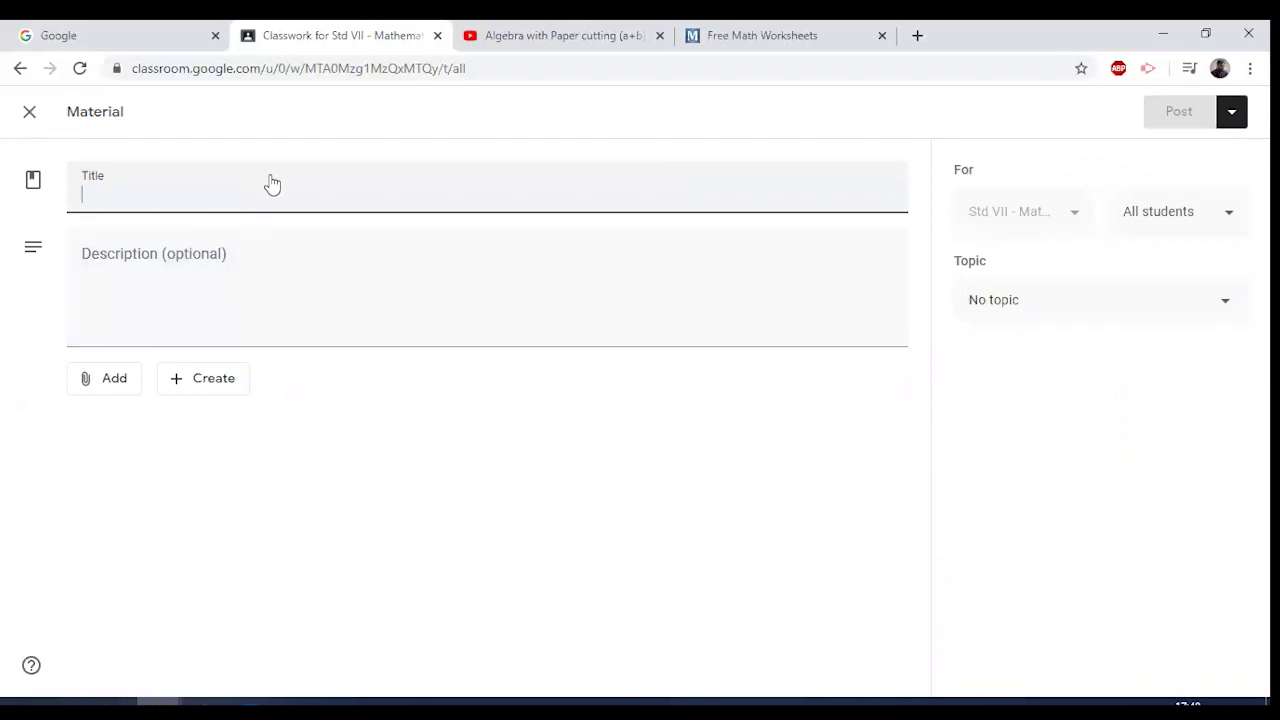
text(Squarin)
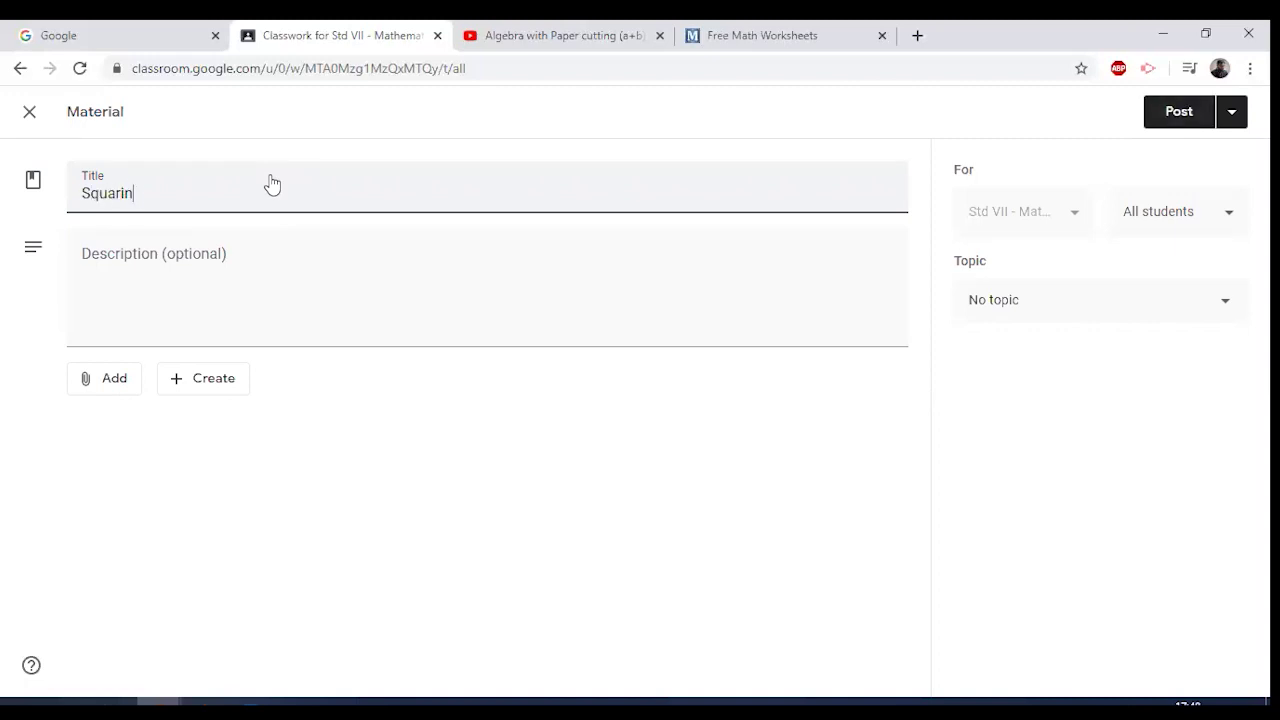
text(Algebraic Expressions Video)
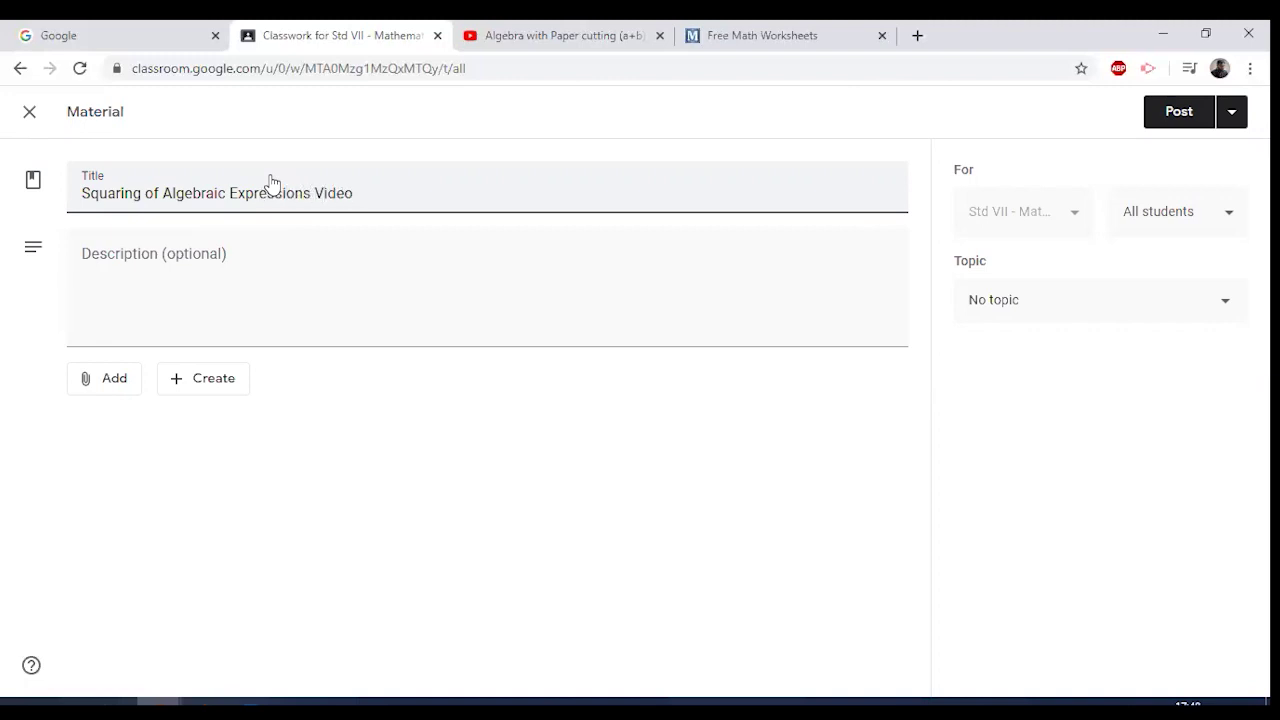
- Enter the material's description as "Please watch this video to clear your concepts."
click(143, 254)
text(Please wat)
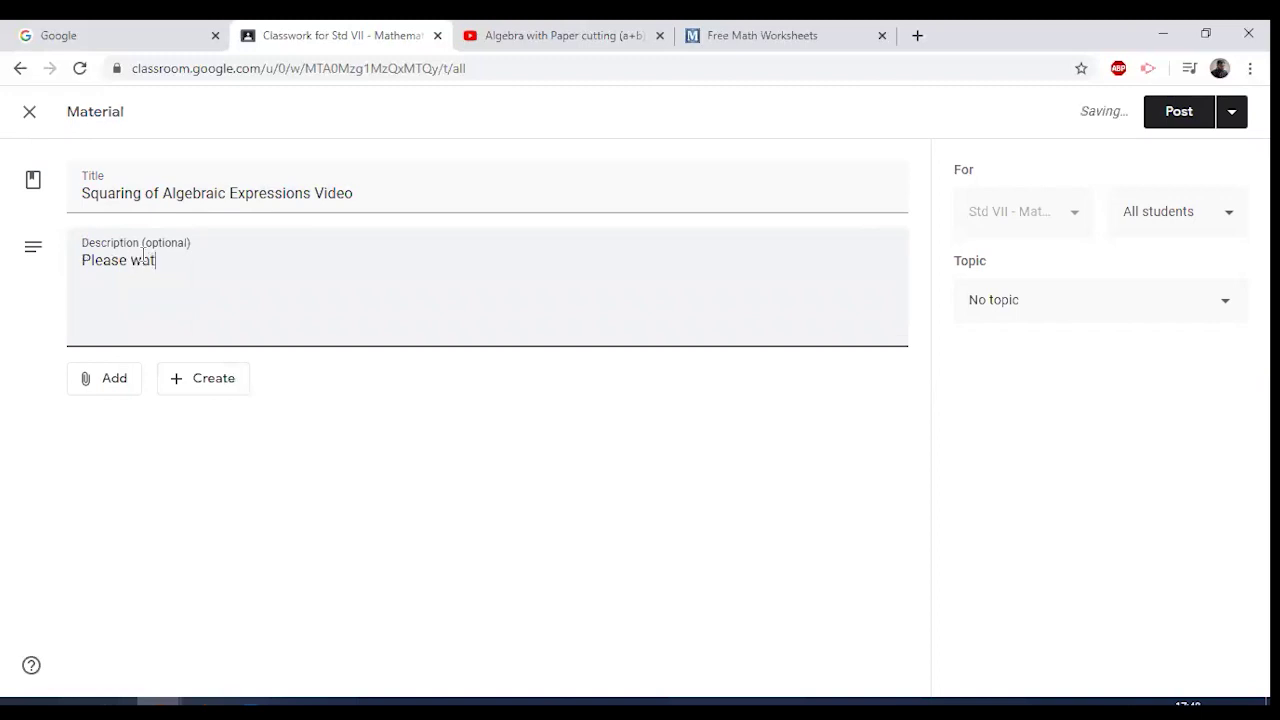
text(ch this video to c)
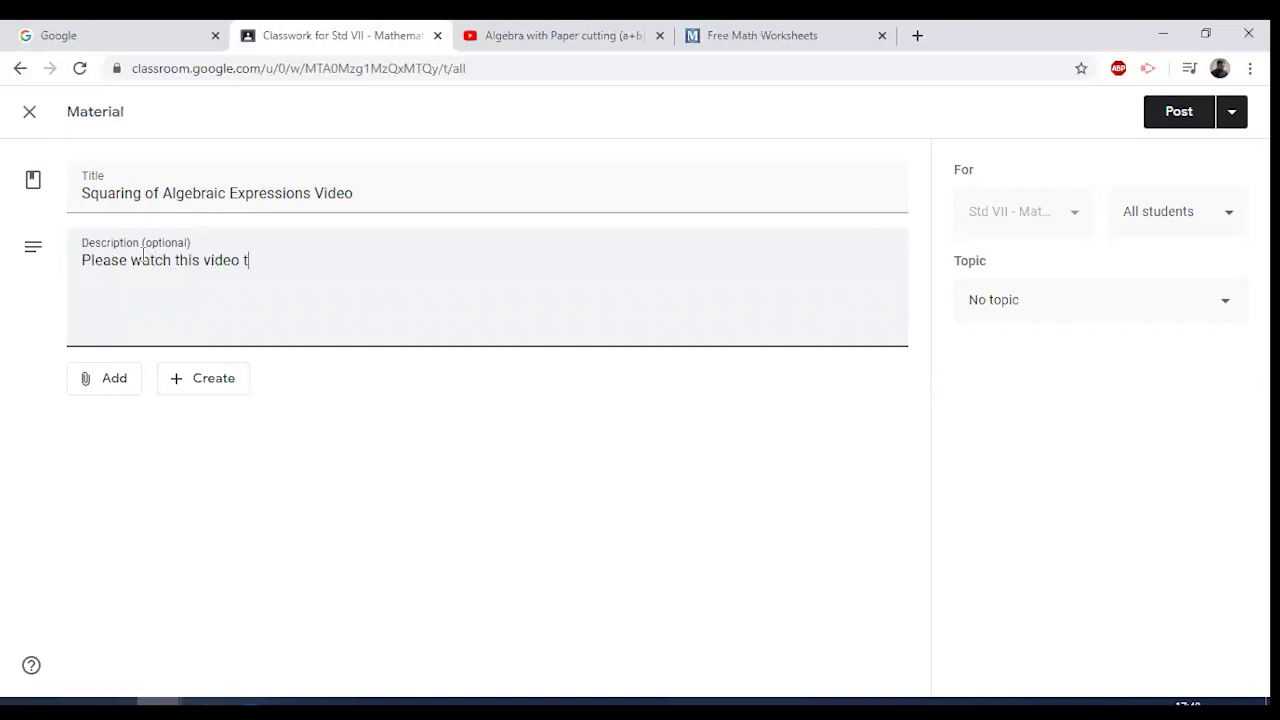
key(BackSpace)
text(clear your concepts.)
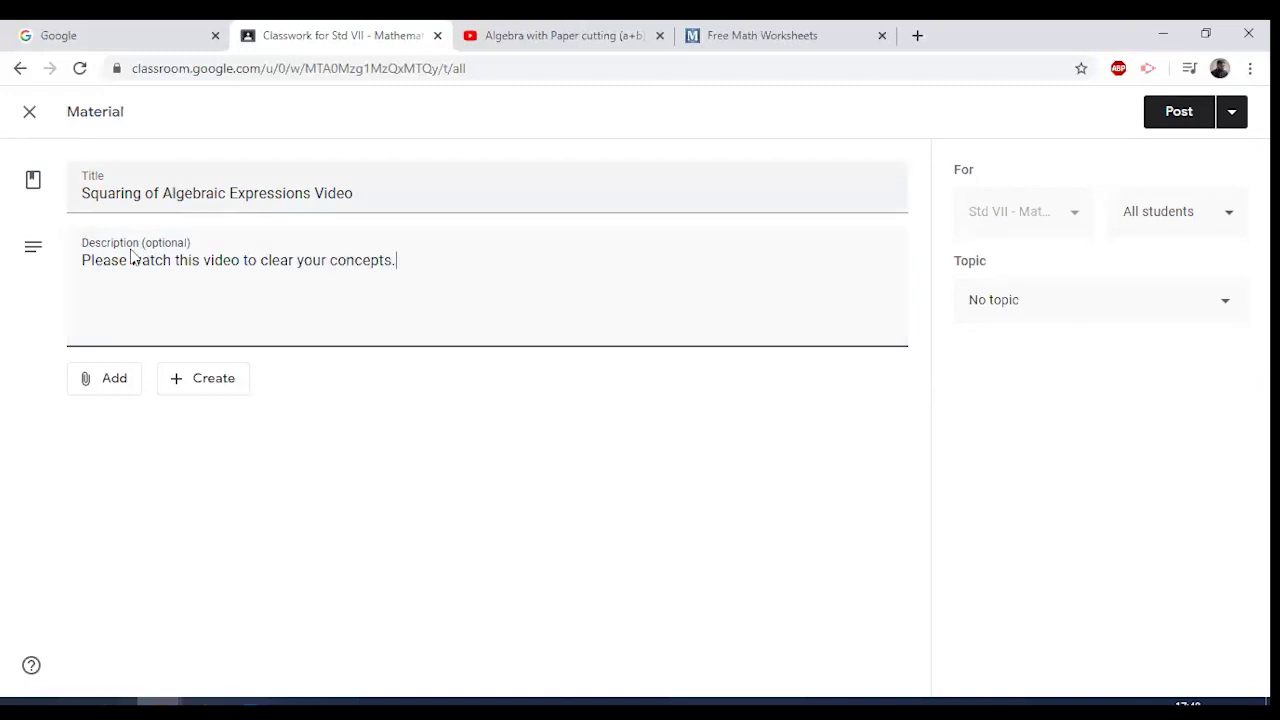
- Attach the "Algebra with Paper cutting (a+b) Square" YouTube video to the material using the URL copied from its open page
click(124, 397)
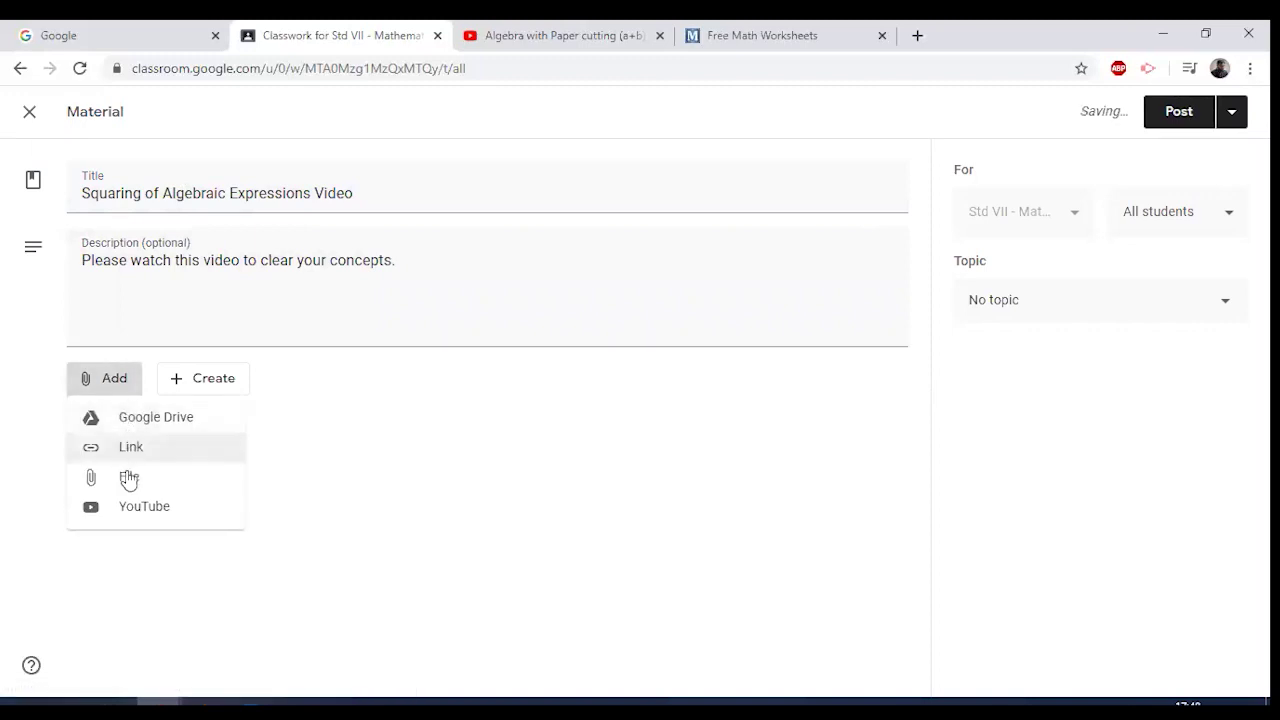
click(128, 509)
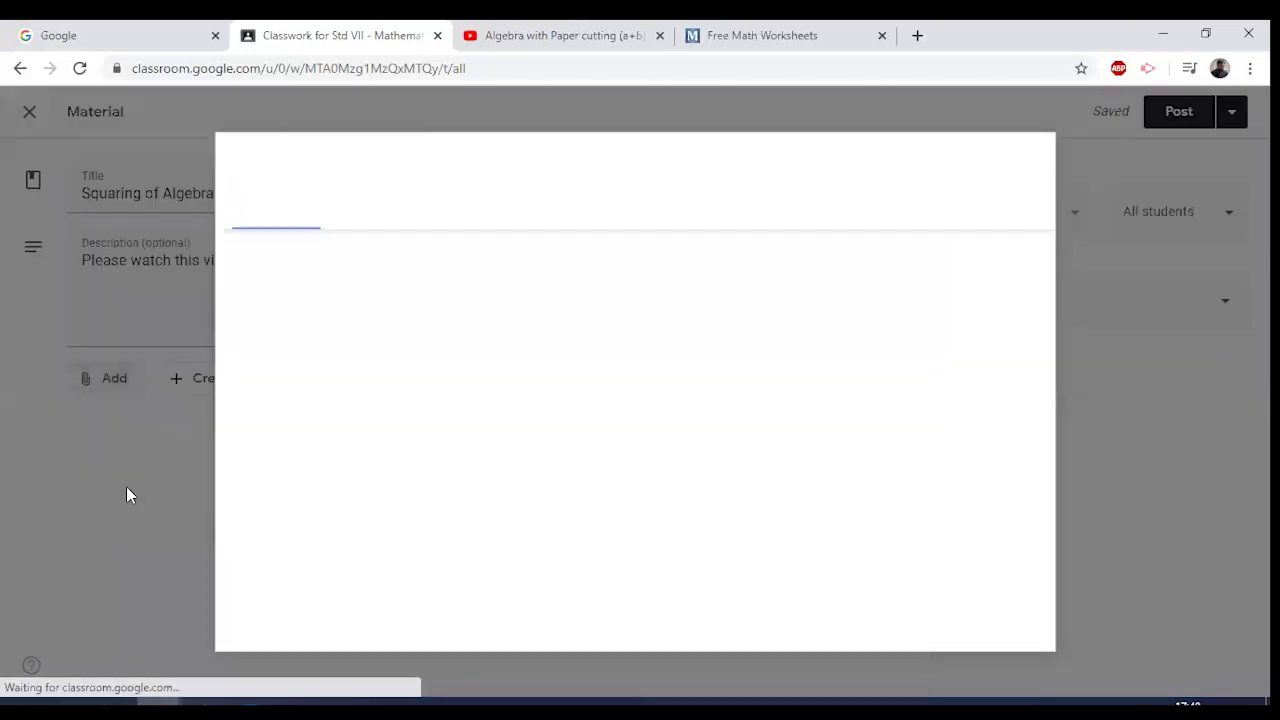
click(543, 354)
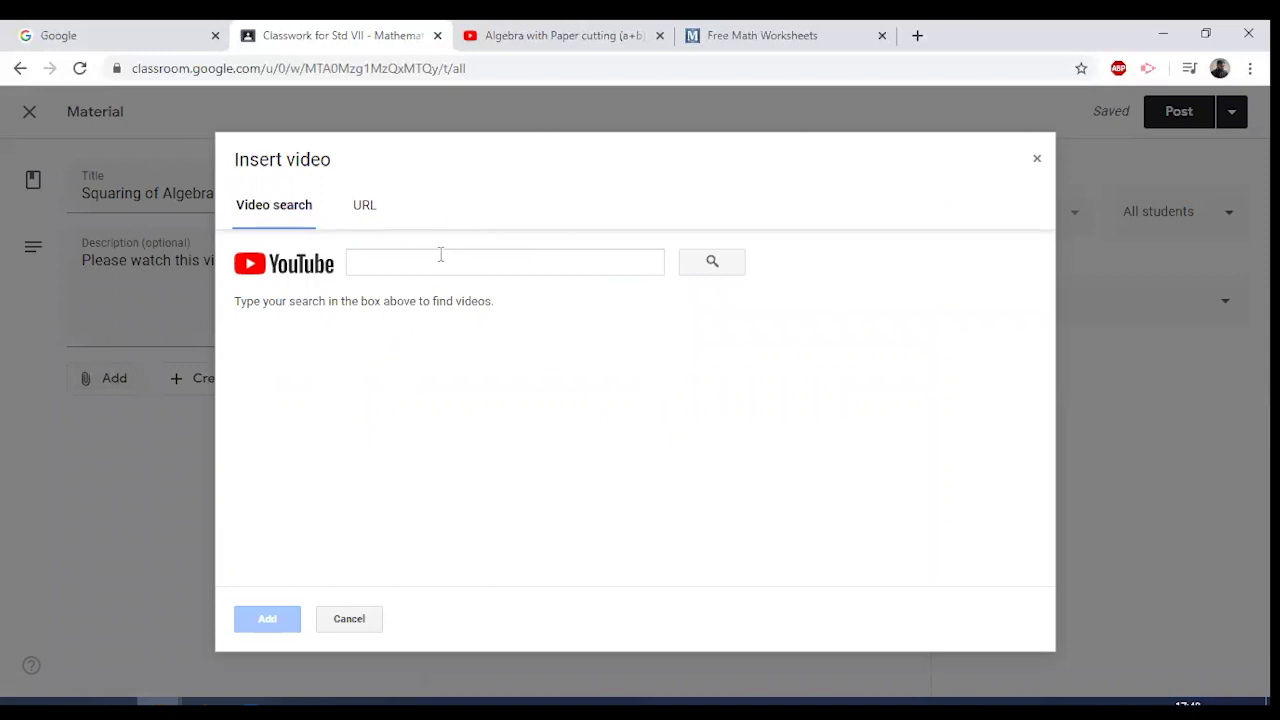
click(389, 262)
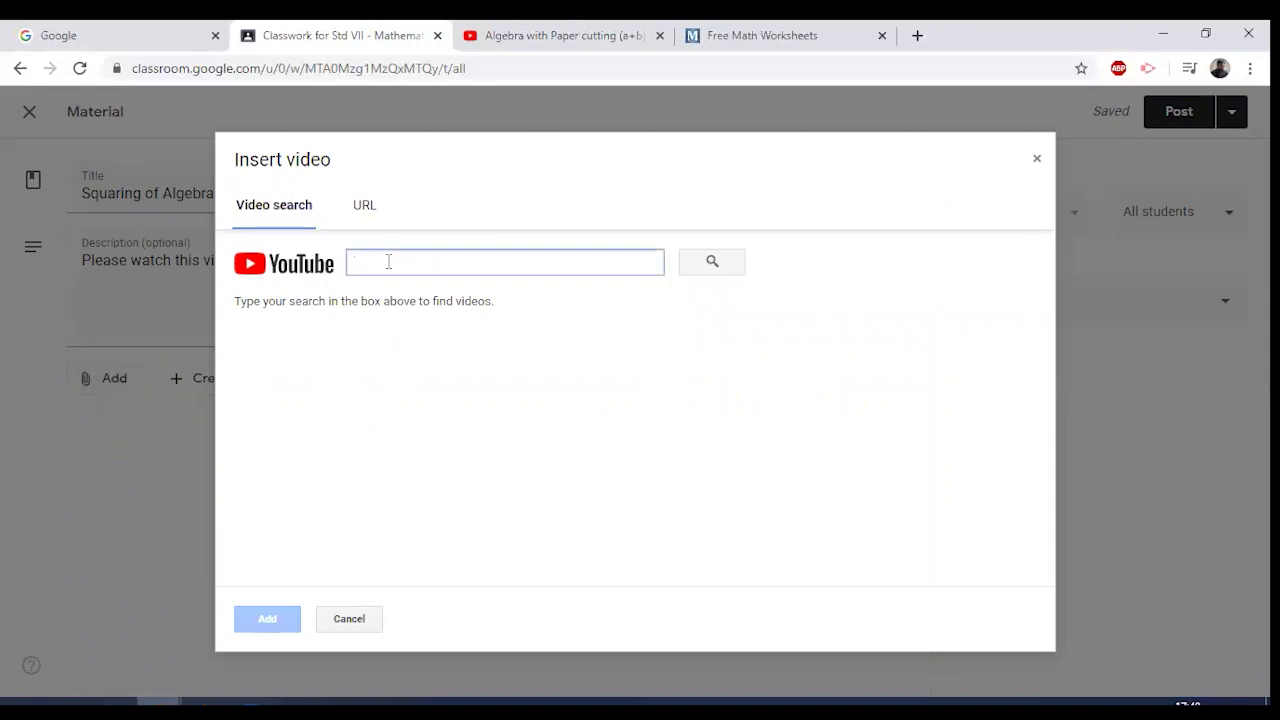
click(365, 207)
click(566, 30)
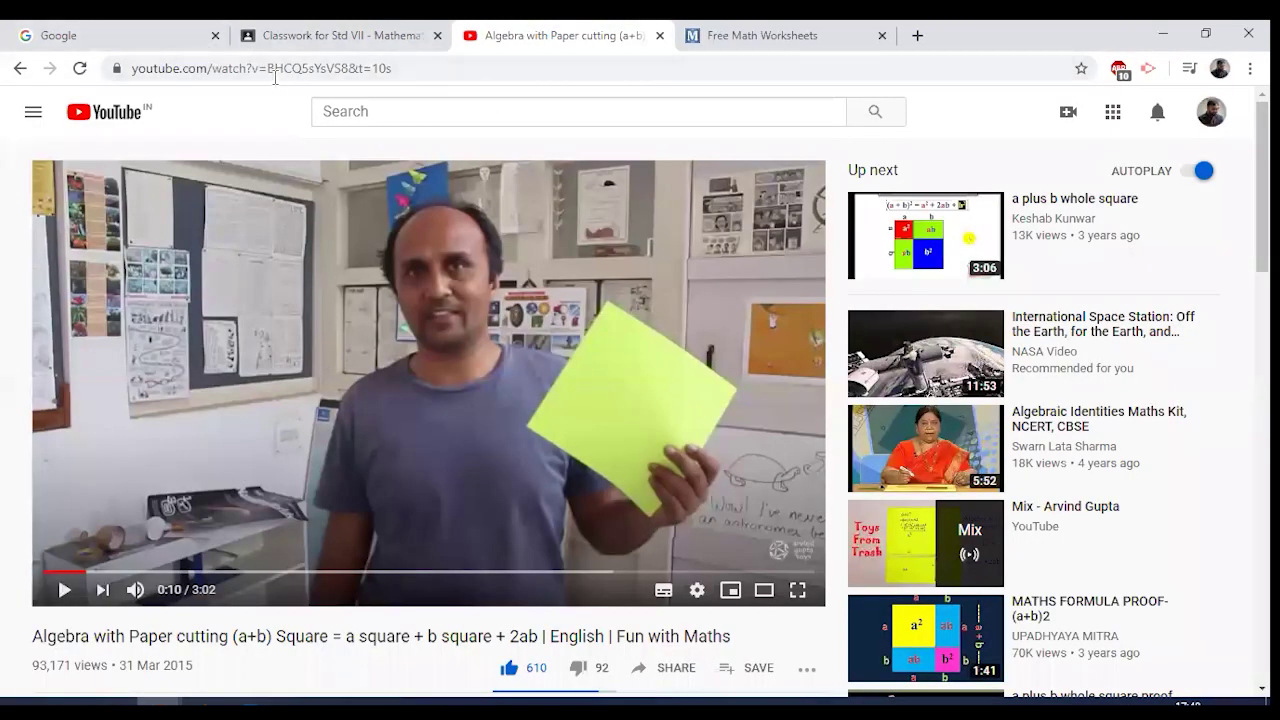
click(395, 76)
key(ctrl+c)
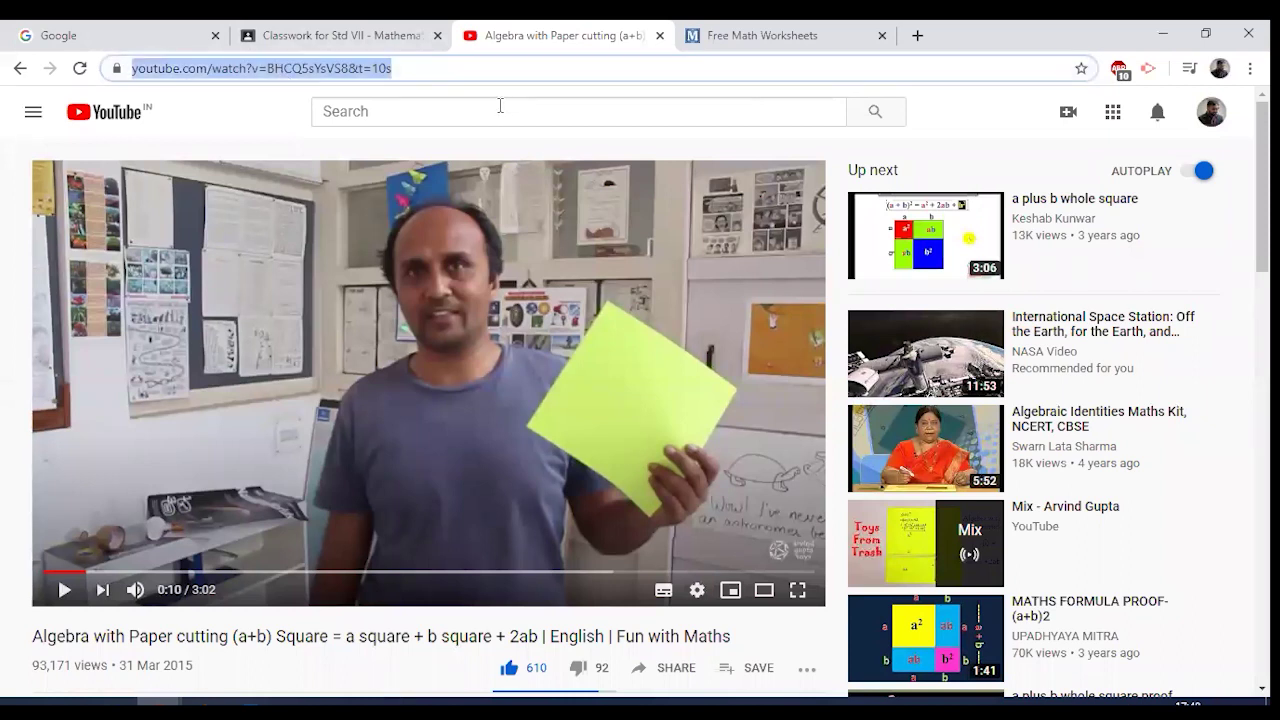
click(336, 35)
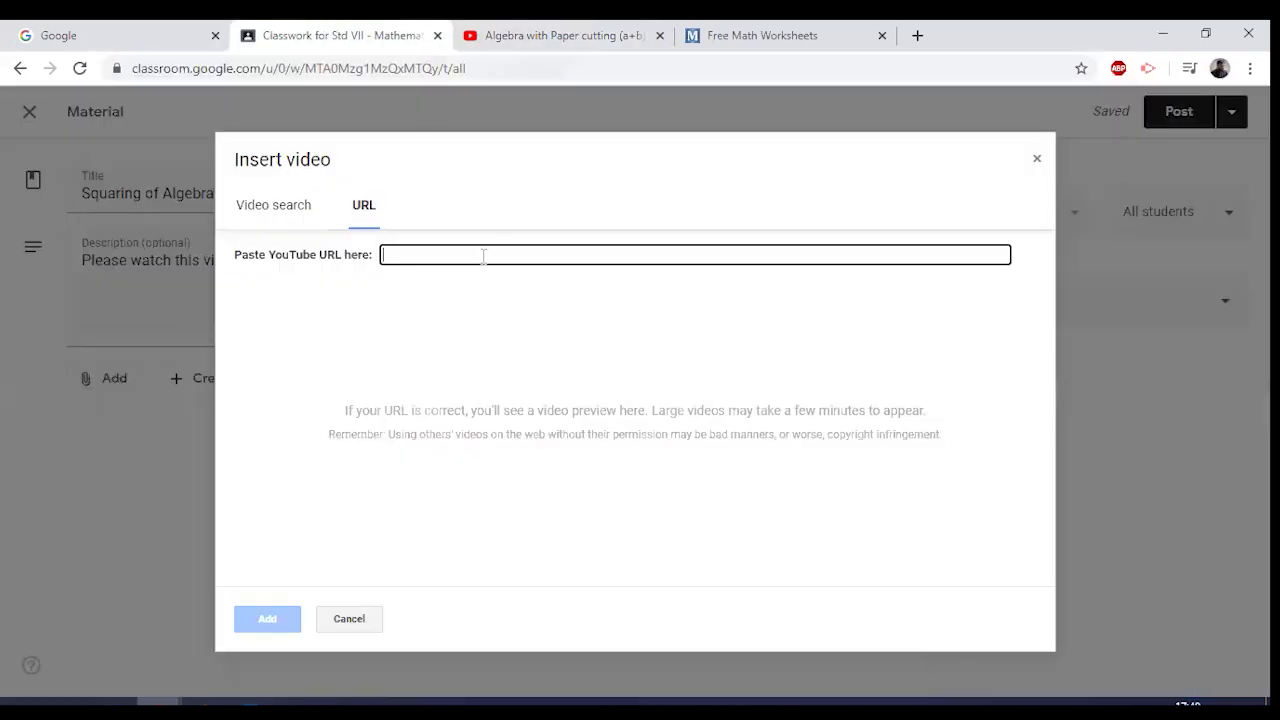
key(ctrl+v)
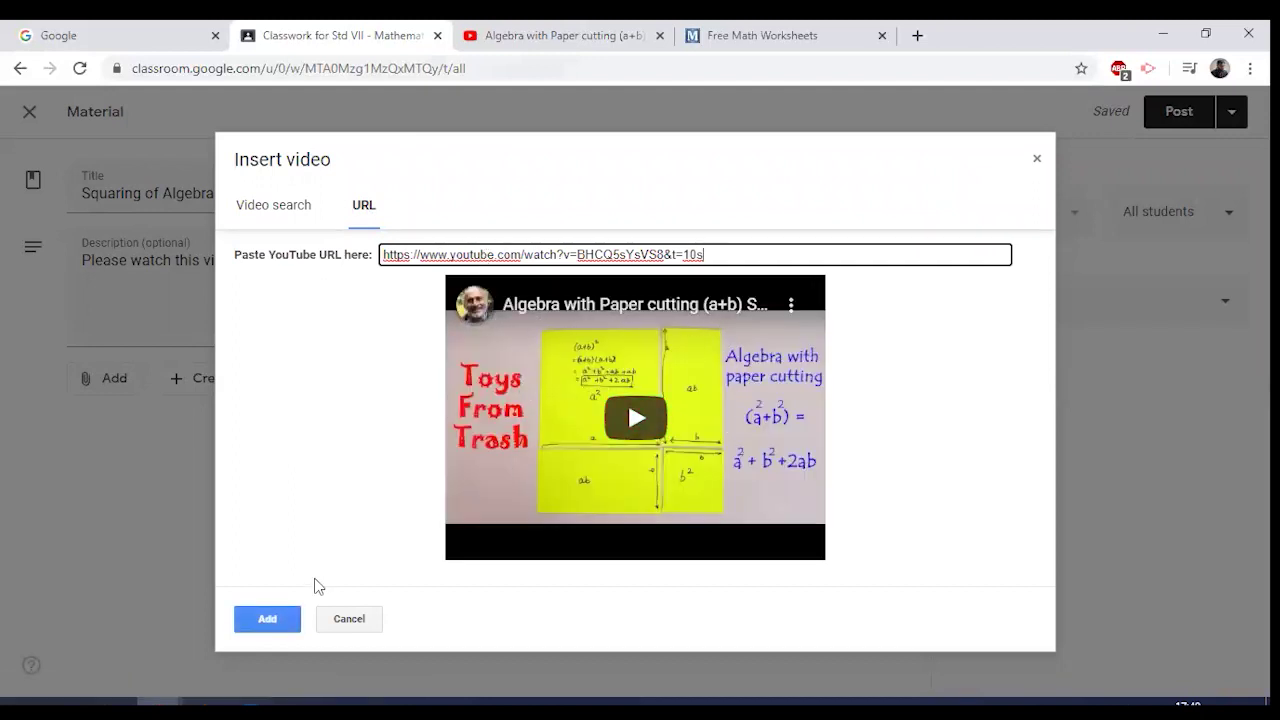
click(282, 606)
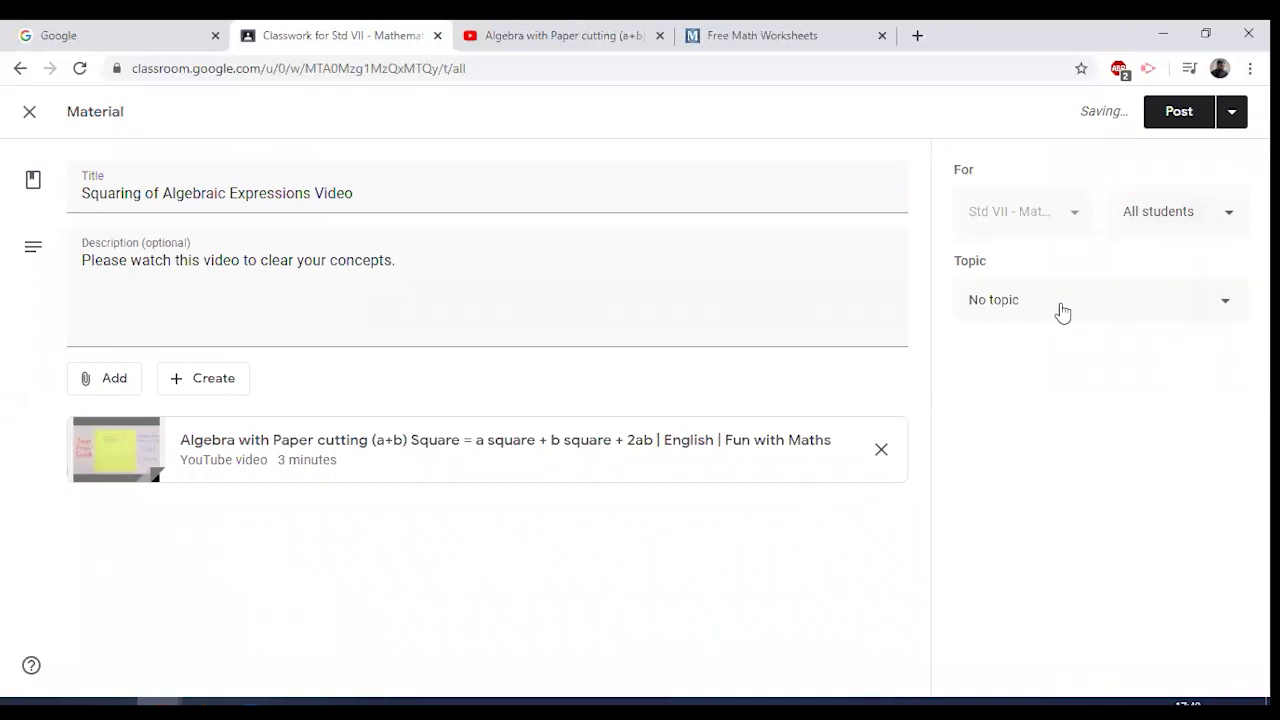
- Assign the video material to the Lesson 4 - Algebraic Formulae topic and post it to all students
click(1022, 316)
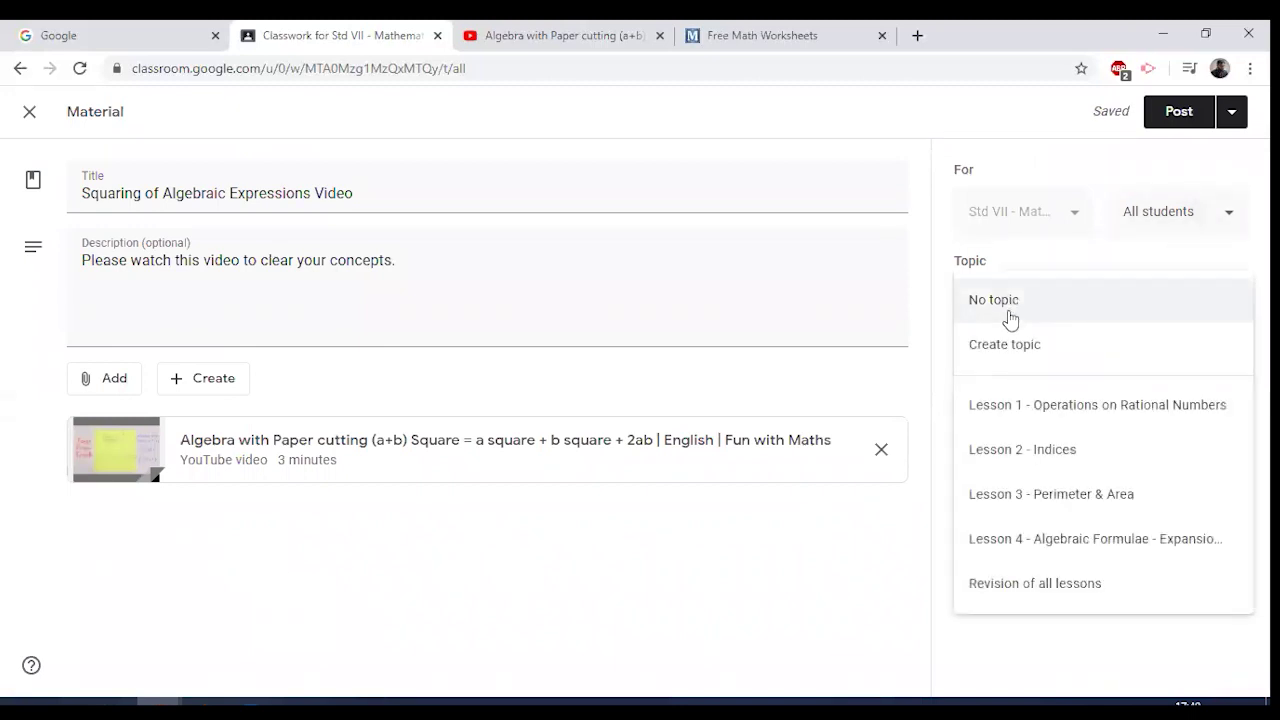
click(1040, 555)
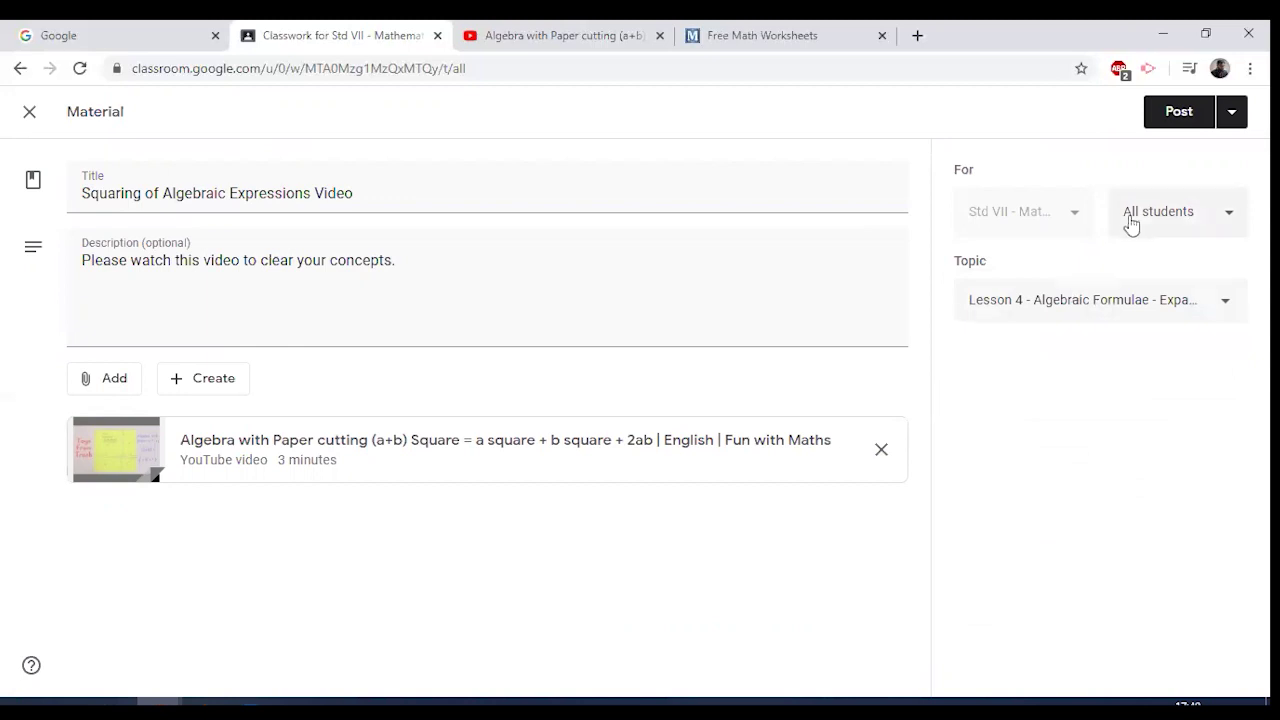
click(1183, 114)
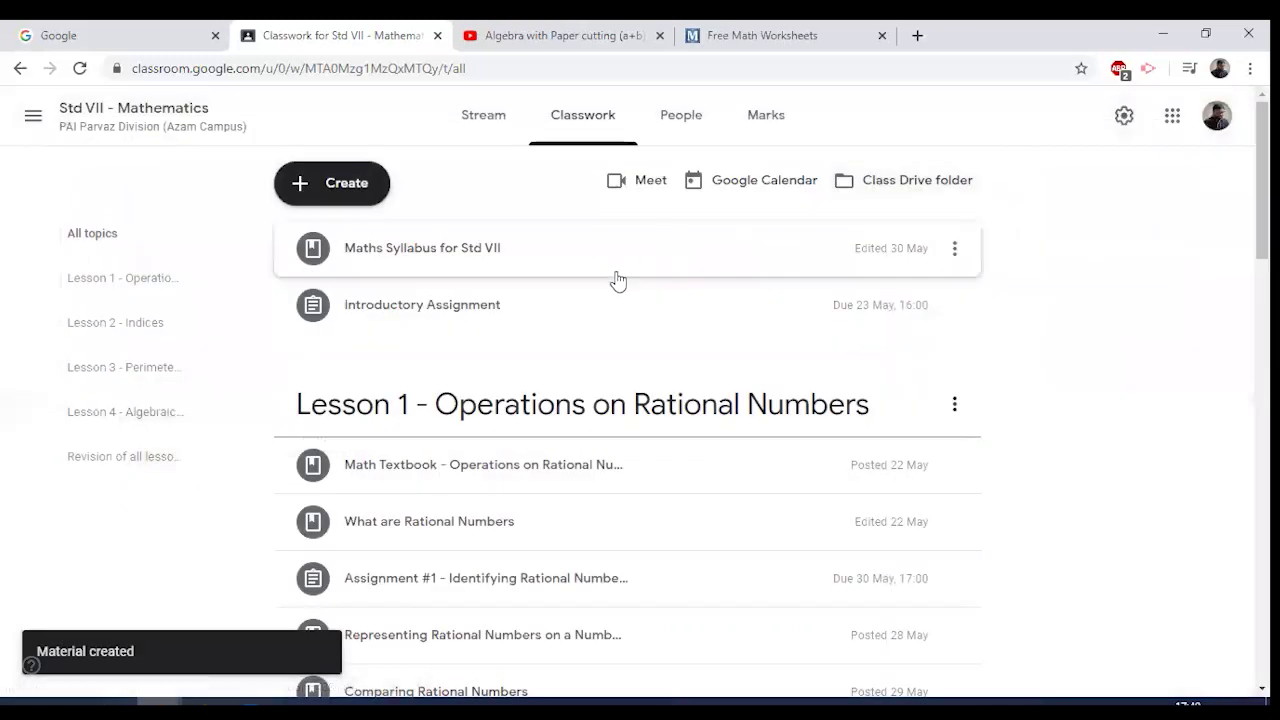
- Check the posted video material's description under Lesson 4 and move "Algebraic Formulae - Expansion of Squares" above it
scroll(618, 281, down, 10)
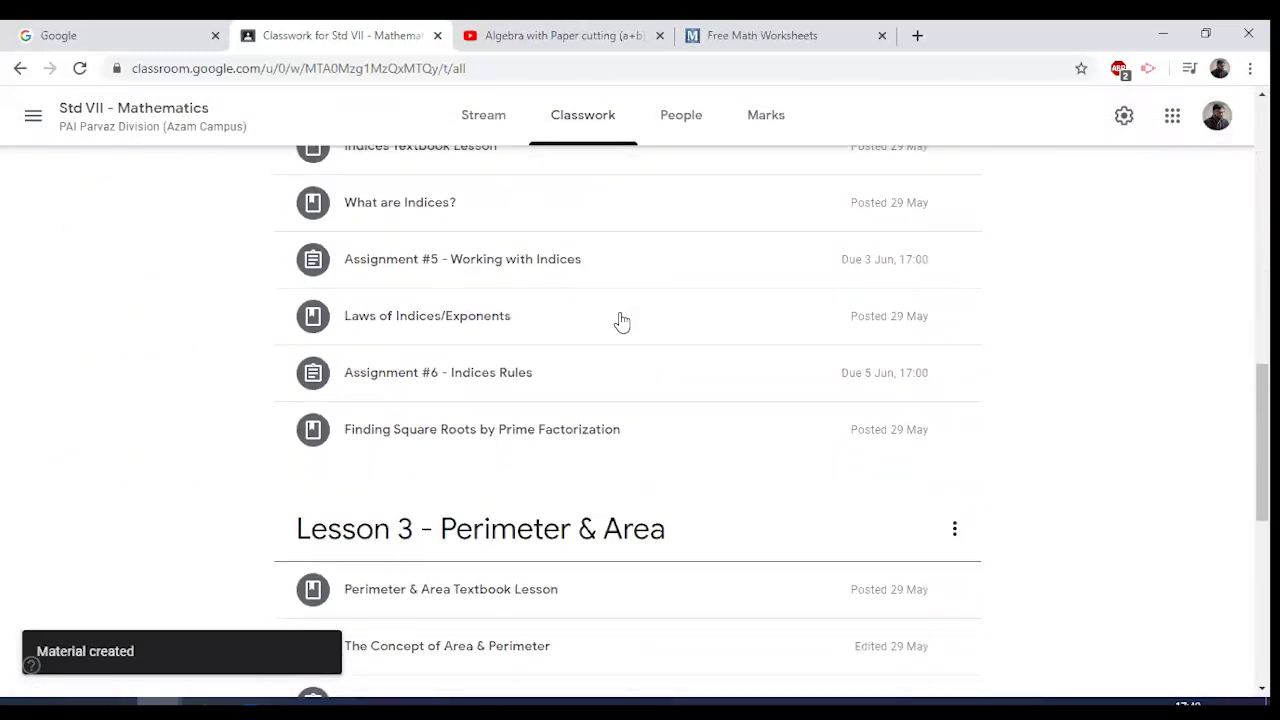
scroll(620, 320, down, 6)
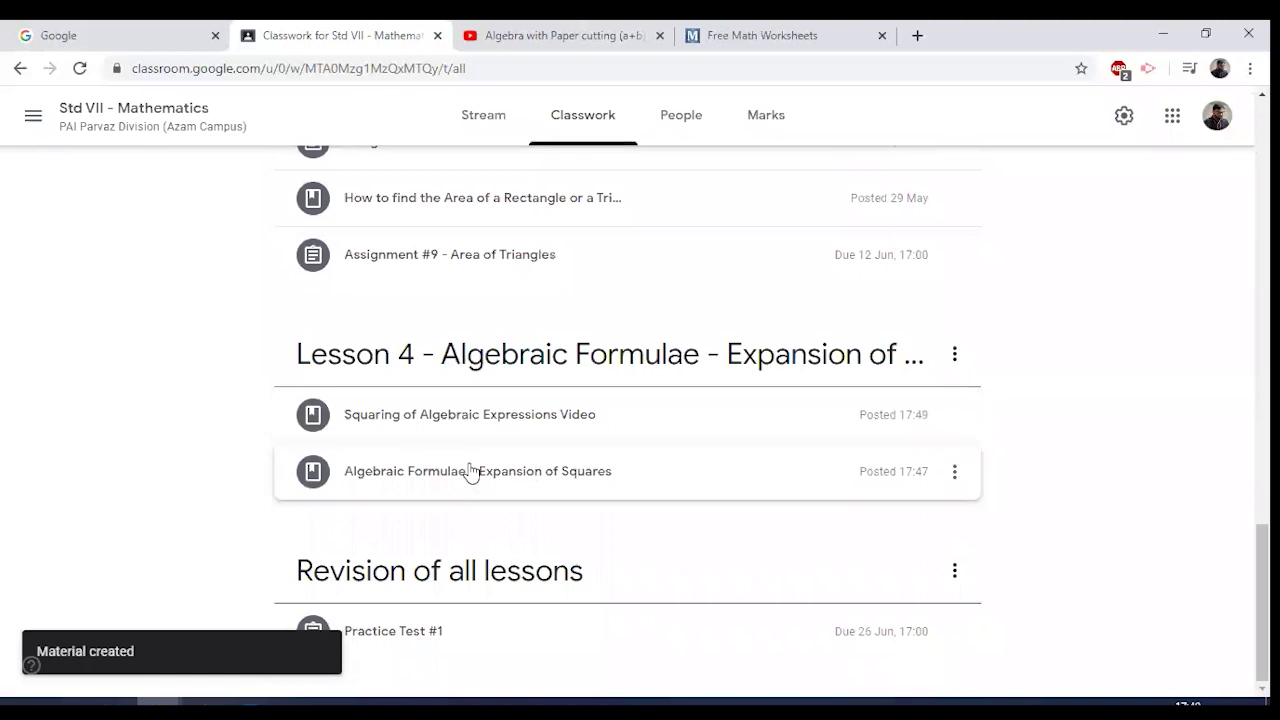
click(465, 428)
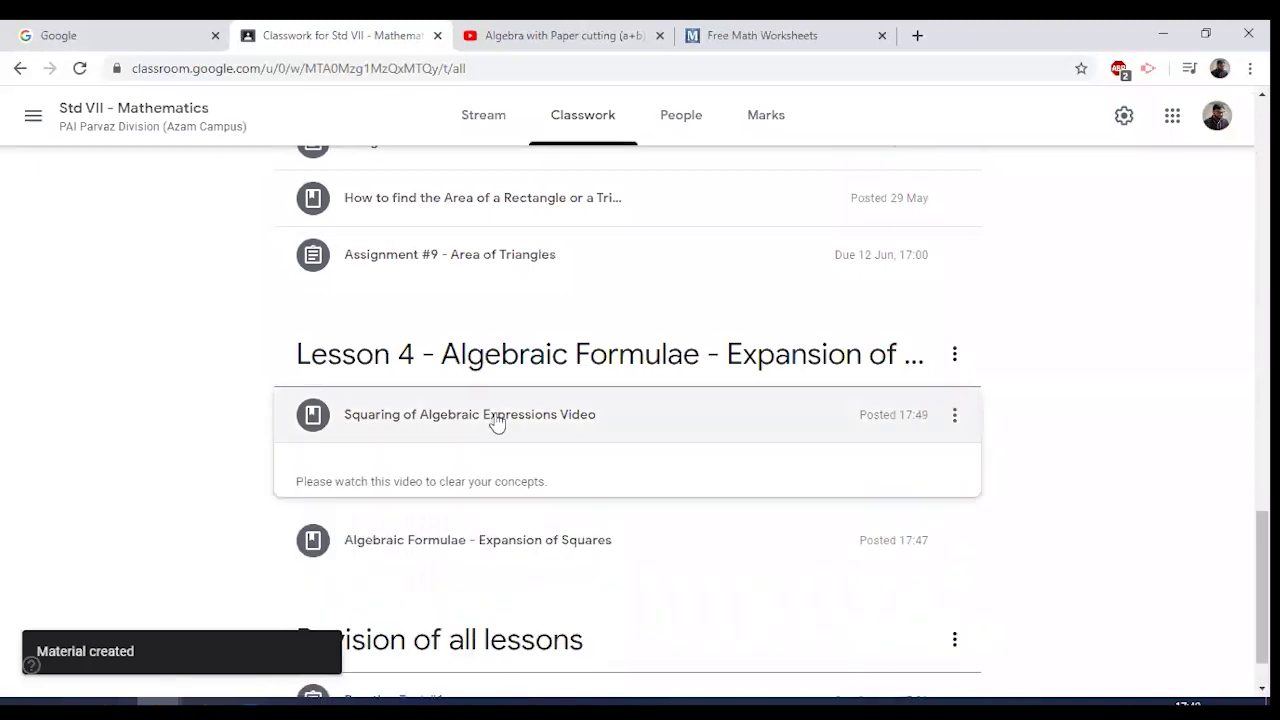
click(466, 438)
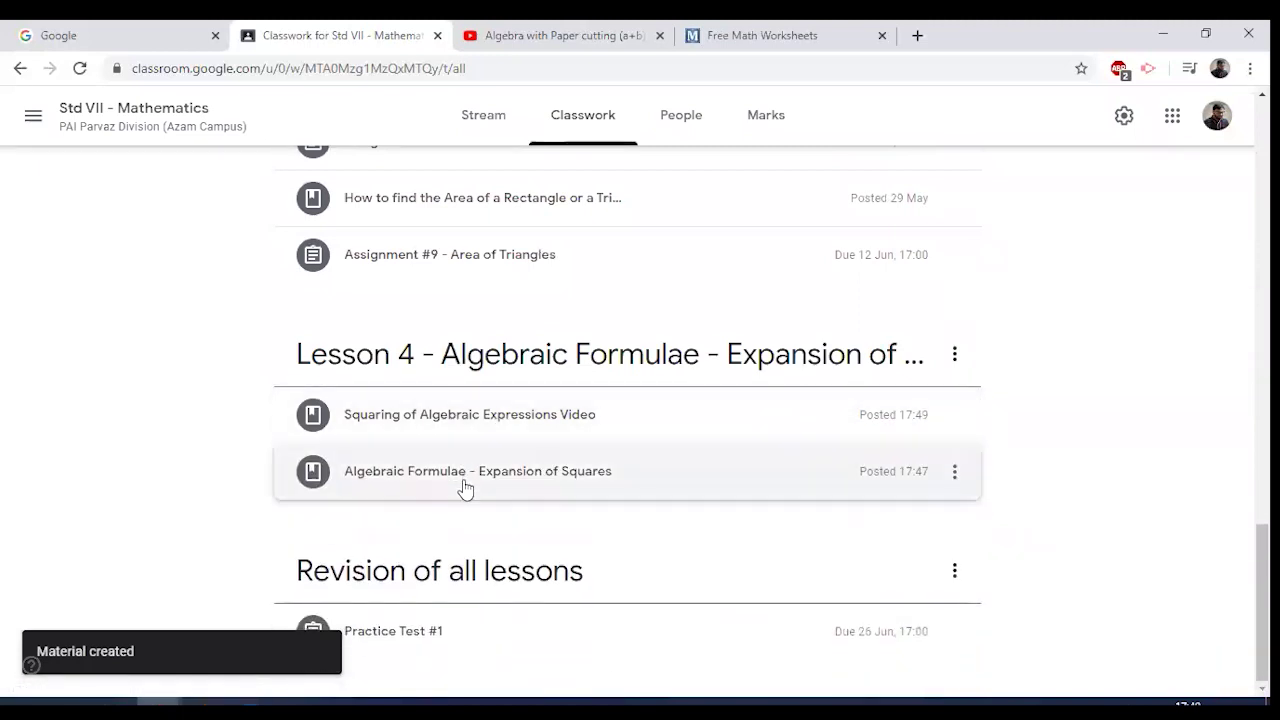
drag(464, 483, 455, 408)
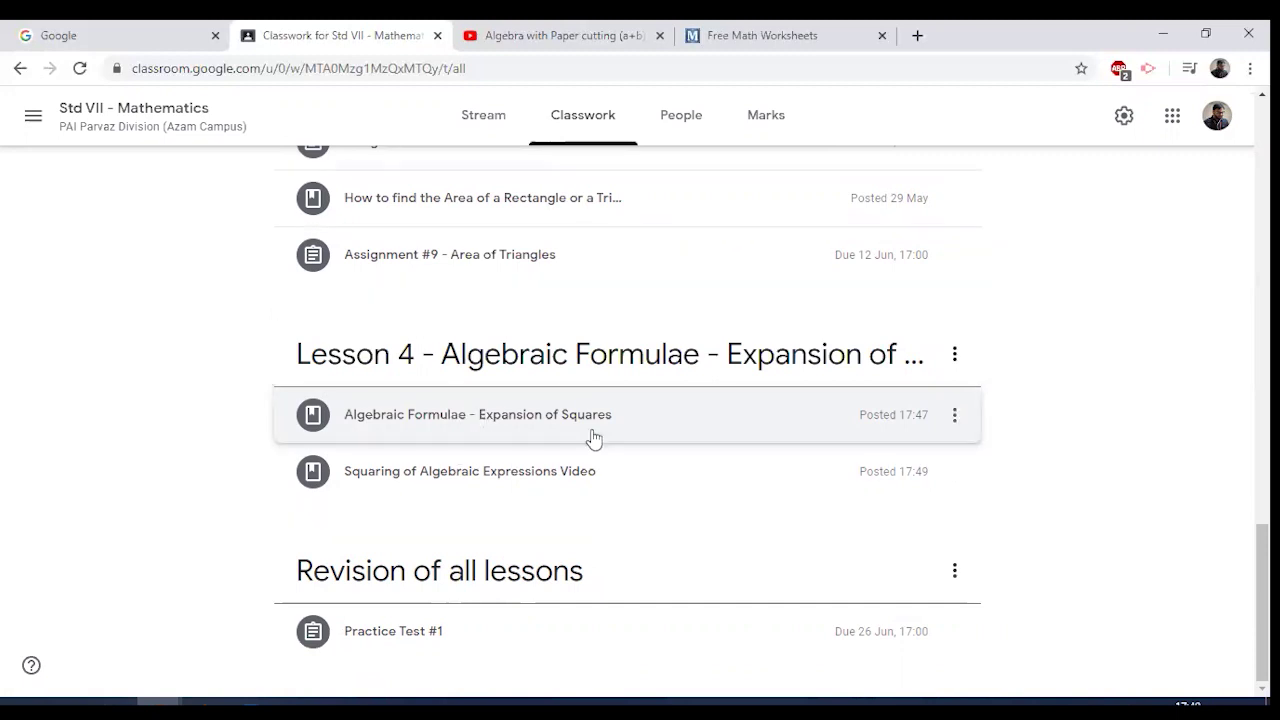
- Start a new classwork material and attach "Algebraic Expressions & Solving Algebraic Equations.pdf" from Google Drive, searching for "algebra"
scroll(553, 437, up, 2)
scroll(548, 434, up, 20)
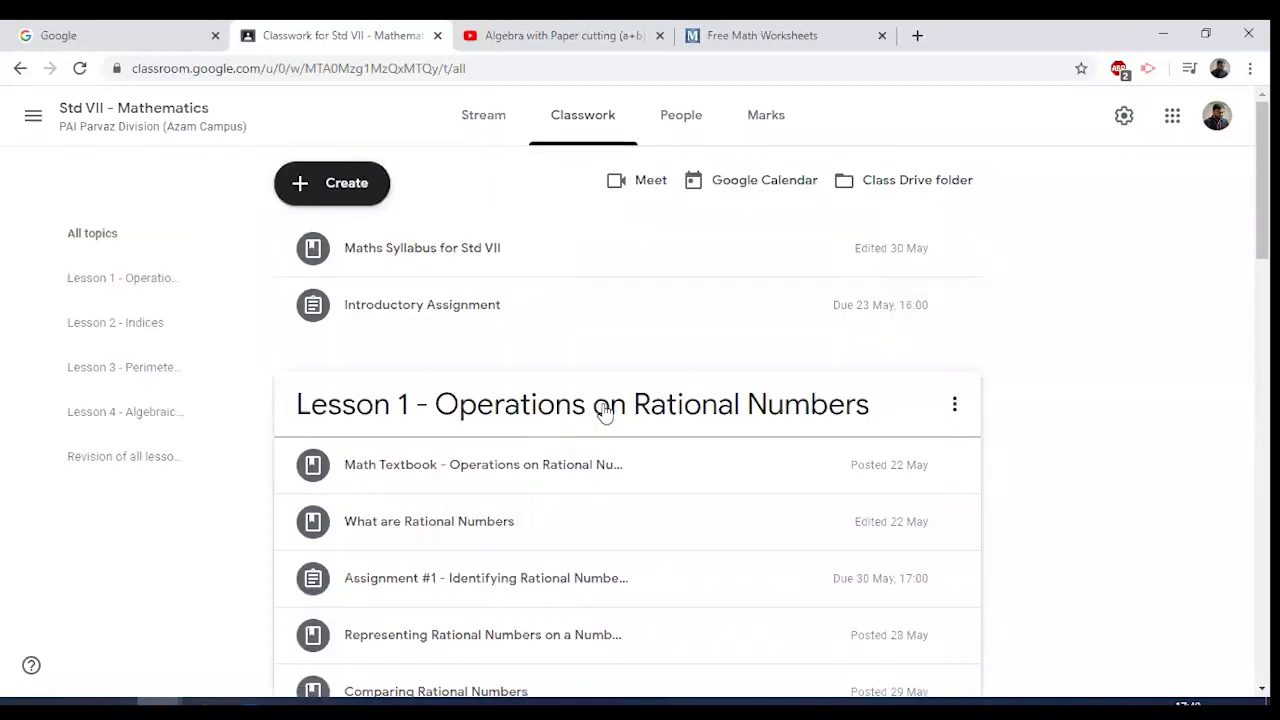
click(341, 184)
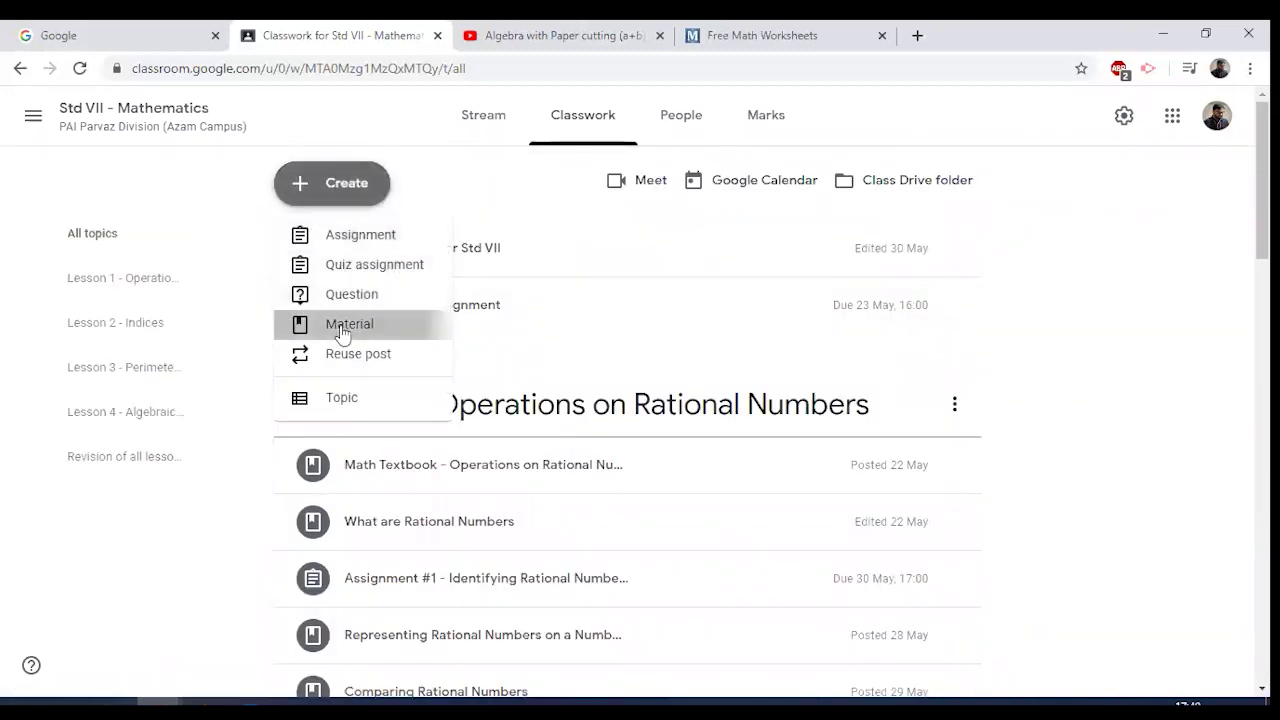
click(300, 323)
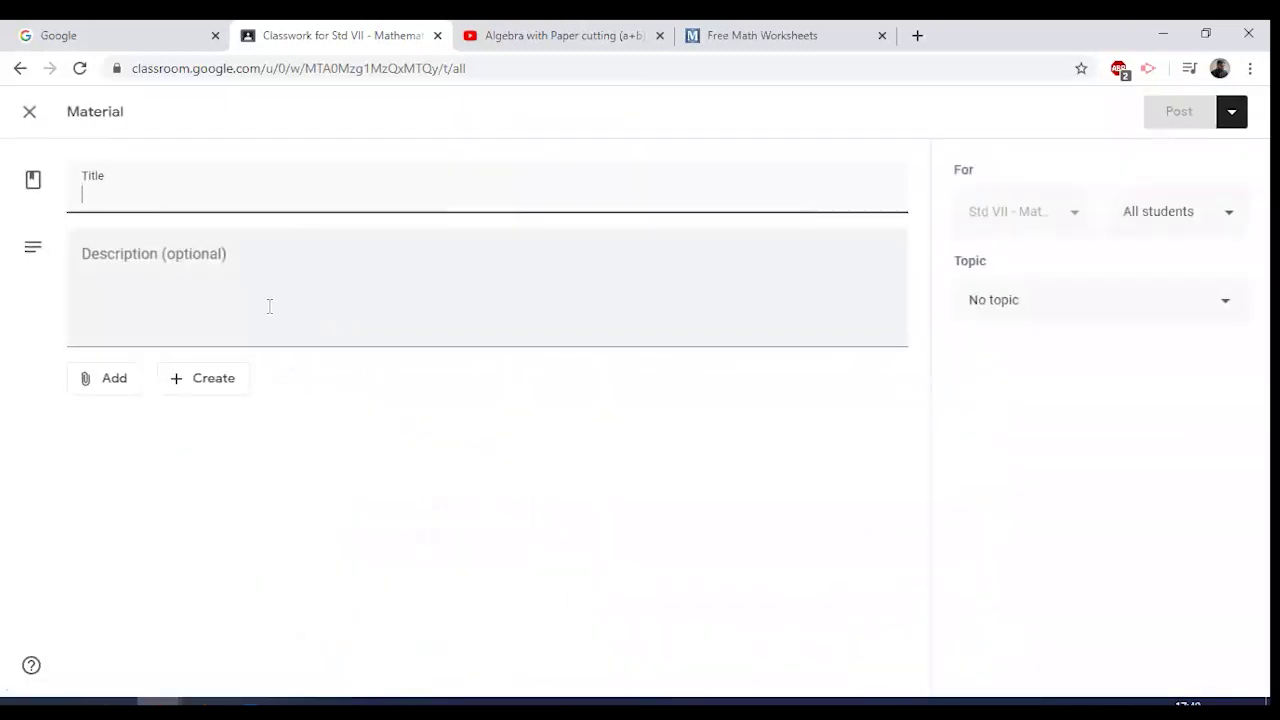
click(103, 391)
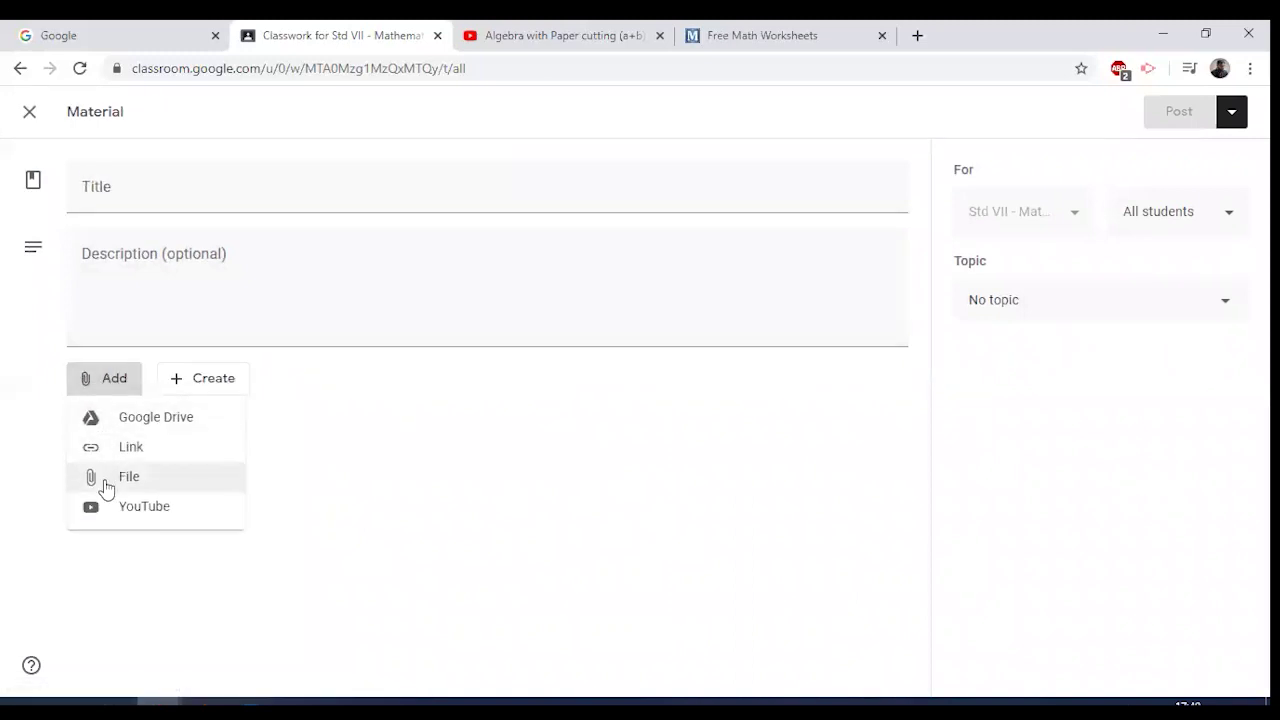
click(119, 422)
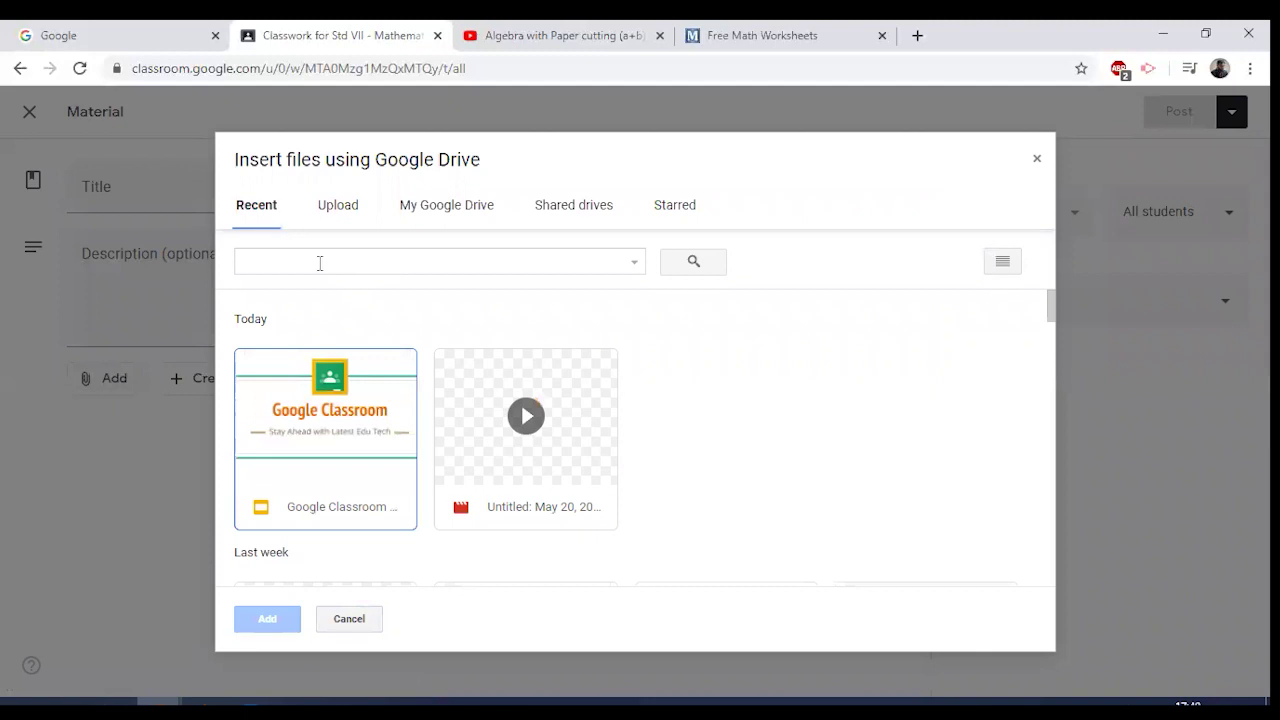
click(325, 260)
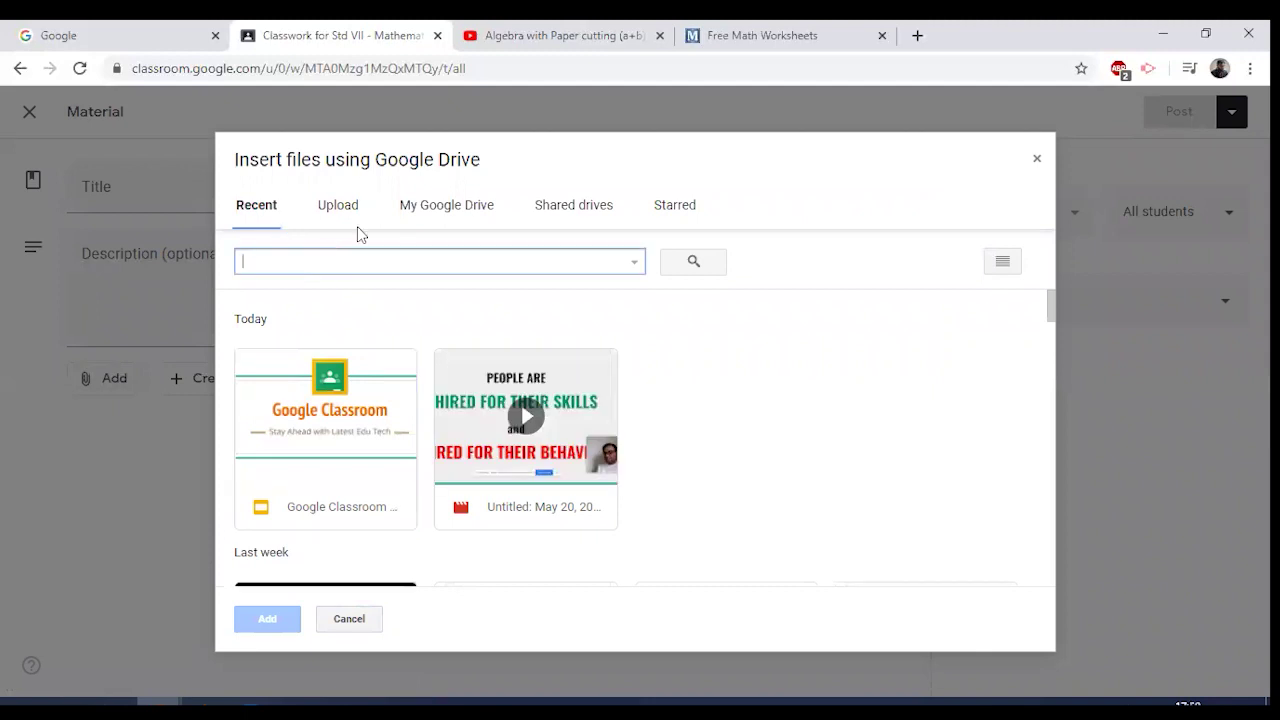
text(algebra)
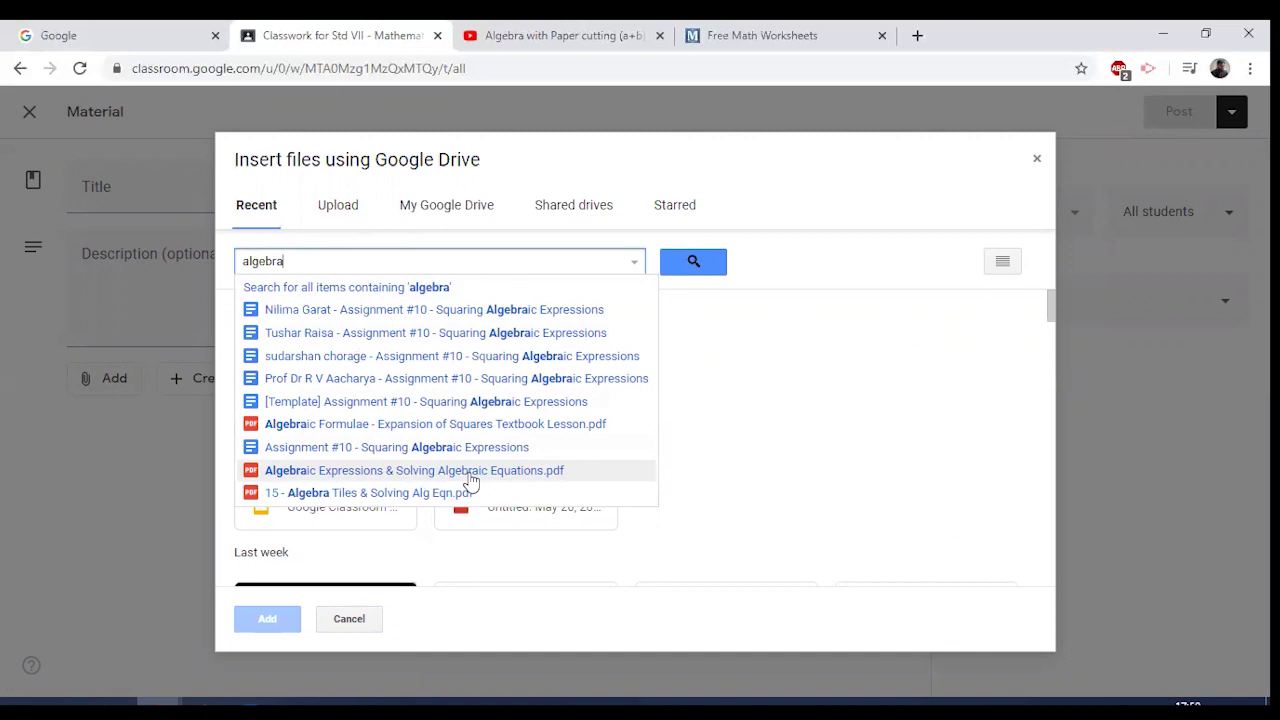
click(470, 478)
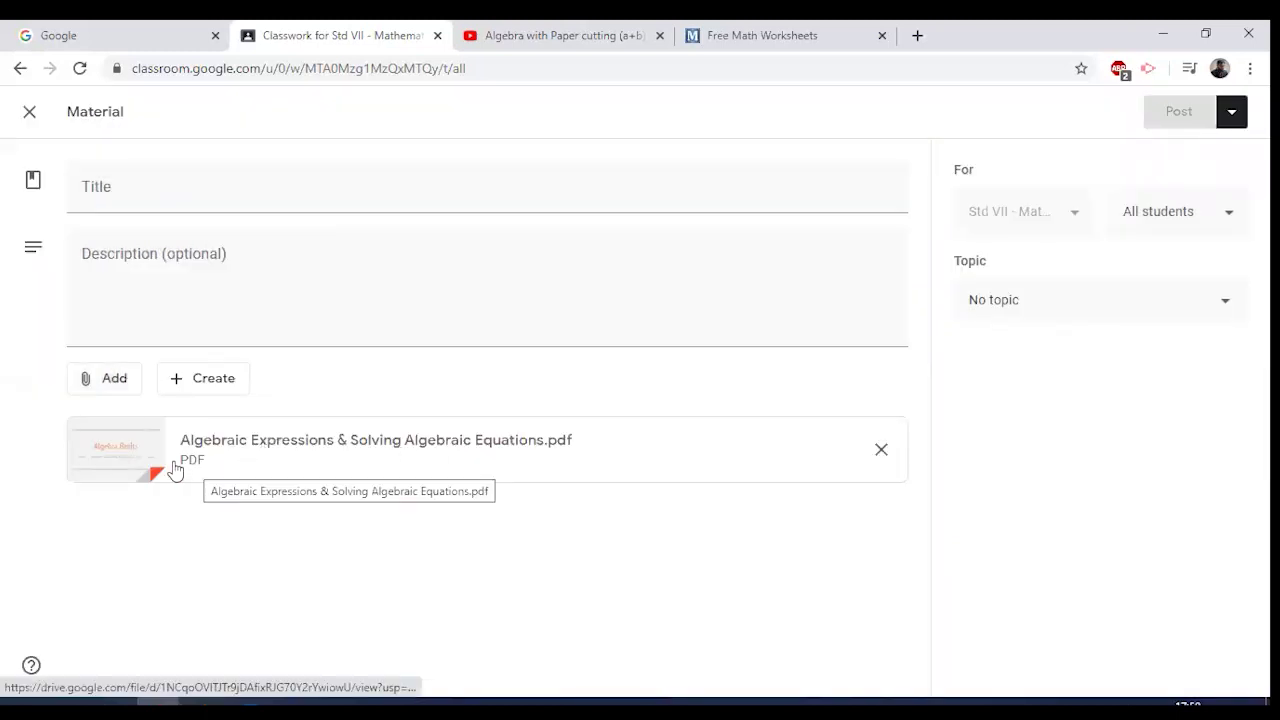
- Title the material "A Presentation of Algebraic Expressions to clear you concepts"
click(158, 187)
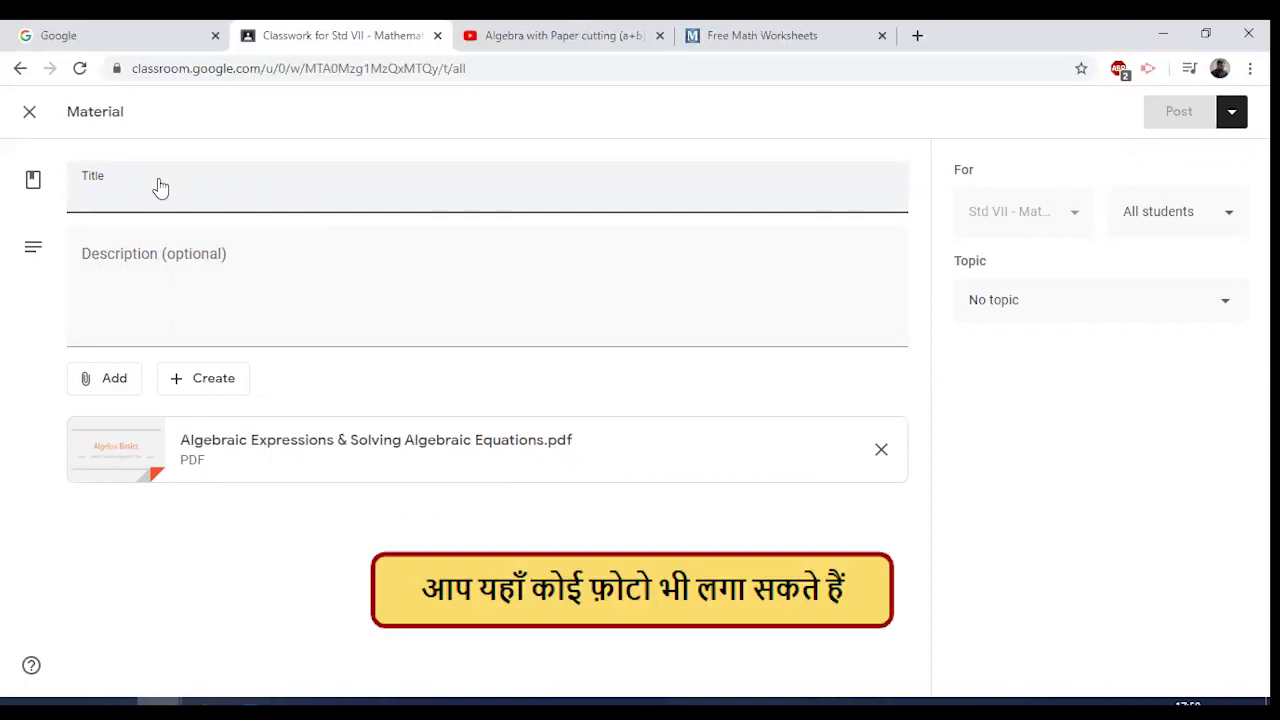
text(A Presentation of )
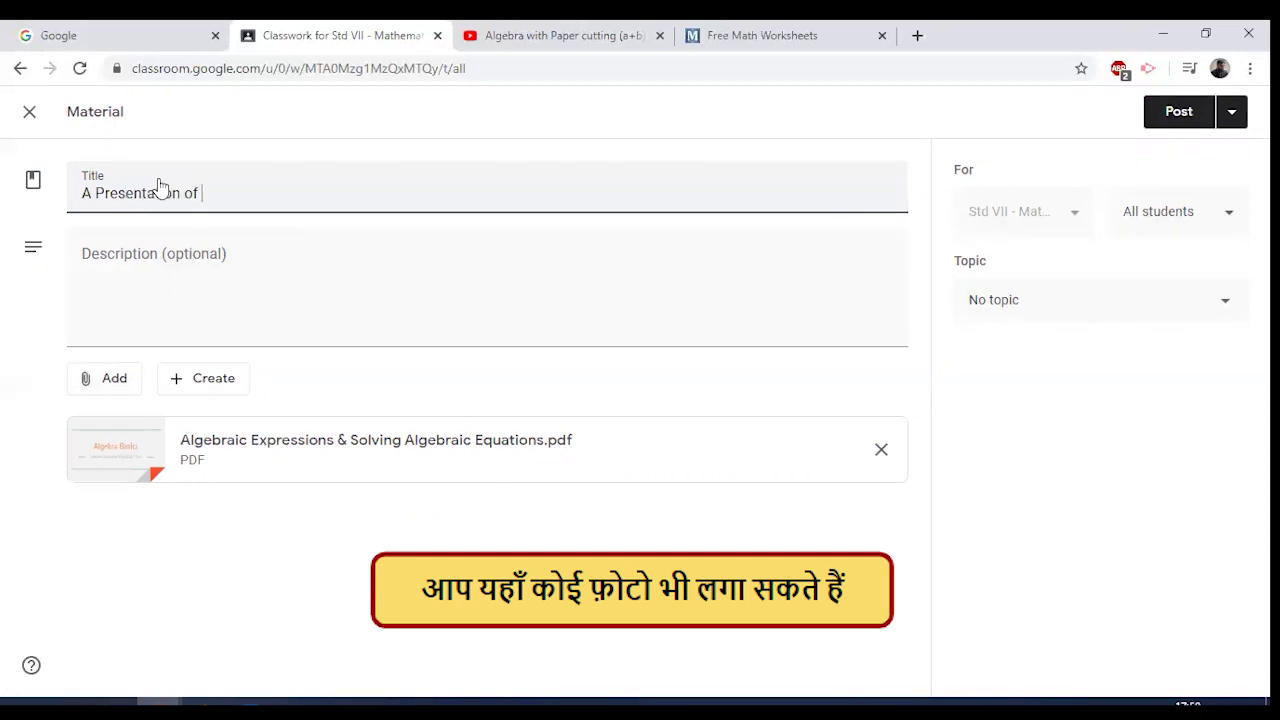
text(Algebraic)
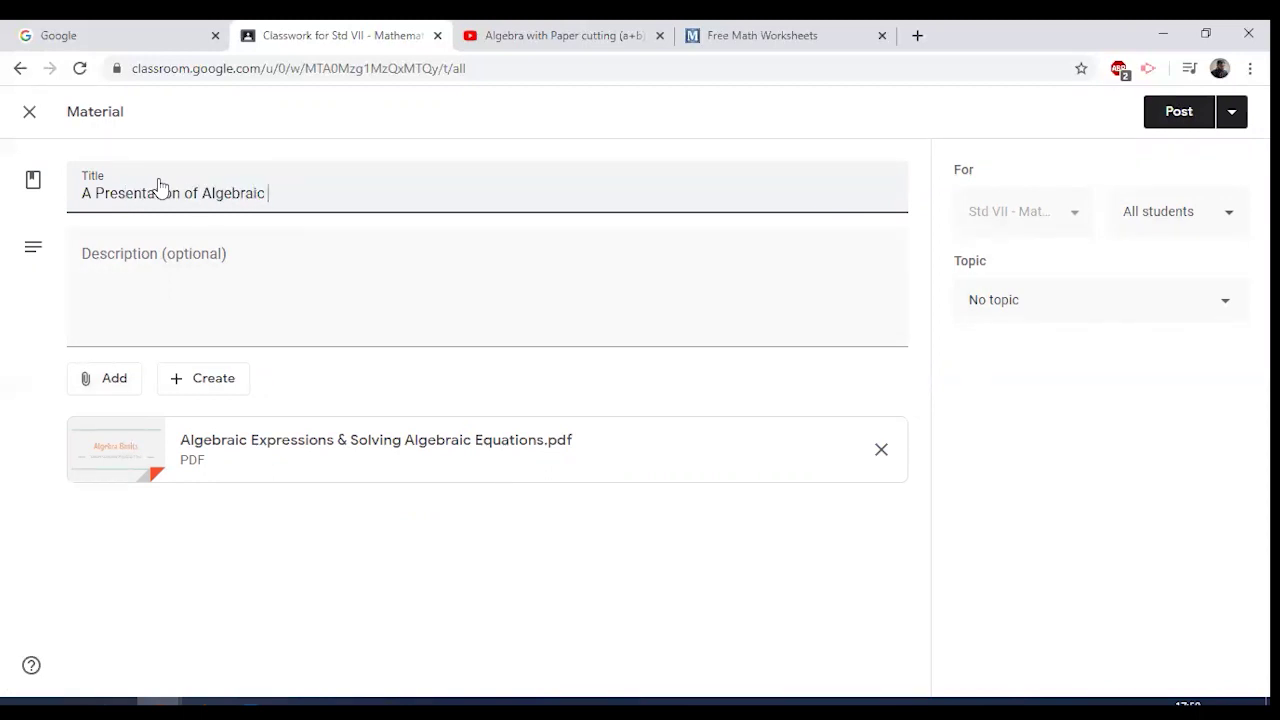
text( Expressions to clear you con)
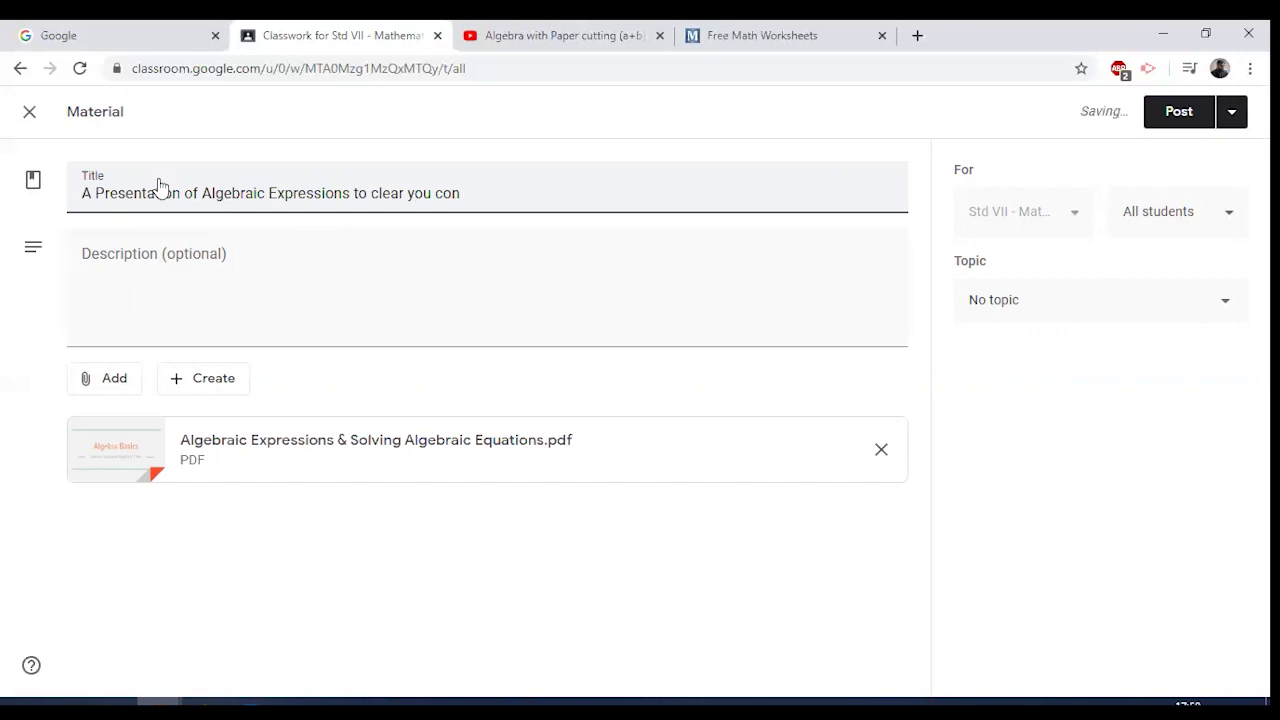
text(cepts)
- Enter the material's description as "Please watch this video before solving assignments."
click(191, 252)
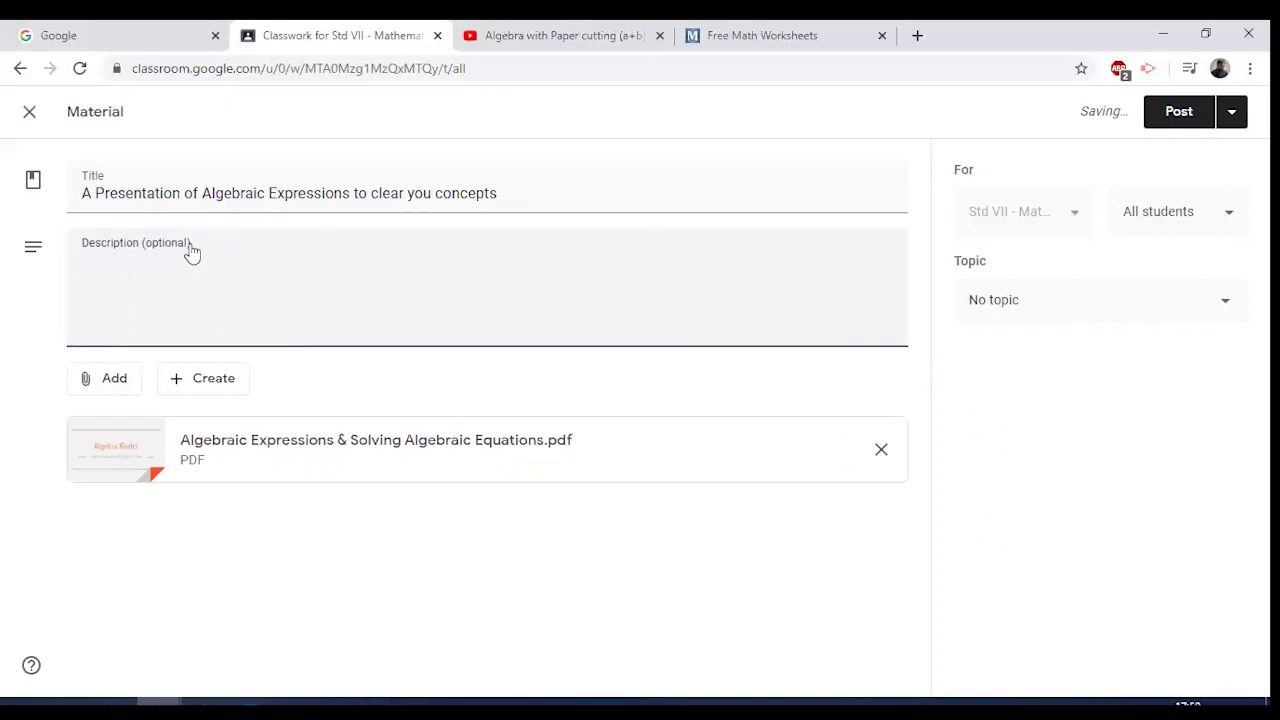
text(Please watc)
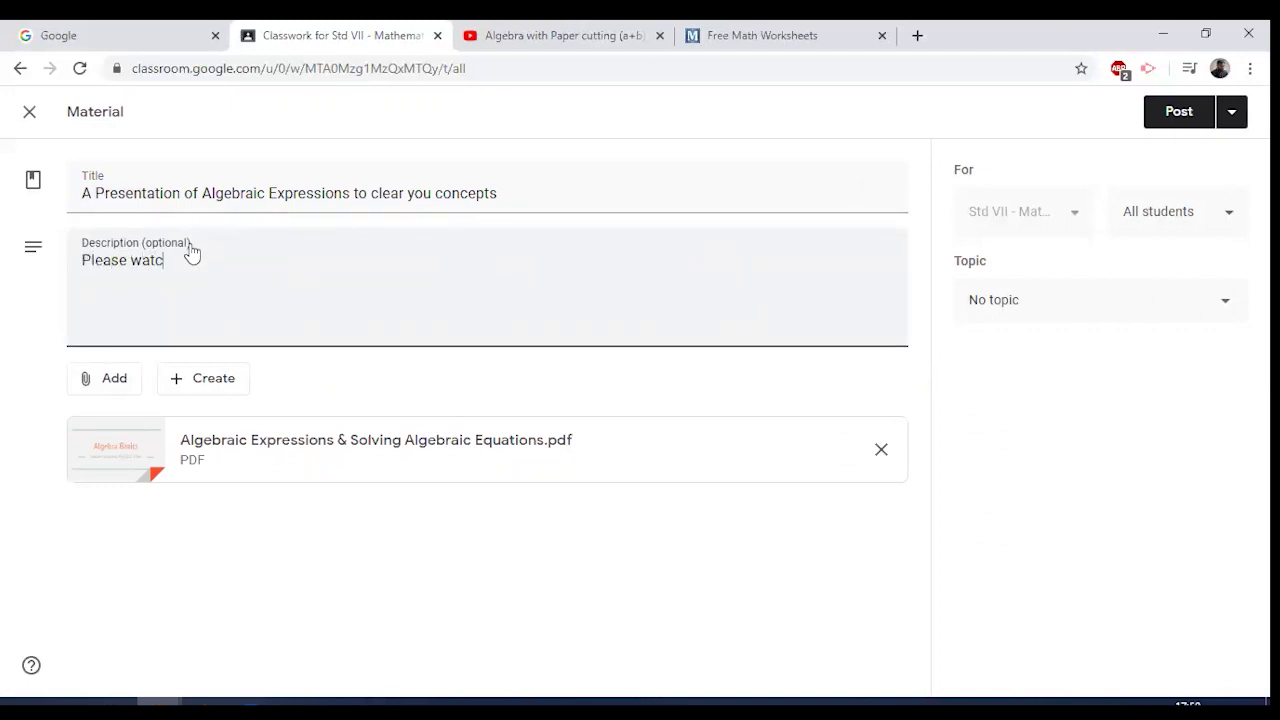
text(h the video before solving )
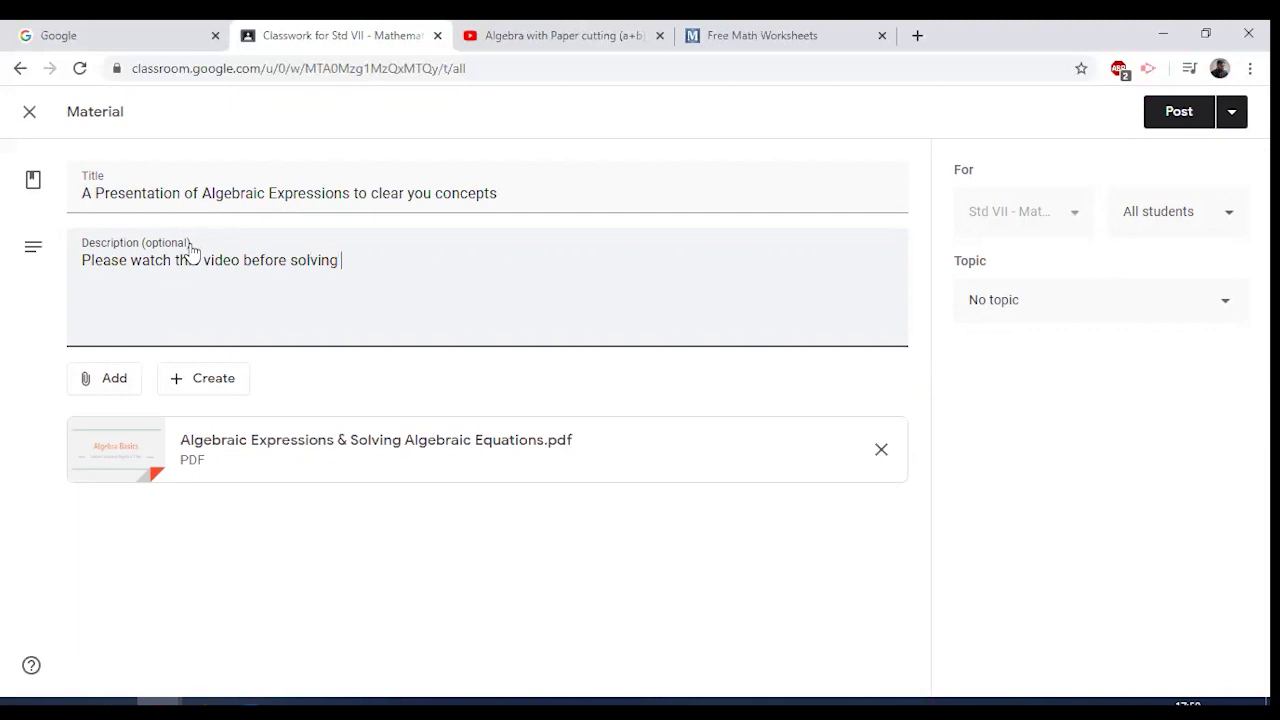
text(assignments.)
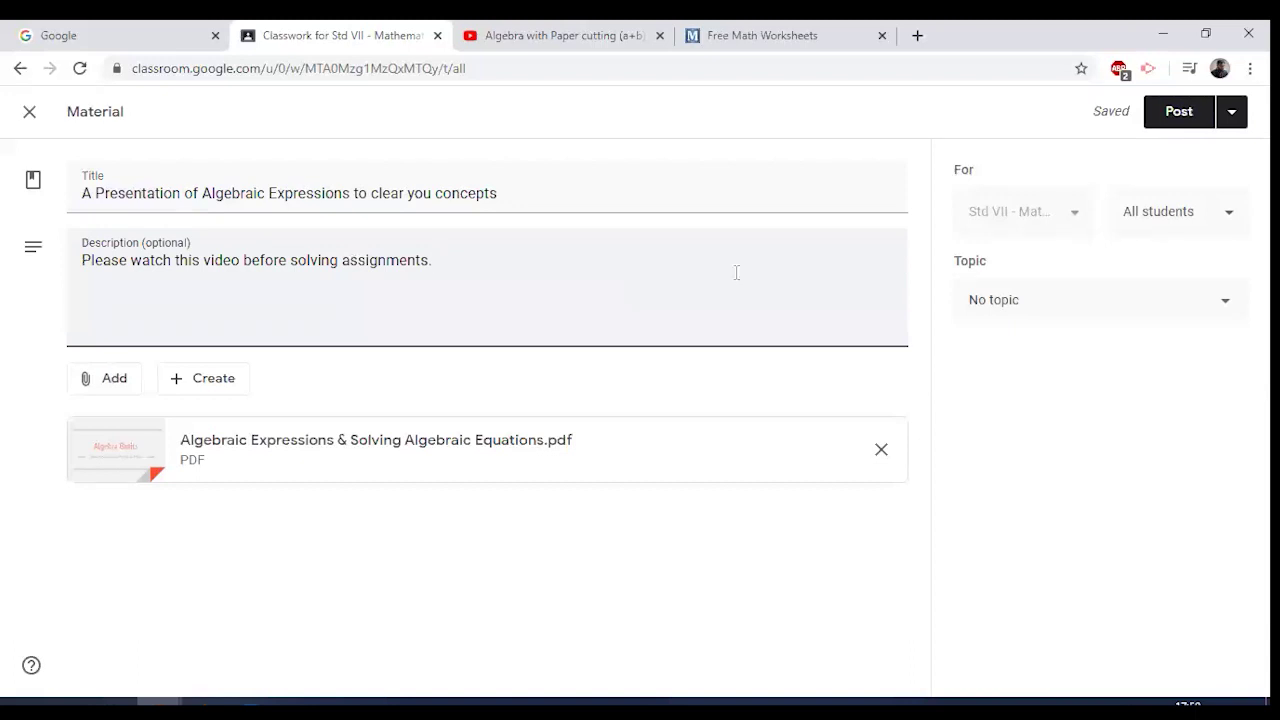
- Assign the presentation material to the Lesson 4 - Algebraic Formulae topic and post it to all students
click(1064, 304)
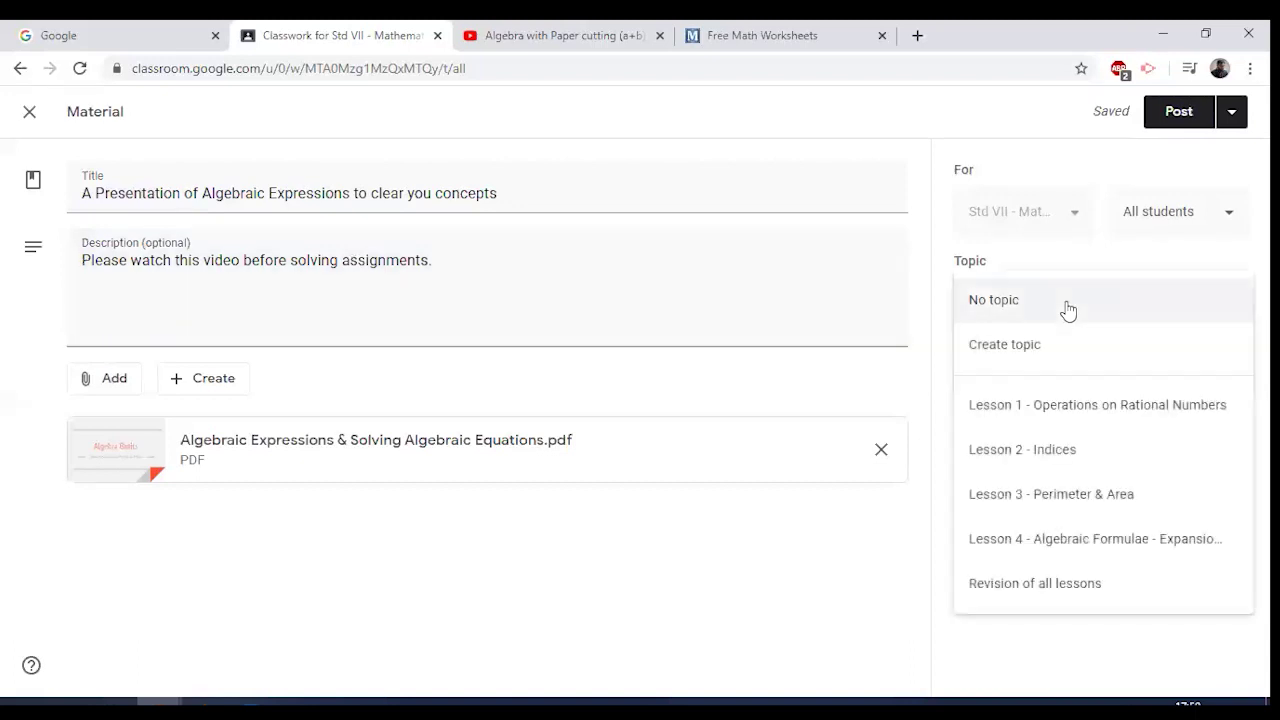
click(1057, 555)
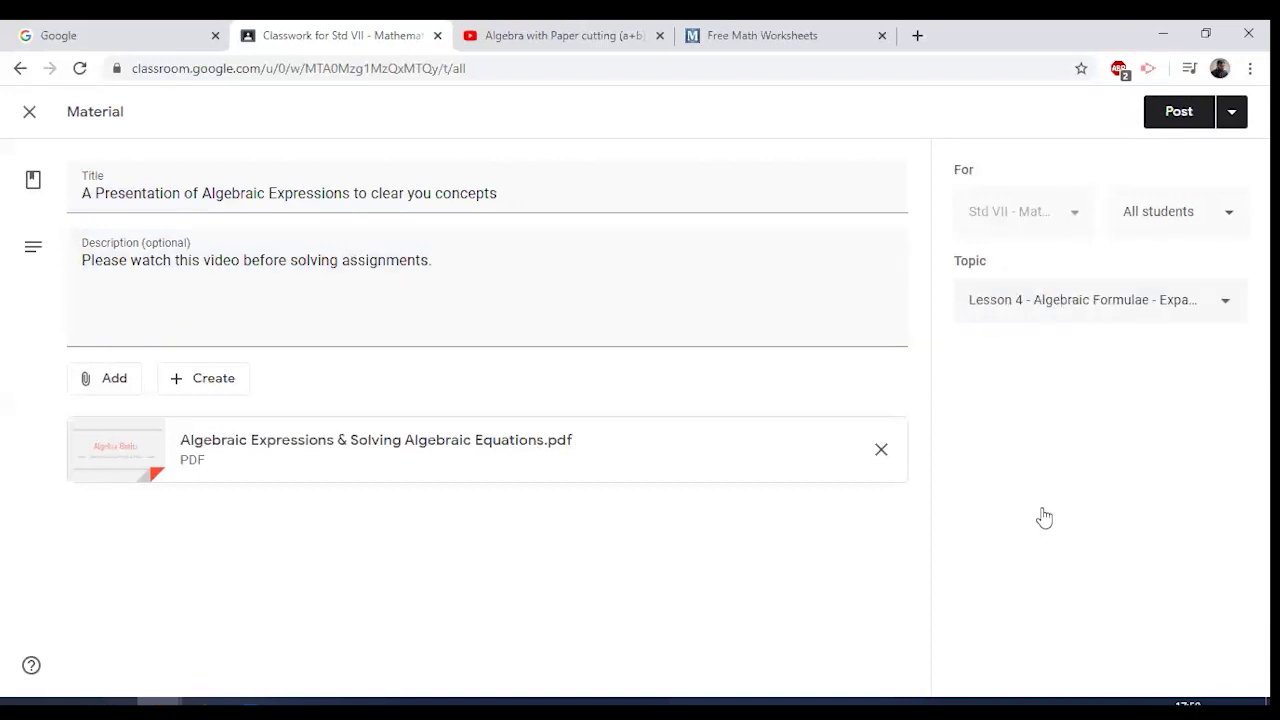
click(1177, 113)
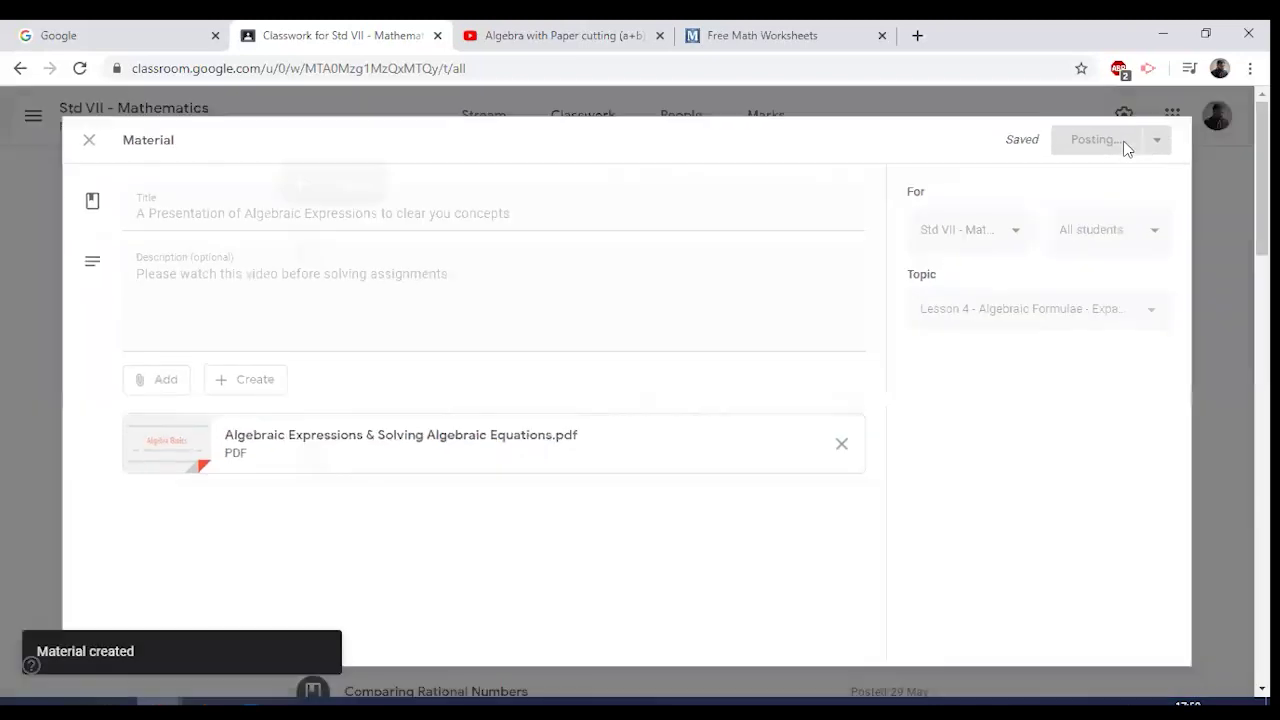
- Move the "A Presentation of Algebraic Expressions" material below "Squaring of Algebraic Expressions Video" under Lesson 4
scroll(740, 355, down, 5)
scroll(741, 368, down, 15)
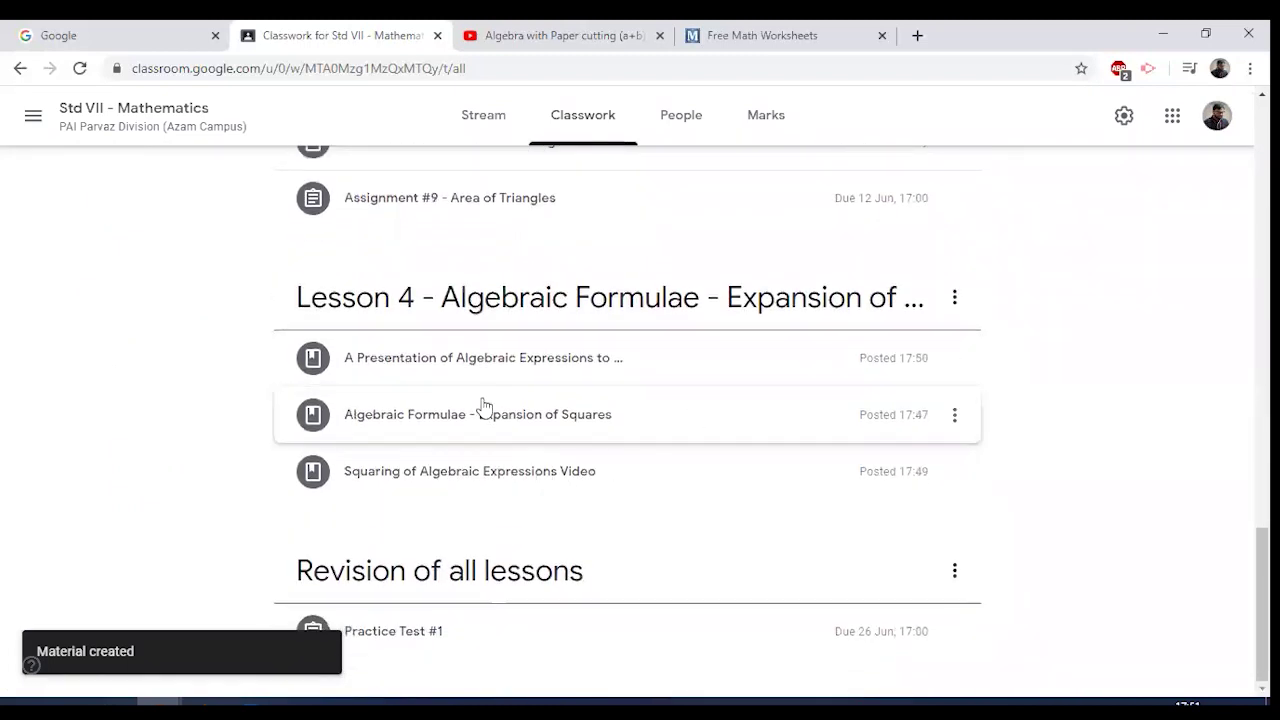
drag(476, 366, 470, 466)
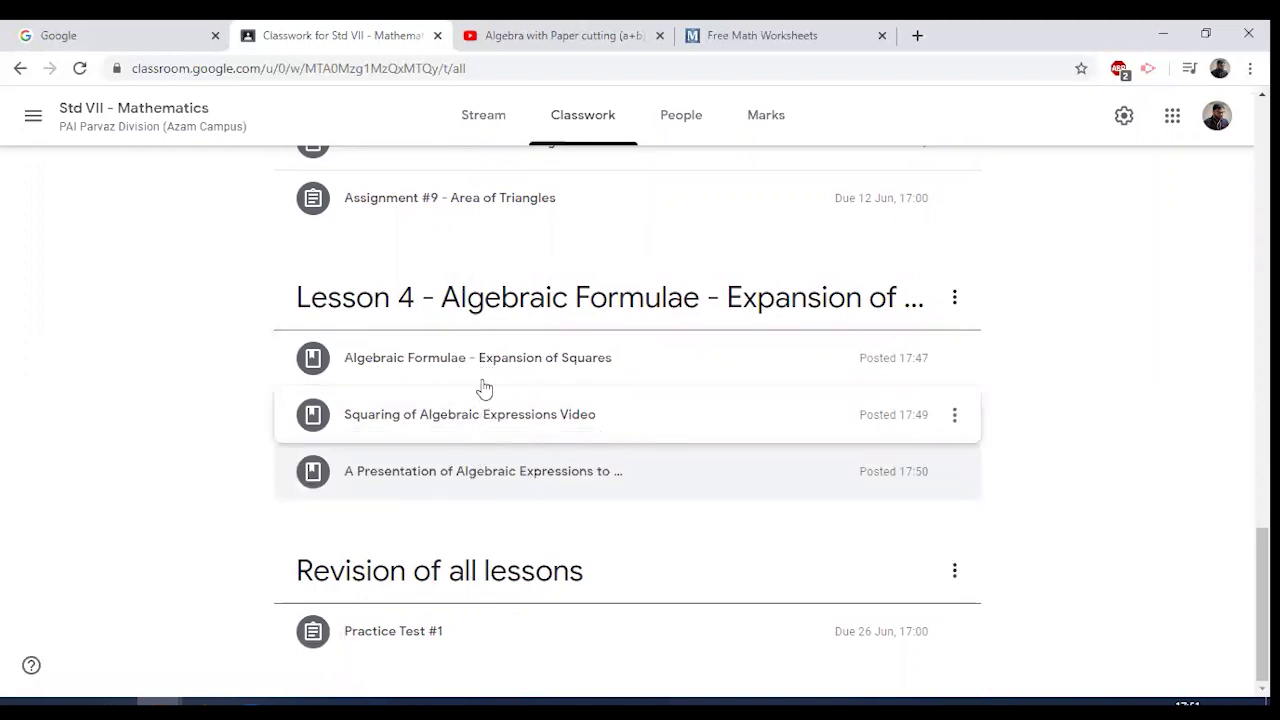
- Check the details of the three posted Lesson 4 materials one after another, collapsing each again
click(486, 368)
click(486, 368)
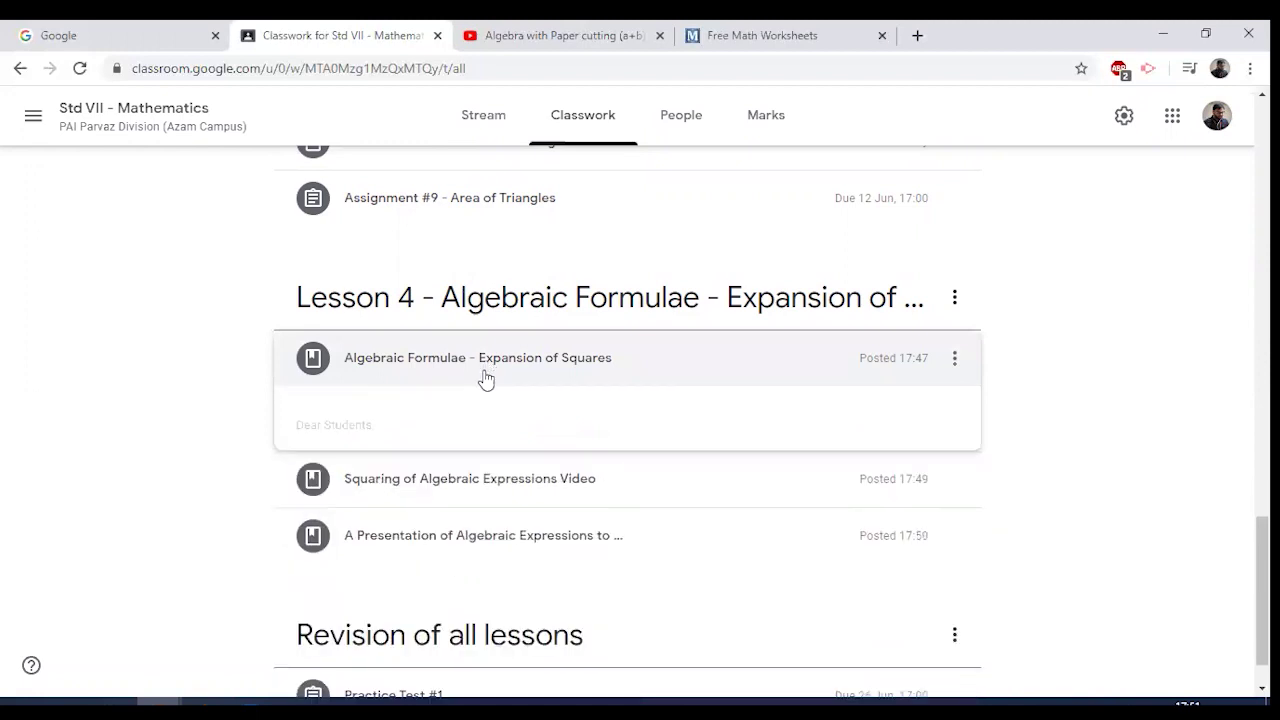
click(478, 420)
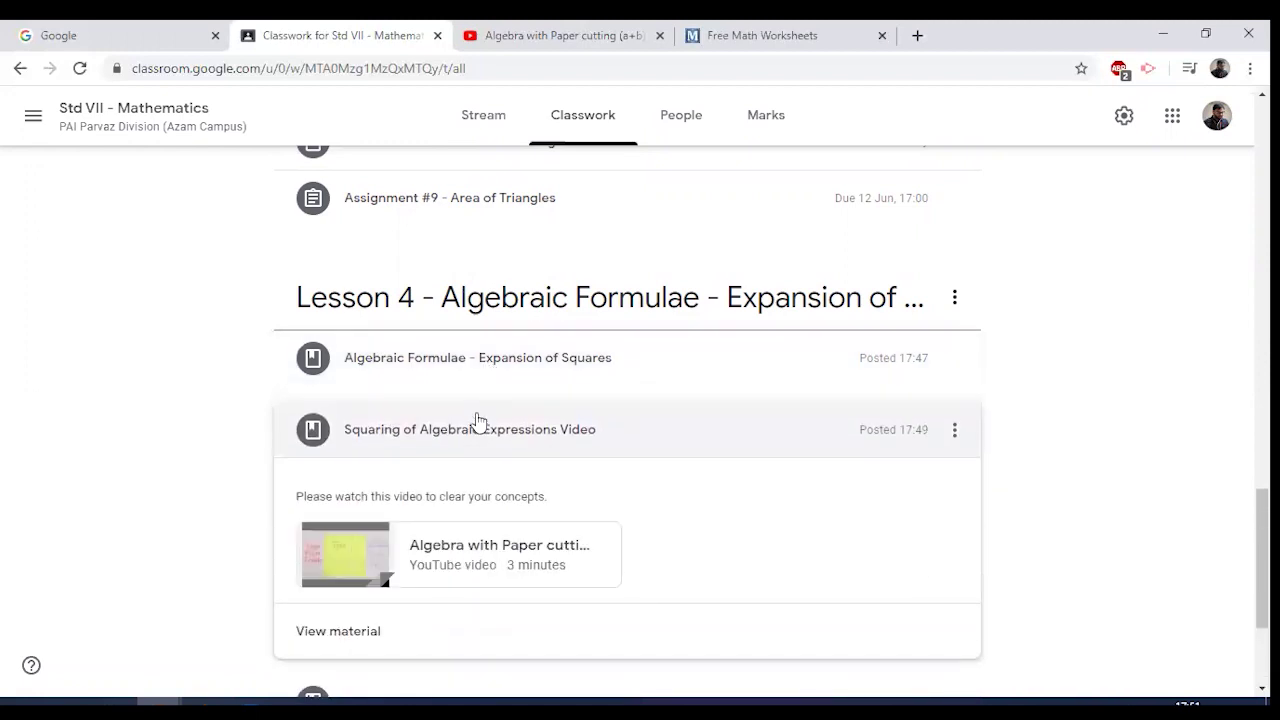
click(478, 420)
click(478, 477)
click(478, 479)
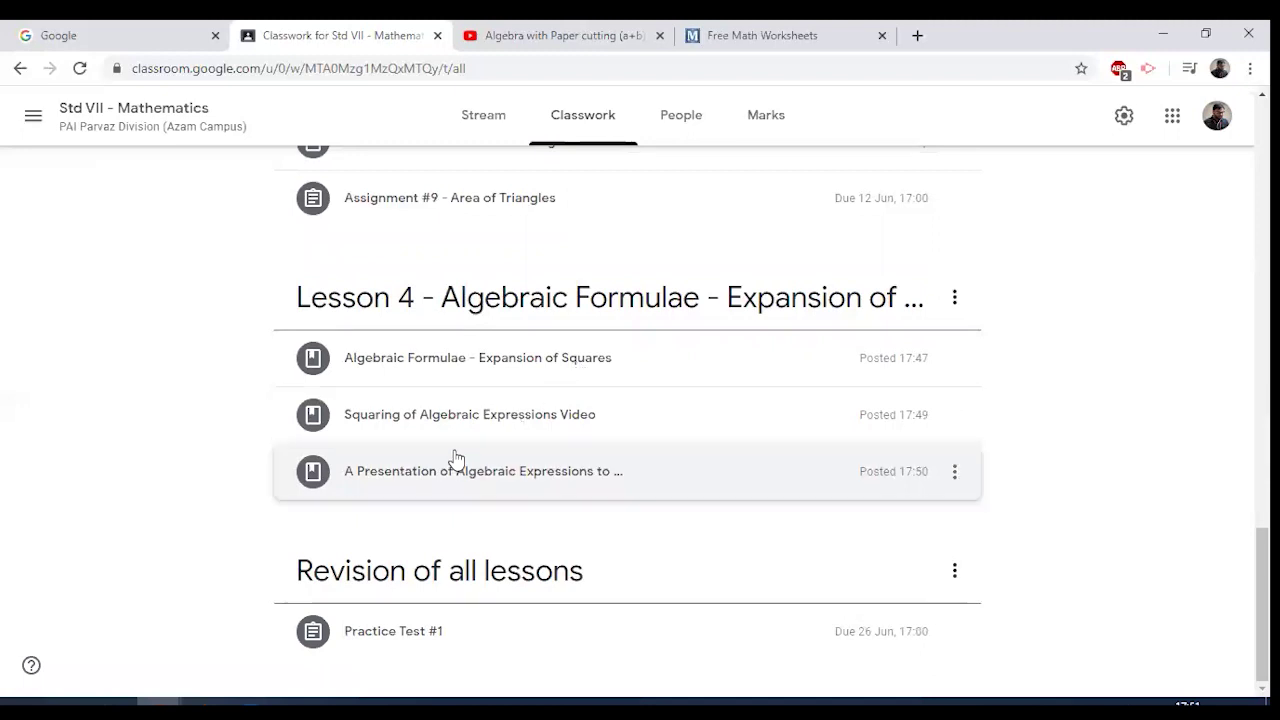
- Switch to the open Math-Drills site and look through its popular worksheets and the list of worksheet categories
click(745, 32)
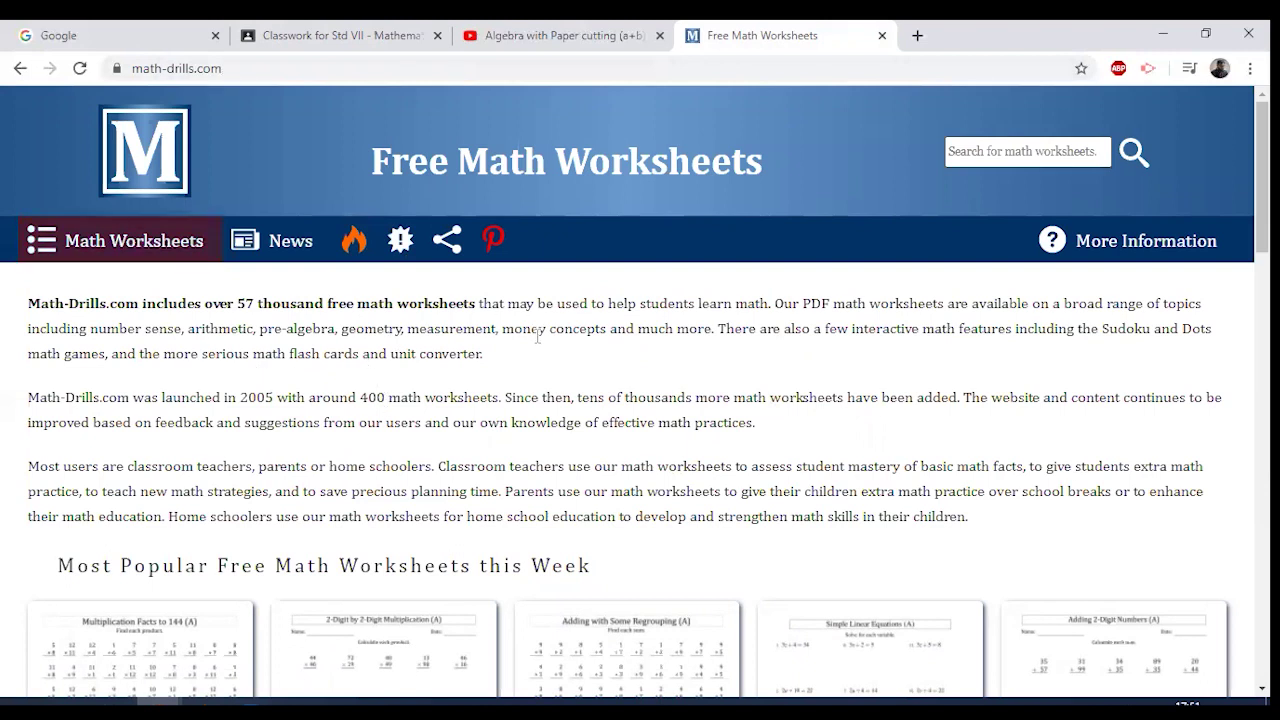
scroll(455, 430, down, 5)
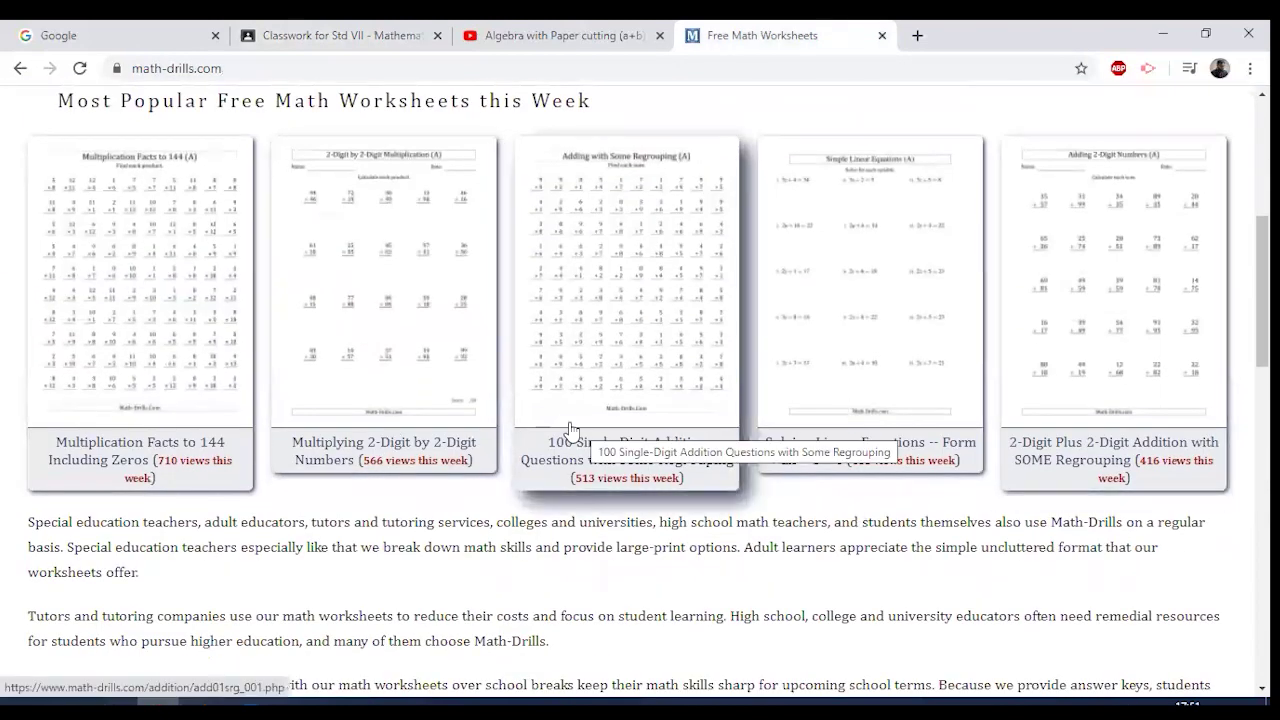
scroll(575, 440, up, 5)
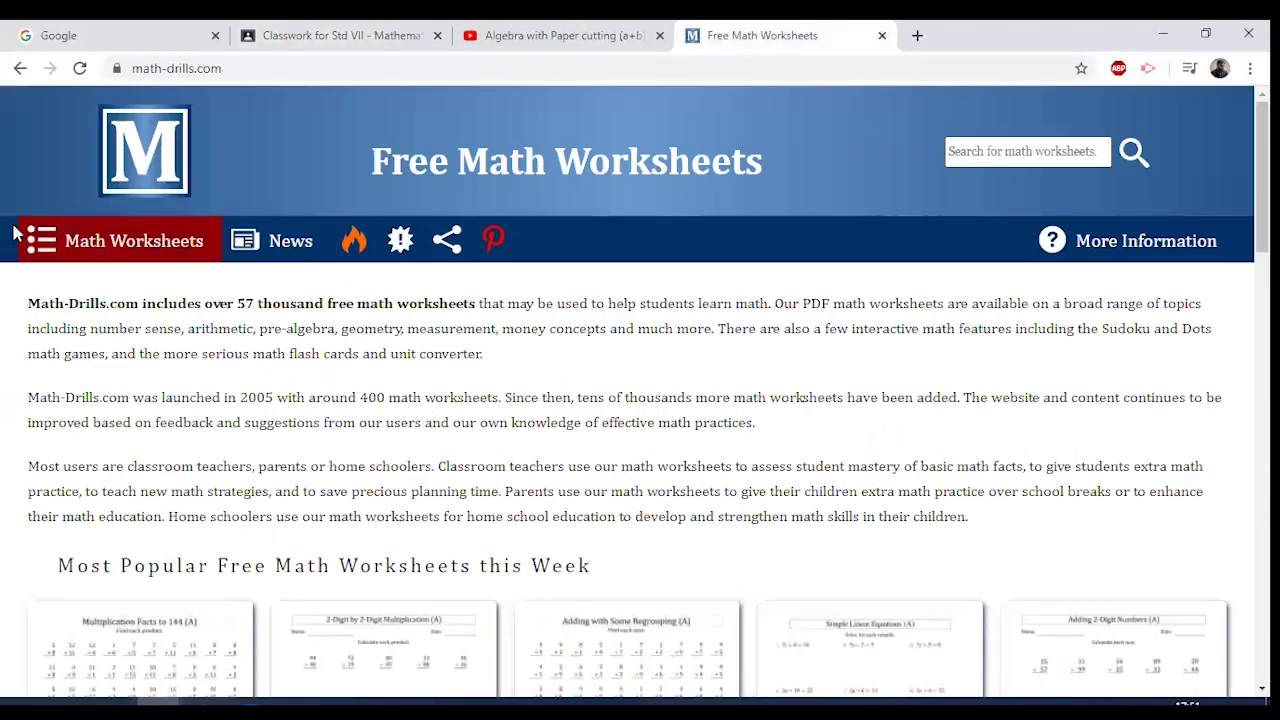
click(84, 242)
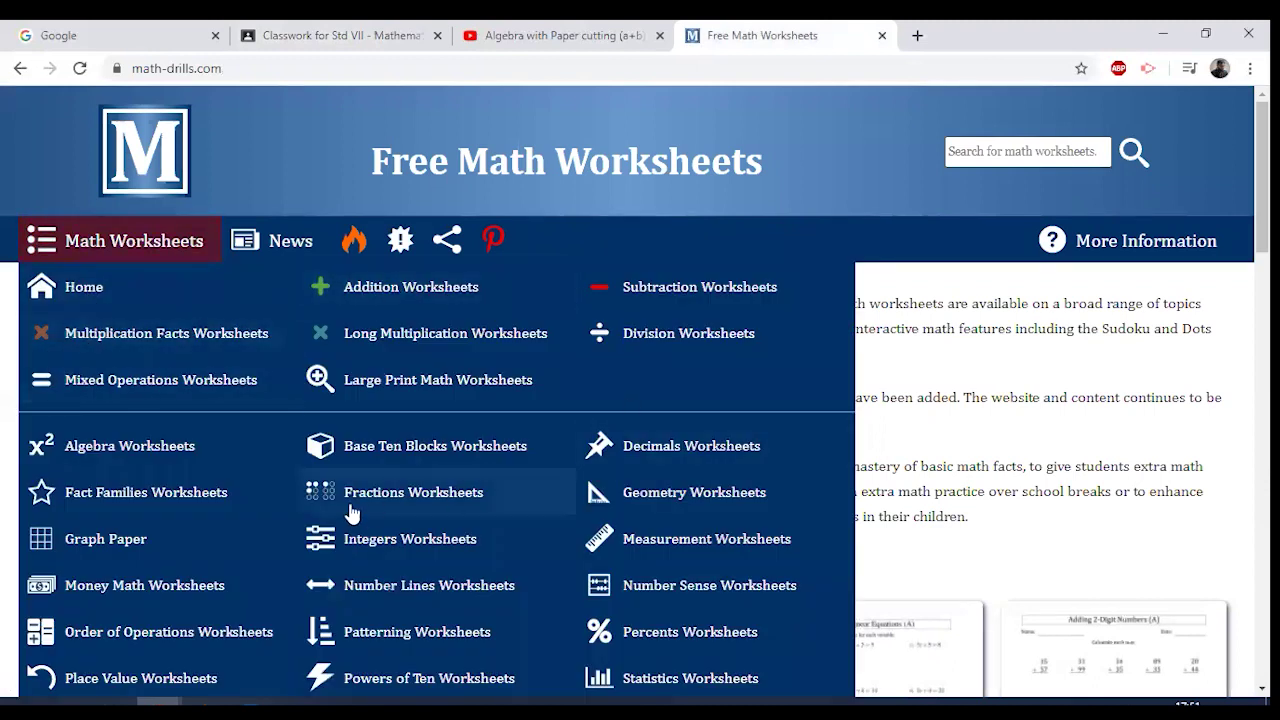
scroll(308, 425, down, 2)
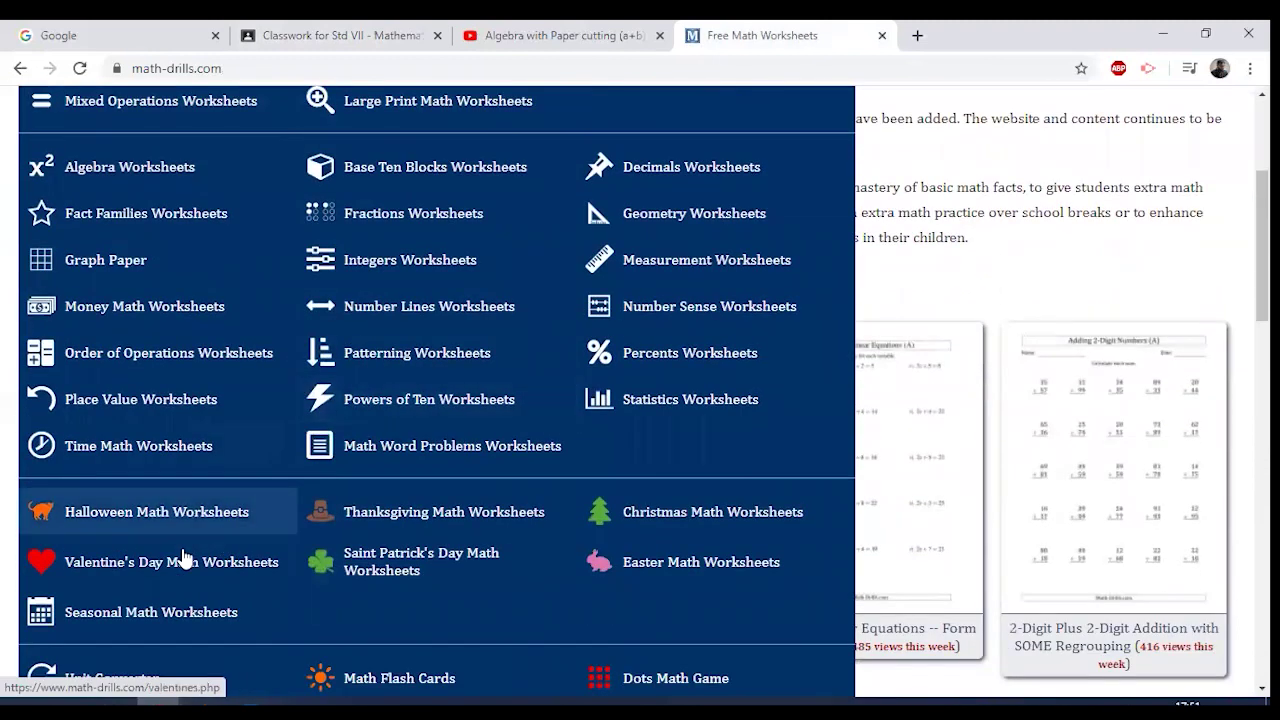
scroll(380, 567, down, 1)
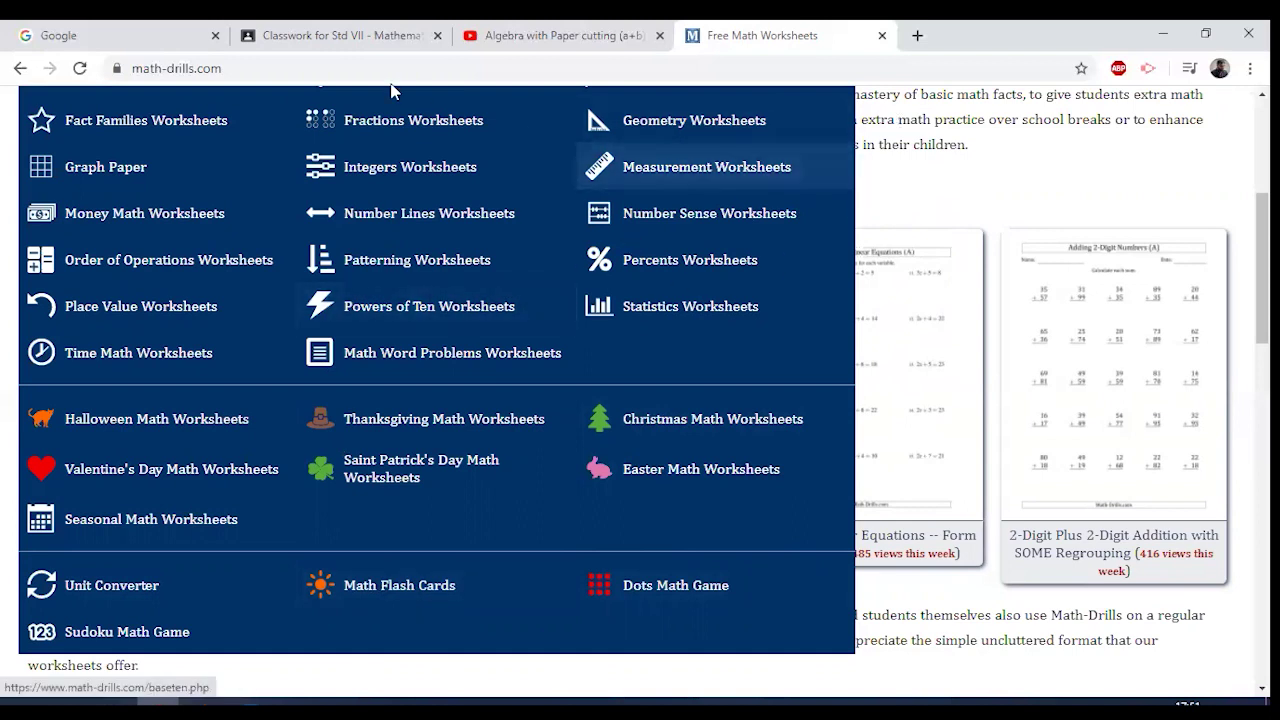
scroll(314, 120, up, 3)
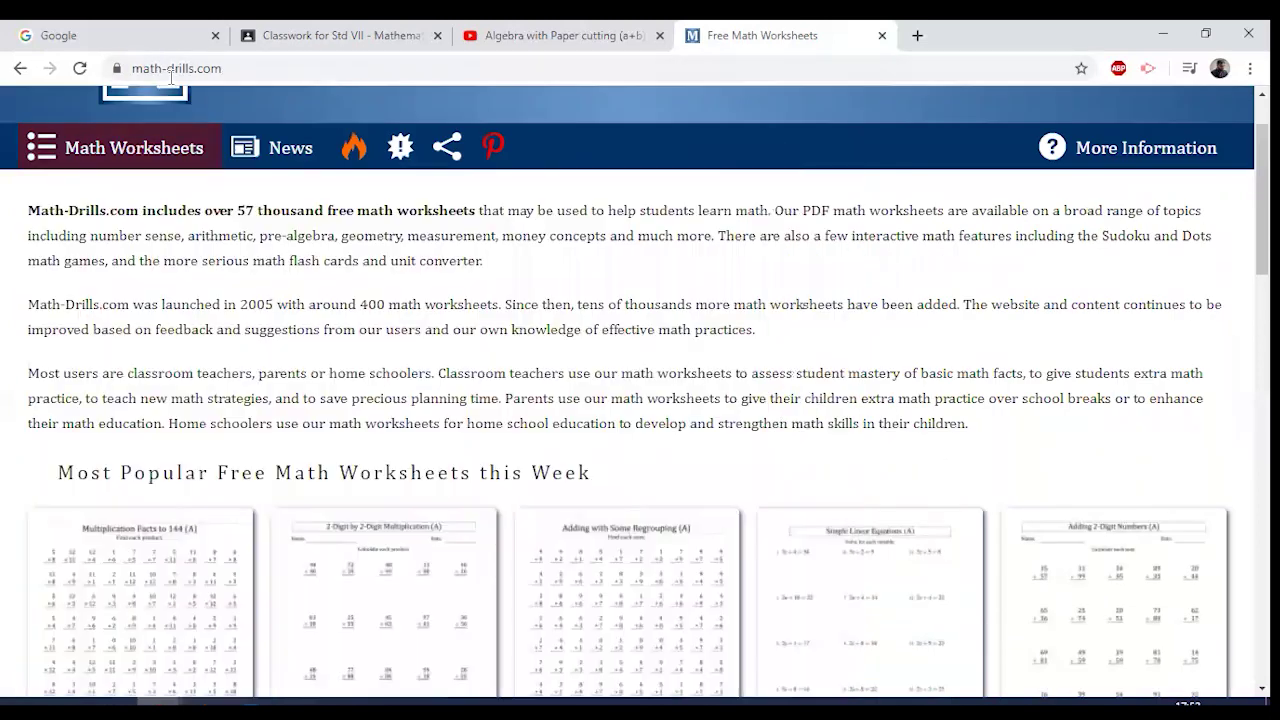
- Copy the math-drills.com address and start another new material in the Std VII - Mathematics classwork
click(221, 66)
key(ctrl+c)
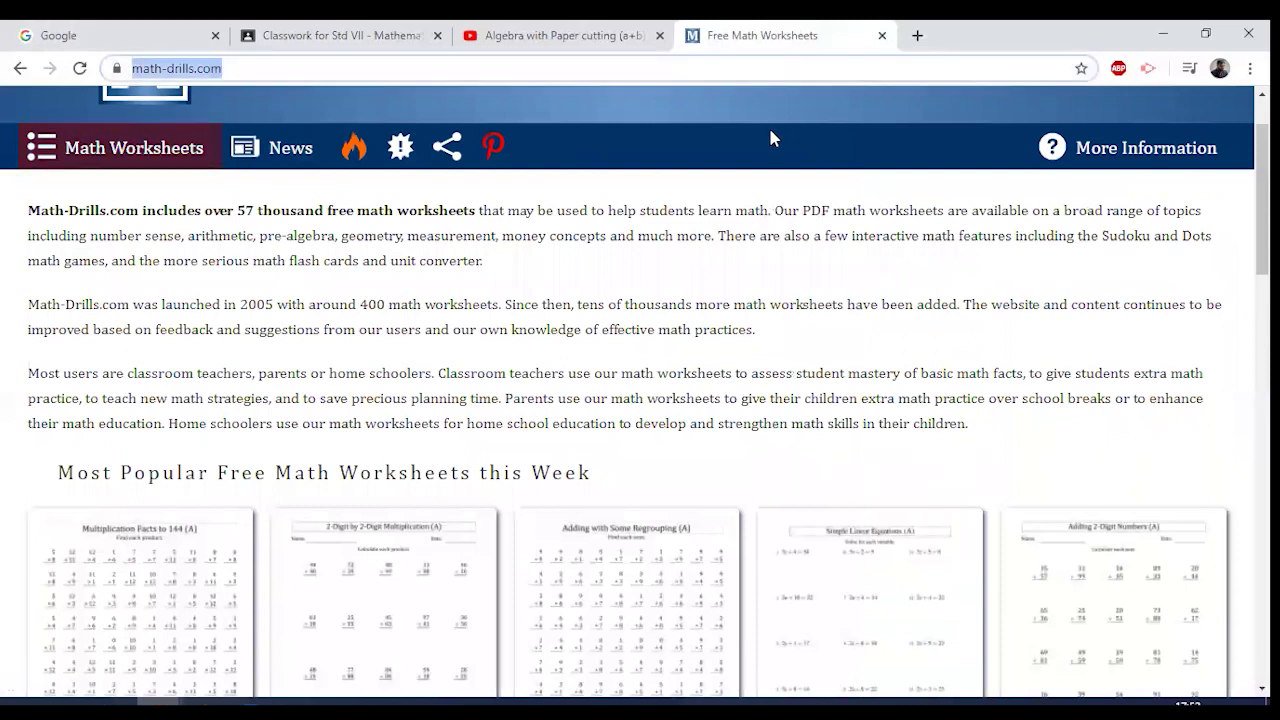
click(362, 36)
scroll(460, 250, up, 10)
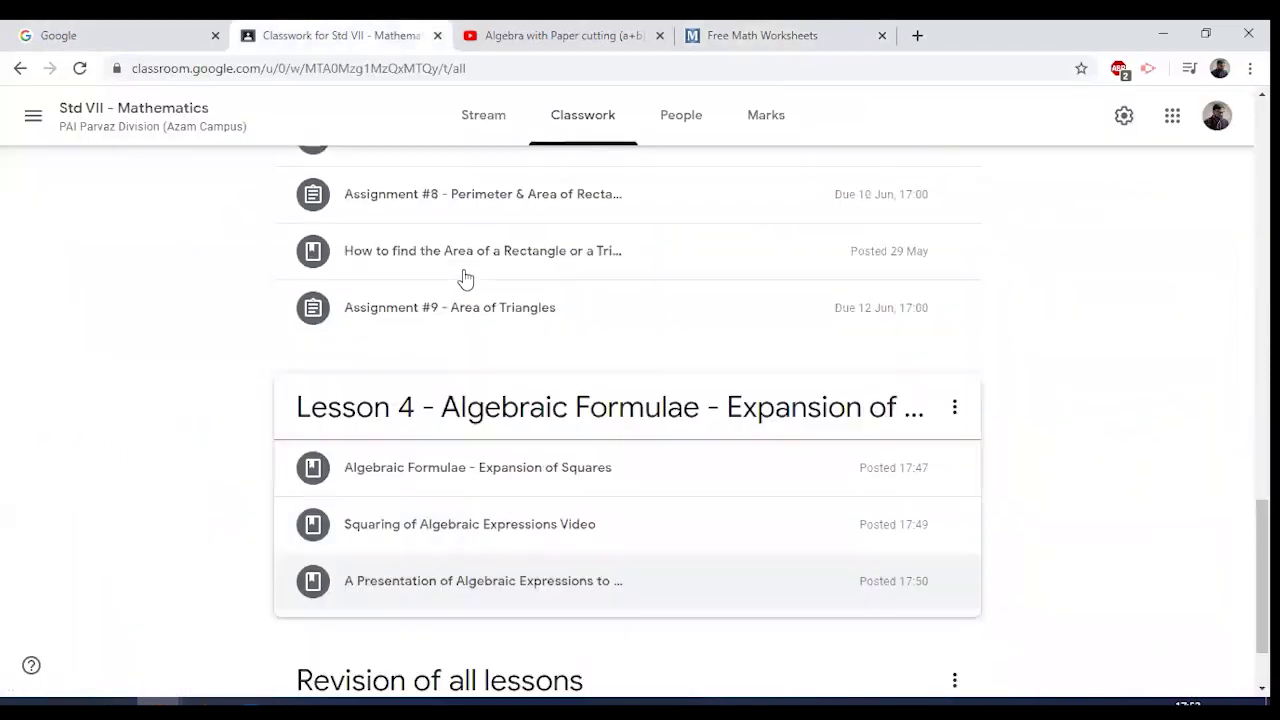
scroll(462, 276, up, 3)
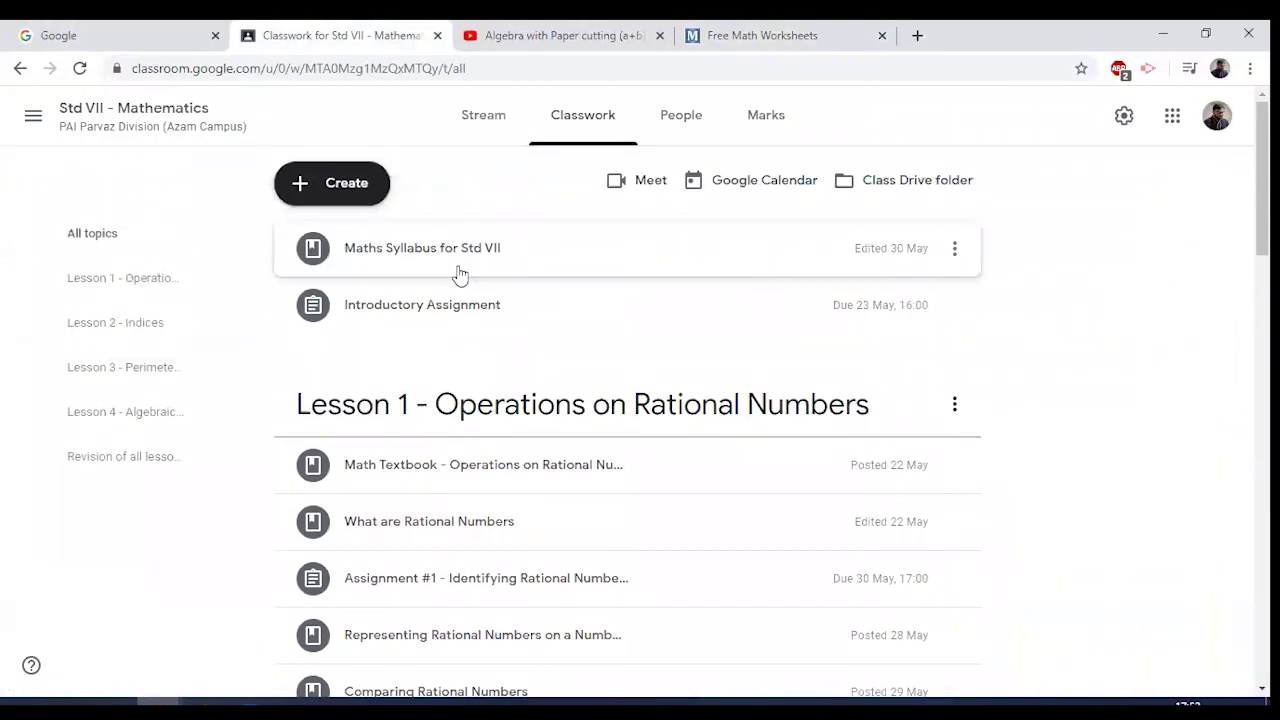
click(329, 195)
click(335, 326)
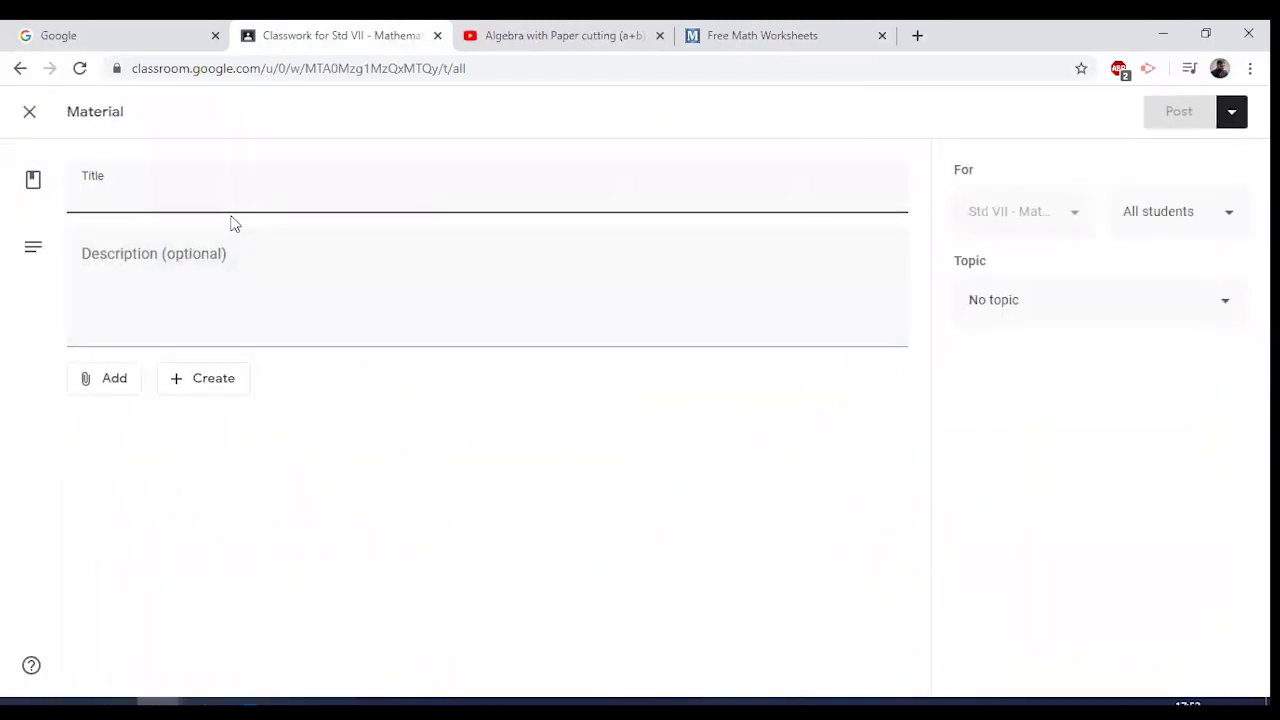
- Title the new material "An Interesting Website to Explore"
text(An Interesting Webs)
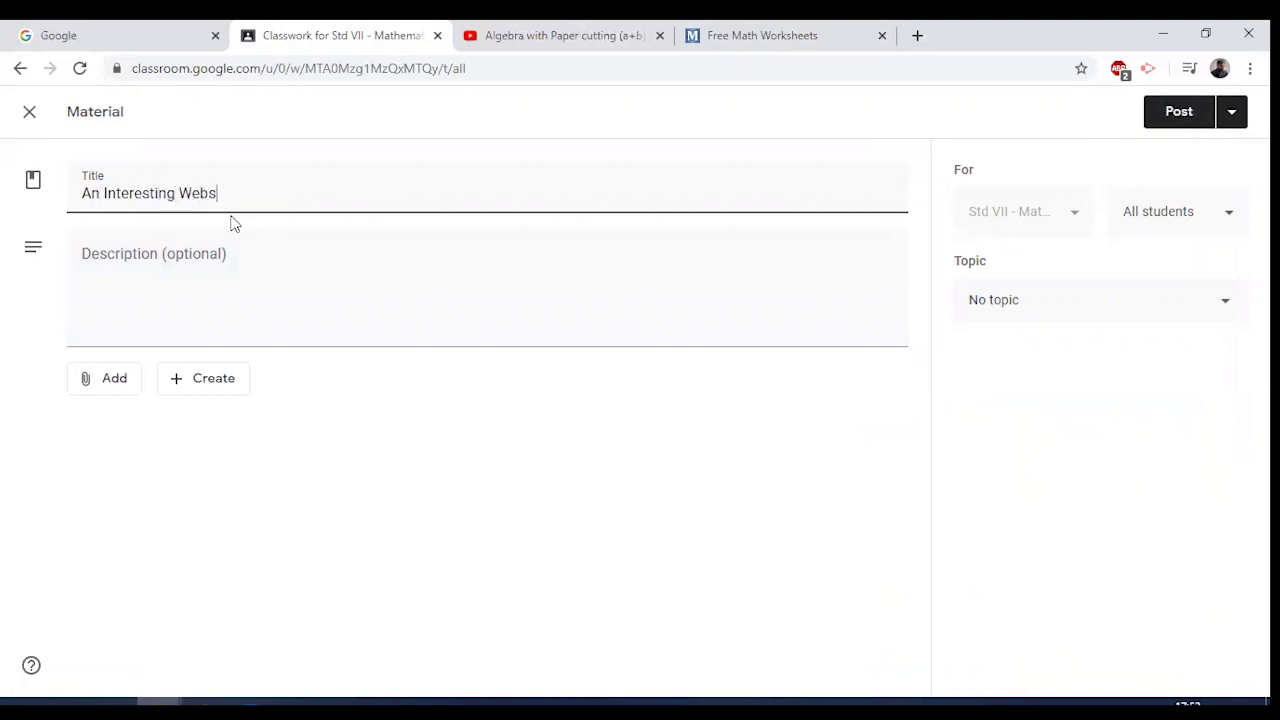
key(BackSpace)
key(BackSpace)
key(BackSpace)
text(site to Explore)
click(247, 267)
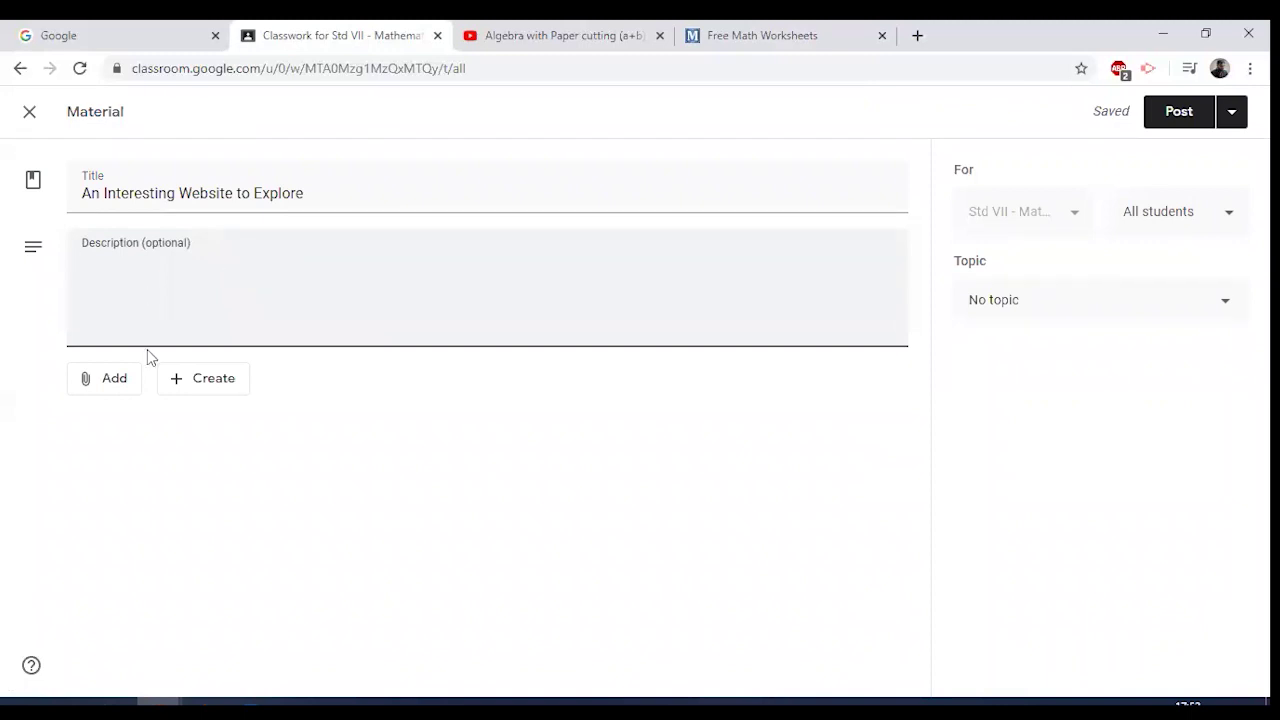
click(112, 382)
click(119, 444)
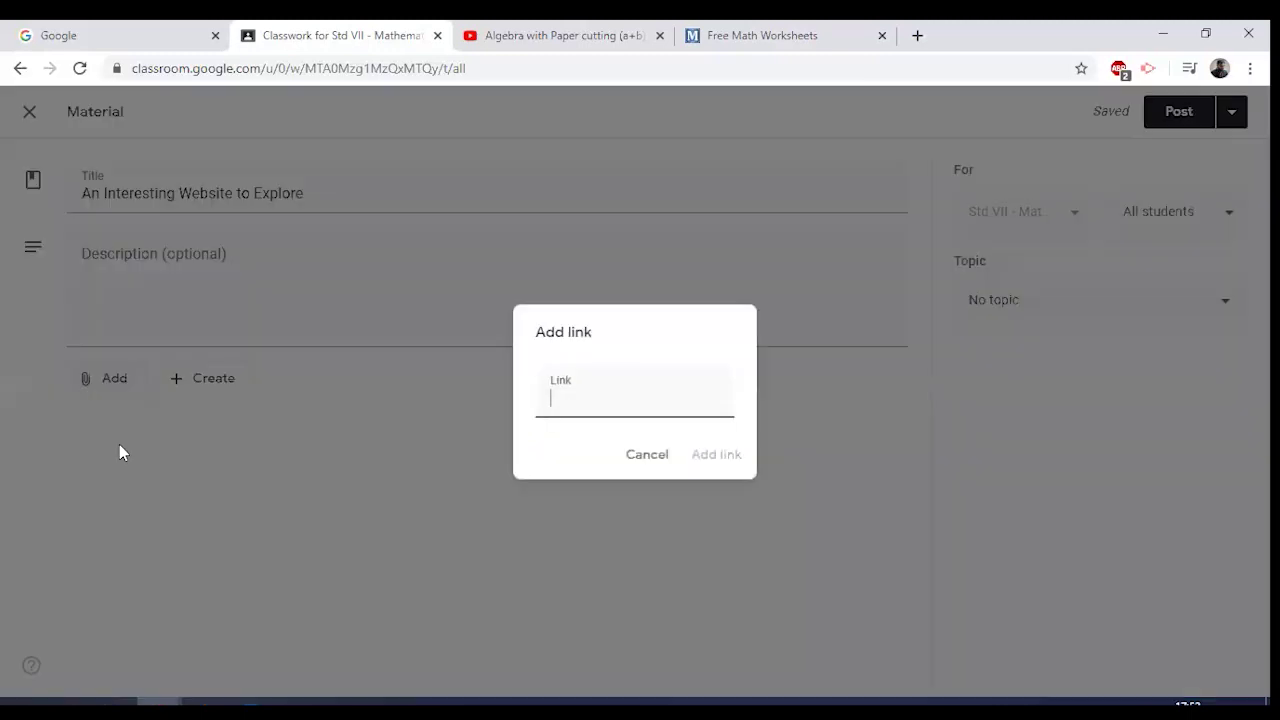
key(ctrl+v)
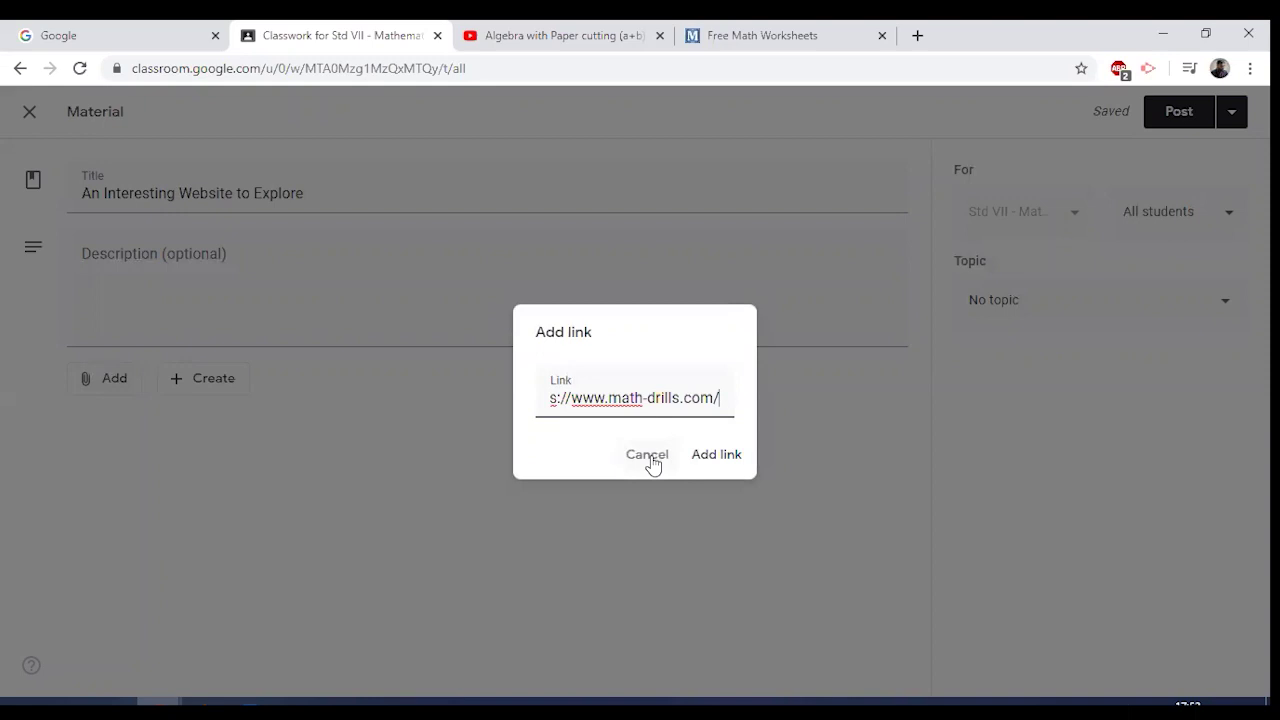
click(703, 461)
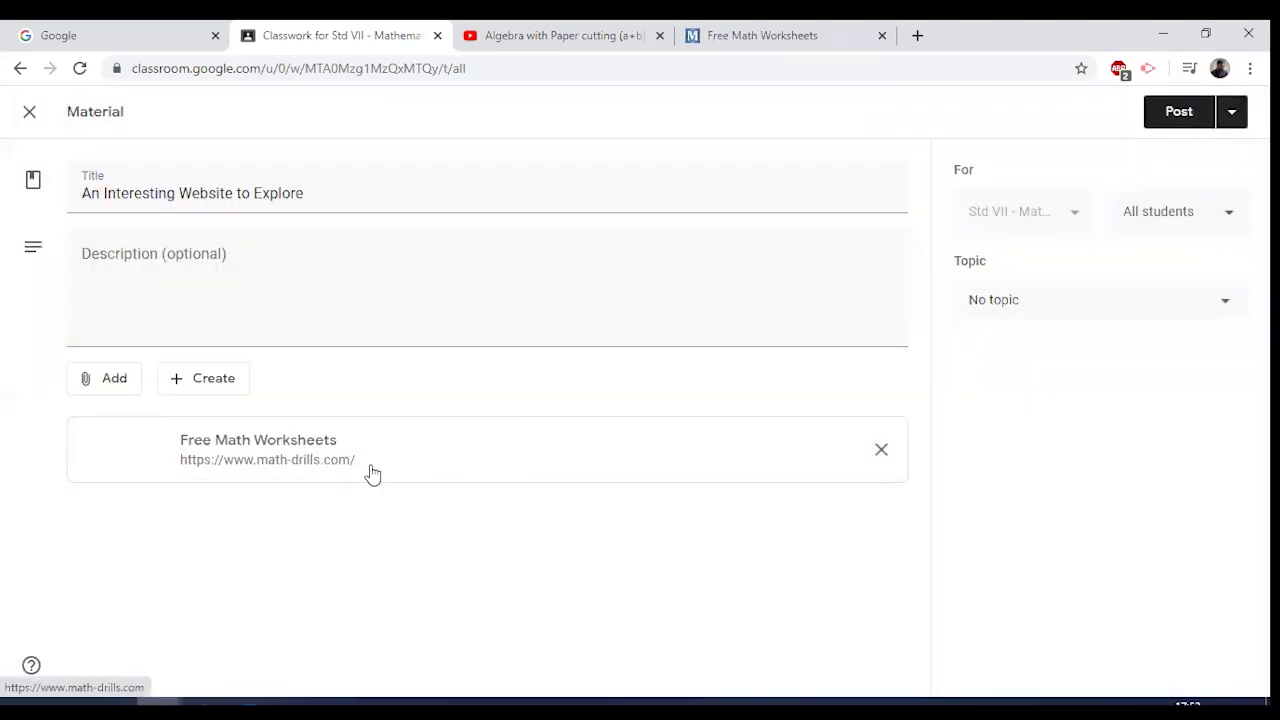
- Write the description "Dear Students, Please explore this website. Don't forget to check out the special math games on this at the bottom of the website page."
click(126, 254)
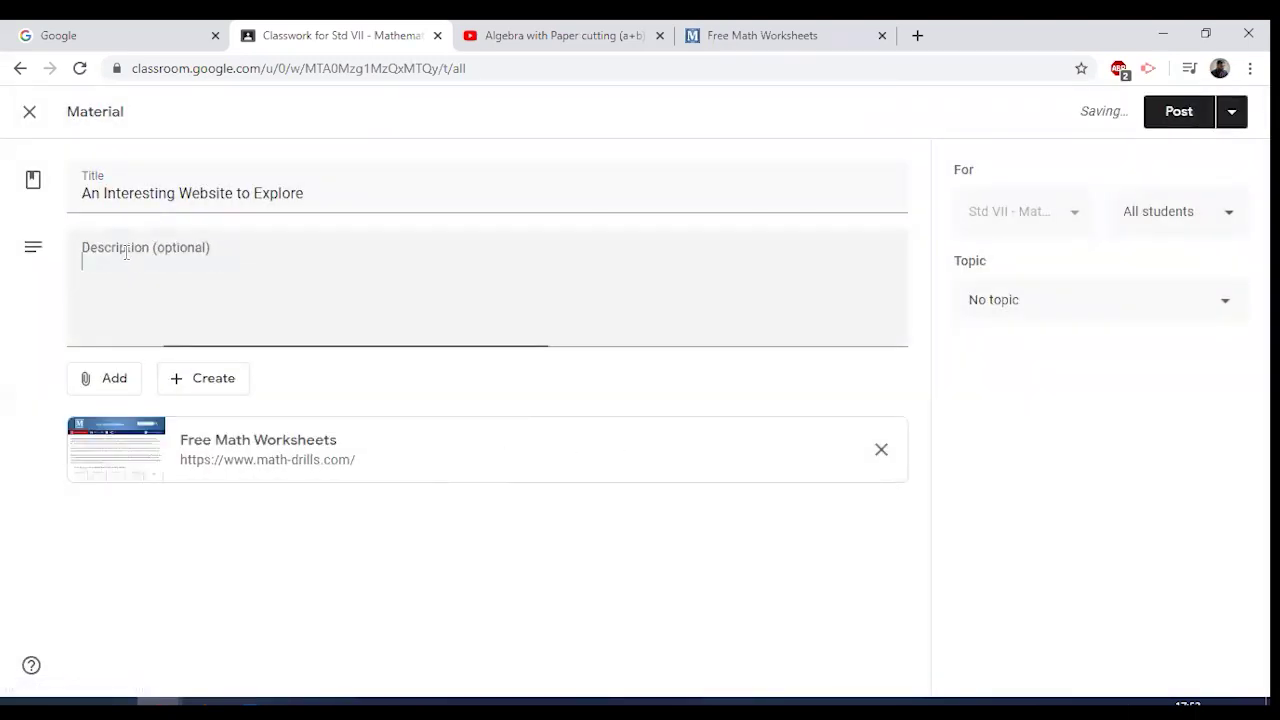
text(Dear Students,)
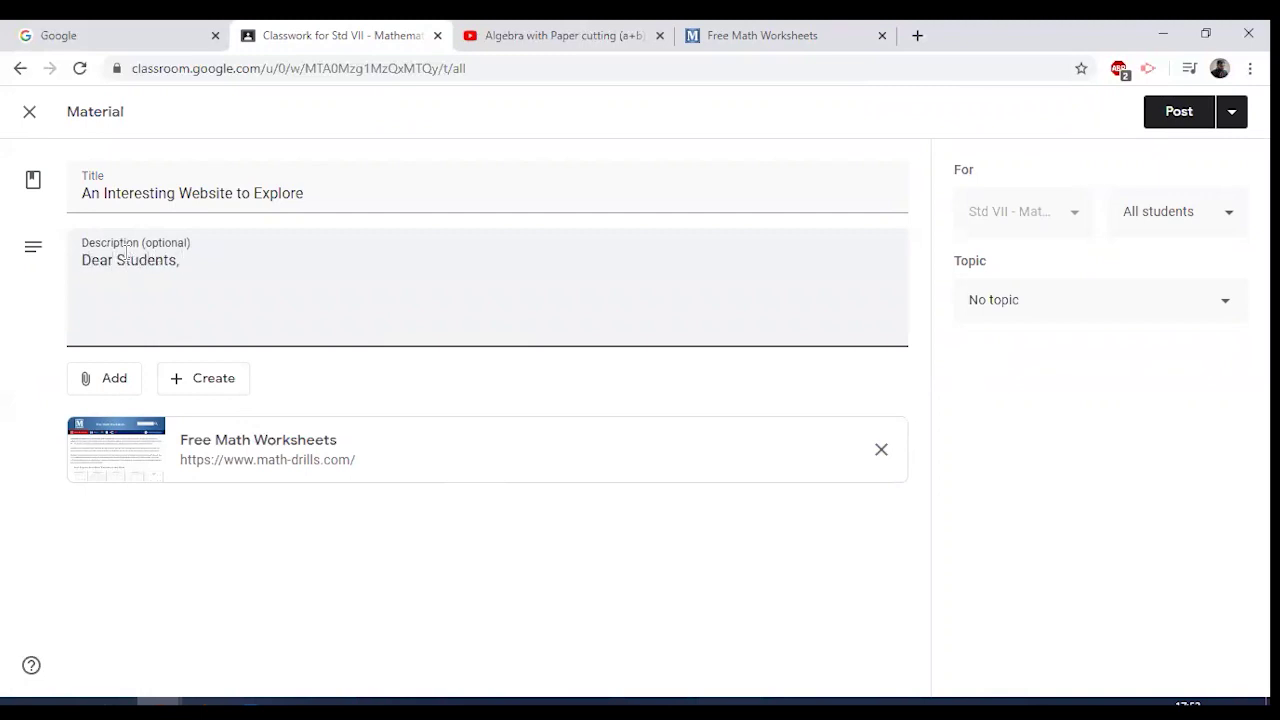
key(Return)
key(Return)
text(Please explore this web)
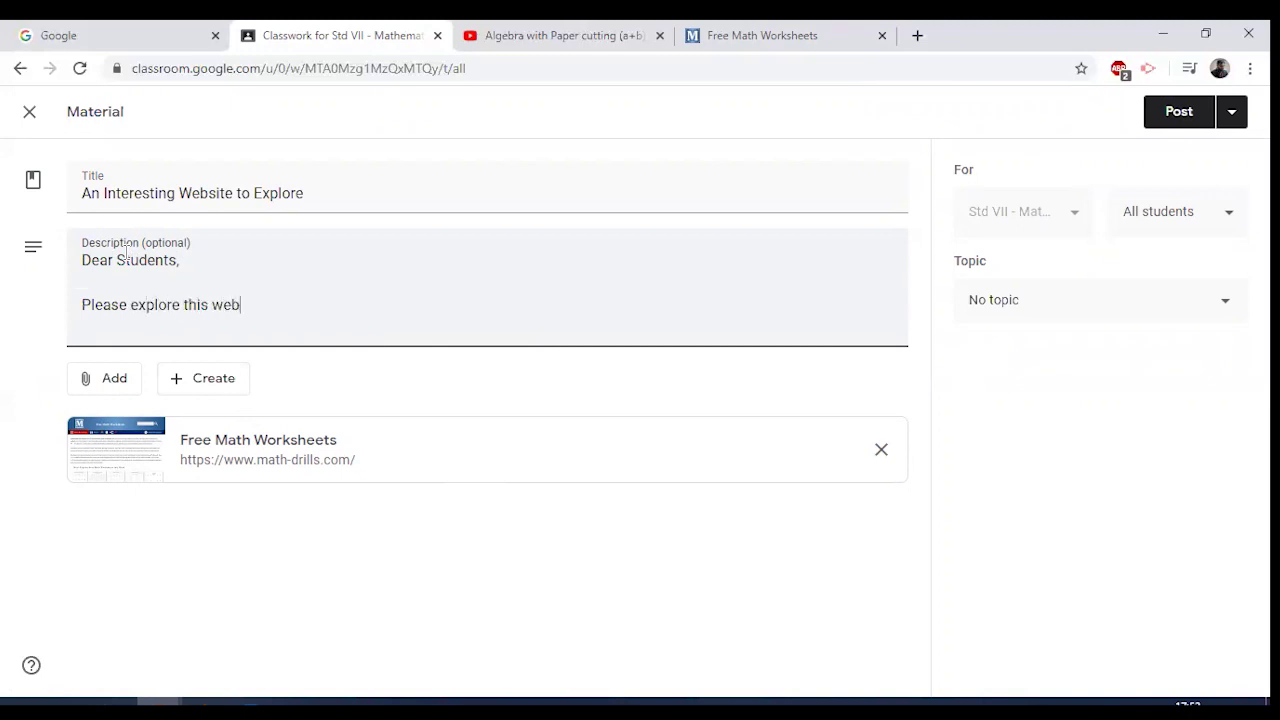
text(site. Don't forget to check)
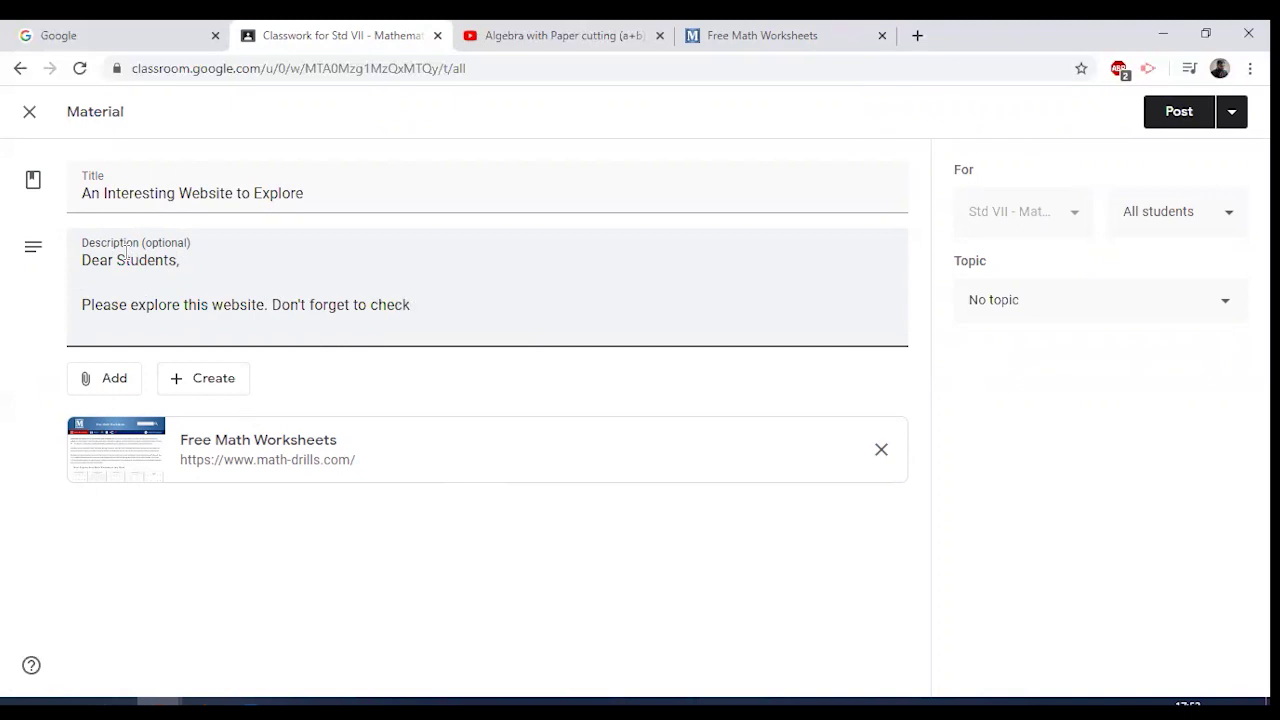
text( out the special math gam)
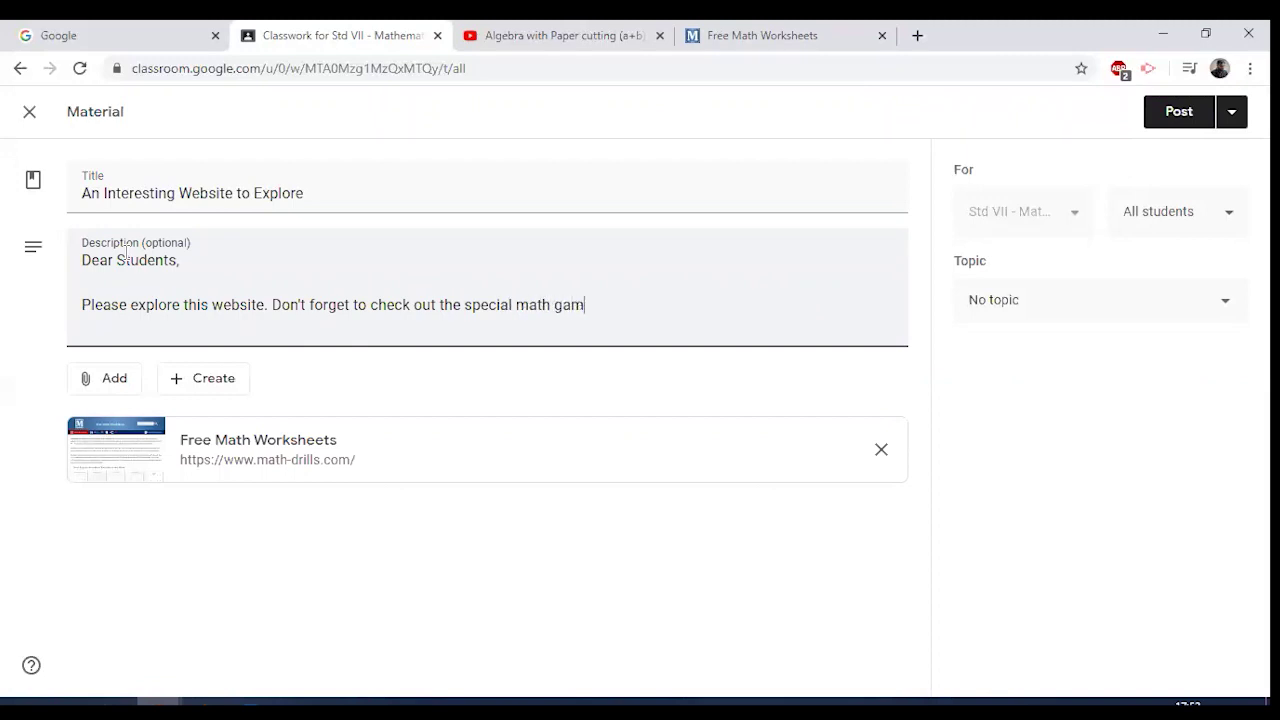
text(es on this at the bottom of the webs)
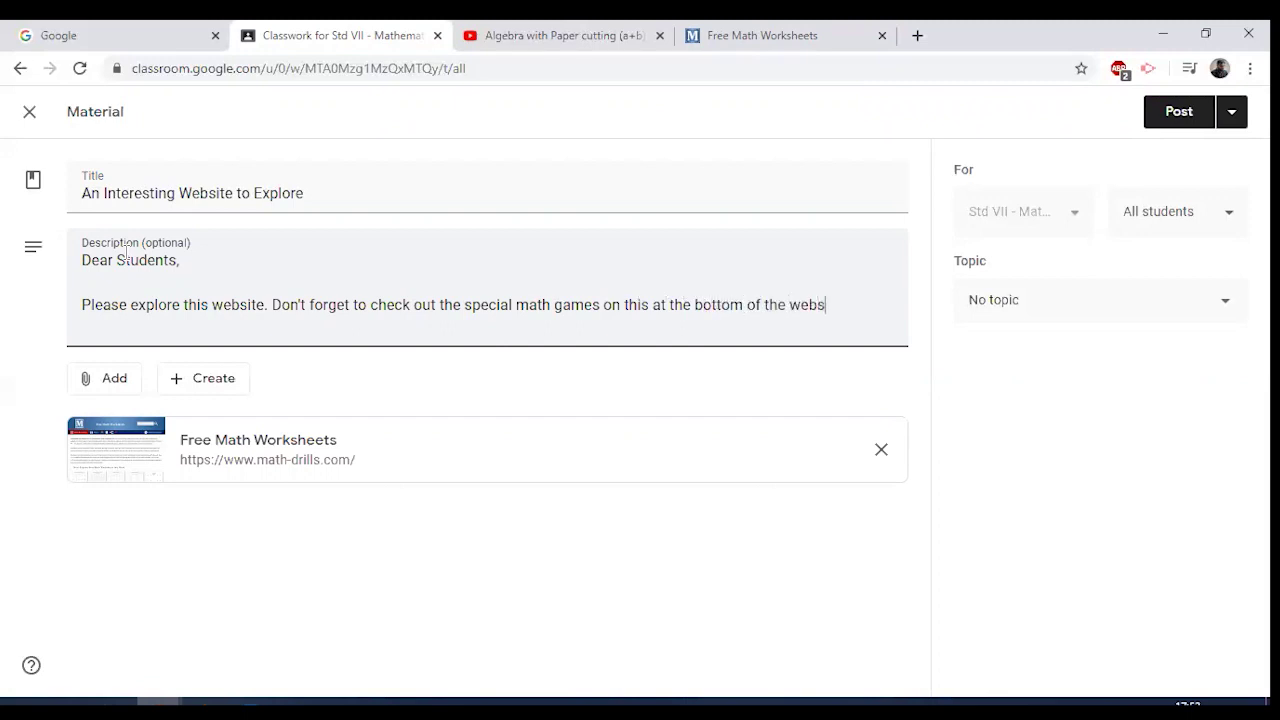
text(ite page.)
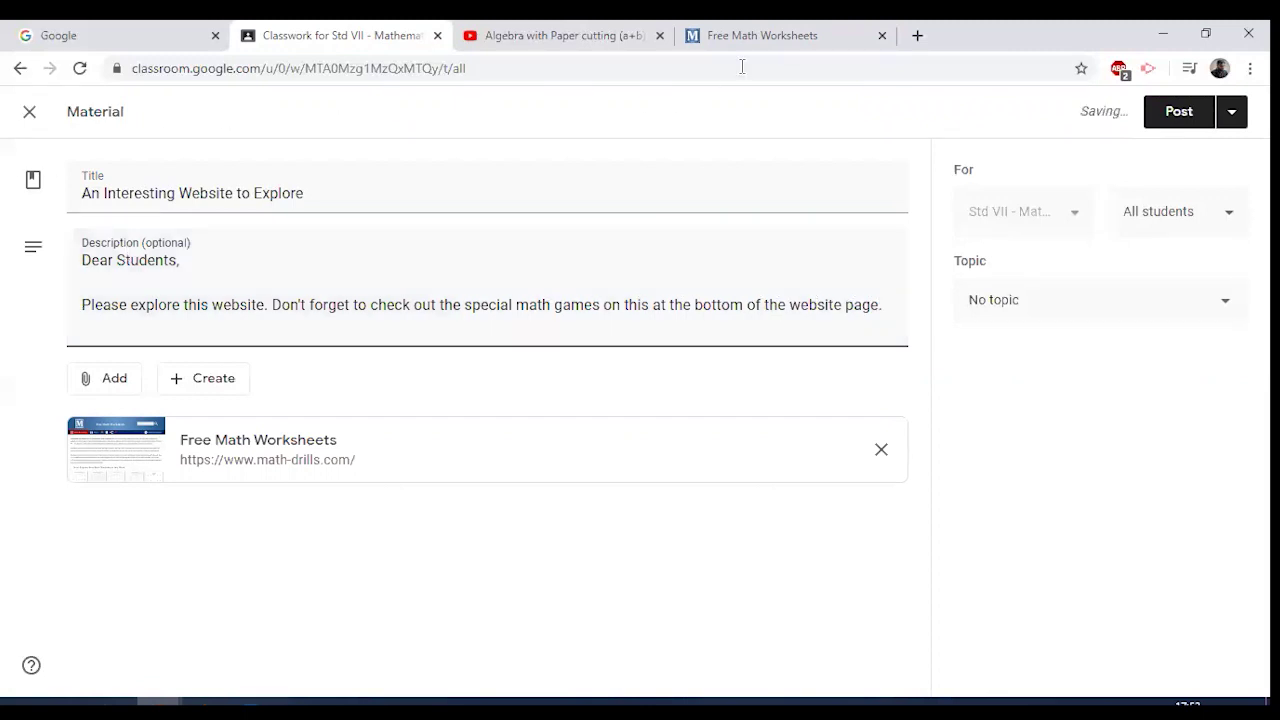
- Assign the material to the Lesson 4 - Algebraic Formulae topic and post it to all students
click(1022, 313)
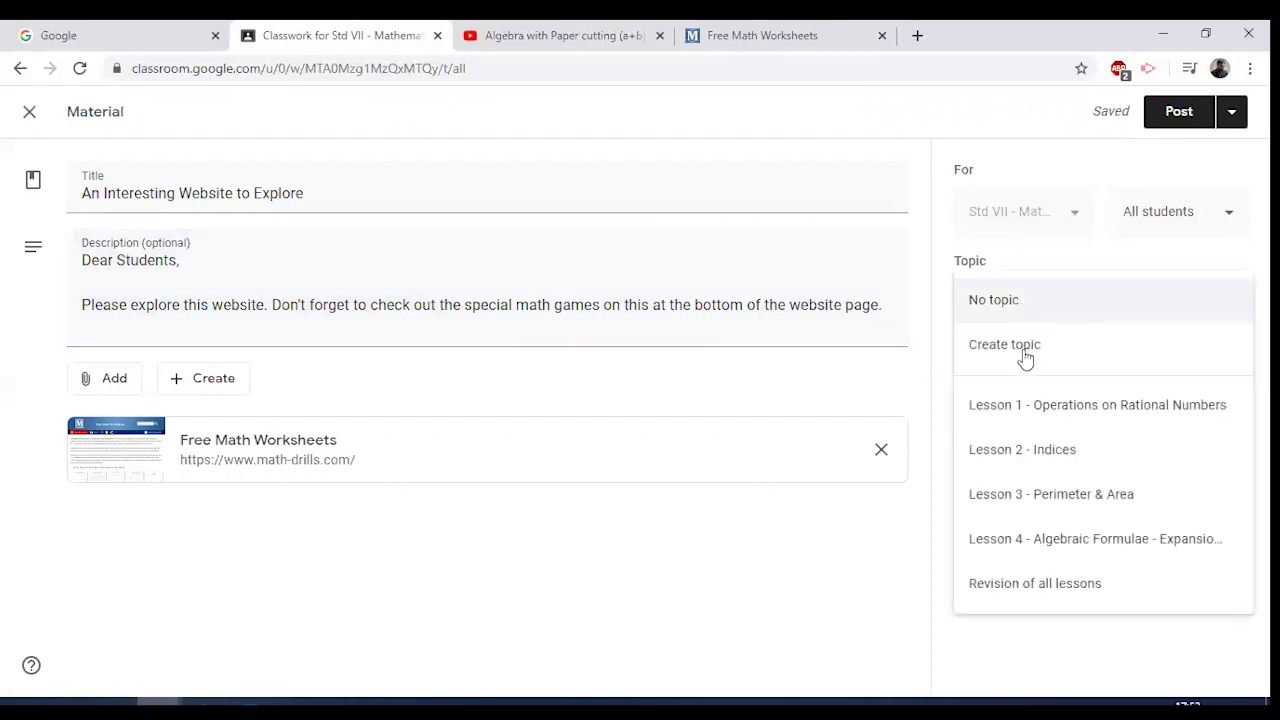
click(1034, 538)
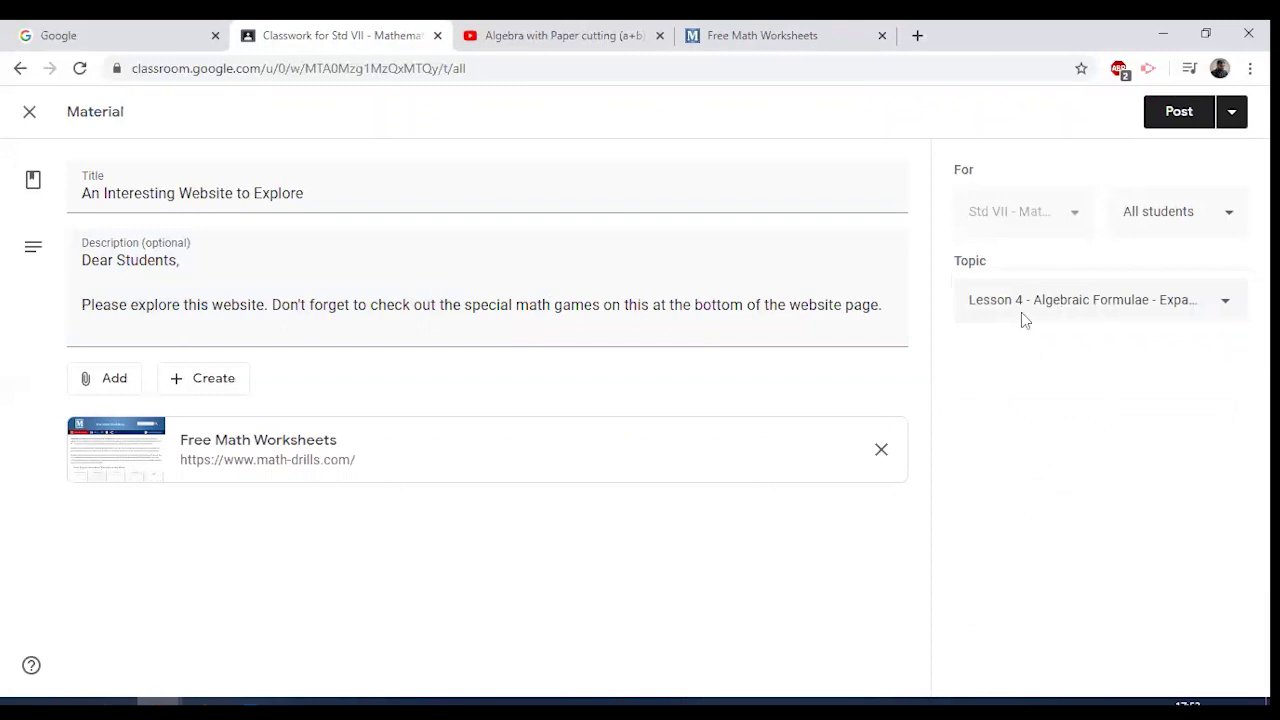
click(1188, 124)
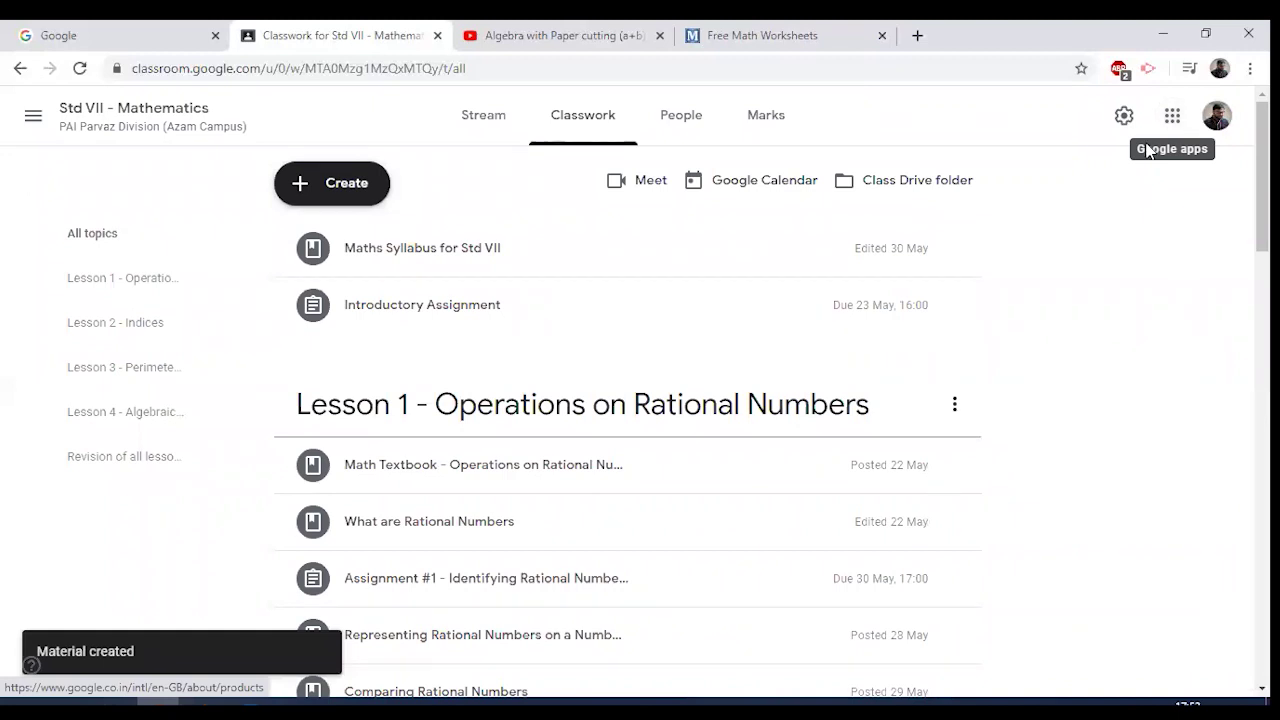
- Start a new assignment in the Std VII - Mathematics classwork and set its points to 50
click(358, 200)
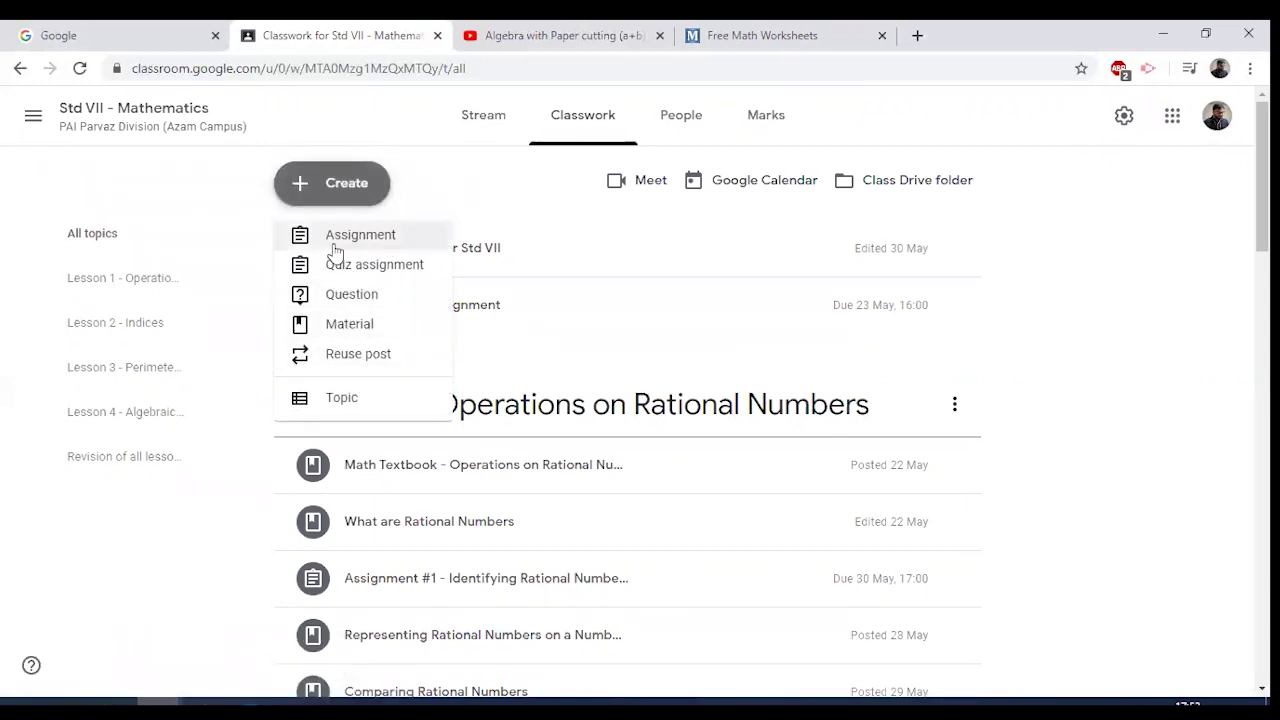
click(336, 242)
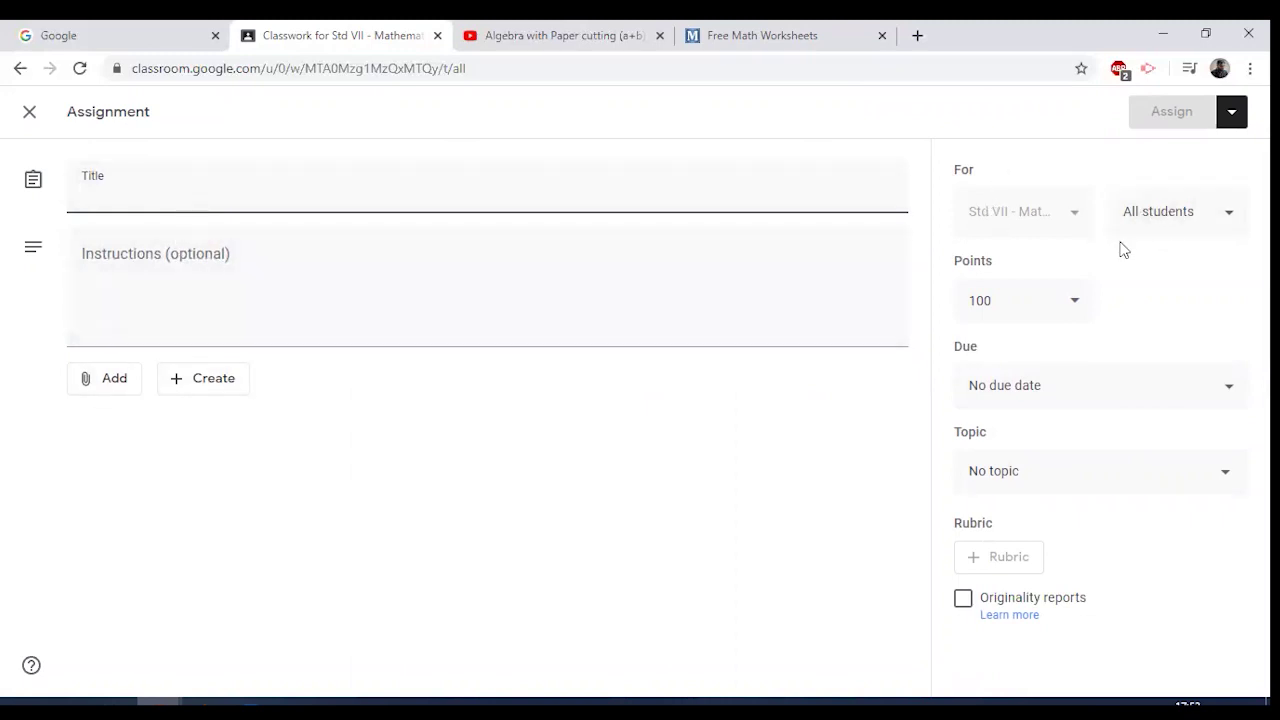
click(1010, 288)
text(50)
click(1160, 343)
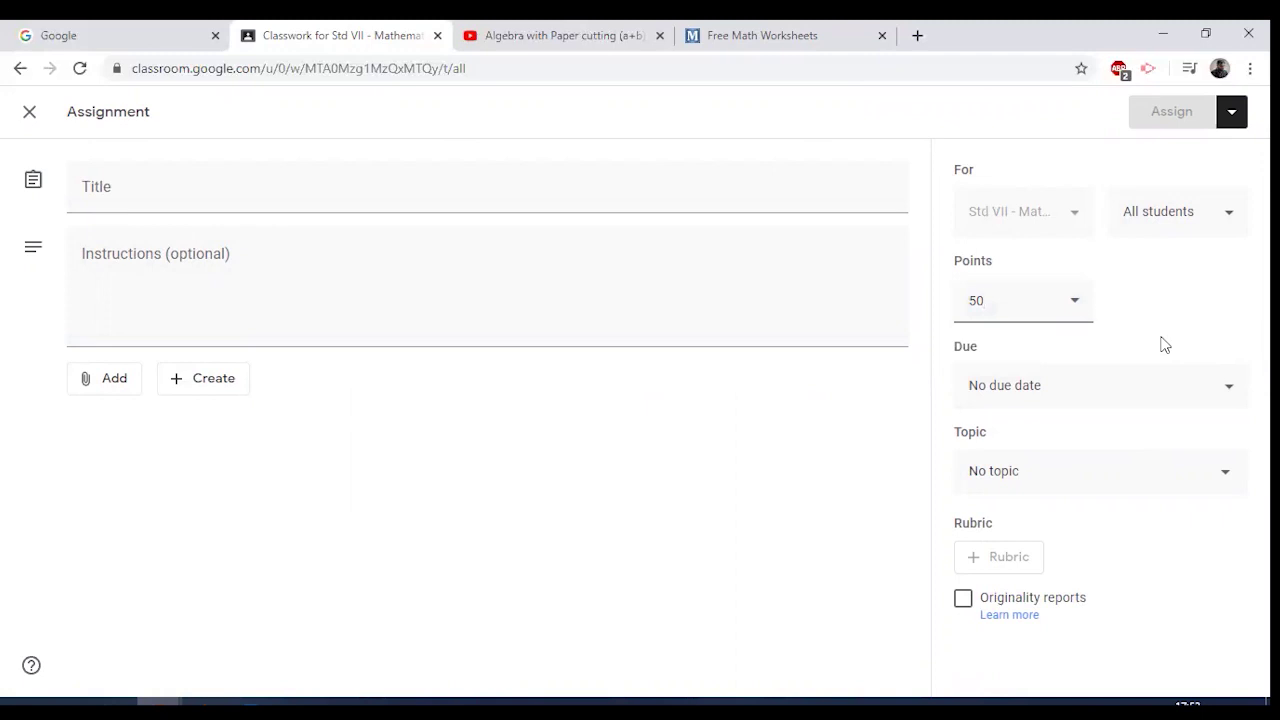
click(1077, 313)
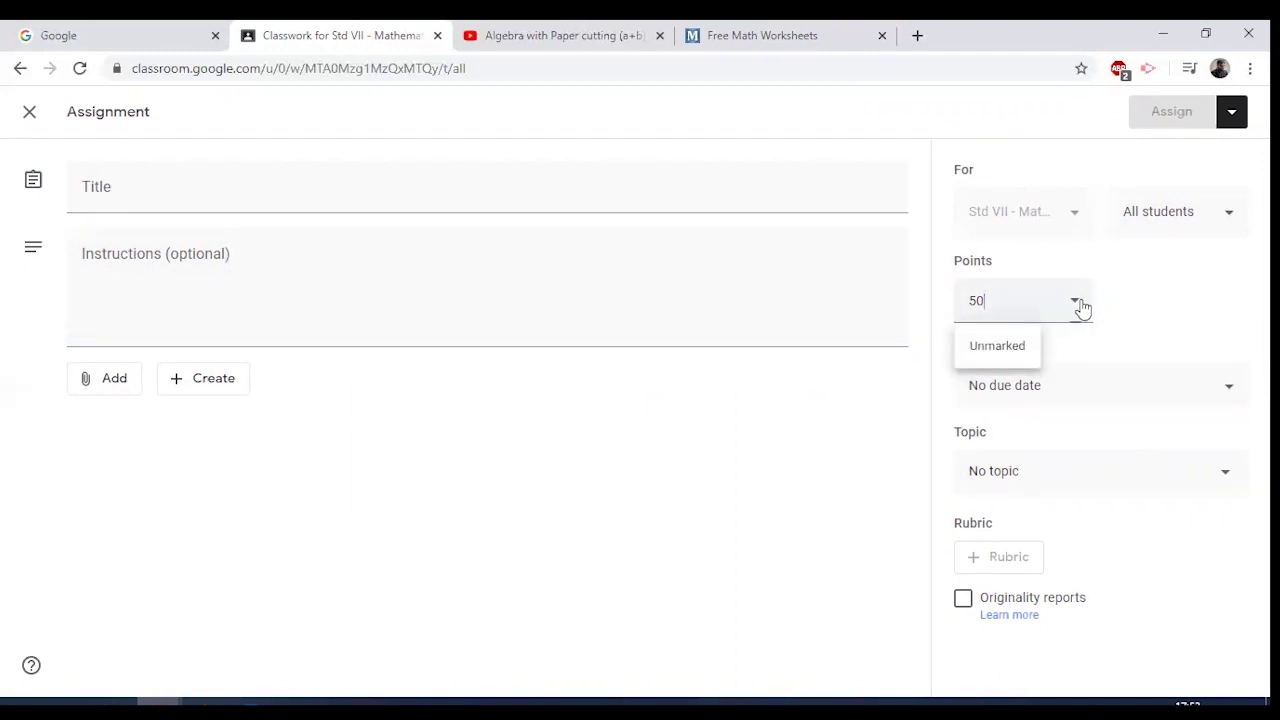
click(1162, 311)
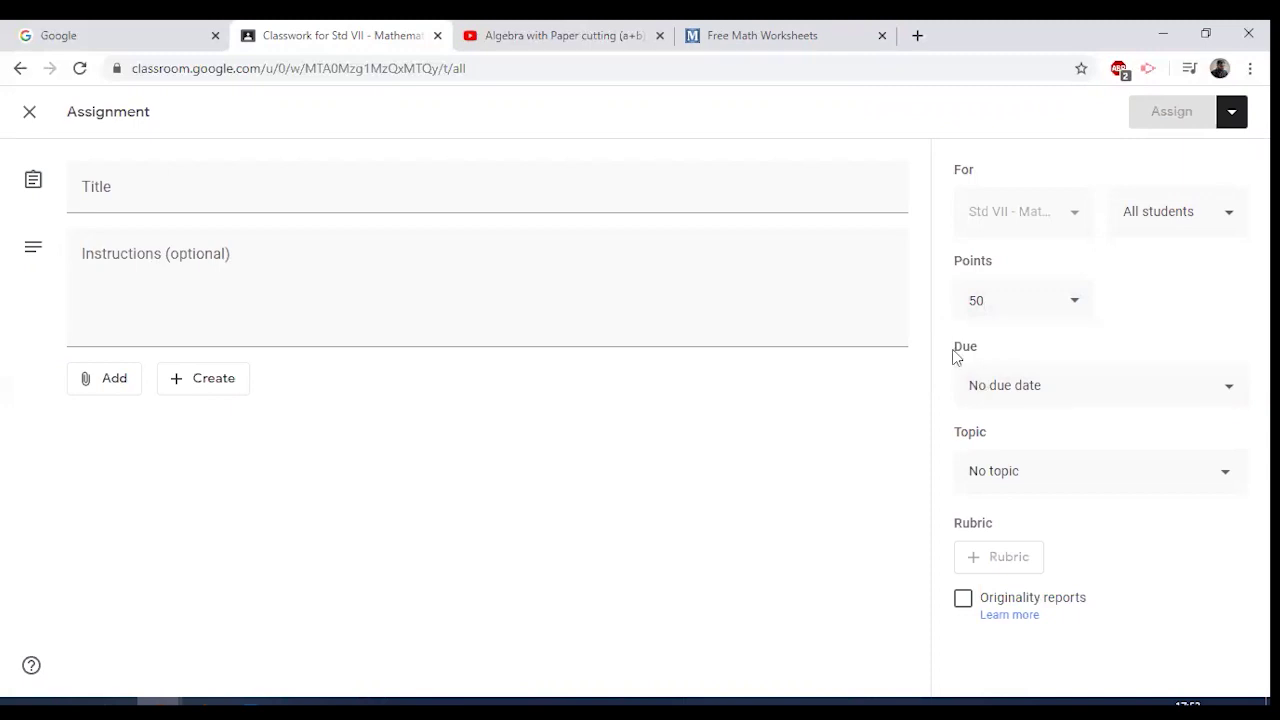
- Set the assignment's due date to 5 Jun 2020 and its due time to 17:00
click(1023, 397)
click(1042, 457)
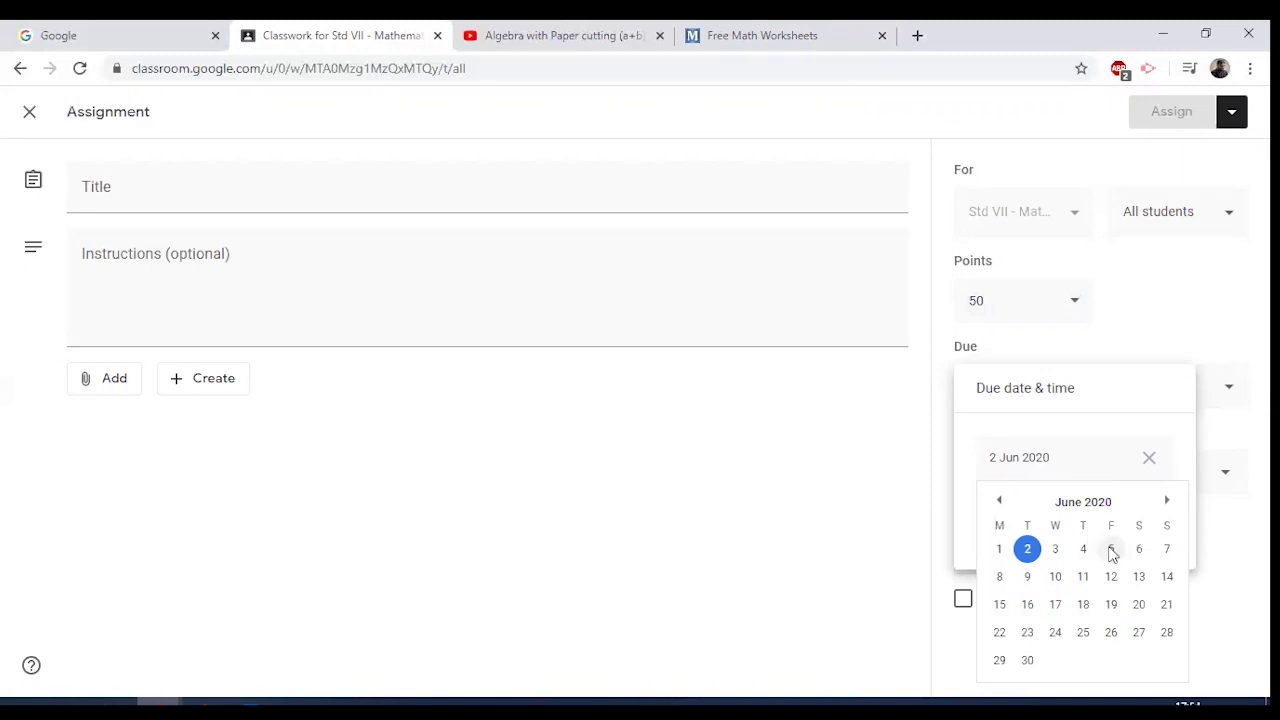
click(1111, 550)
click(1023, 517)
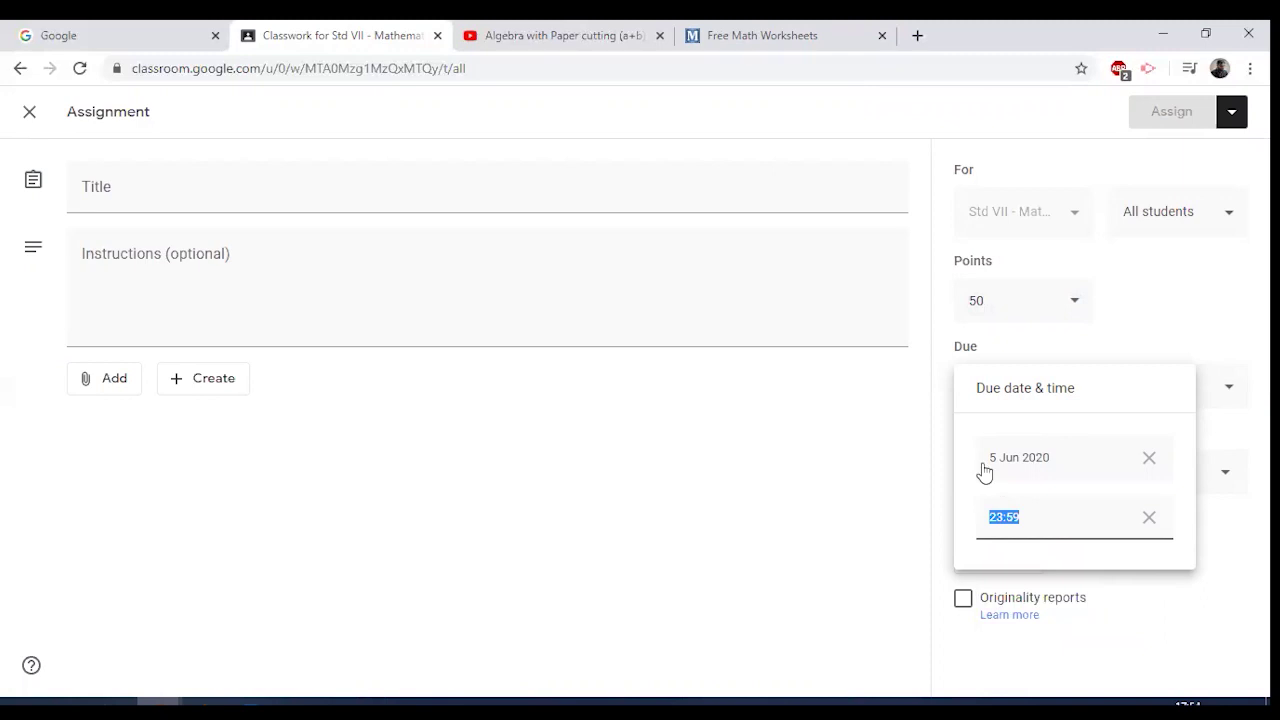
text(17)
click(874, 524)
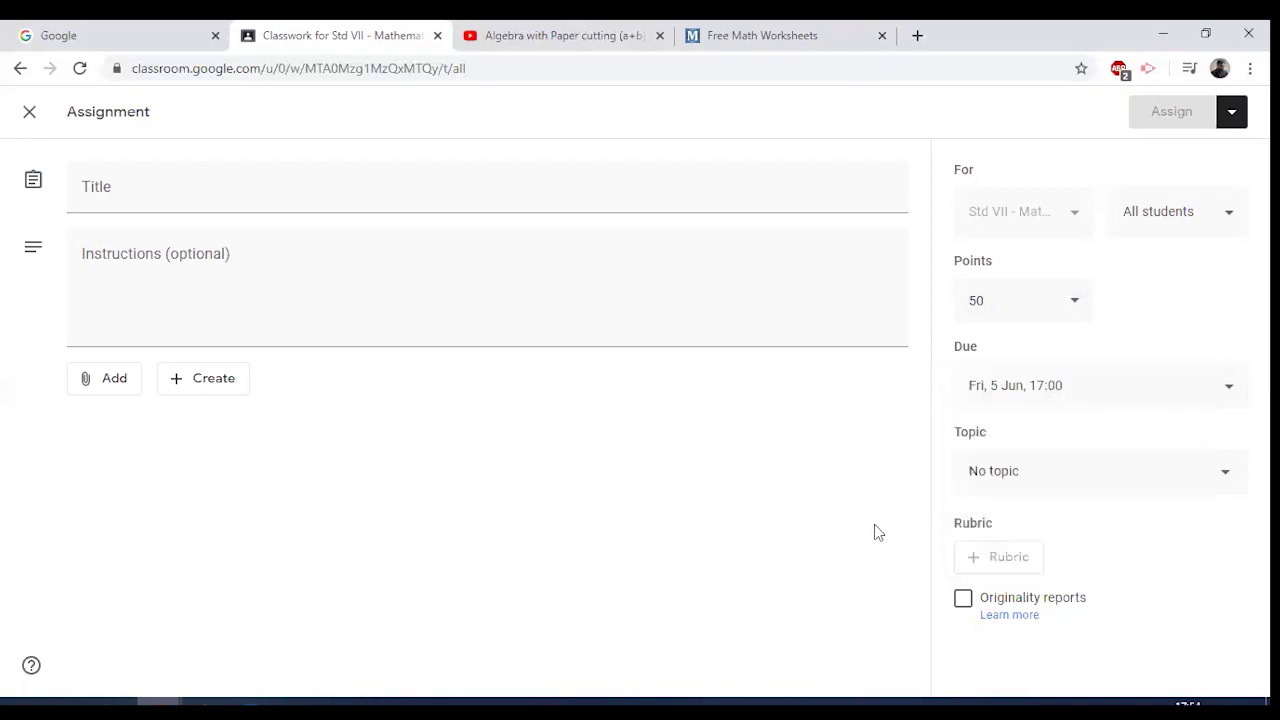
- Search Google Drive for "assign" and attach the original "Assignment #10 - Squaring Algebraic Expressions" document to the assignment
click(115, 380)
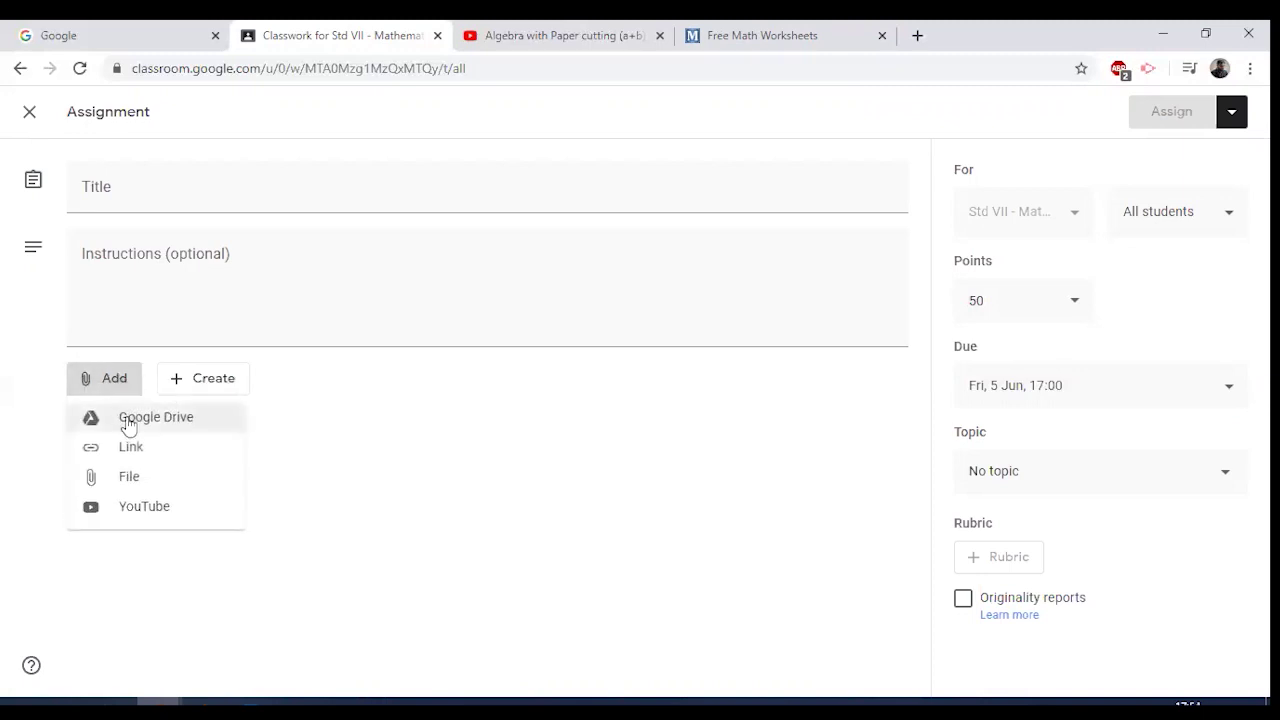
click(117, 418)
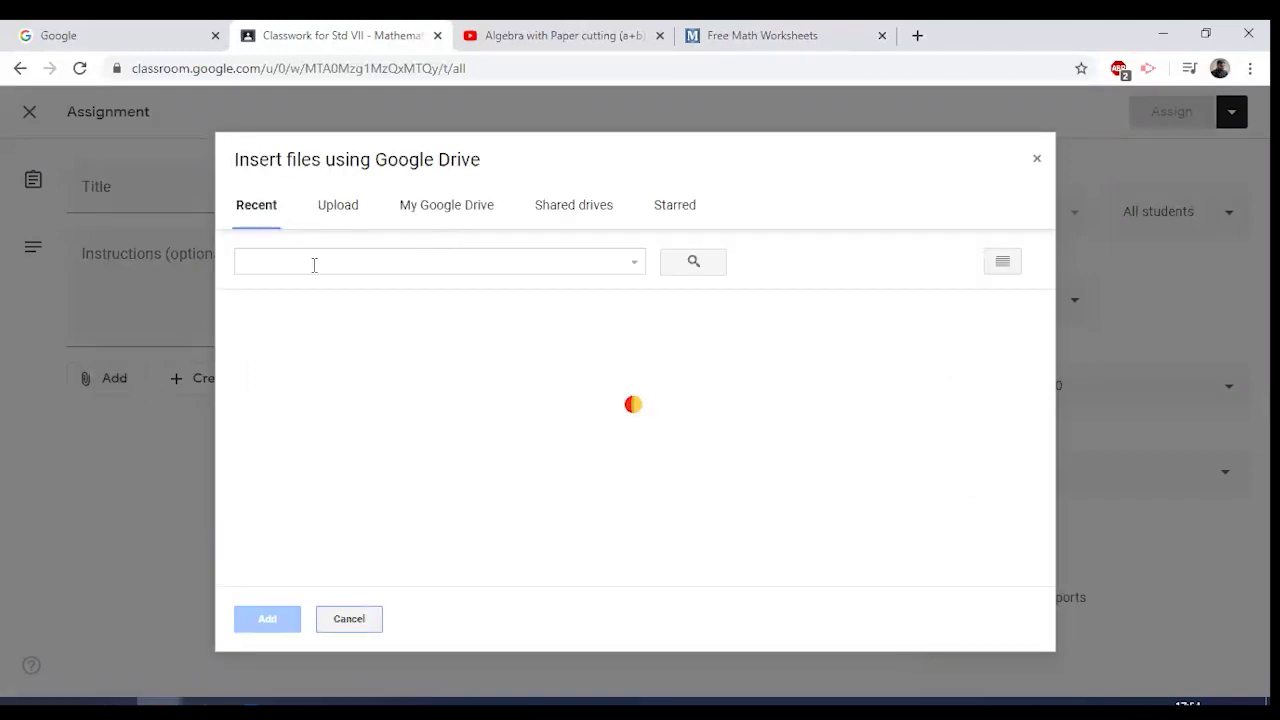
click(340, 265)
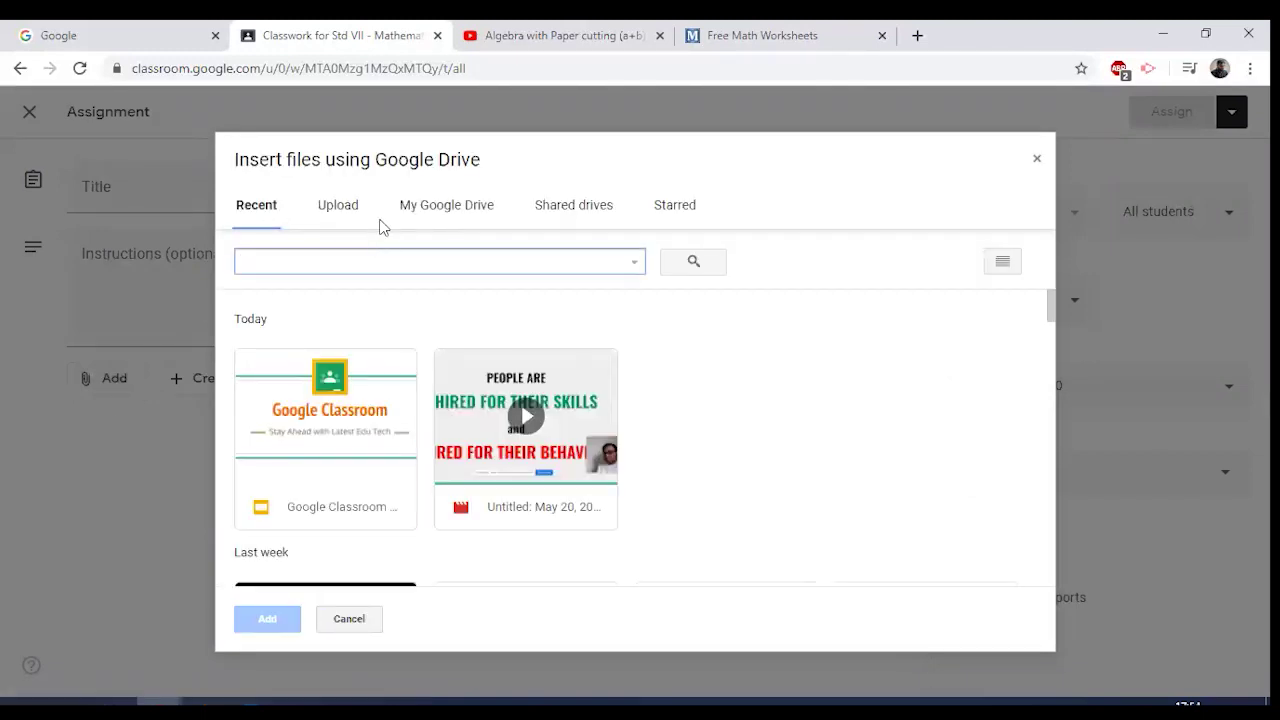
text(assign)
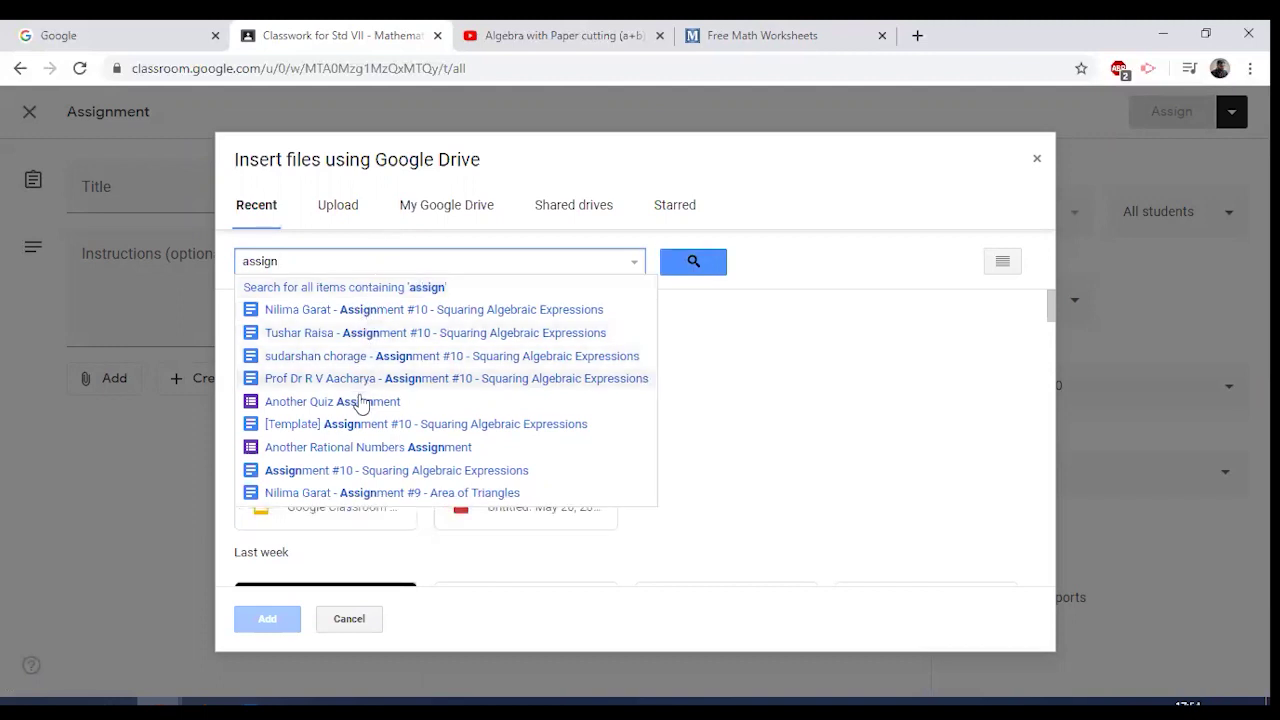
click(400, 472)
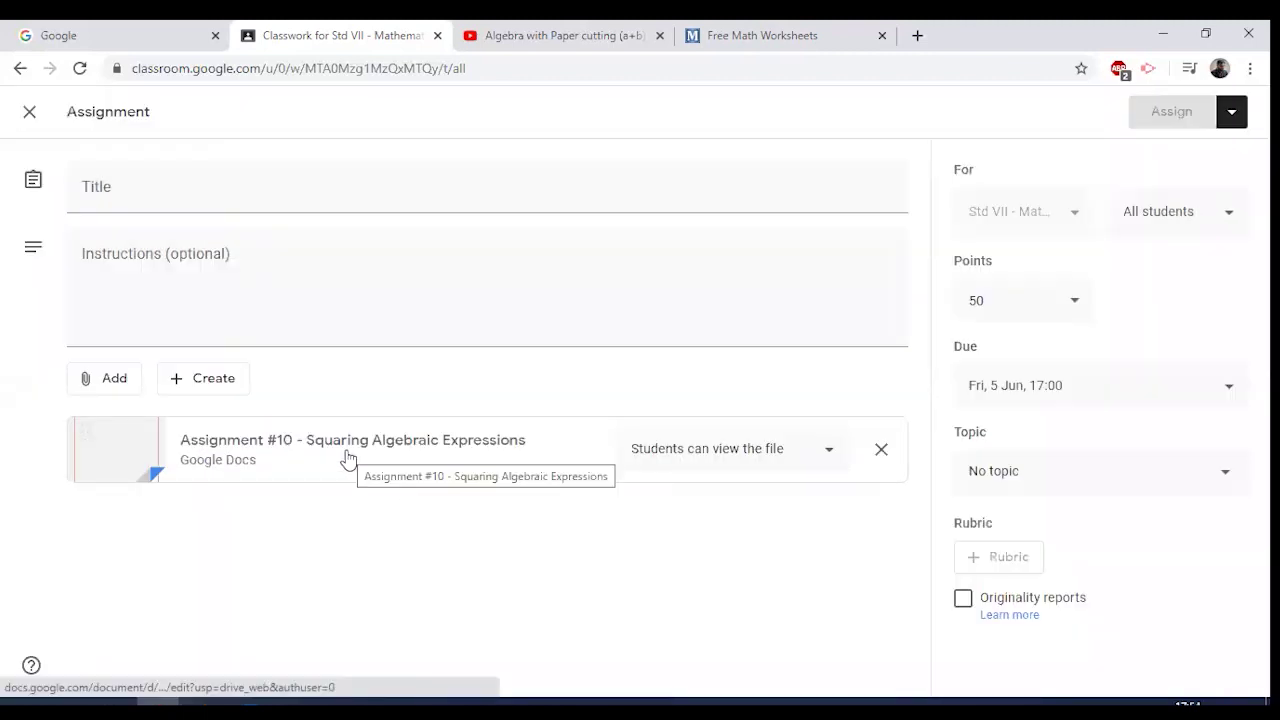
- Open the attached Assignment #10 document to check its questions, and close it again to return to the assignment
click(378, 444)
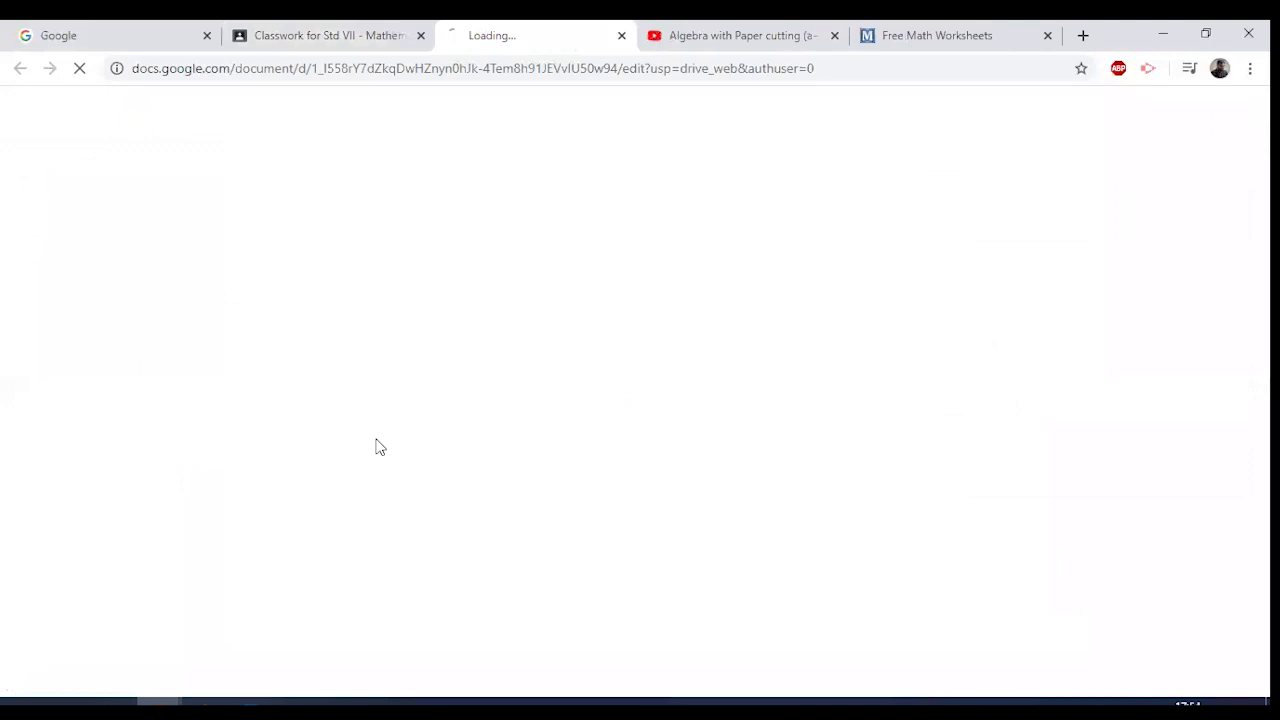
click(300, 35)
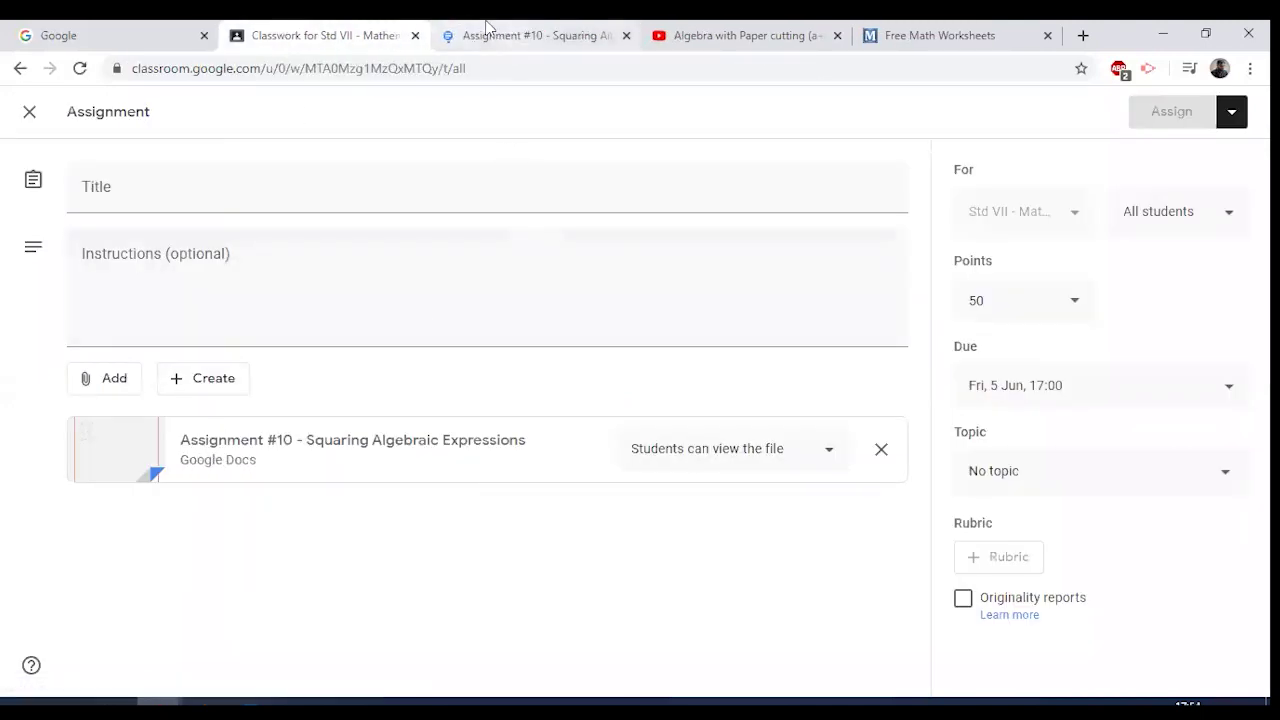
click(516, 32)
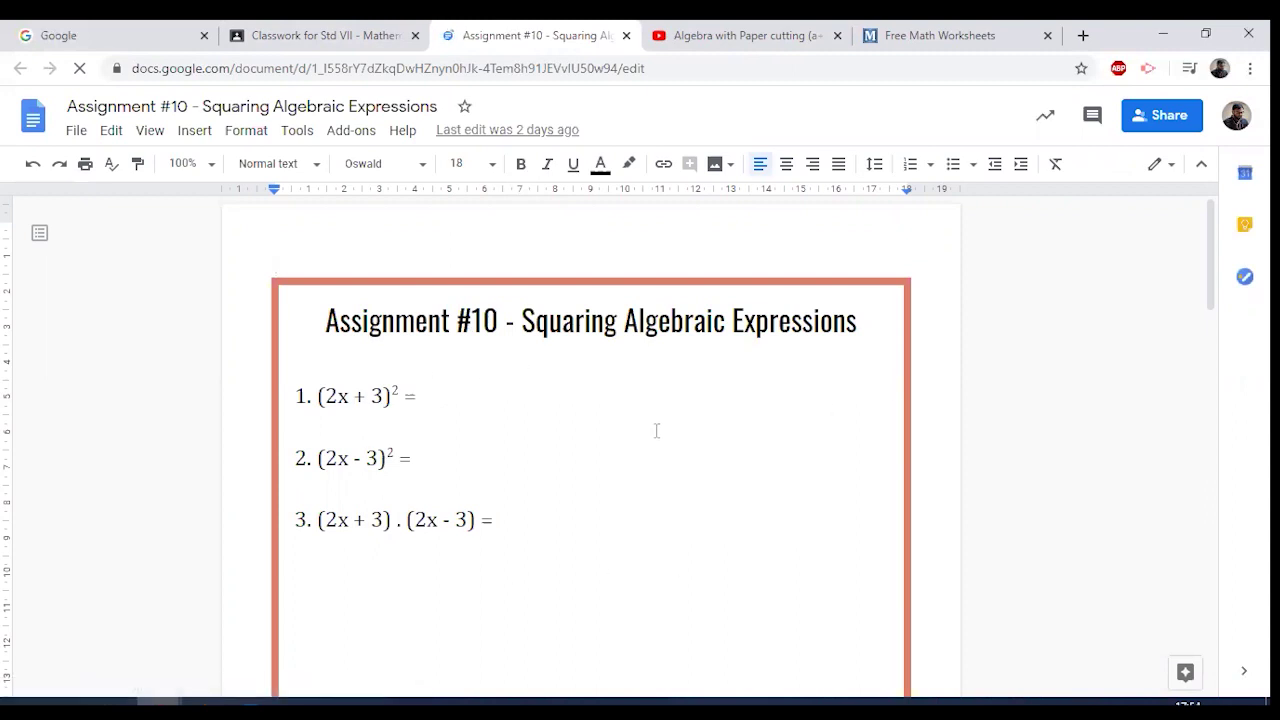
click(446, 381)
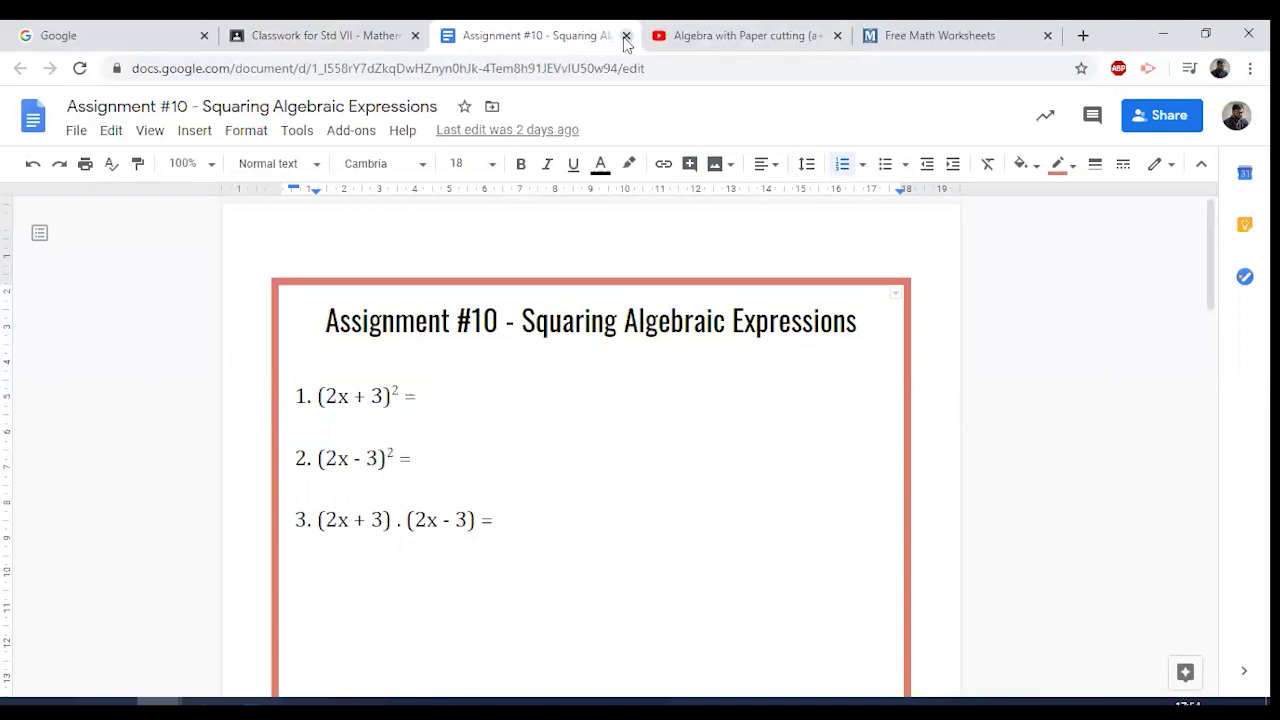
click(626, 35)
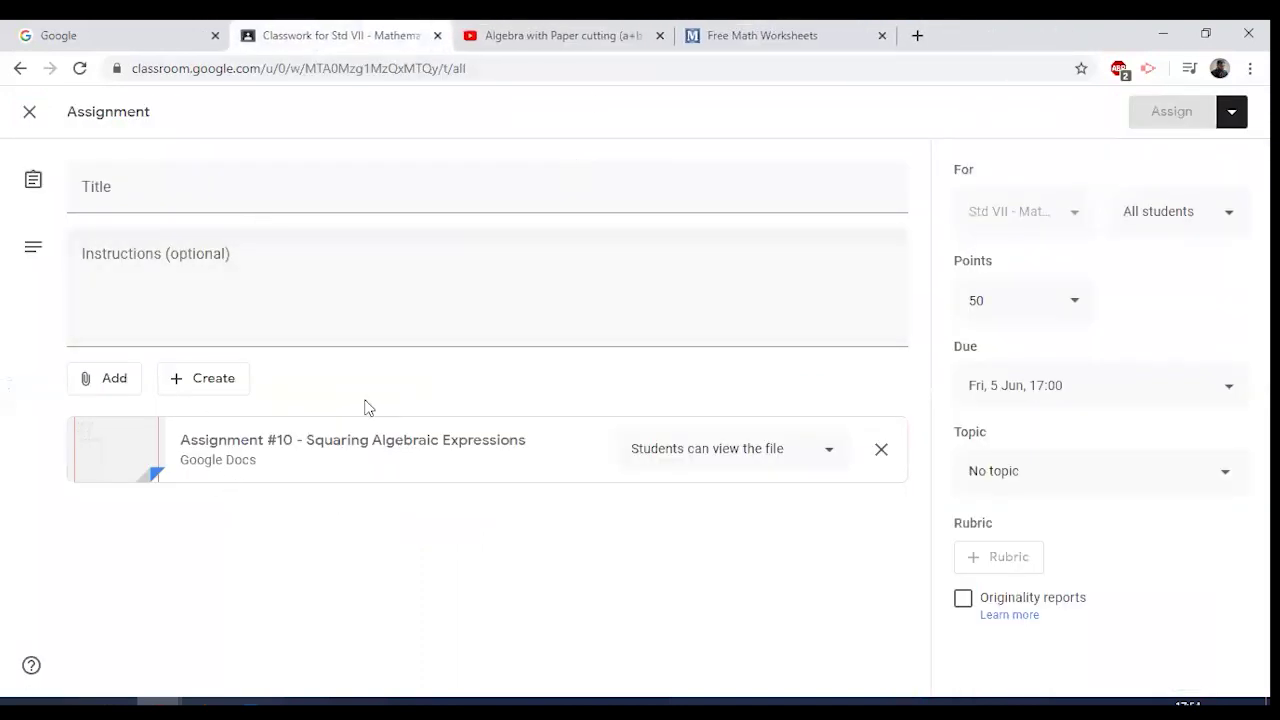
- Title the assignment "Assignment #10 - Squaring Algebraic Expressions"
click(156, 191)
text(Assignment)
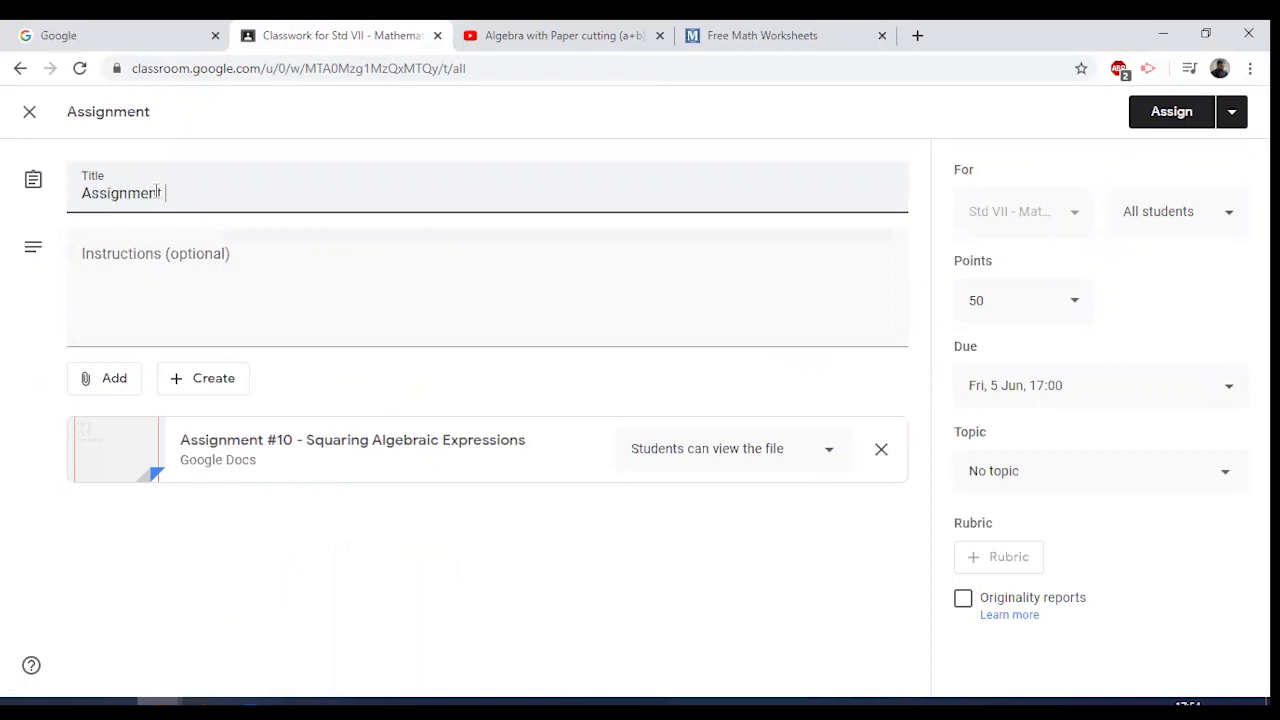
text( #10 - Squ)
text(a)
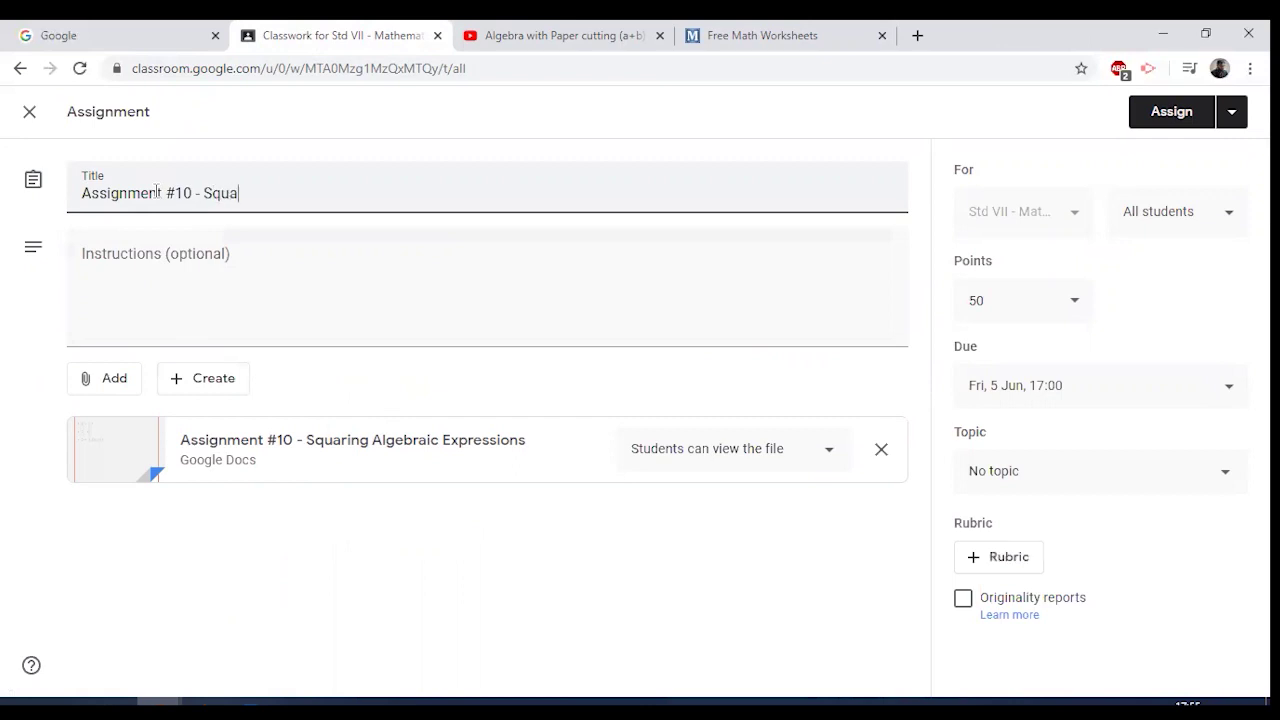
text(ring Algebraic Exp)
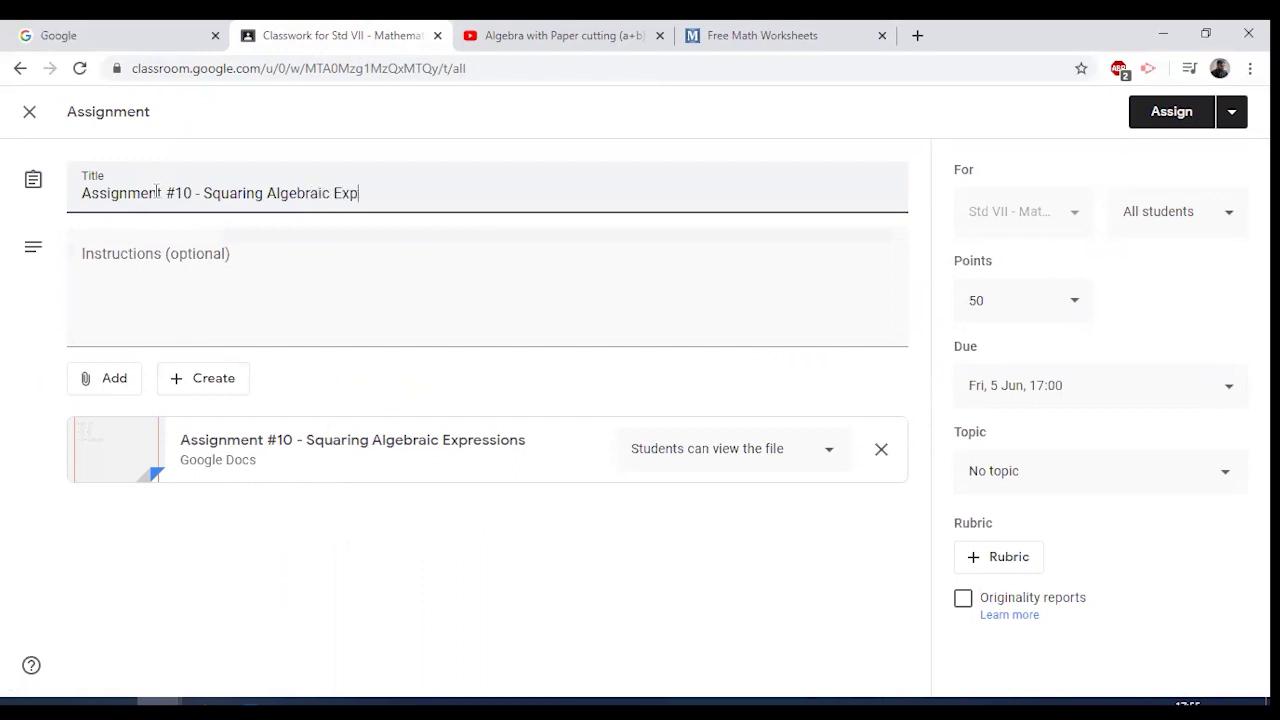
text(ressions)
- Enter the assignment instructions "Please solve these questions in the shared Google Doc itself and submit."
click(130, 258)
text(Please)
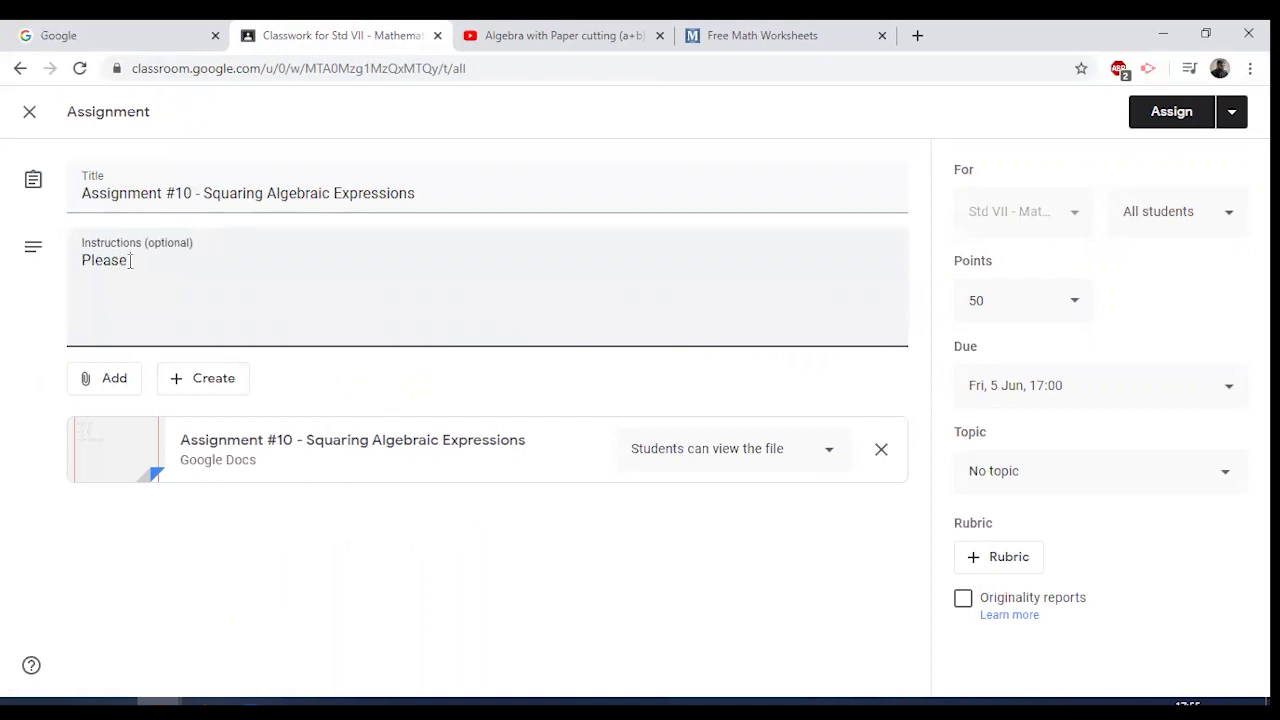
text( solve these qu)
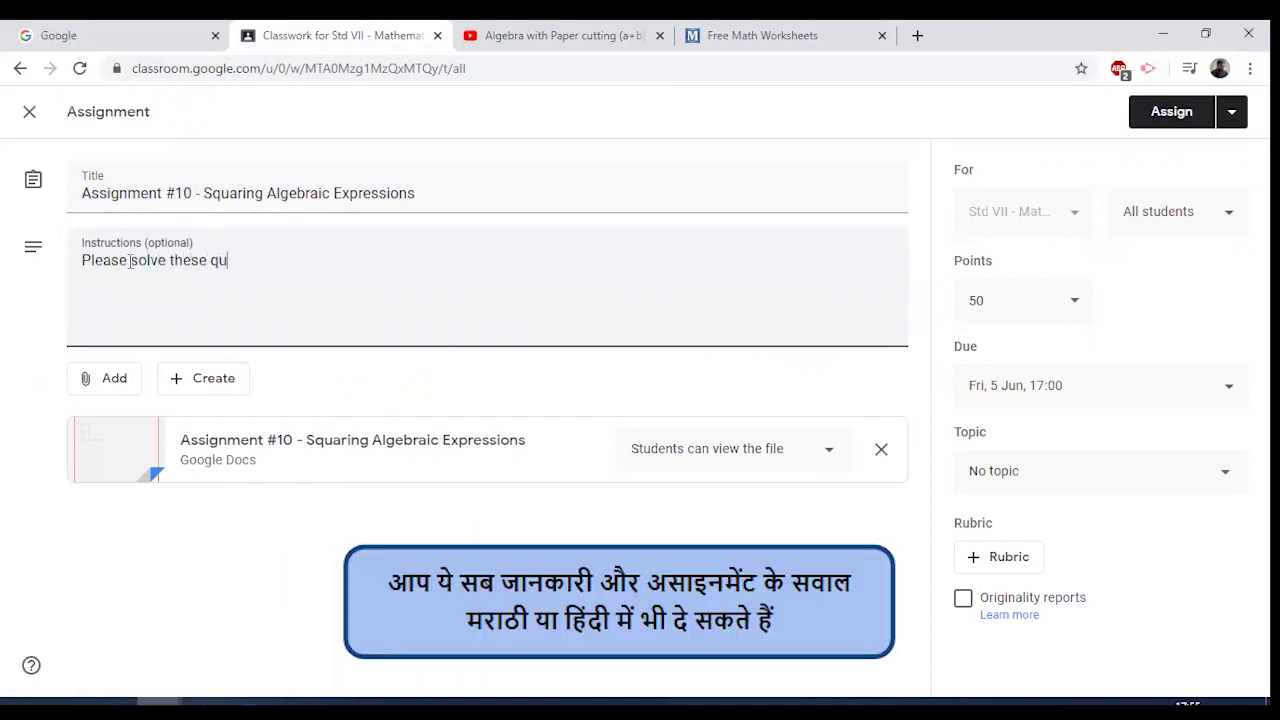
text(estions in the Goog)
key(BackSpace)
key(BackSpace)
key(BackSpace)
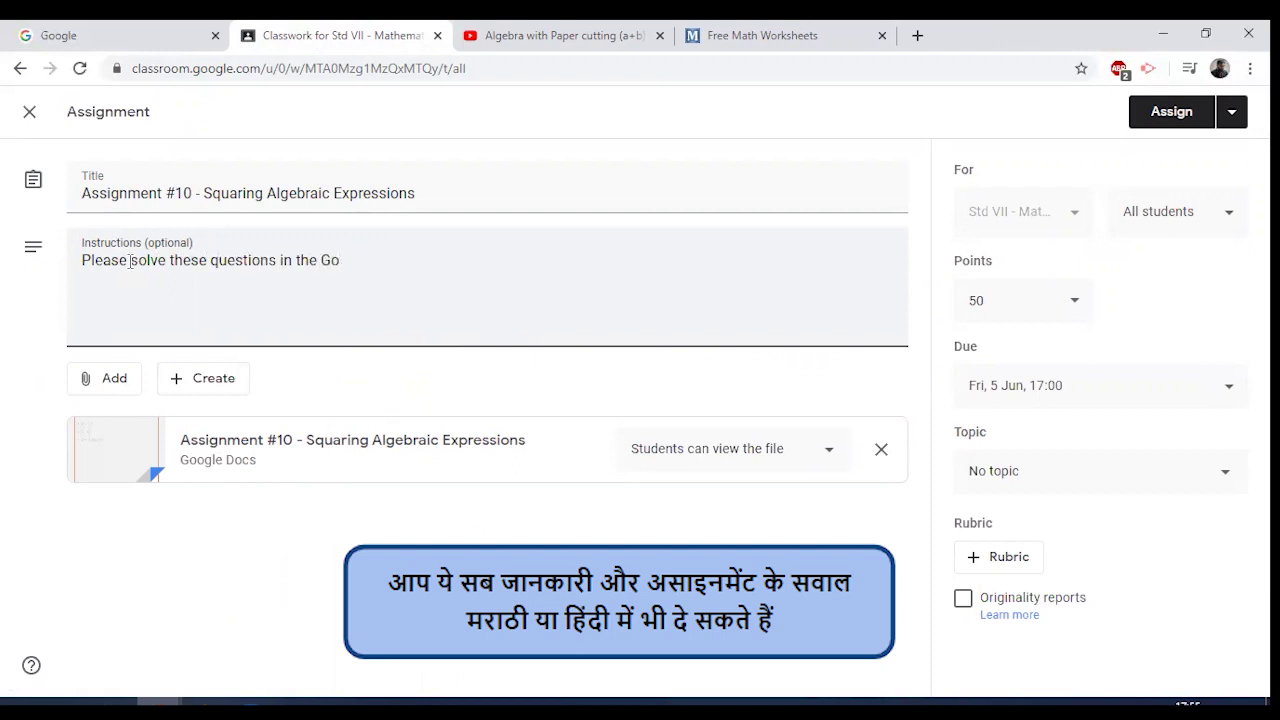
key(BackSpace)
text(shared Do)
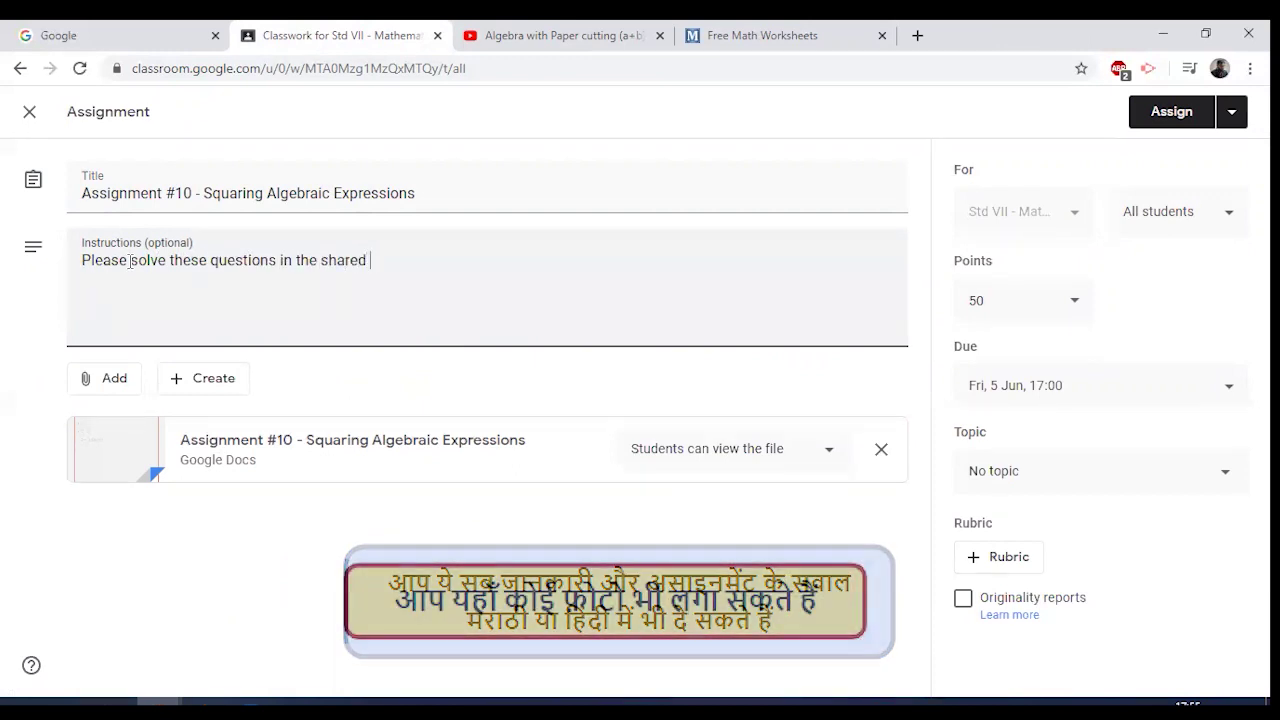
key(BackSpace)
key(BackSpace)
text(Go)
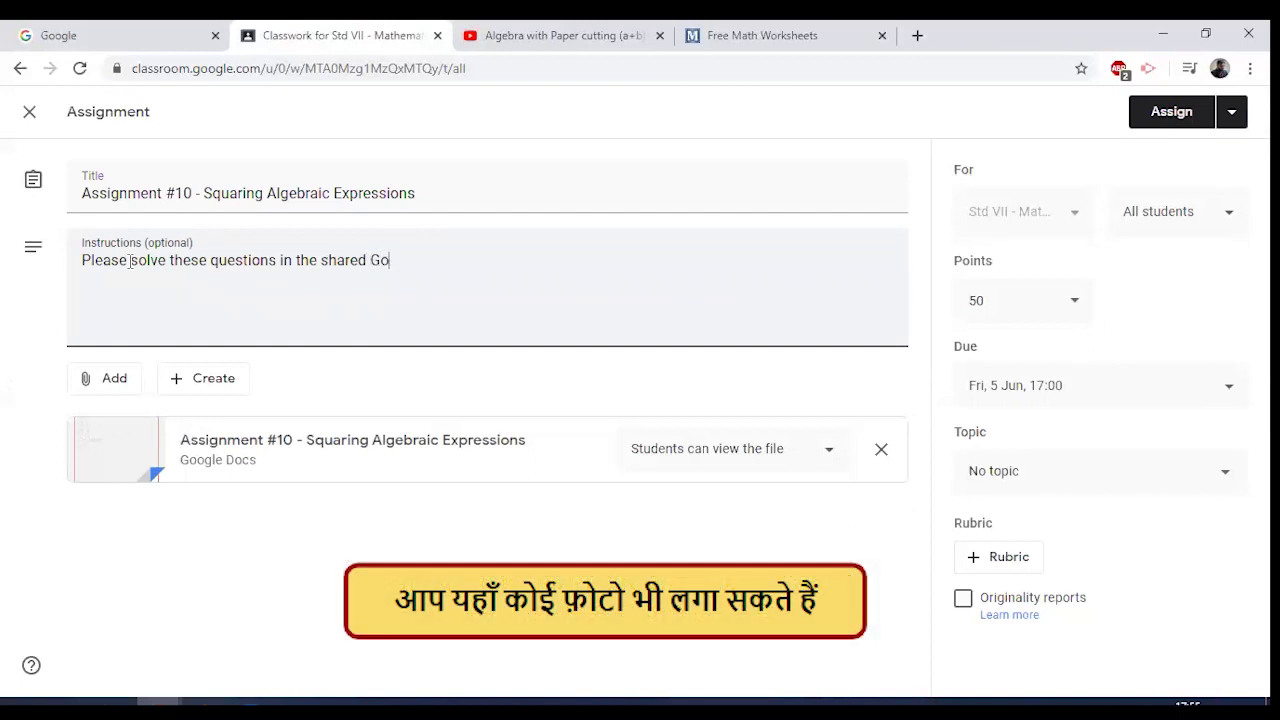
text(ogle Doc itself and submit.)
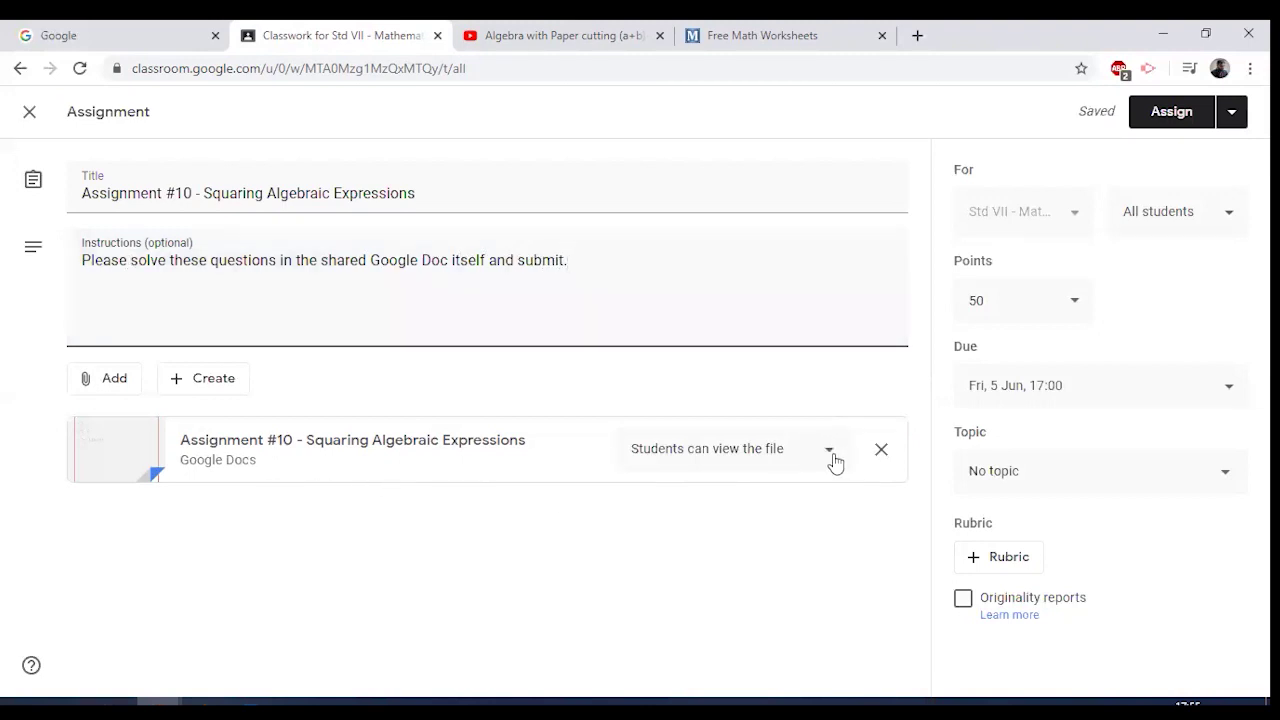
- Set the attached document to make a copy for each student and choose the Lesson 4 - Algebraic Formulae topic
click(829, 455)
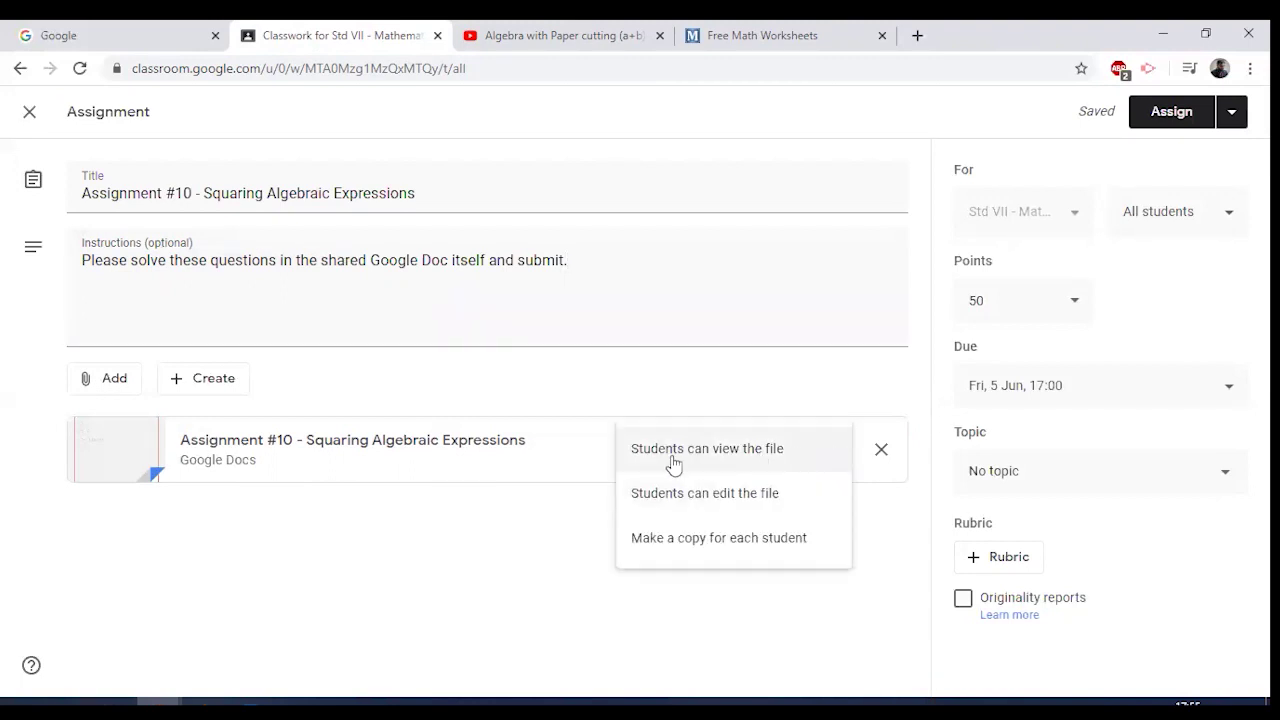
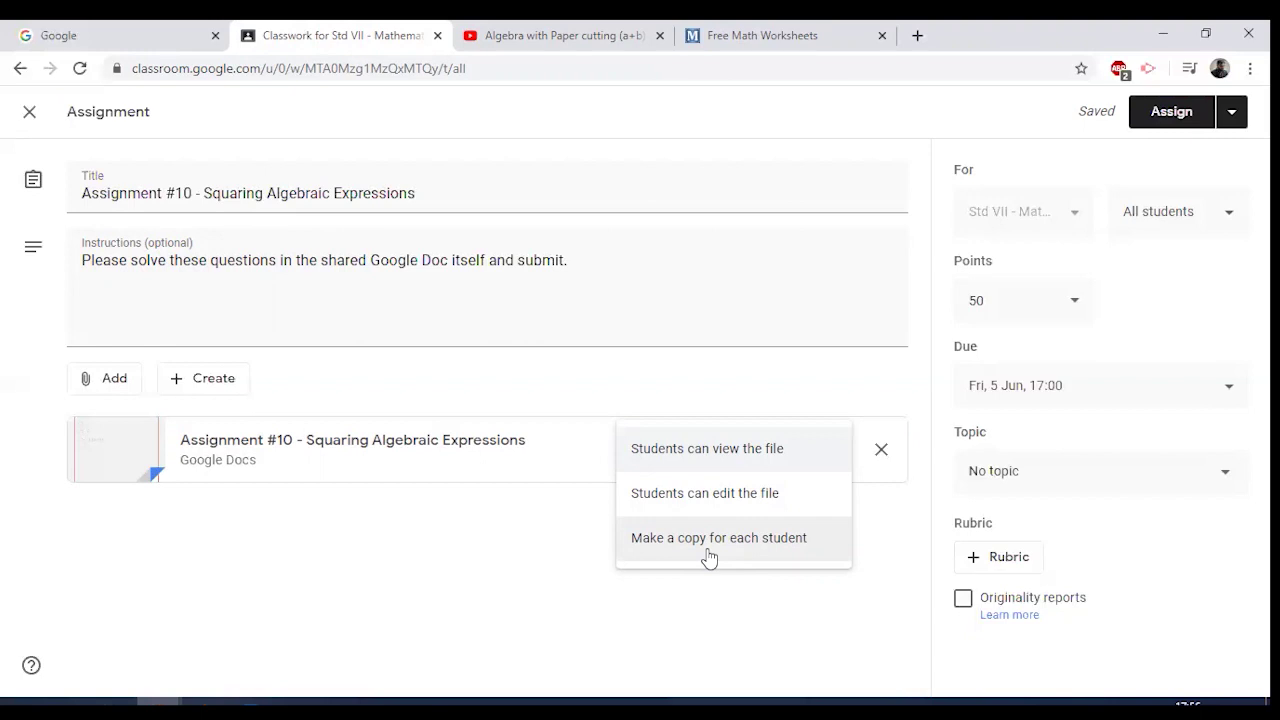
click(756, 548)
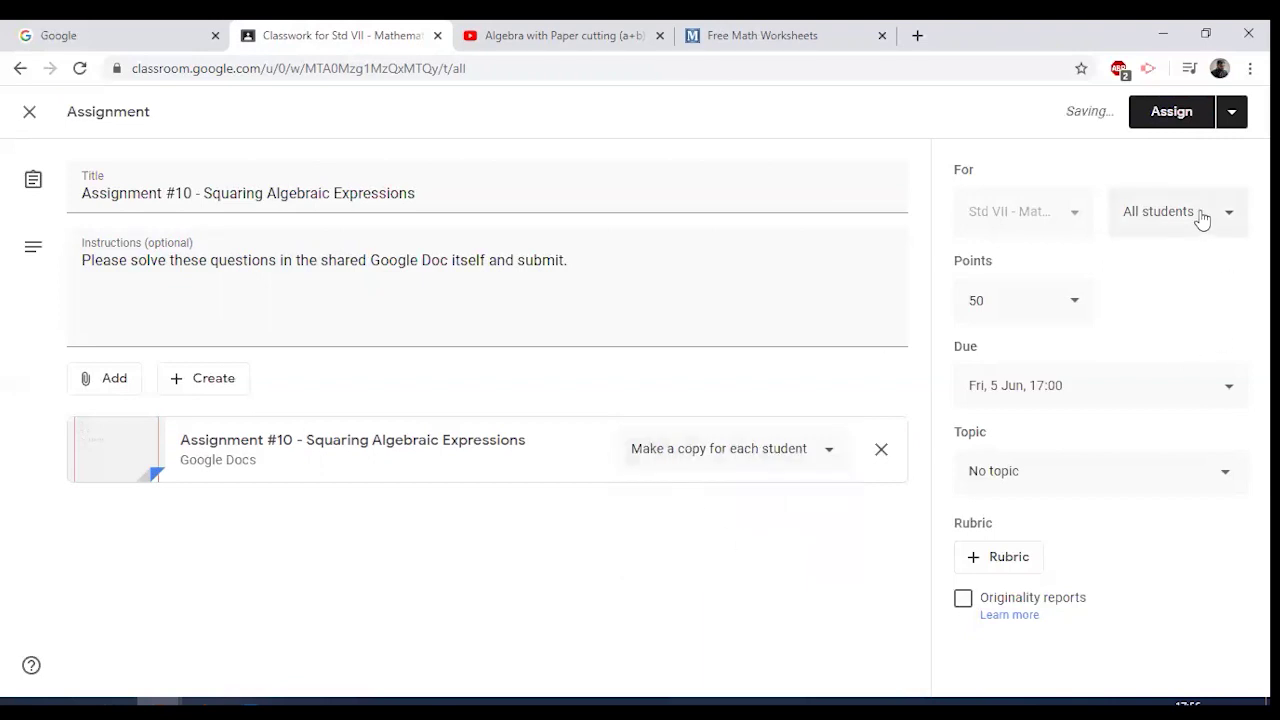
click(1050, 480)
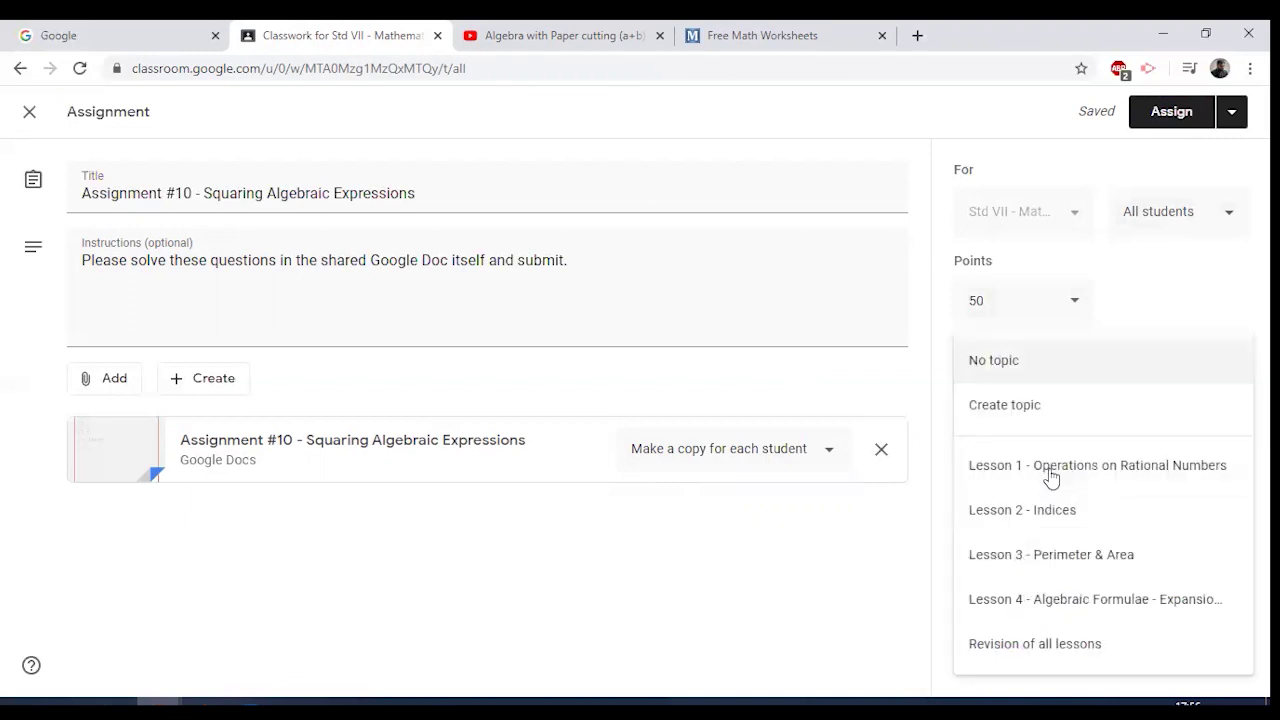
click(1022, 600)
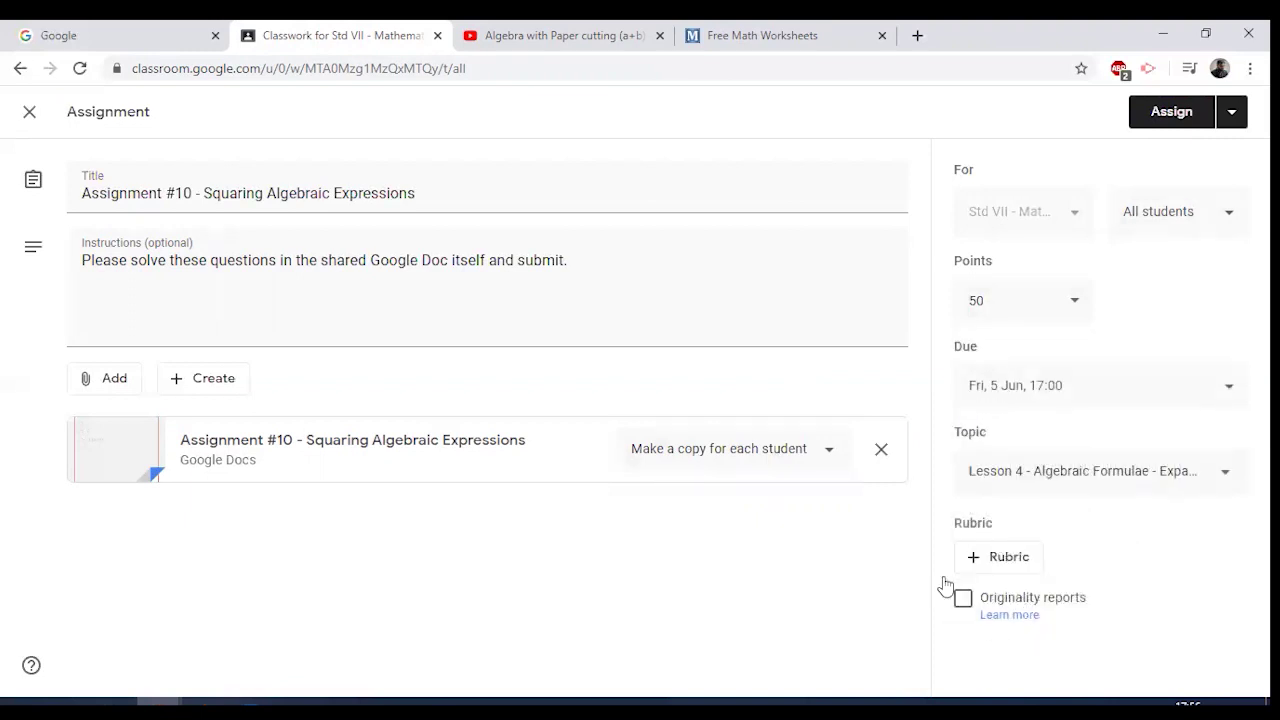
- Check the available posting options and assign Assignment #10 to all students immediately
click(1240, 112)
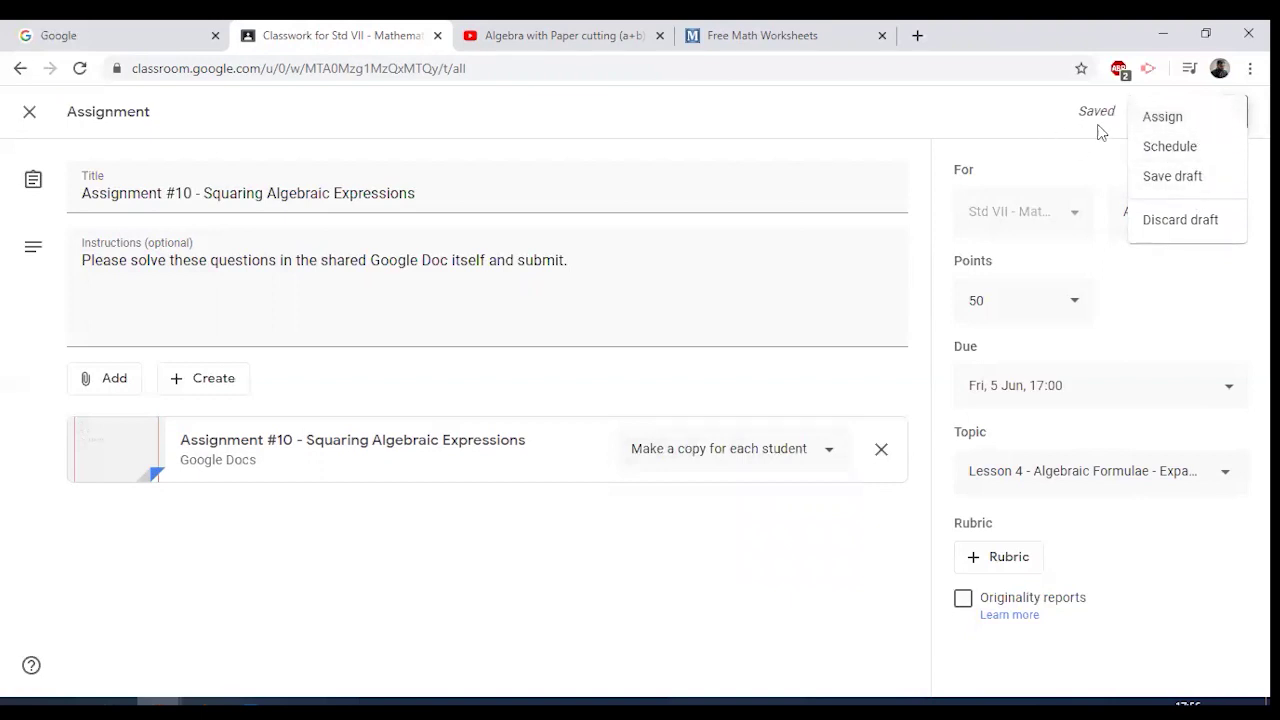
click(1128, 133)
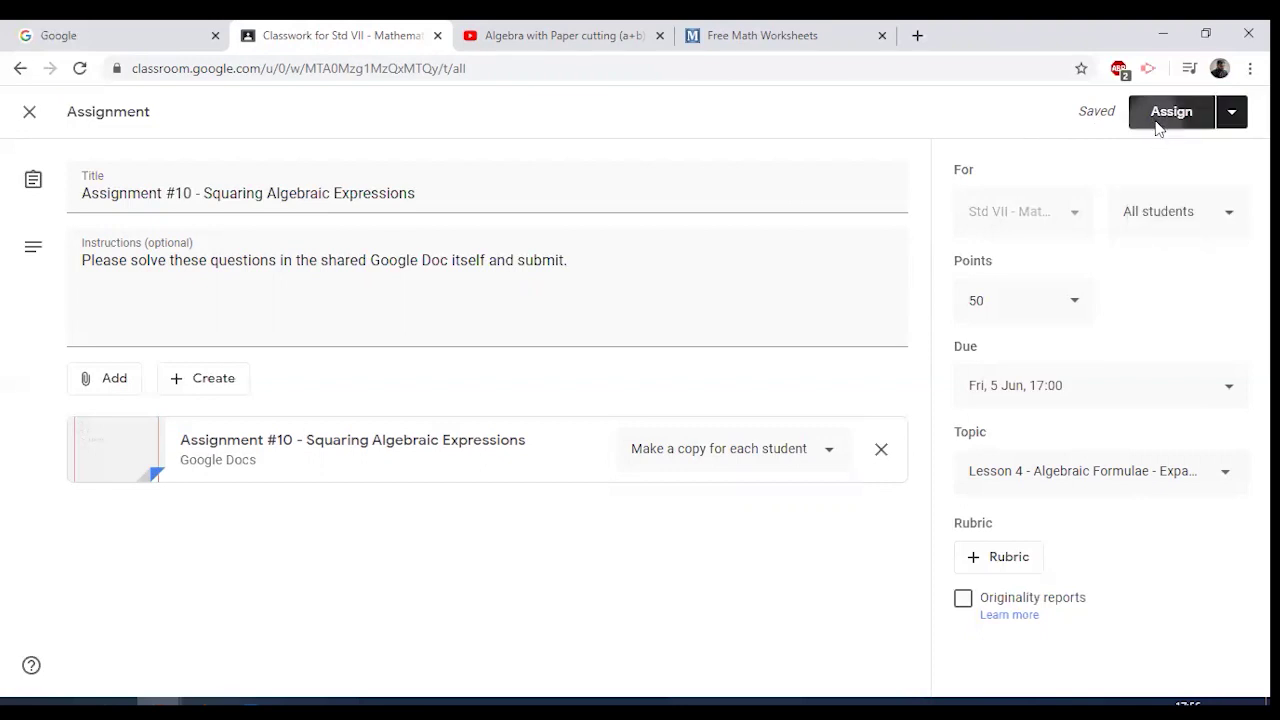
click(1138, 124)
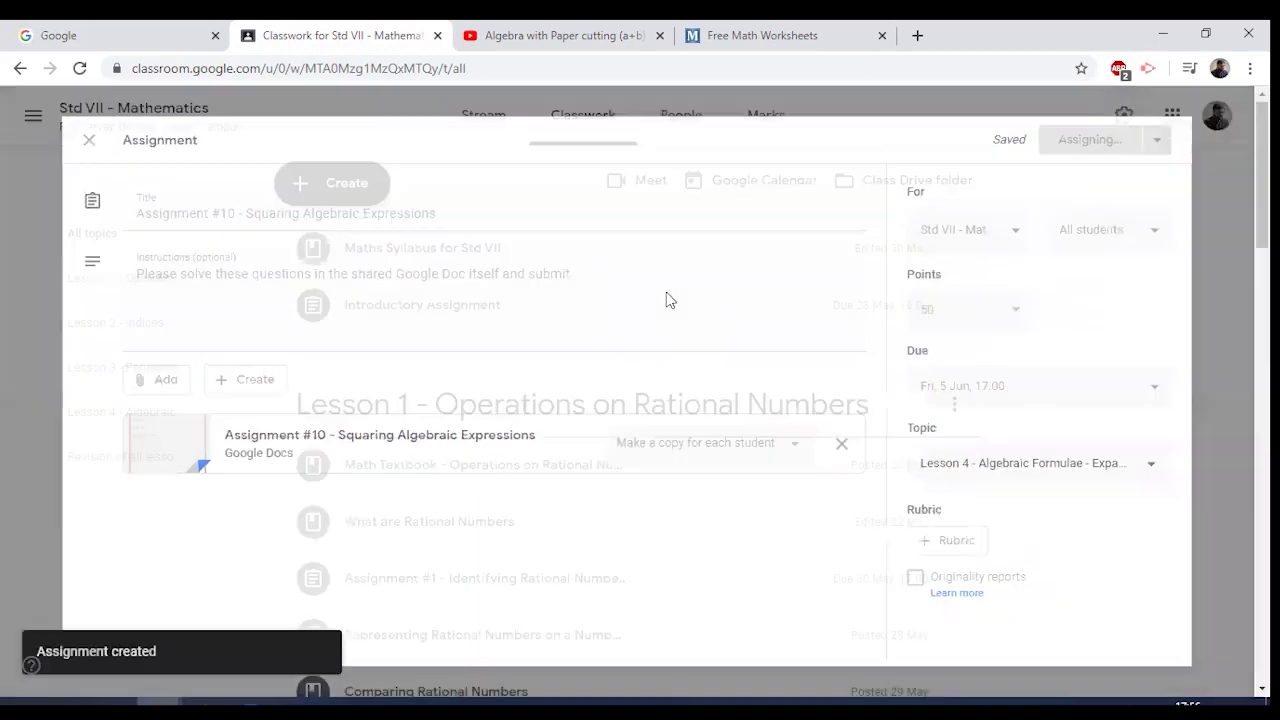
- Review the posted Assignment #10 details under Lesson 4 and move it to the end of that topic
scroll(500, 305, down, 8)
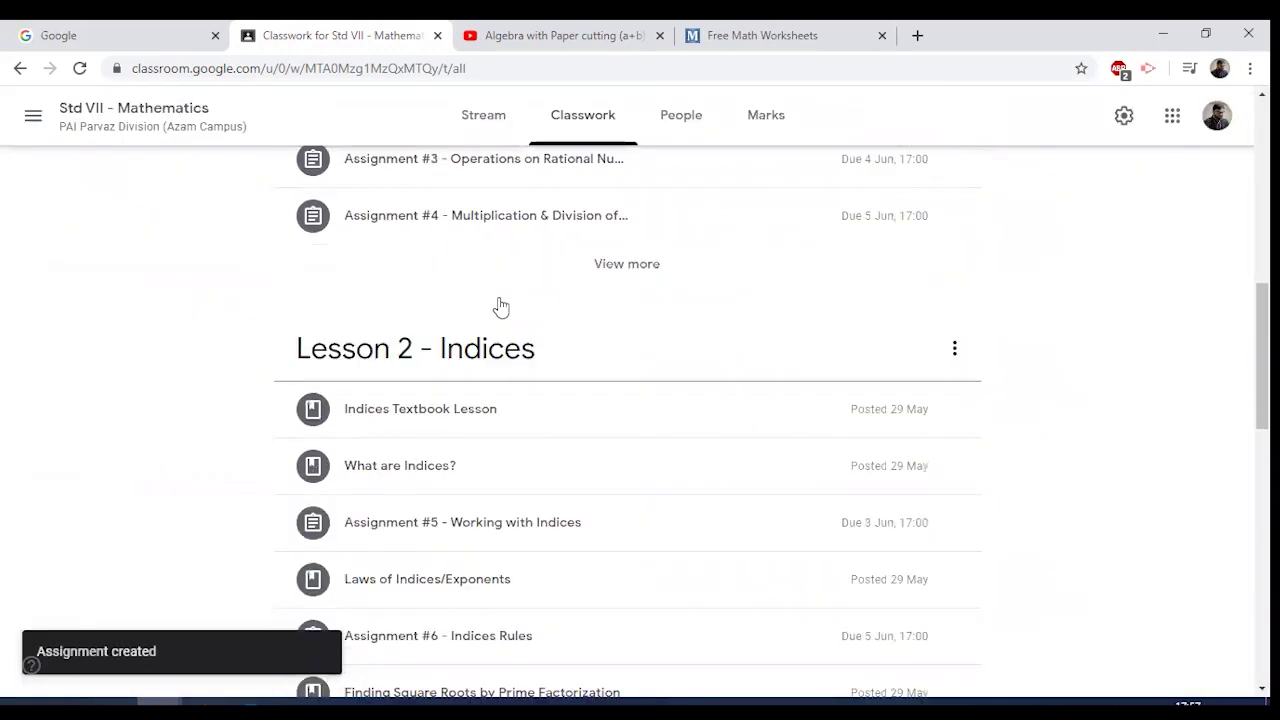
scroll(500, 305, down, 10)
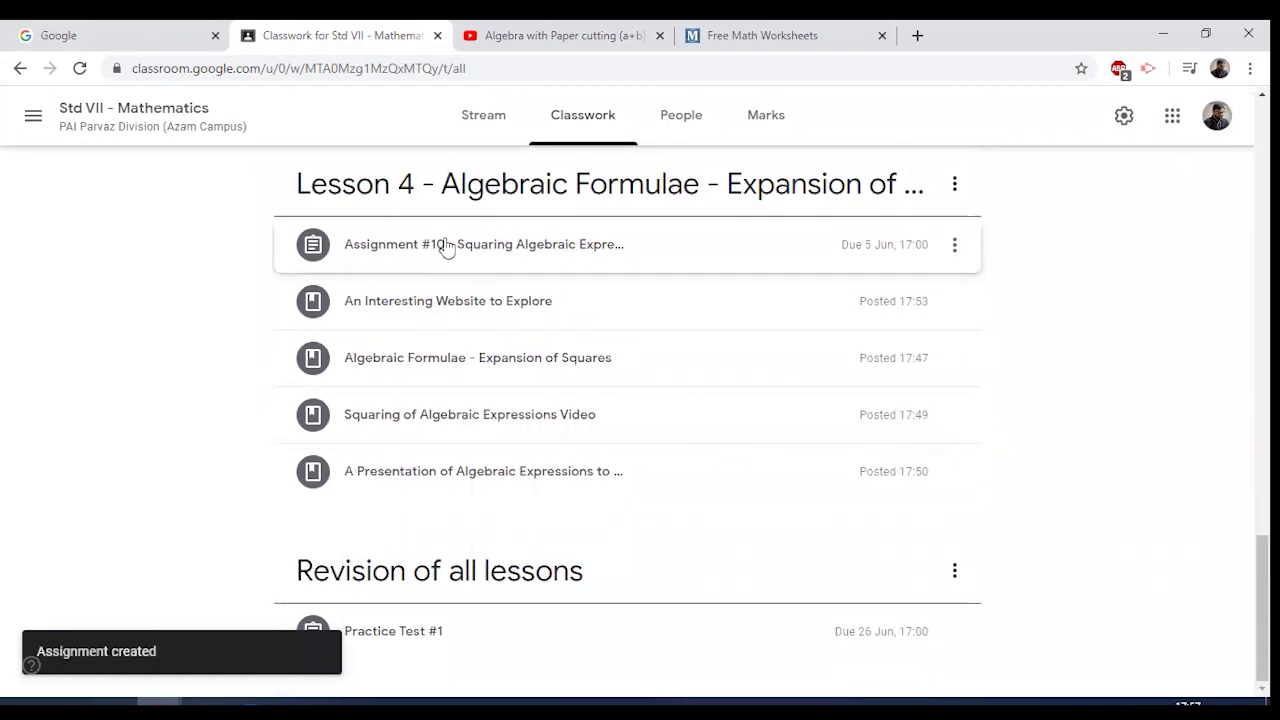
click(447, 248)
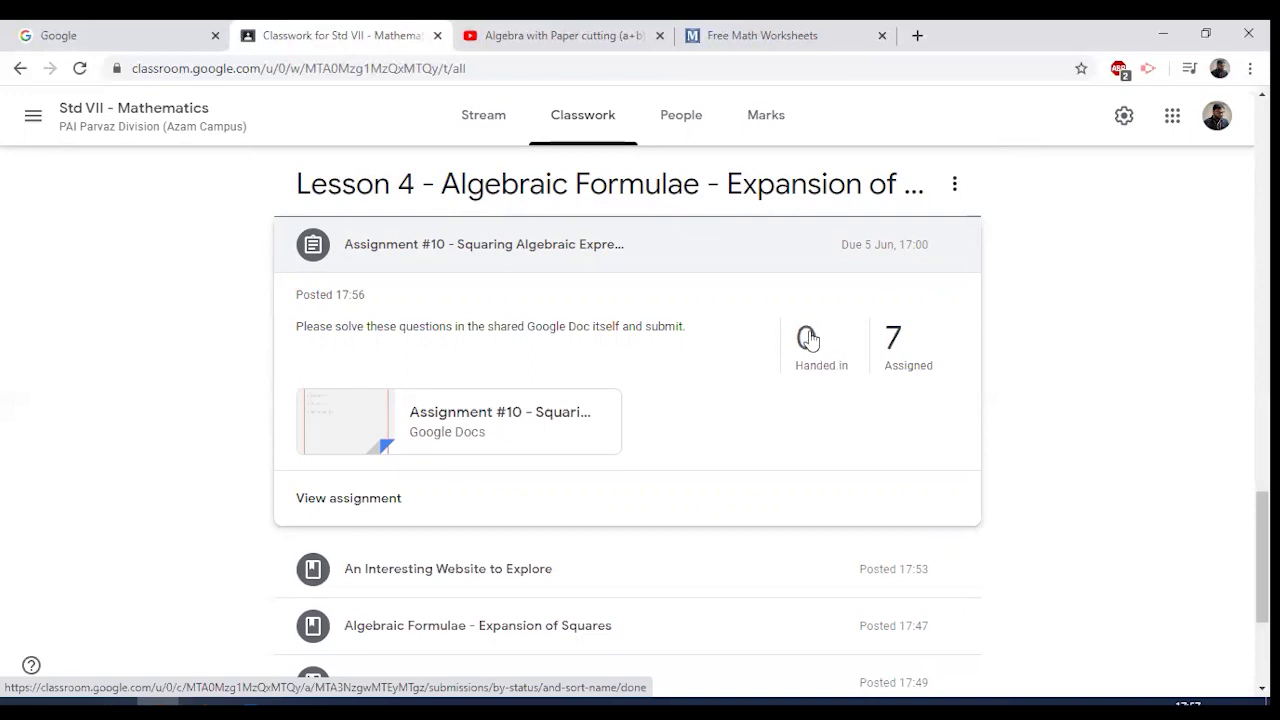
click(558, 258)
drag(558, 272, 517, 457)
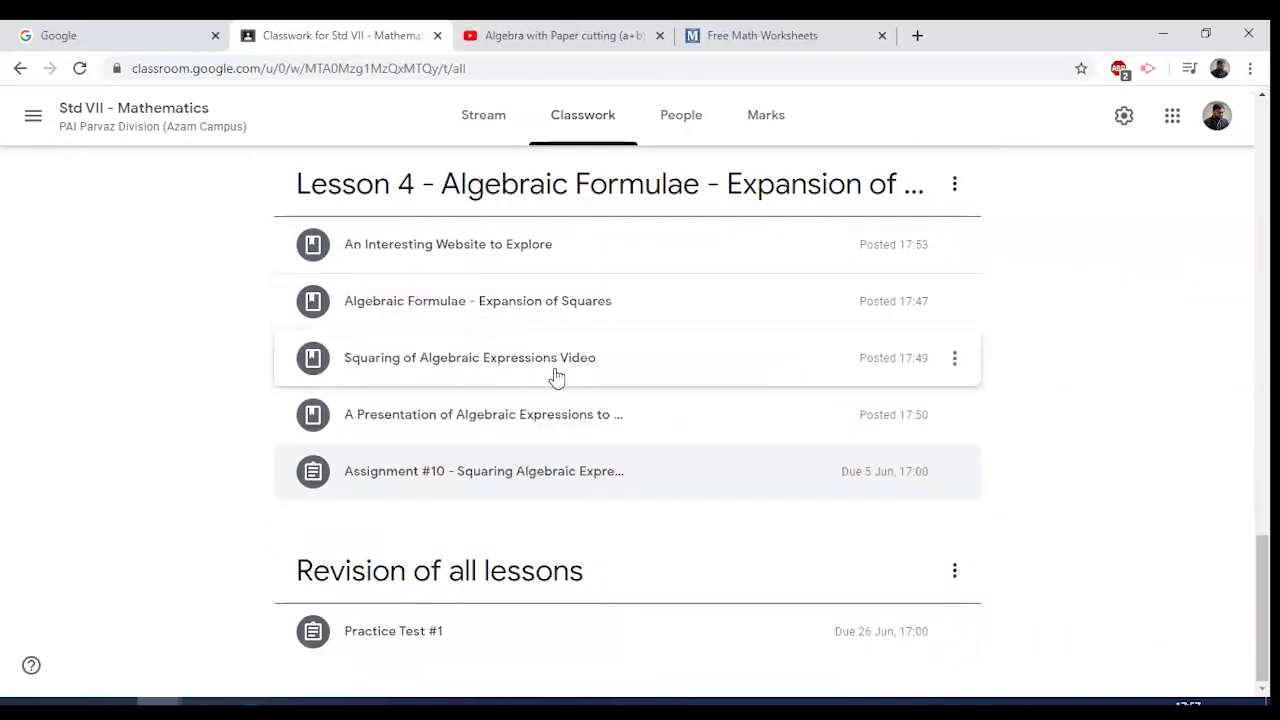
- Start a new quiz assignment in the Std VII - Mathematics classwork
scroll(557, 376, up, 20)
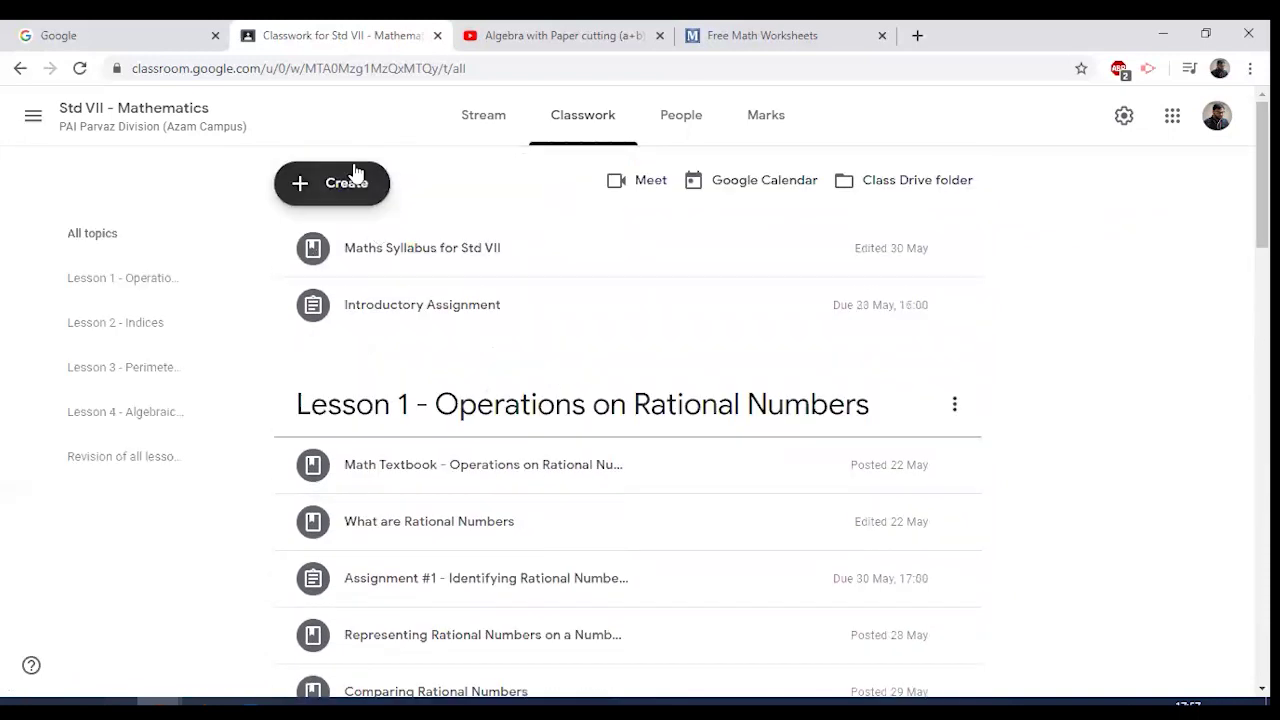
click(337, 189)
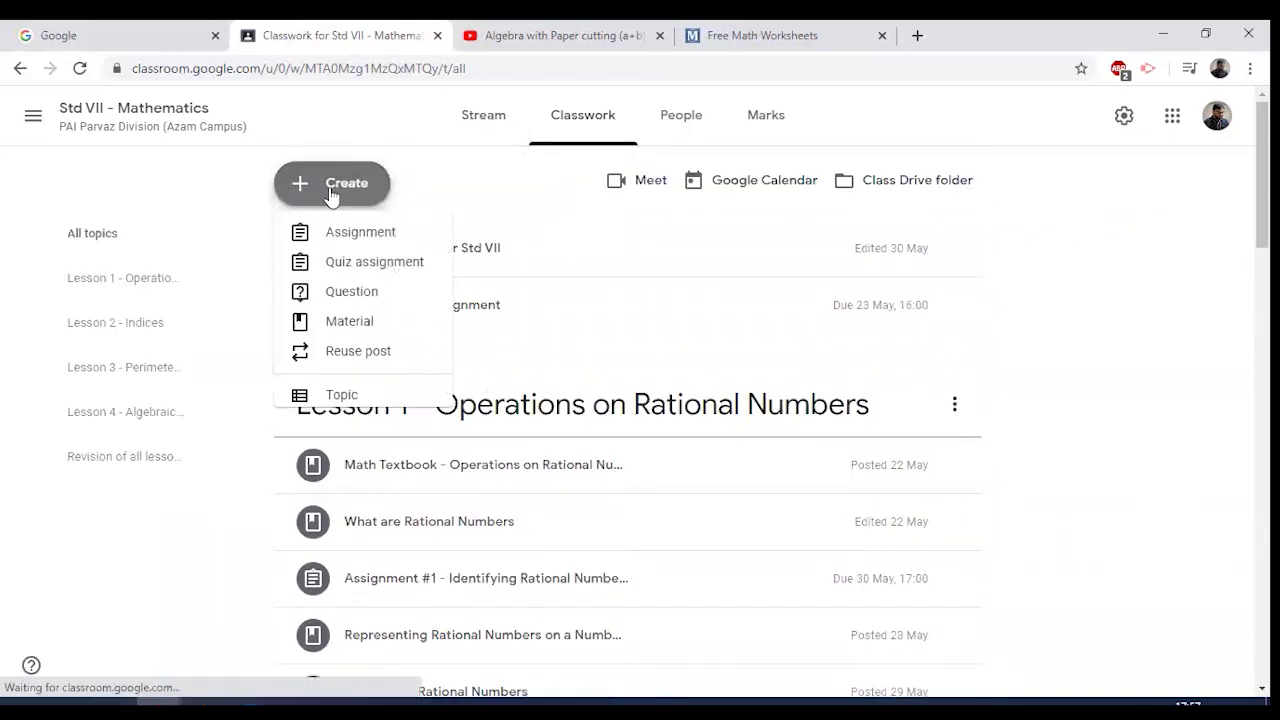
click(352, 270)
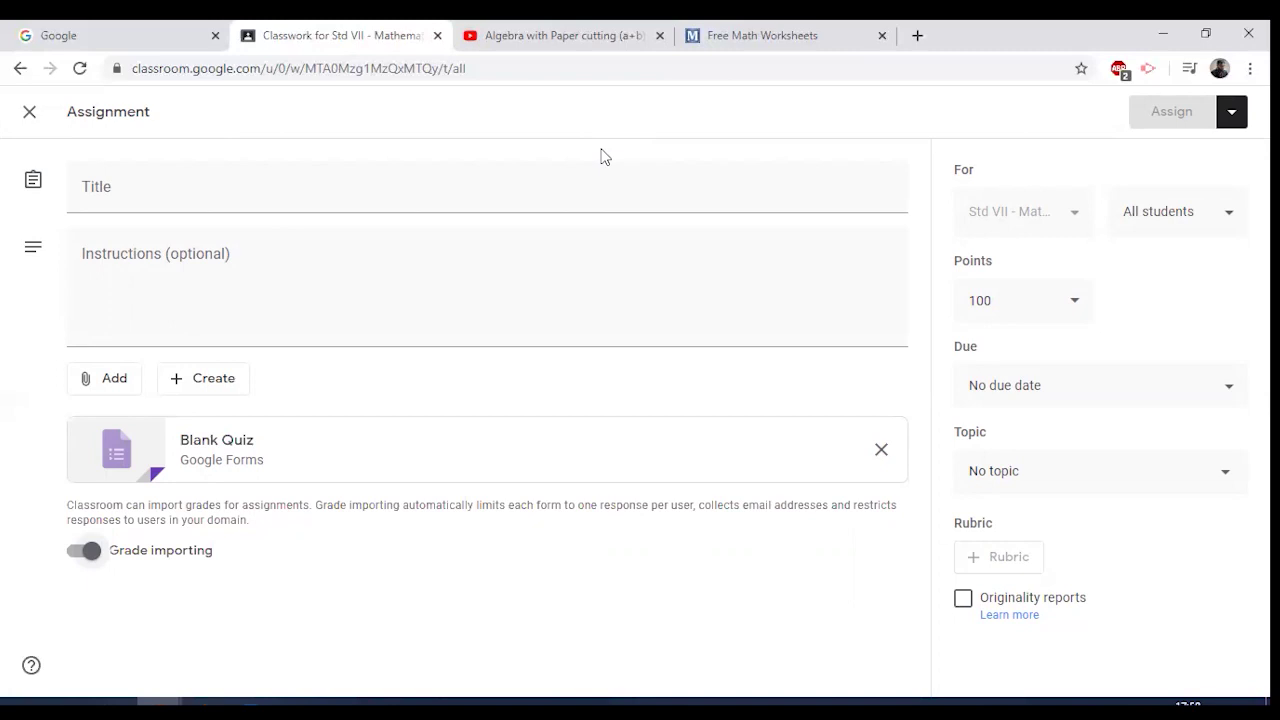
- Title the quiz assignment "Another Rational Numbers Assignment" and enter the instructions "Please fill out this Quiz Assignment."
click(535, 190)
text(Another )
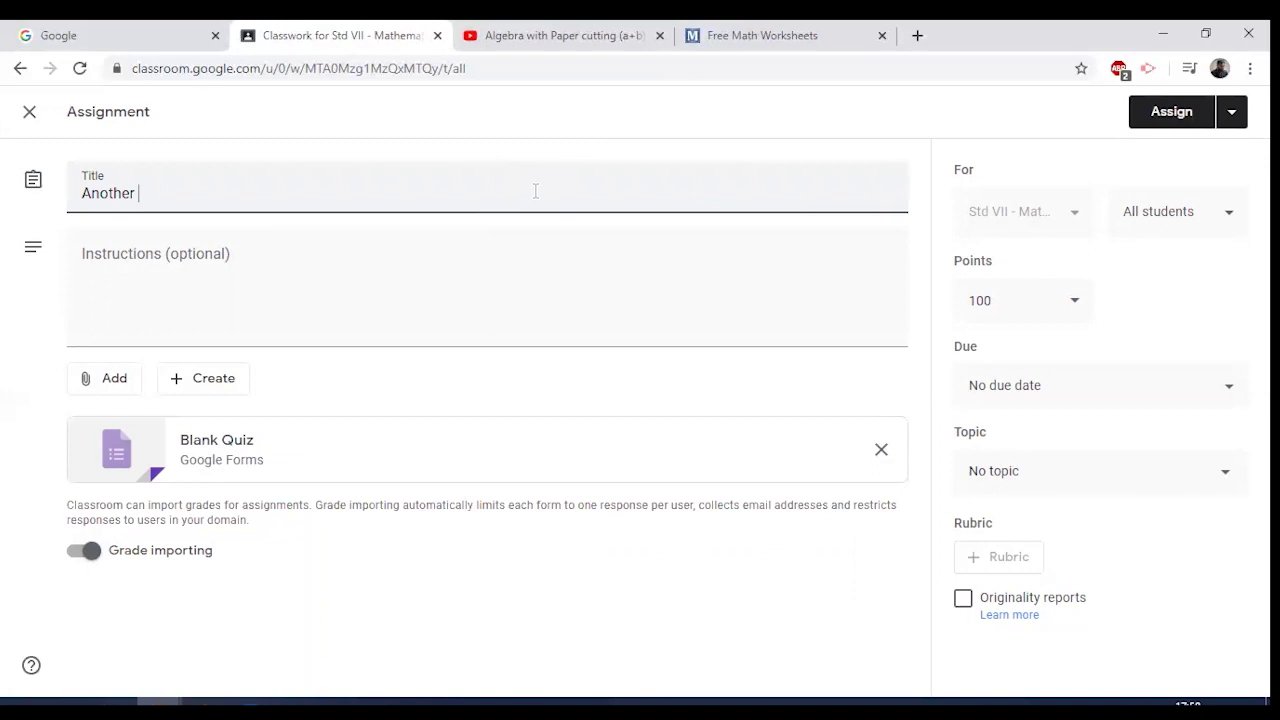
text(Rational Numbers )
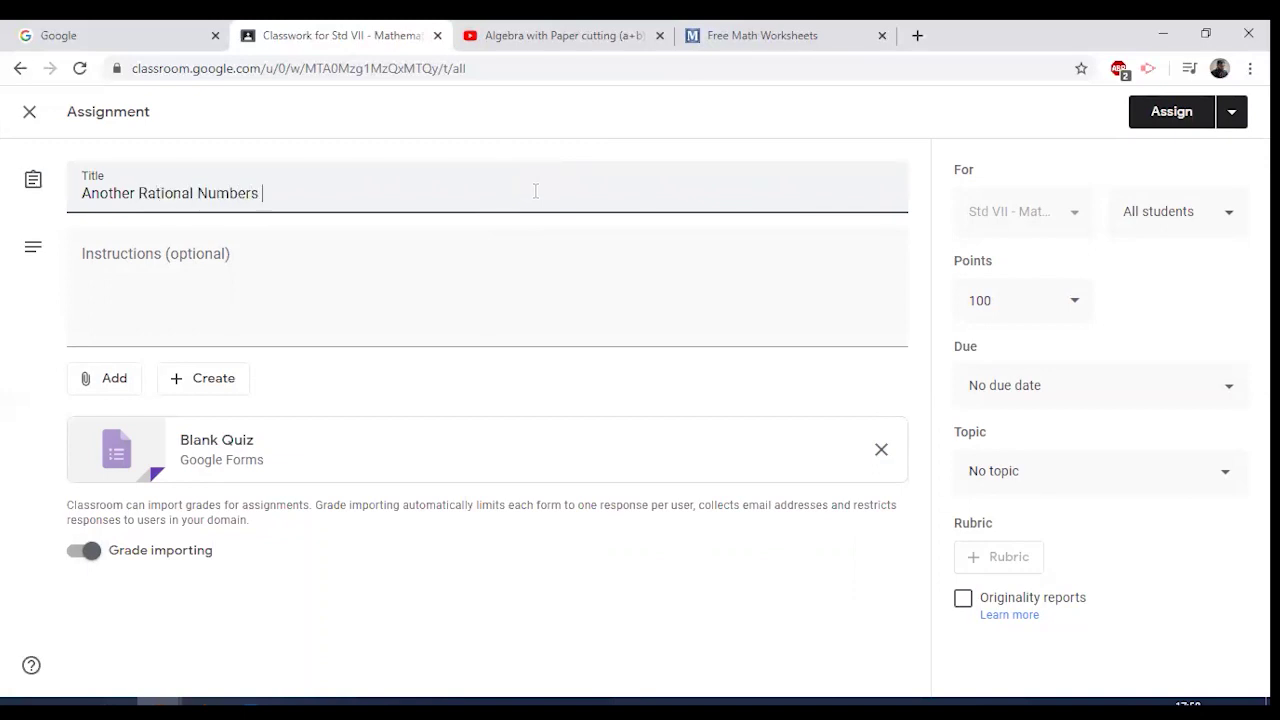
text(Assignment)
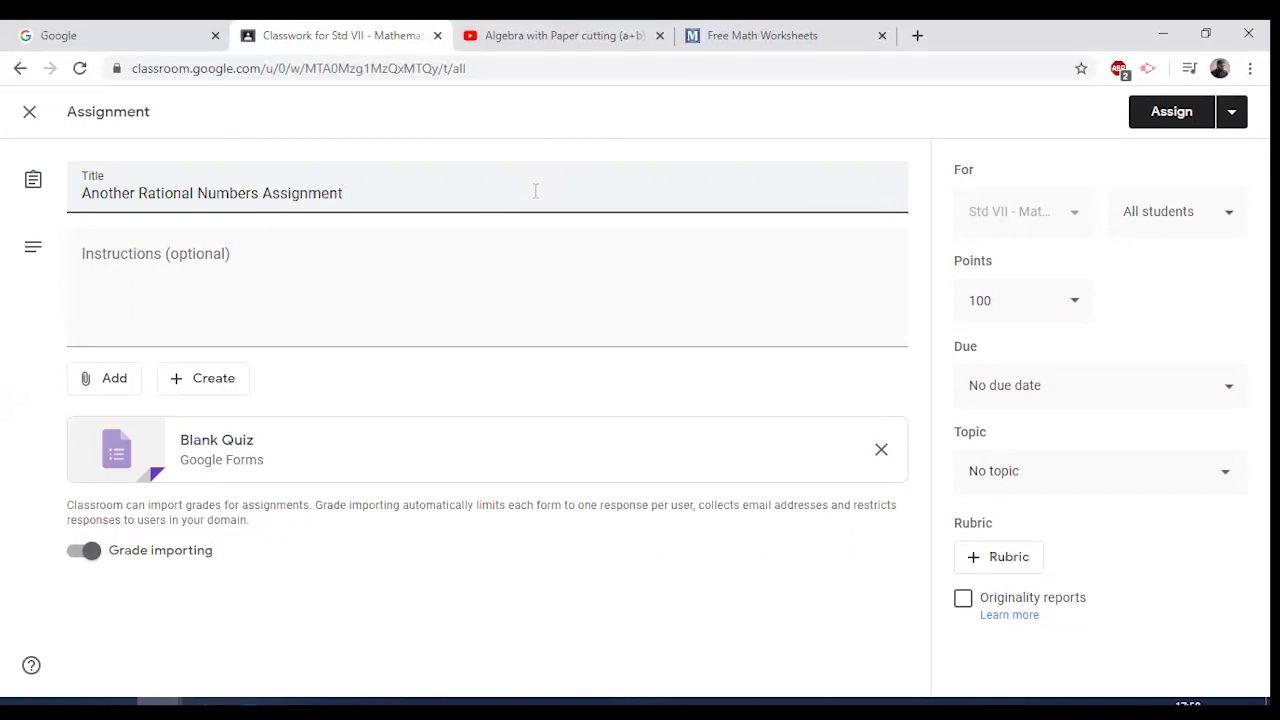
click(336, 261)
text(Please fill out this Quiz Assignment.)
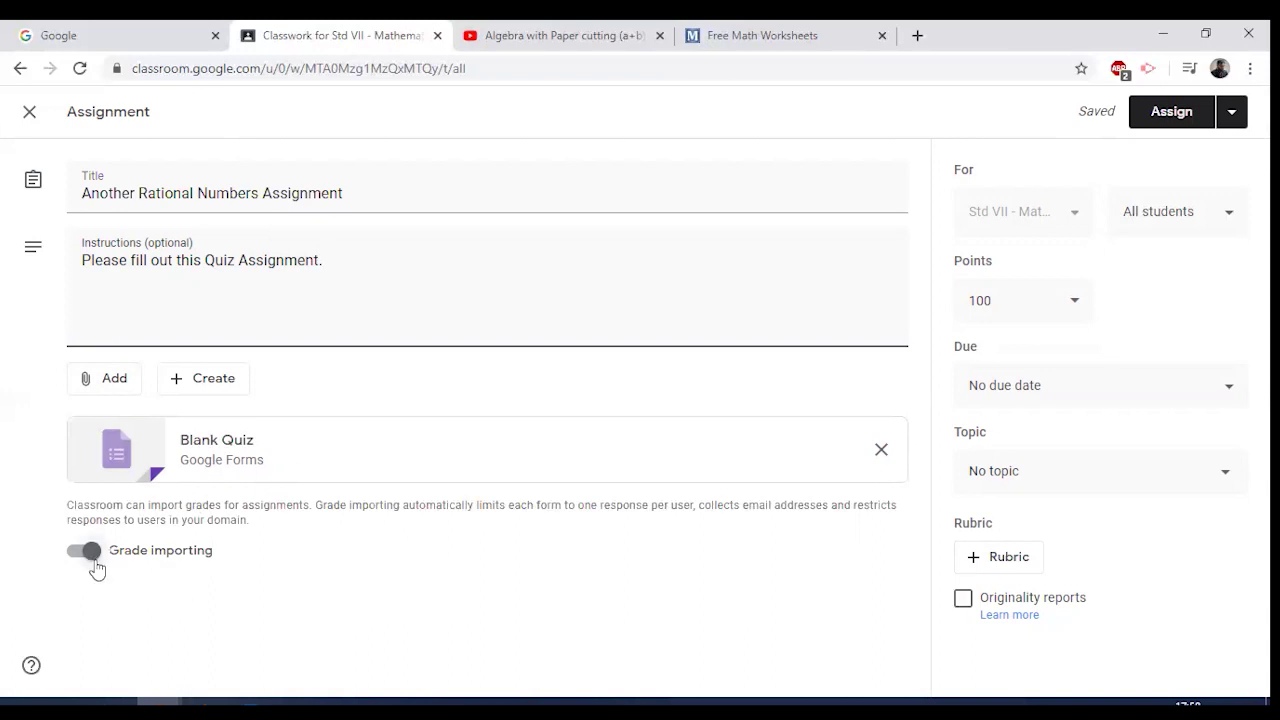
- Open the attached Blank Quiz form and rename its file "Another Rational Numbers Assignment"
click(240, 452)
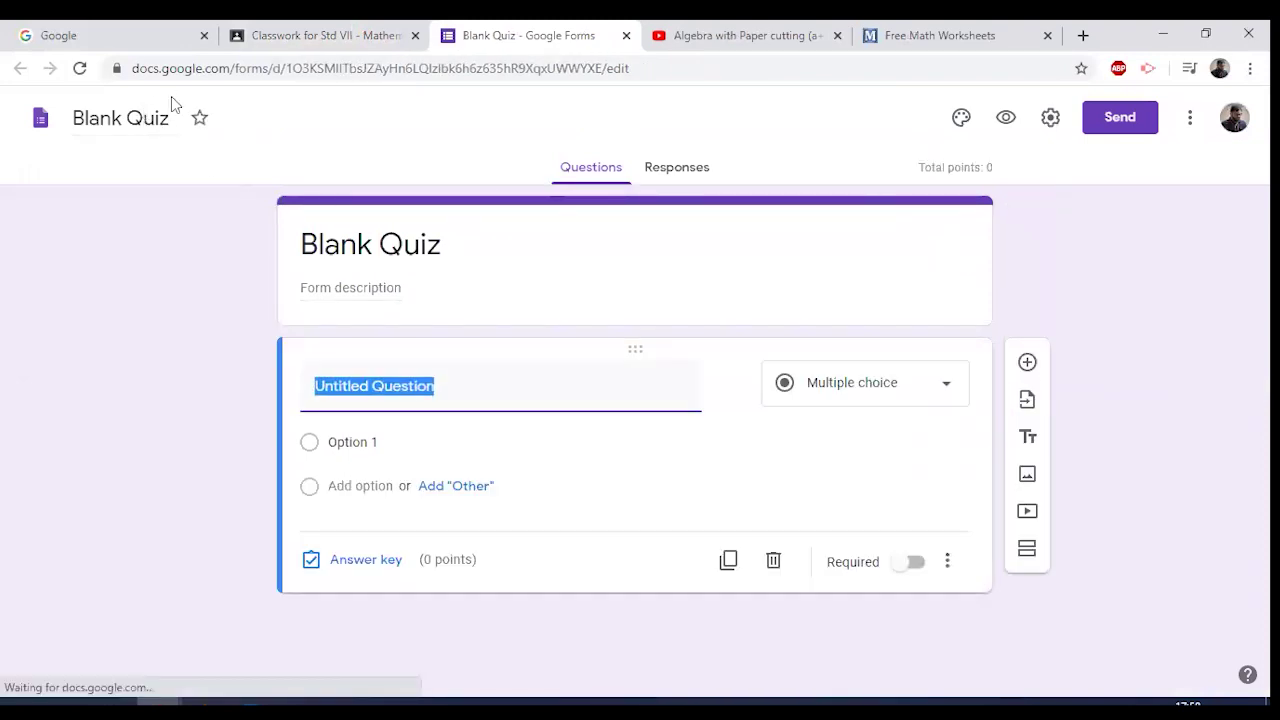
click(127, 118)
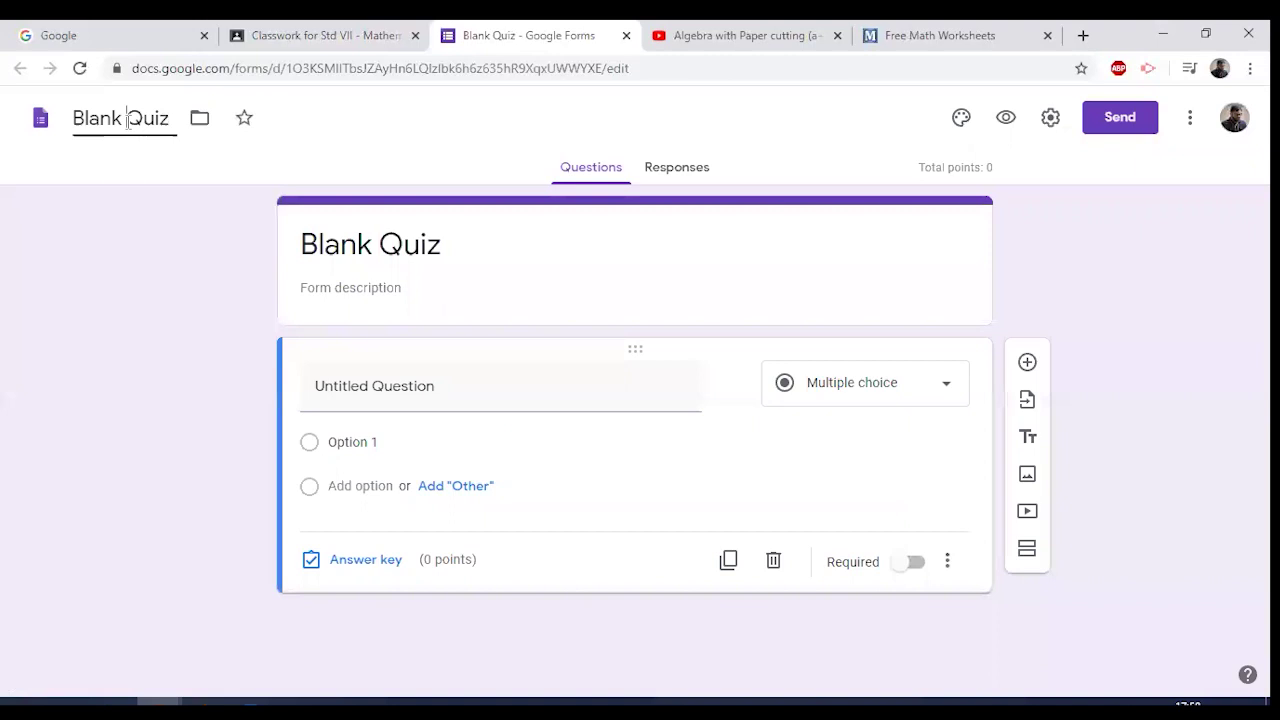
key(ctrl+a)
text(Another)
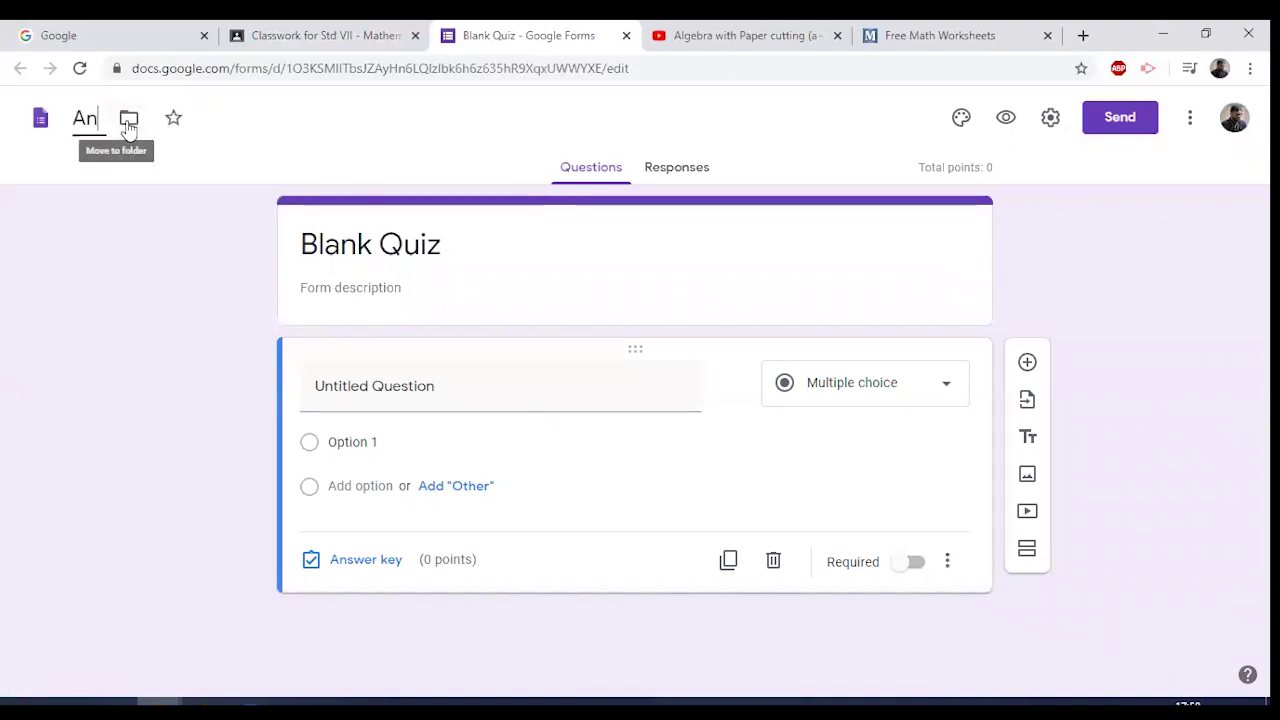
key(BackSpace)
key(BackSpace)
key(BackSpace)
text(er Rational Numbers Assigment)
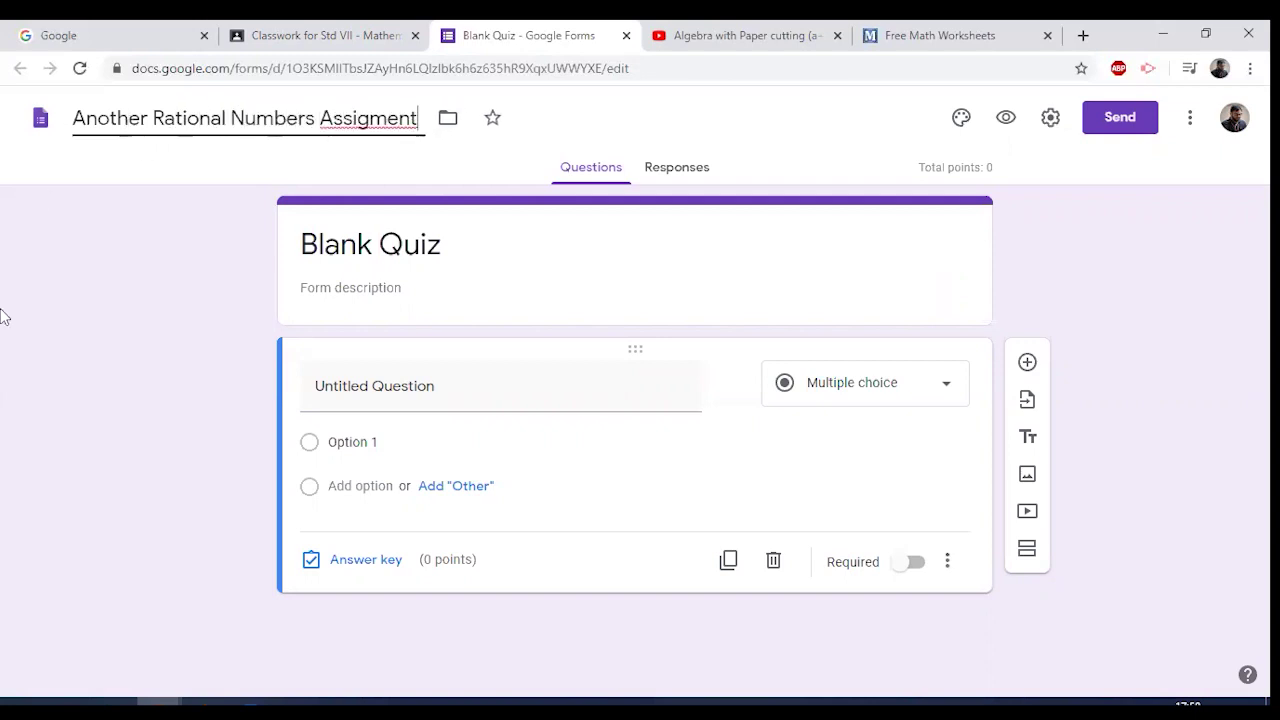
text(n)
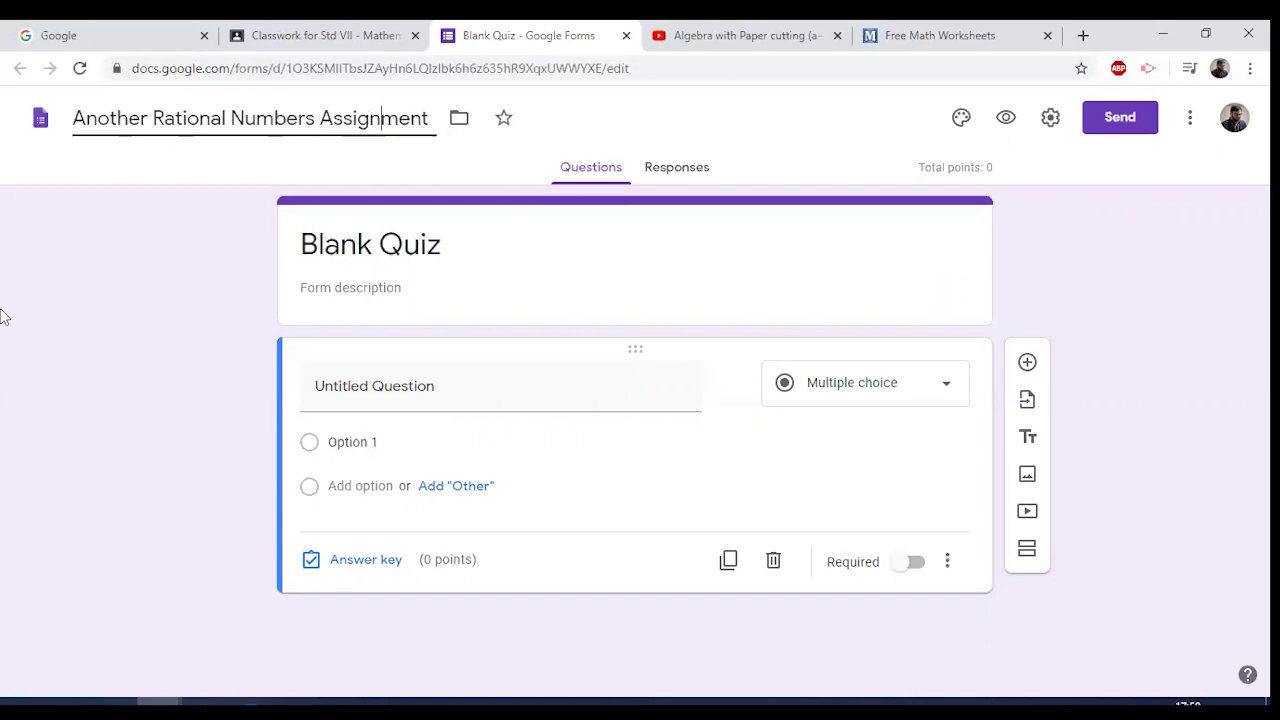
- Set the form's heading to "Another Rational Numbers Assignment", copied from the file name, and its description to "Fill out this quiz"
key(ctrl+a)
key(ctrl+c)
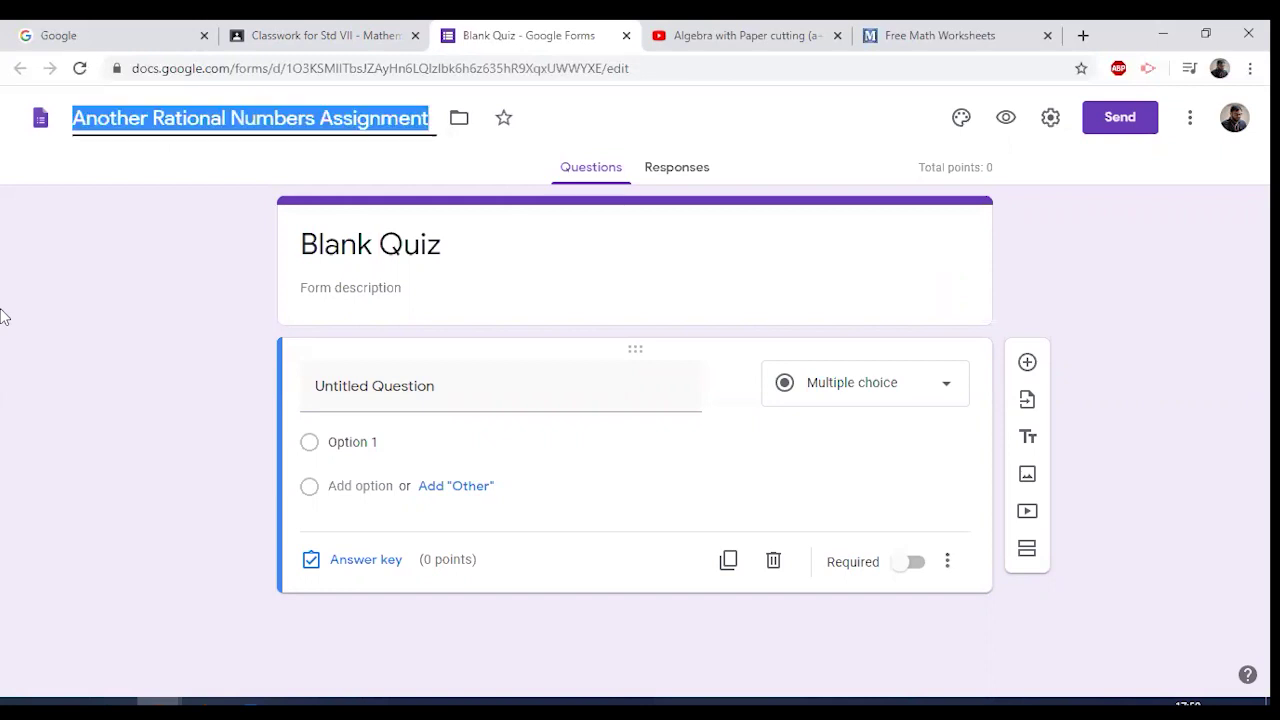
triple_click(345, 247)
key(ctrl+v)
click(358, 287)
text(Fill o)
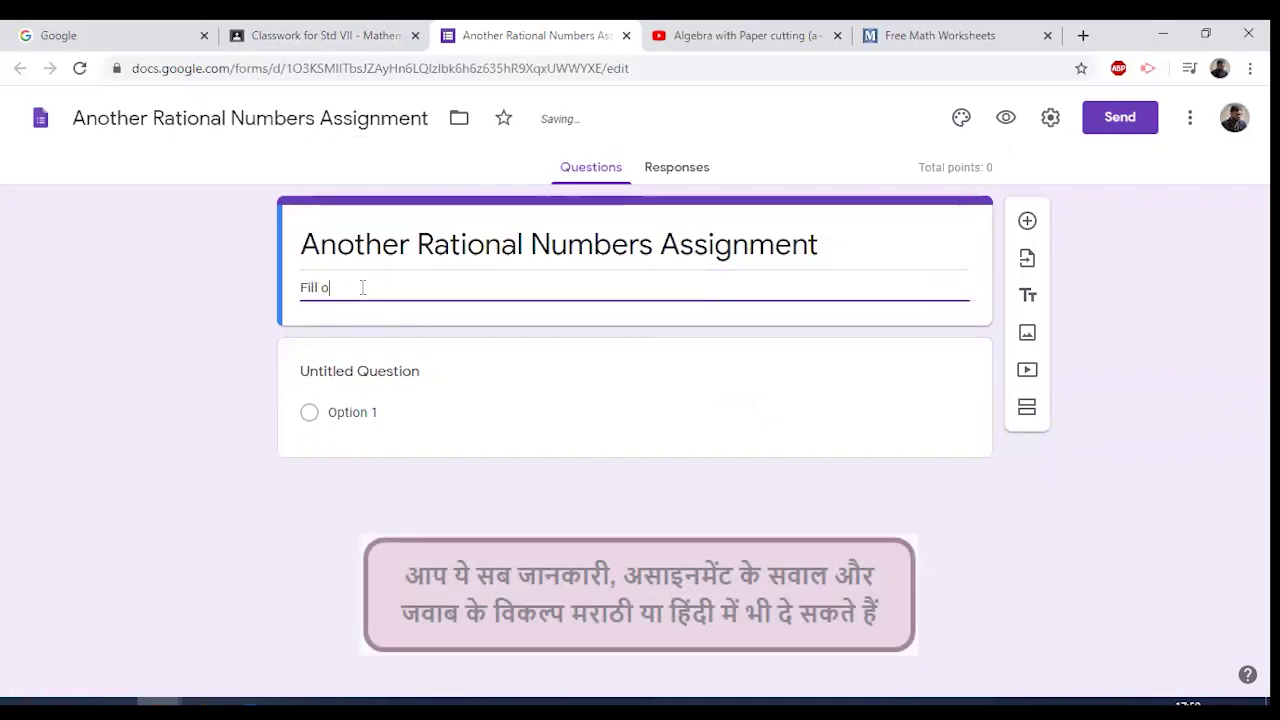
text(ut rhis quiz)
double_click(351, 287)
text(this)
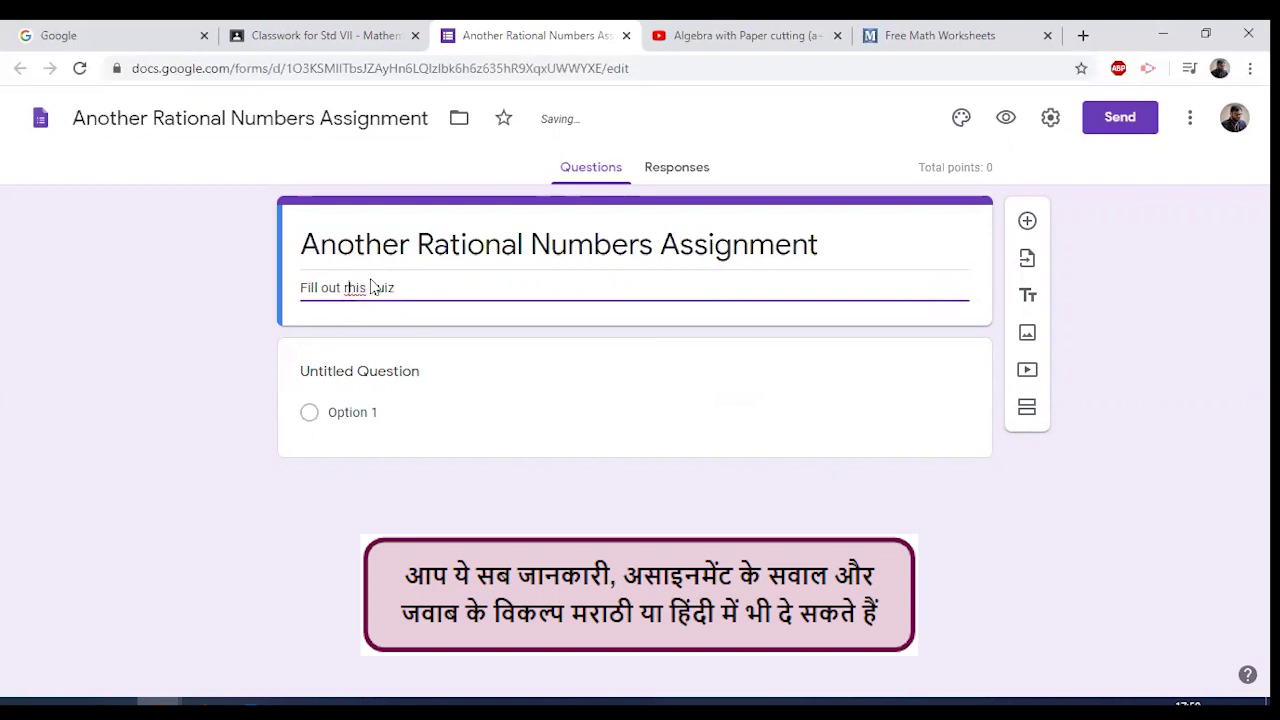
- Enter "-2 + 5 equals" as the text of the untitled multiple-choice question
click(357, 380)
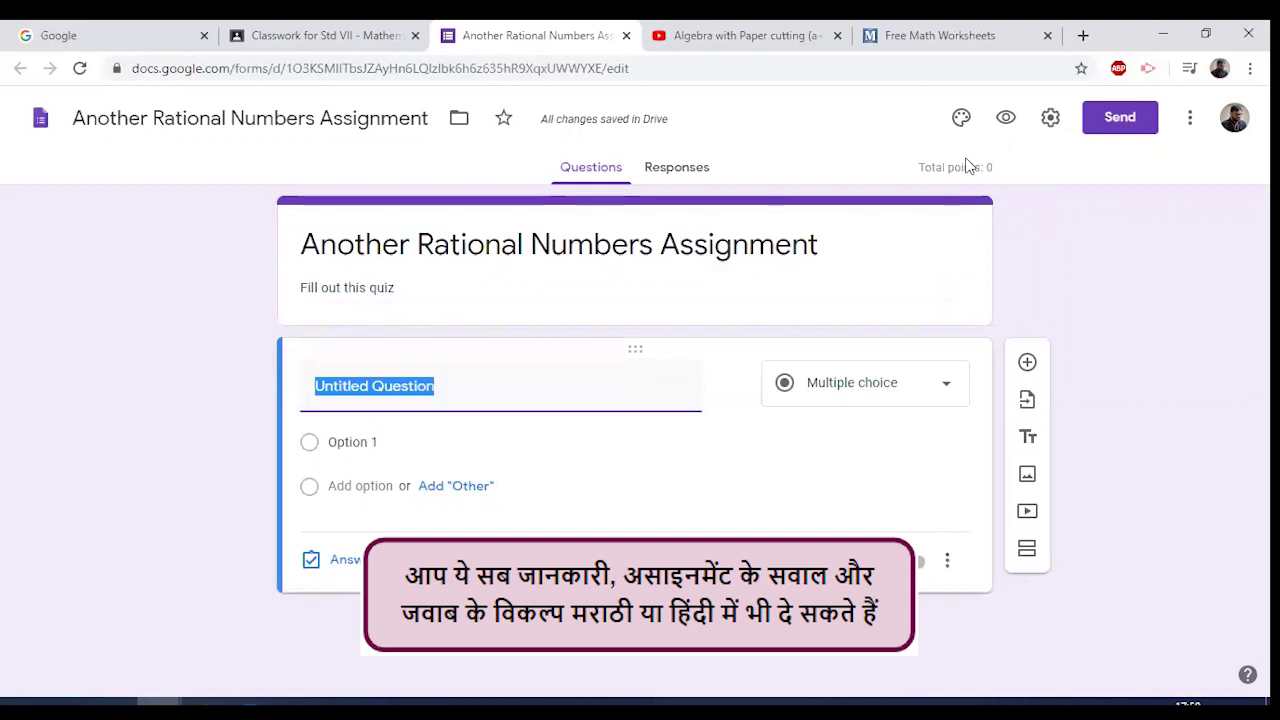
key(BackSpace)
text(-2 + 5 )
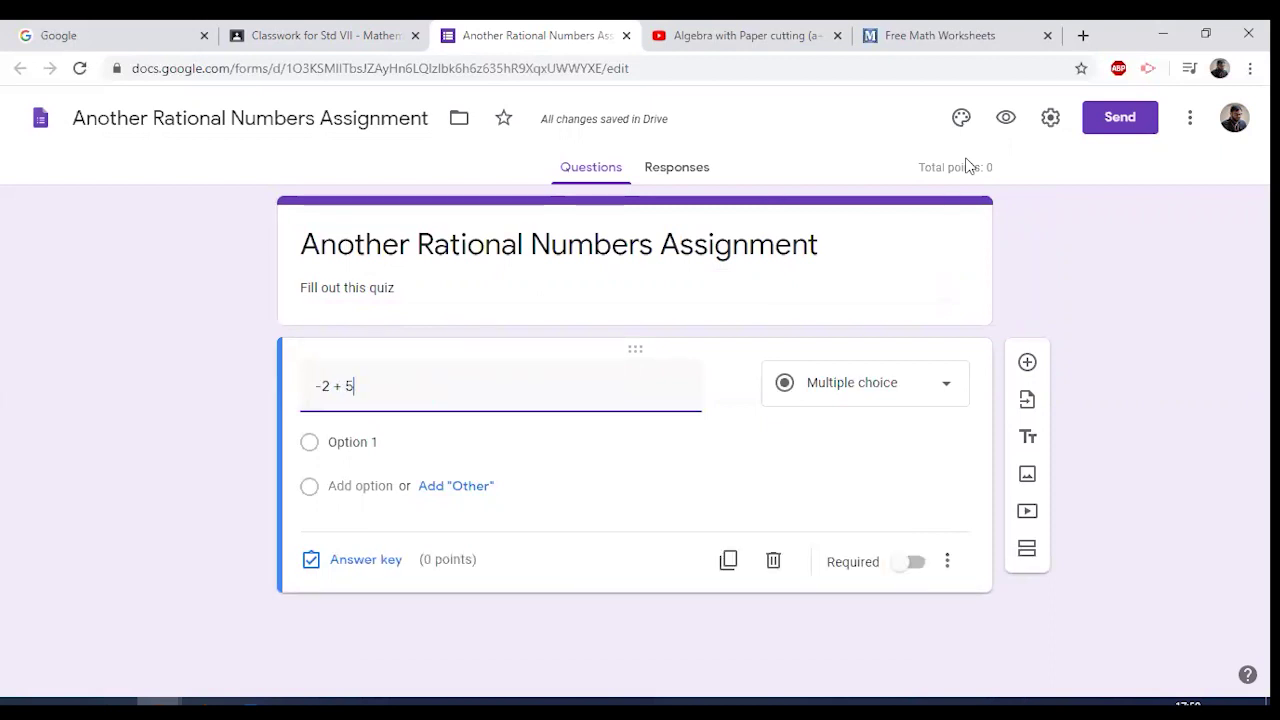
text(equals)
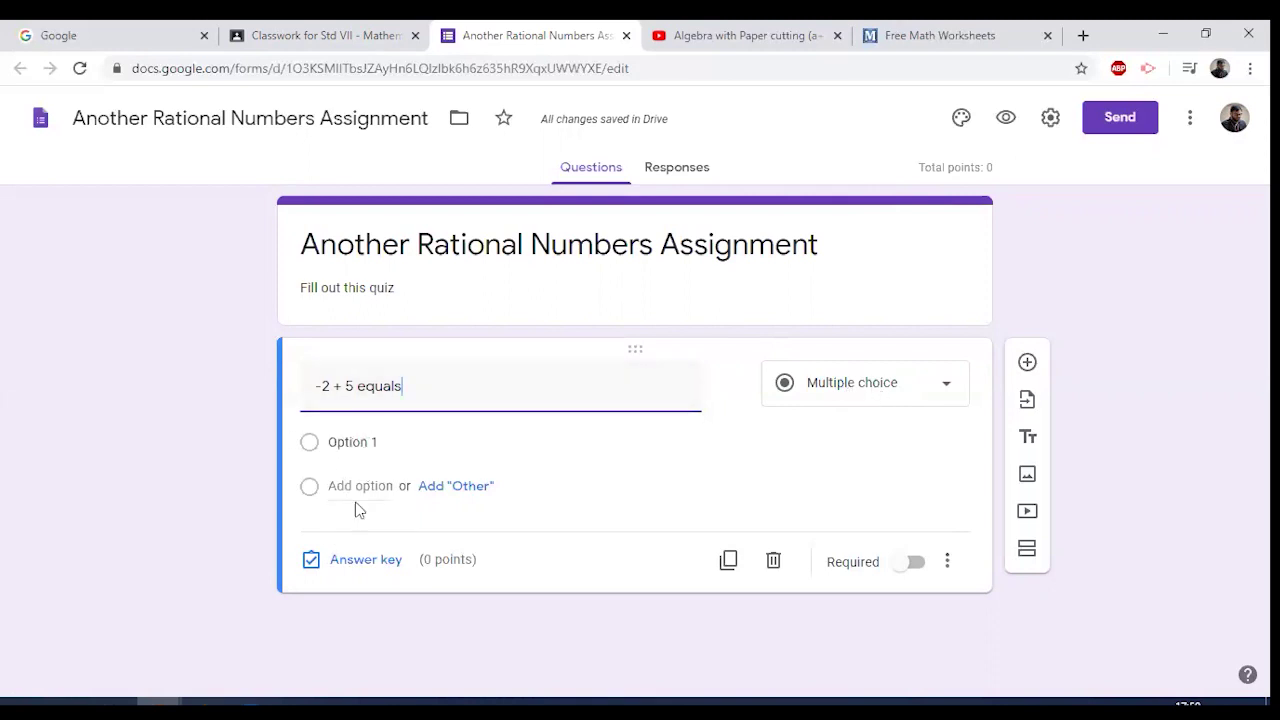
- Give the "-2 + 5 equals" question the four answer options -3, 7, 3 and -7
click(371, 442)
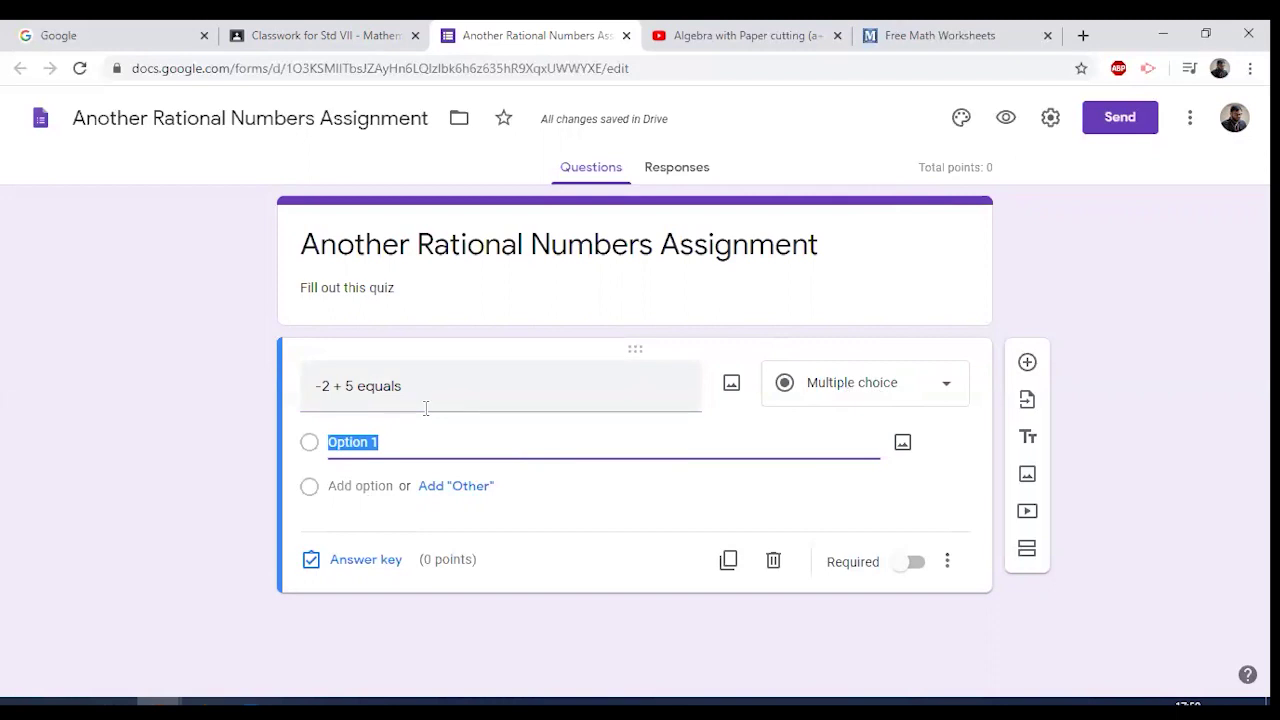
text(-3)
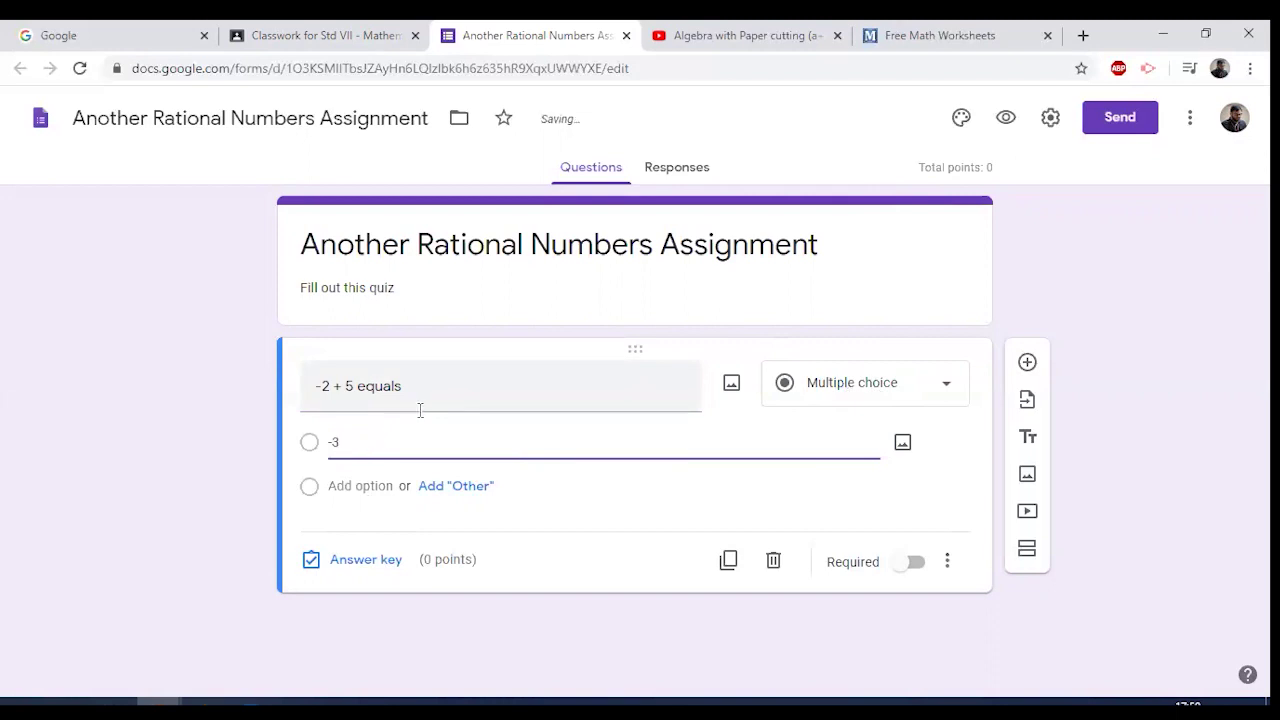
click(371, 486)
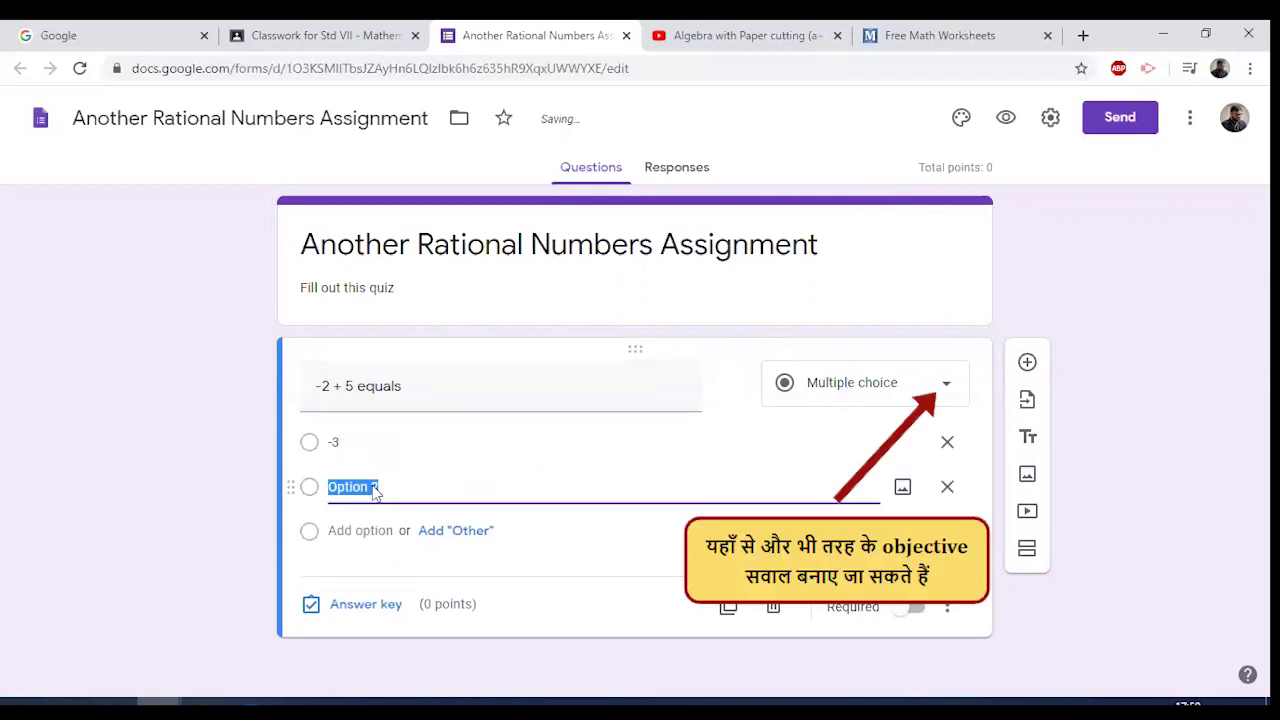
text(7)
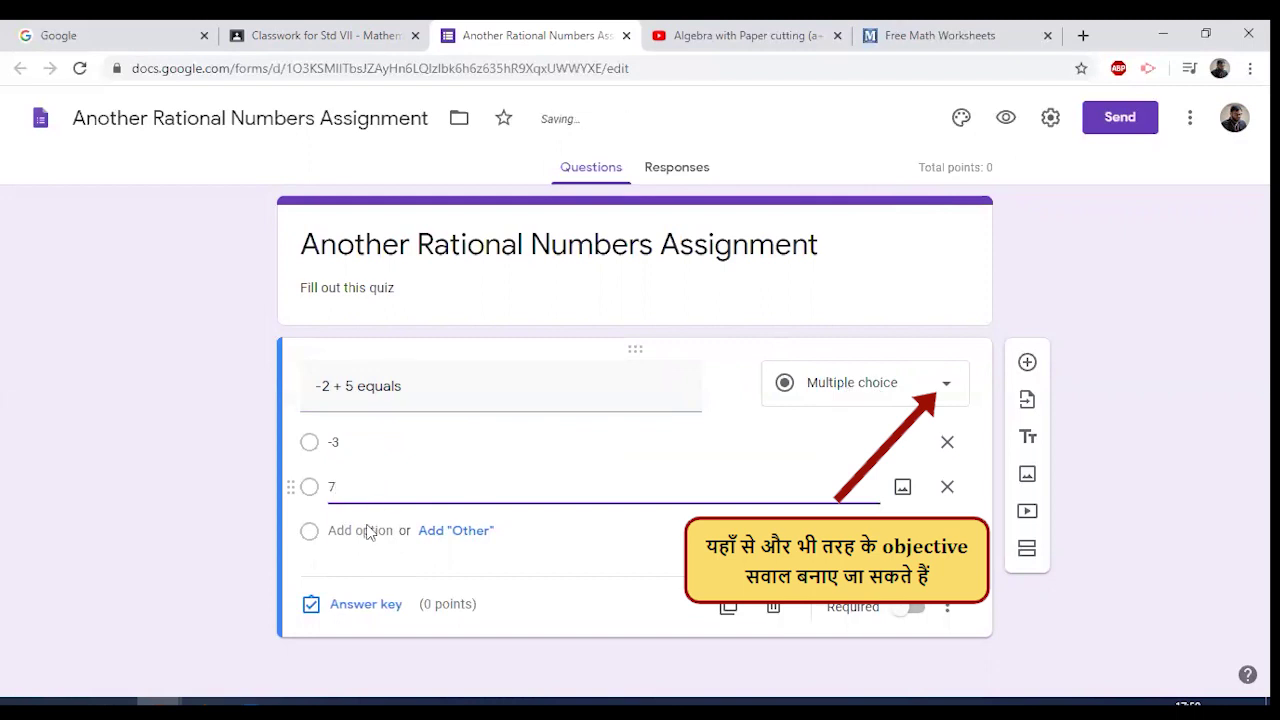
click(365, 530)
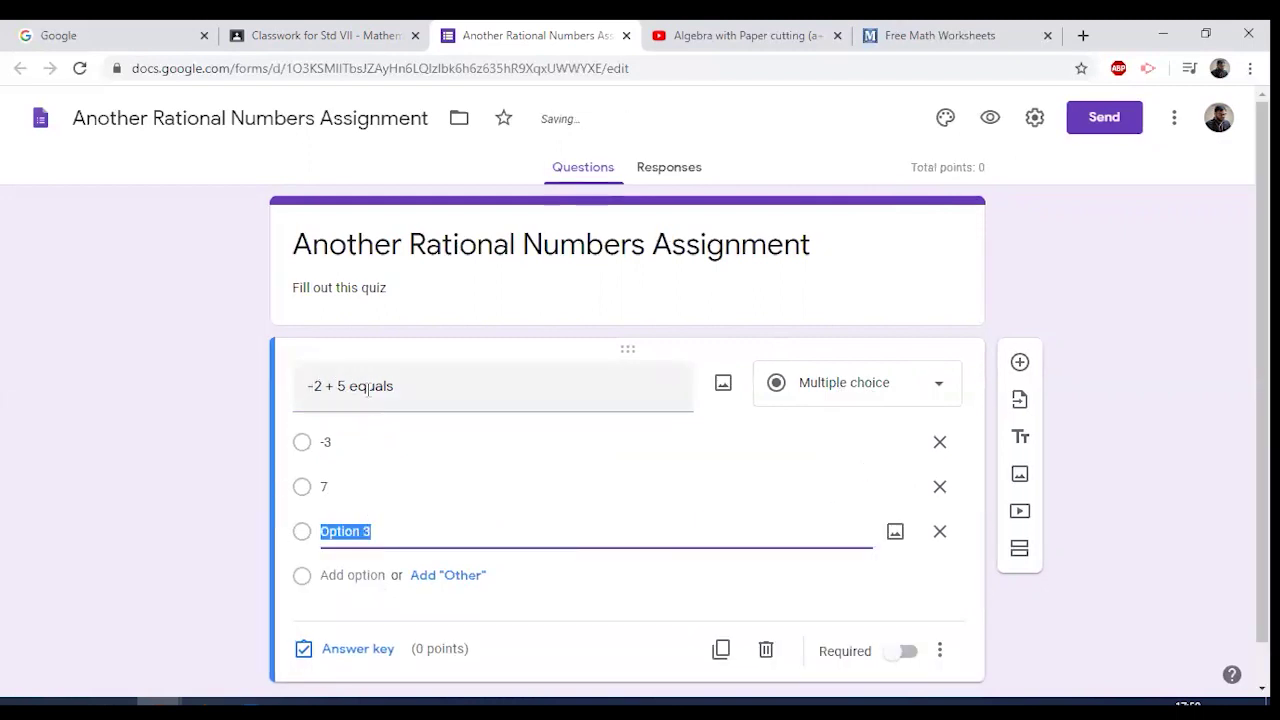
text(3)
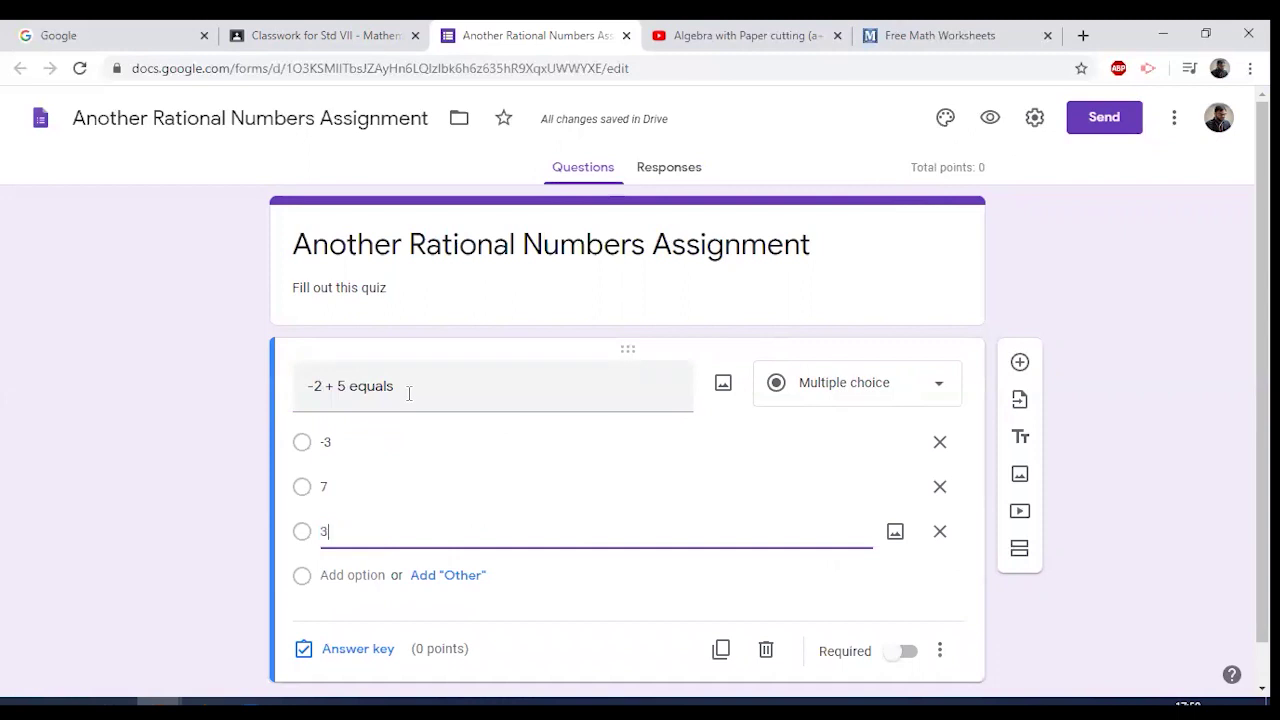
click(355, 576)
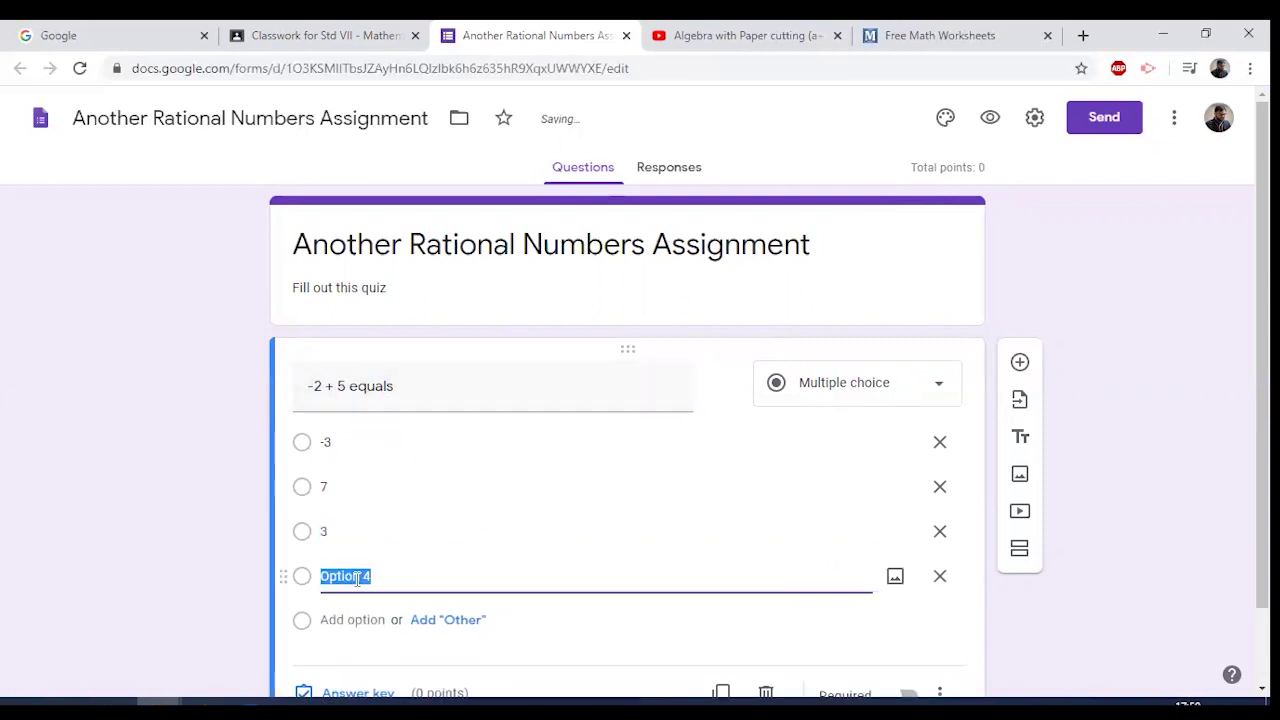
text(-7)
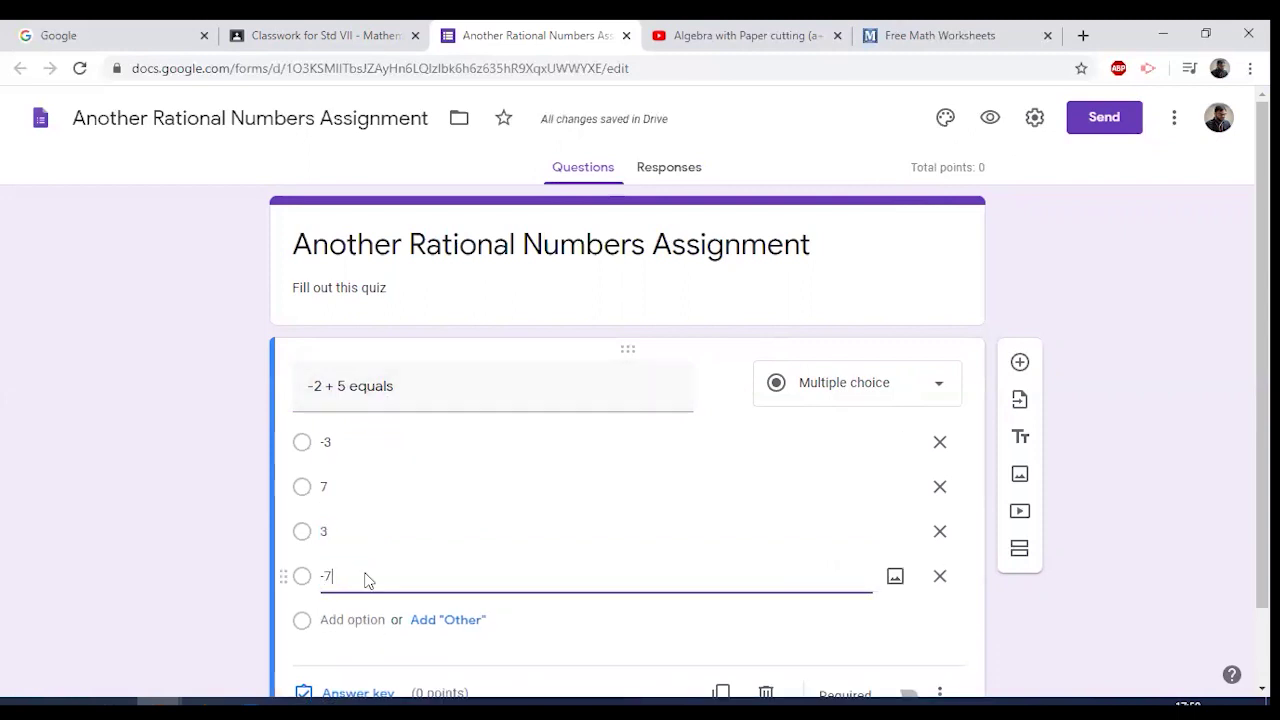
- Make the "-2 + 5 equals" question worth 5 points and mark 3 as its correct answer in the answer key
scroll(452, 520, down, 1)
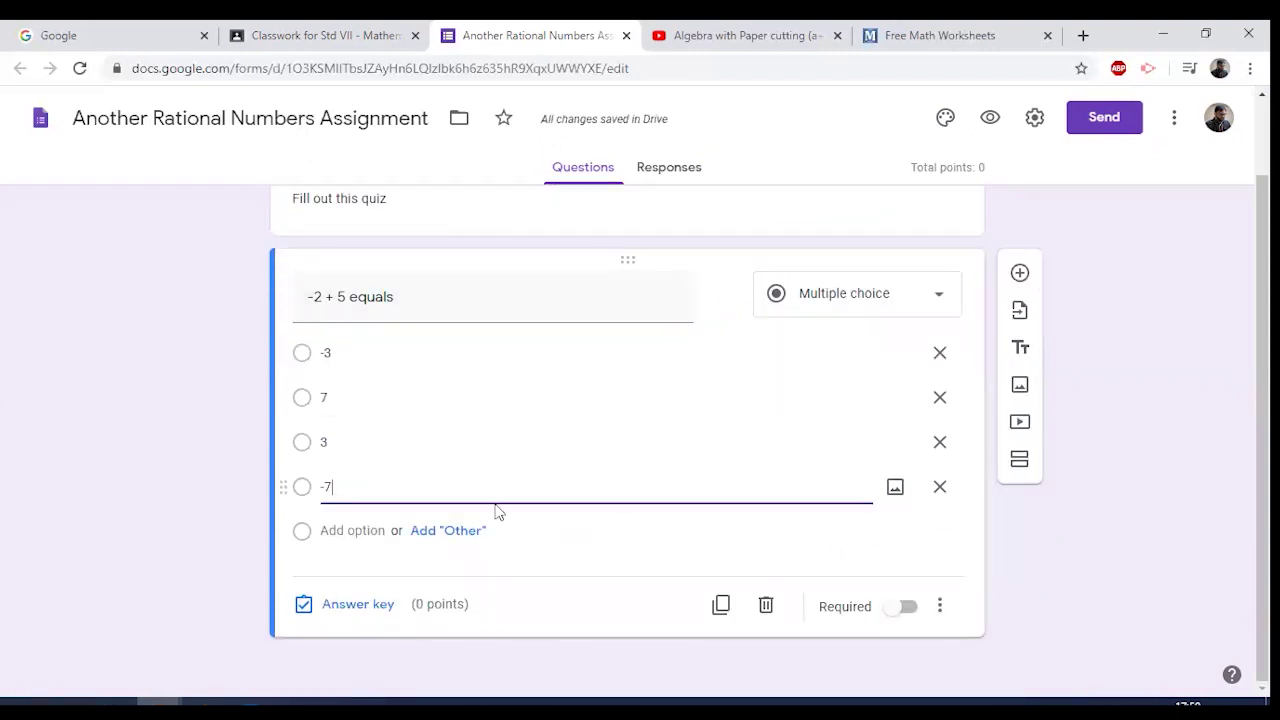
click(378, 614)
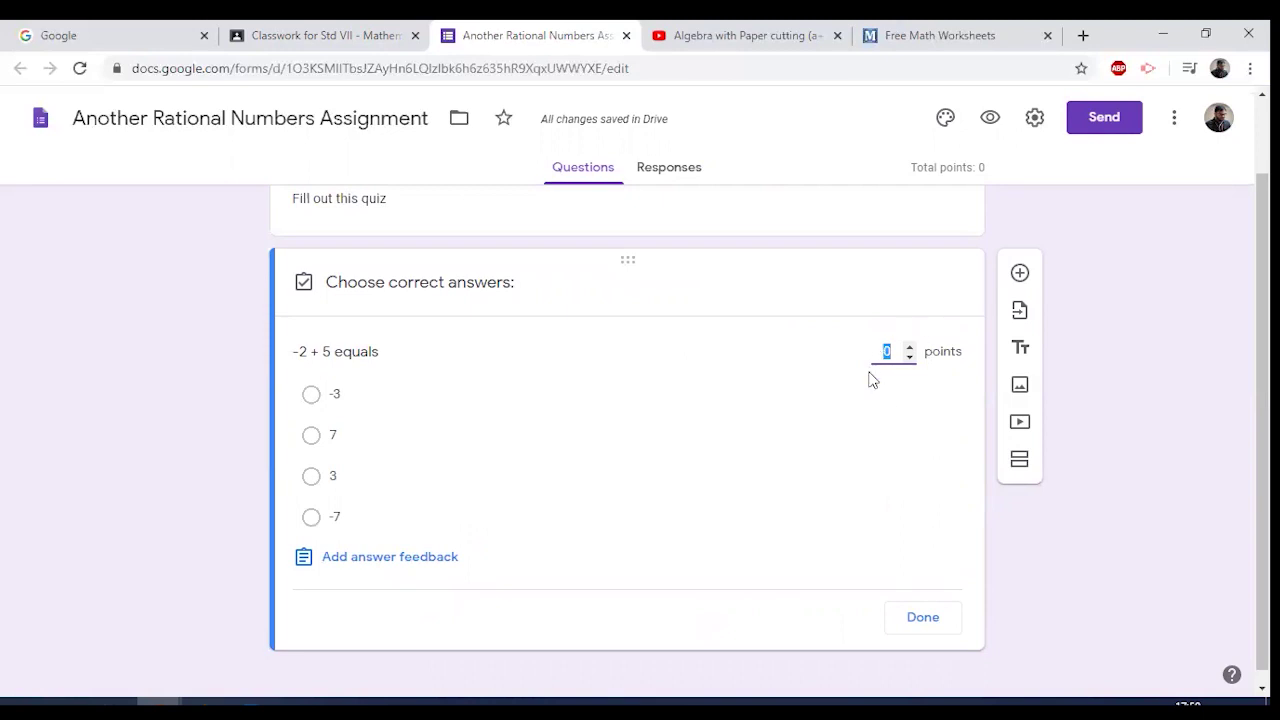
click(909, 347)
click(311, 476)
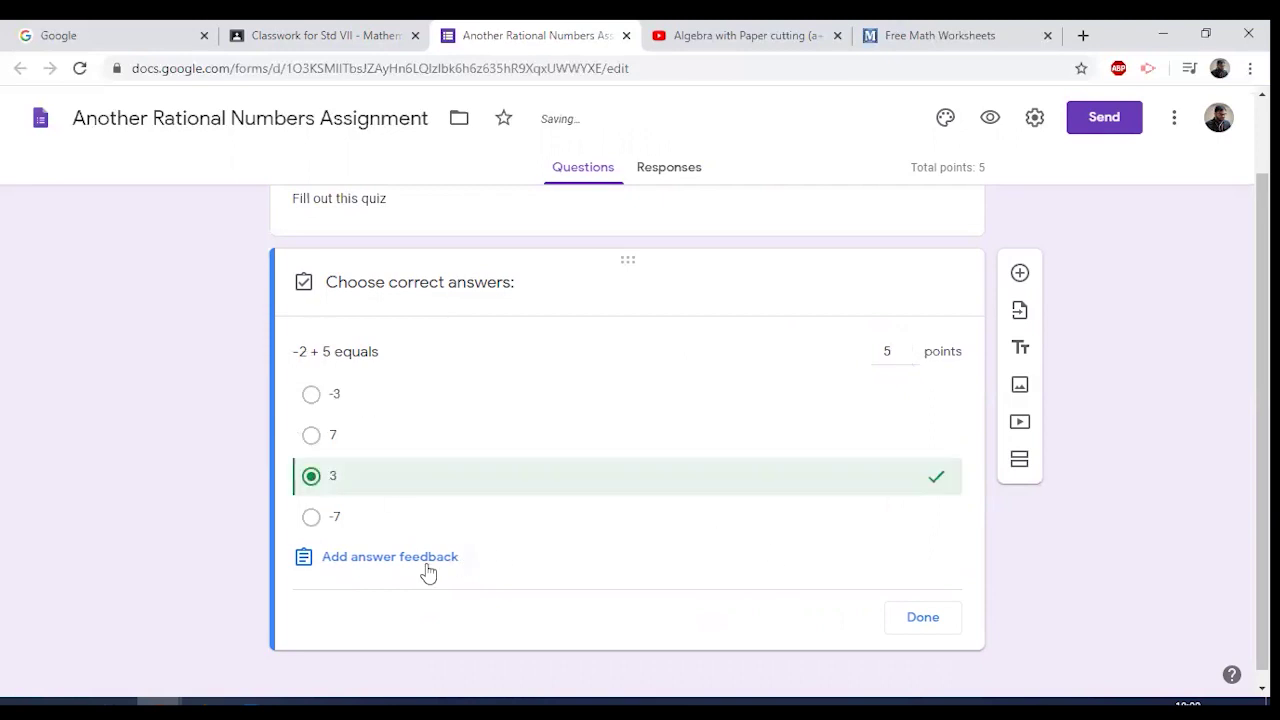
- Add the answer feedback "Excellent!" for correct answers and "Try again." for incorrect answers, and save it
click(366, 560)
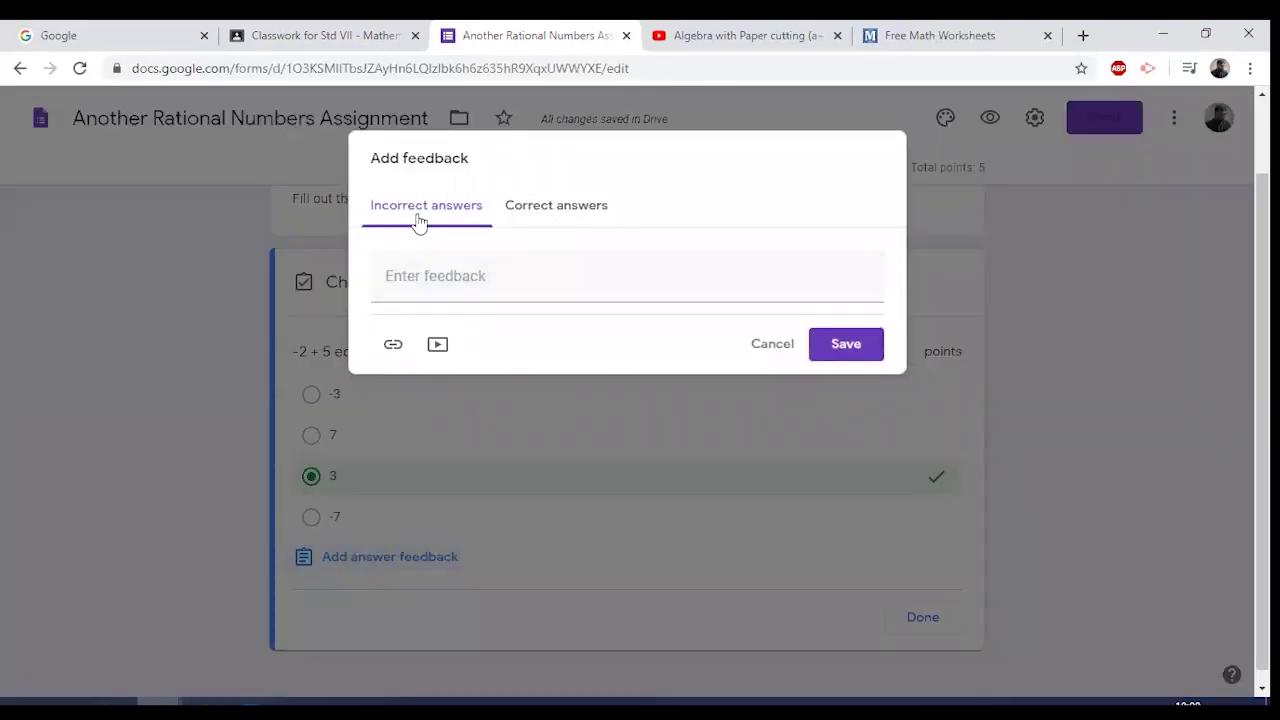
click(555, 210)
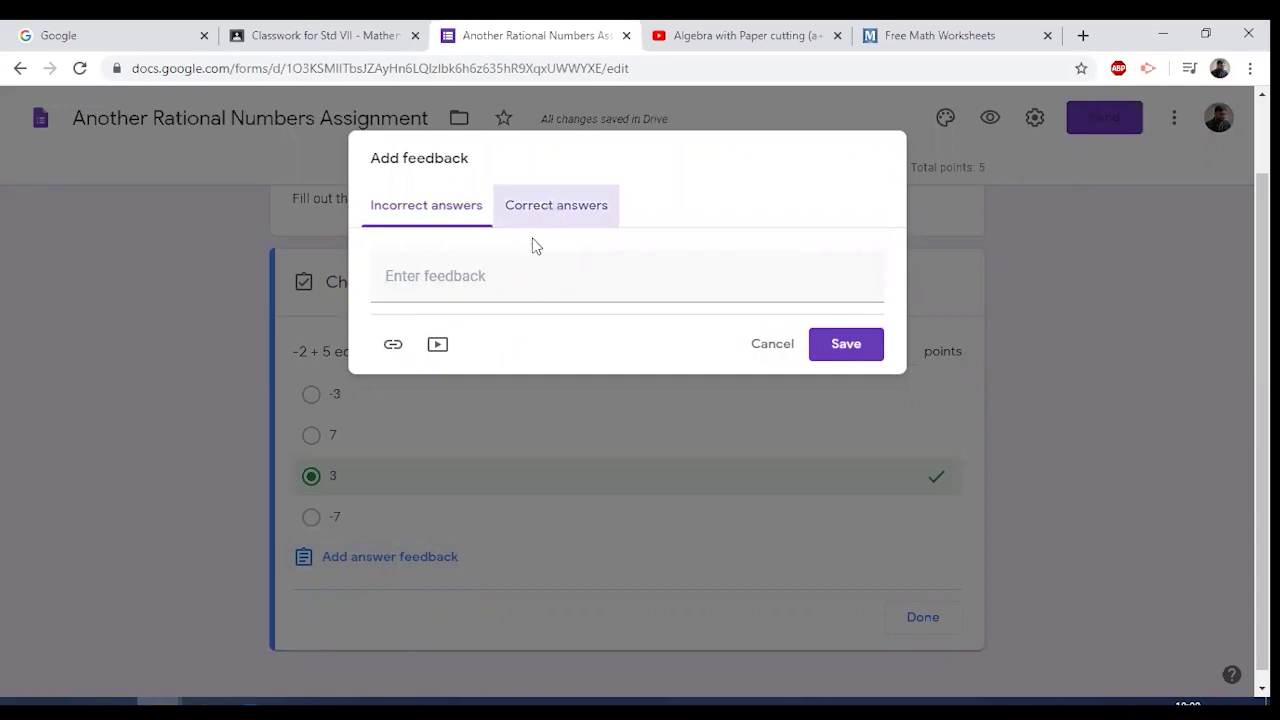
click(535, 260)
text(Excellent!)
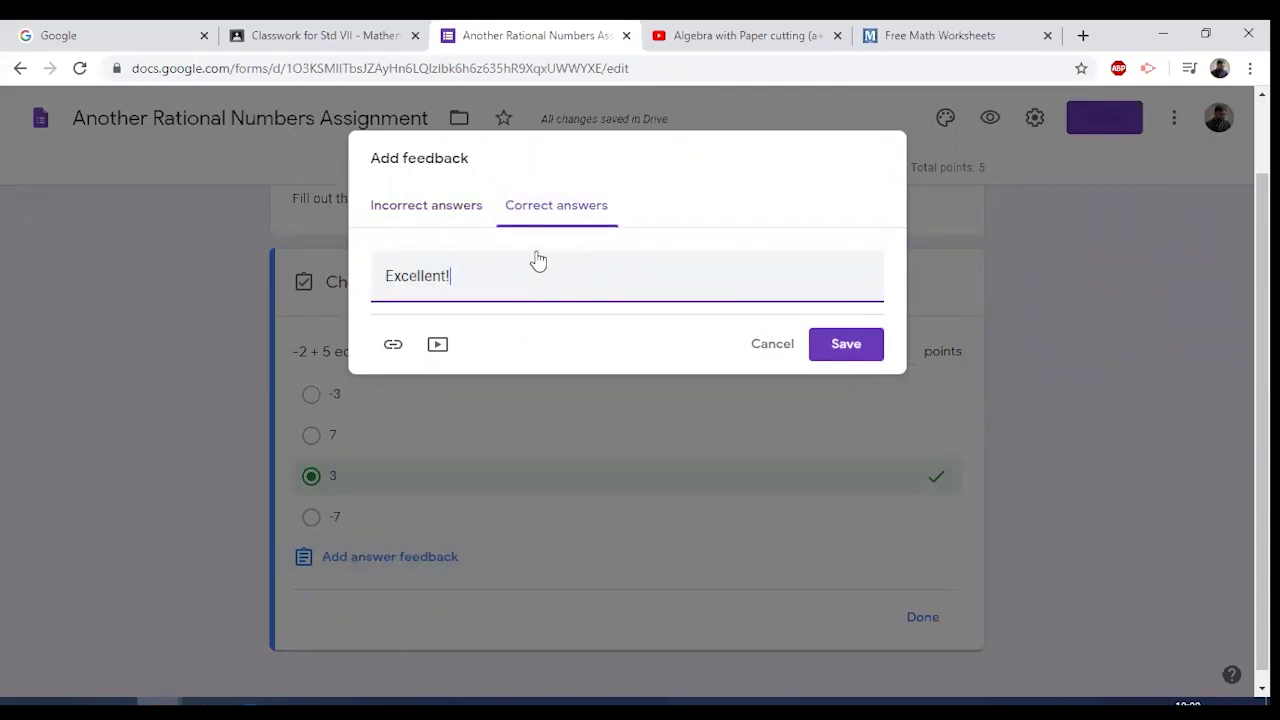
click(402, 207)
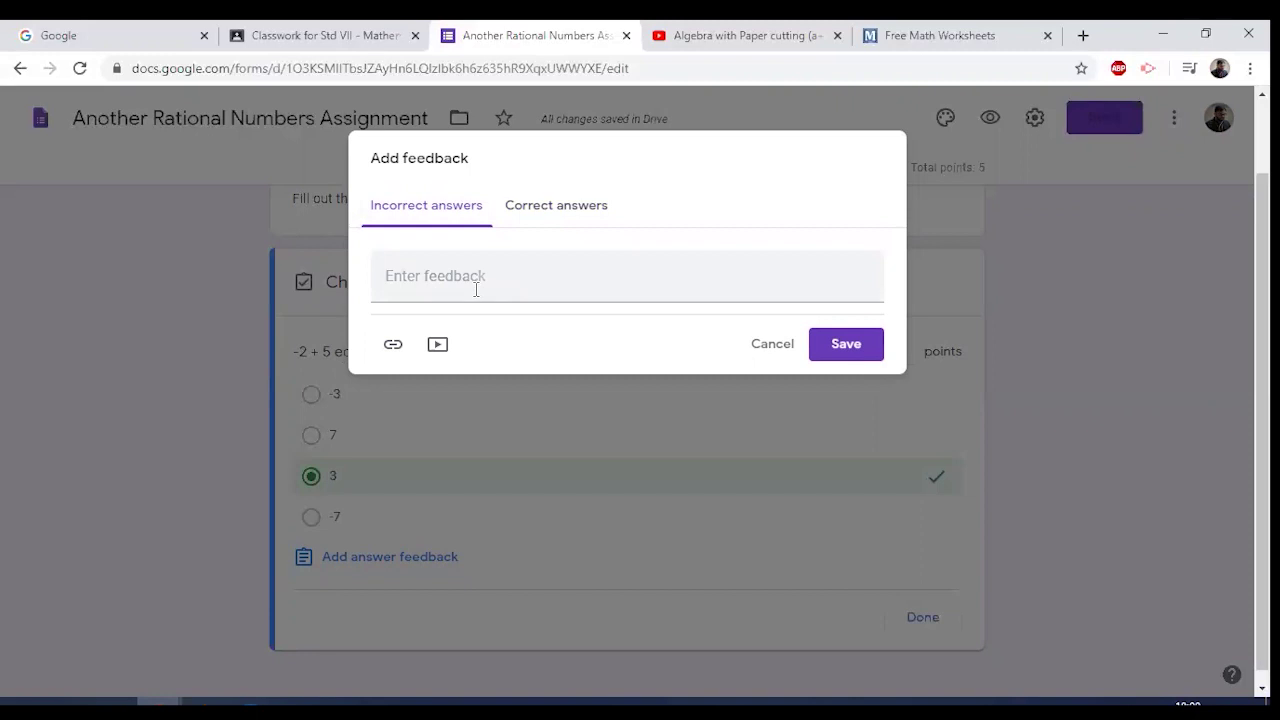
click(476, 290)
text(Try again.)
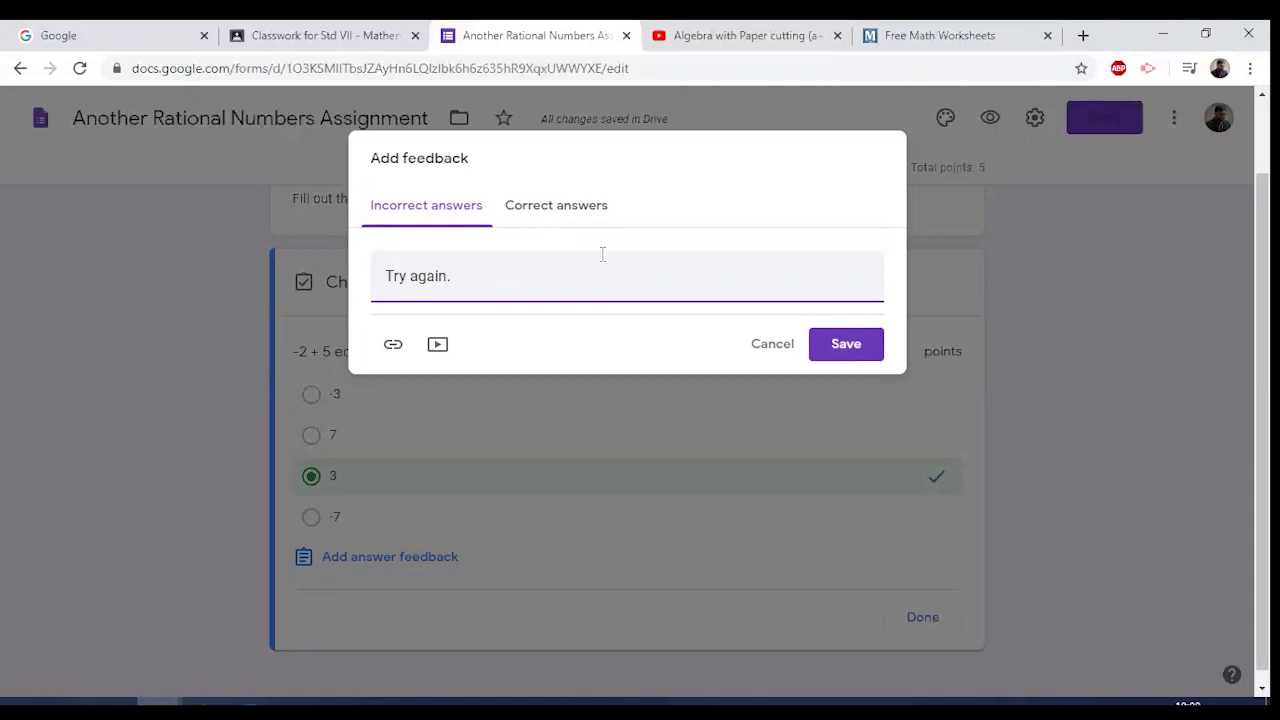
click(870, 343)
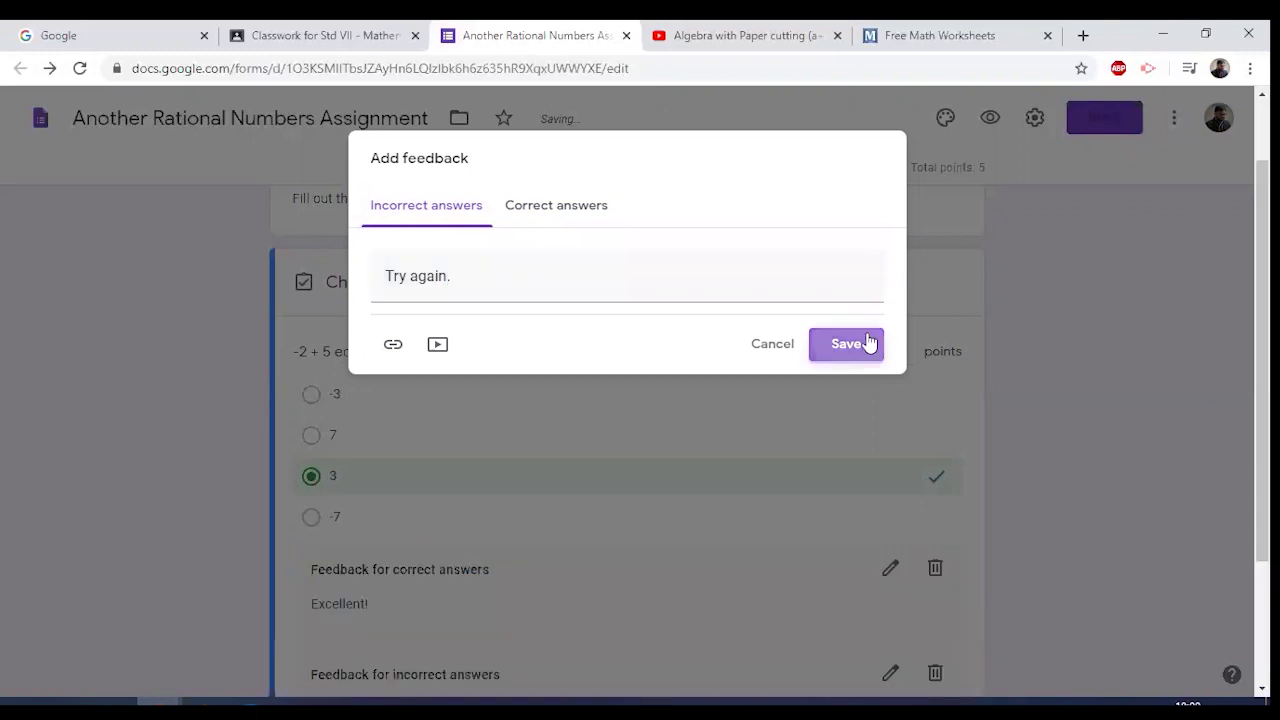
- Finish editing the answer key of the "-2 + 5 equals" question and make the question required
scroll(805, 404, down, 1)
scroll(808, 407, down, 1)
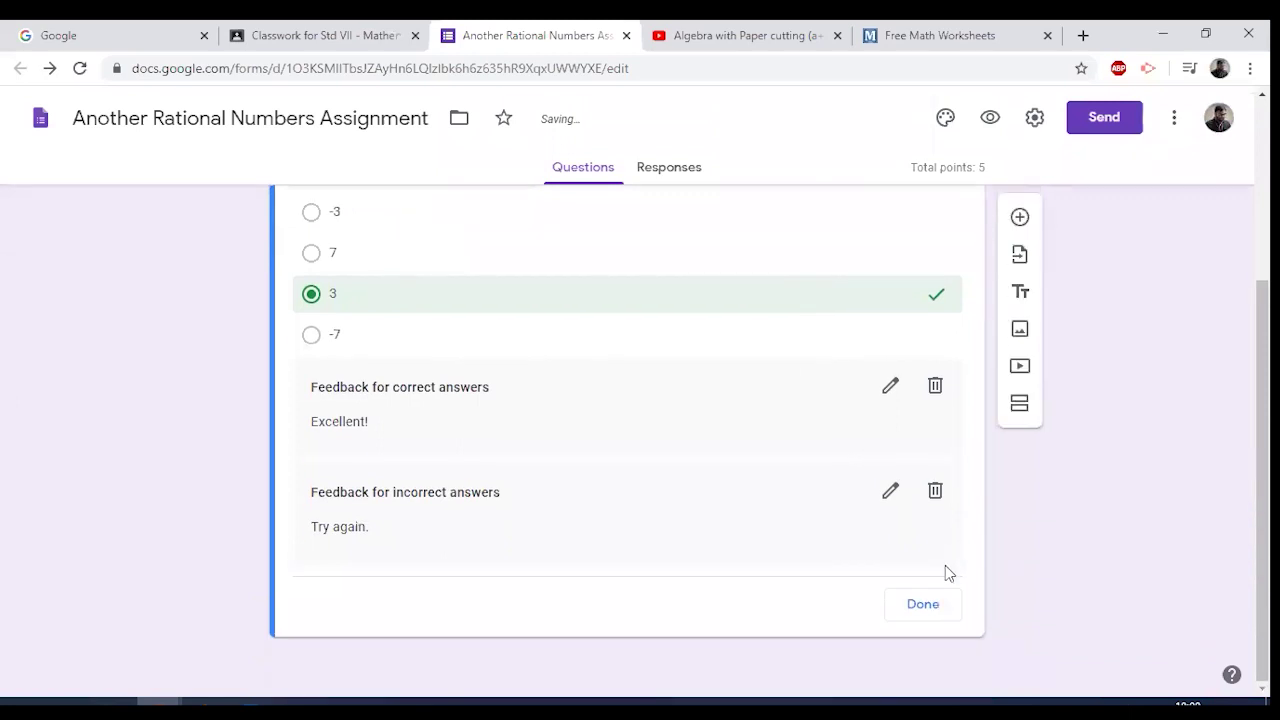
click(928, 606)
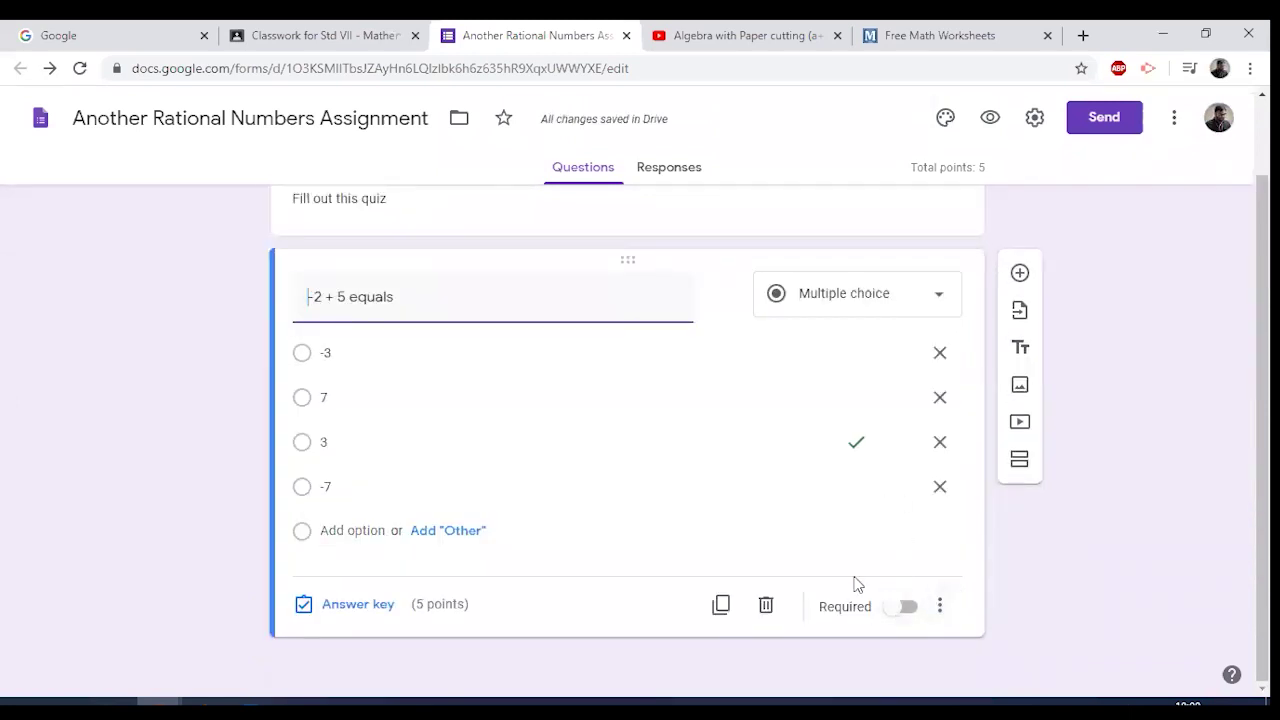
click(905, 606)
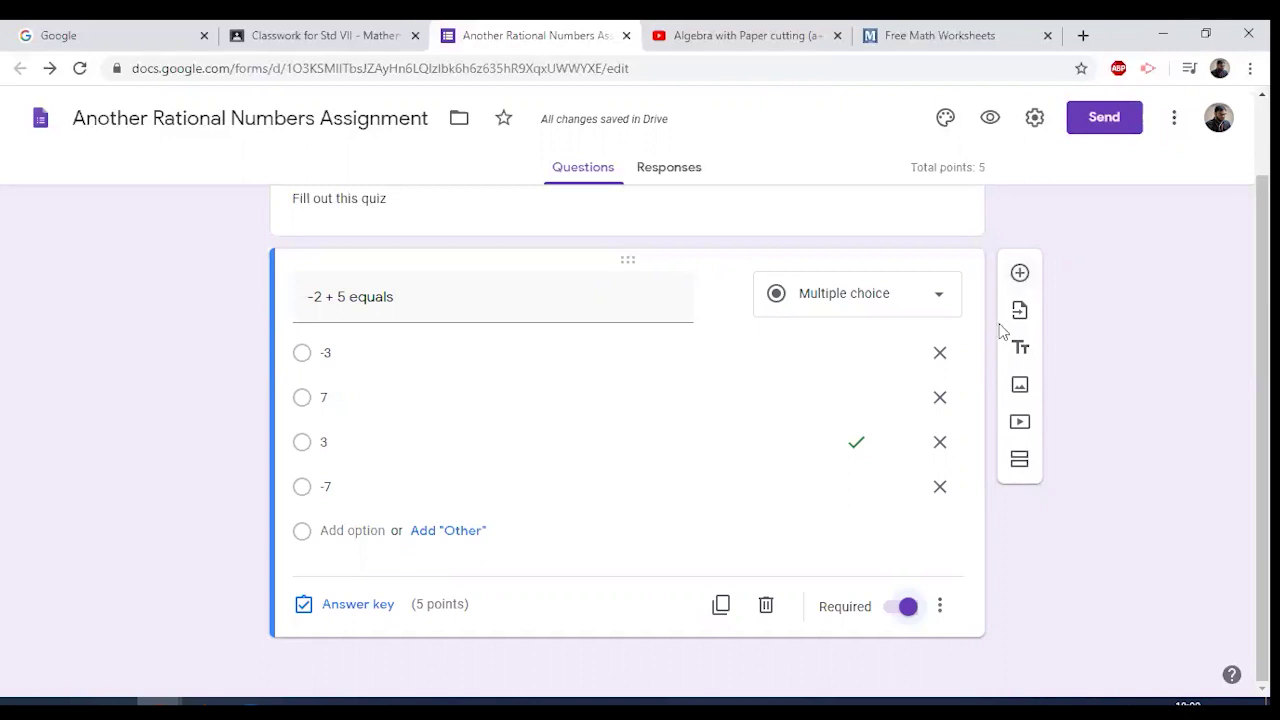
- Duplicate the "-2 + 5 equals" question and change the copy's text to "-2 - 5 equals"
click(714, 609)
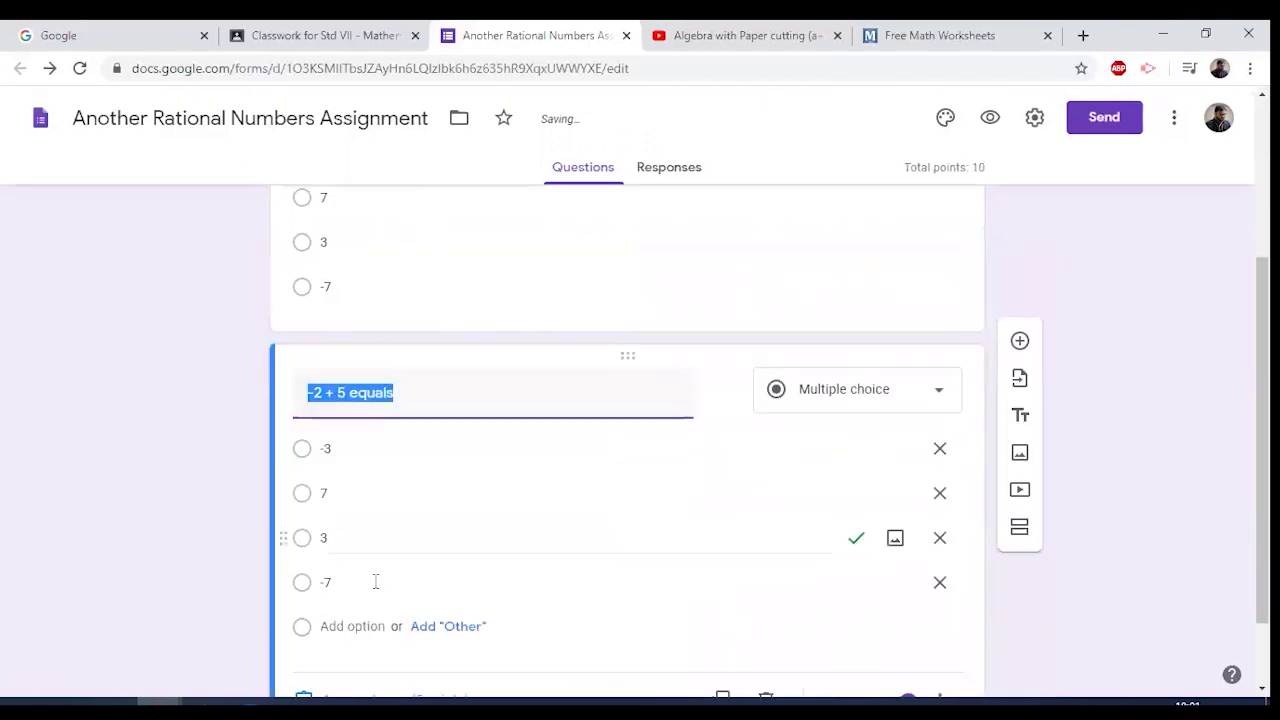
click(323, 376)
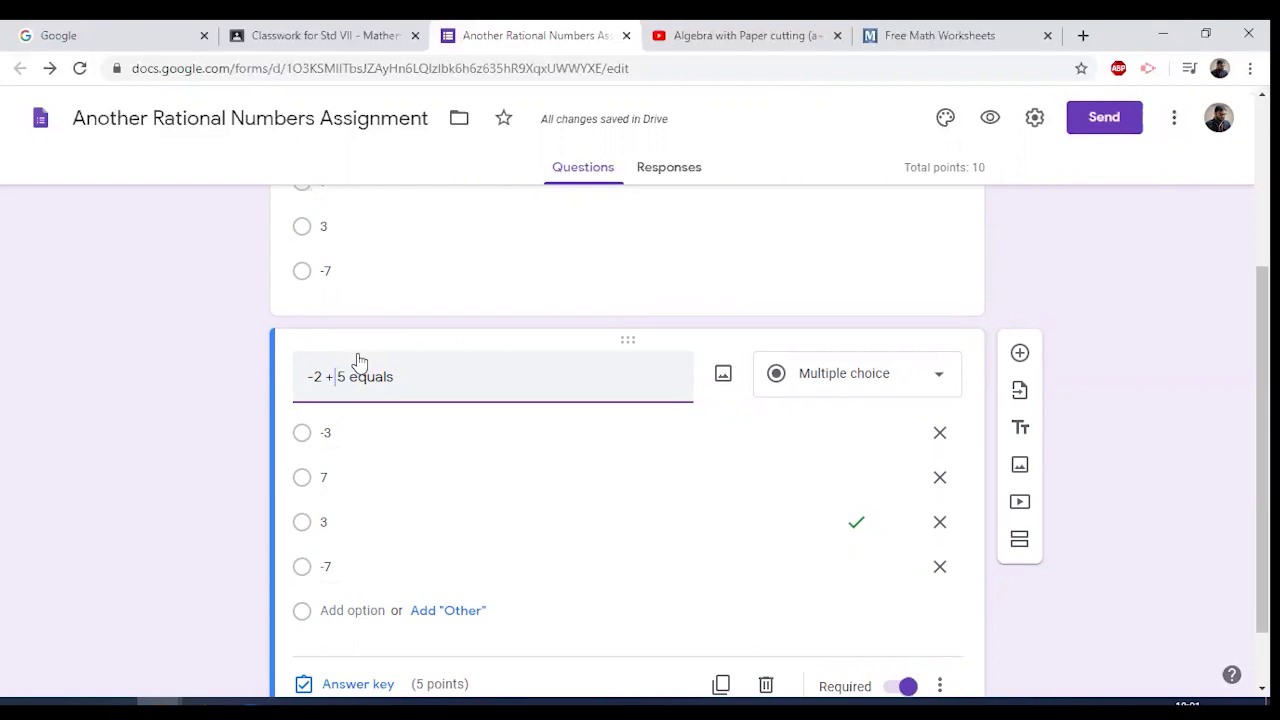
key(BackSpace)
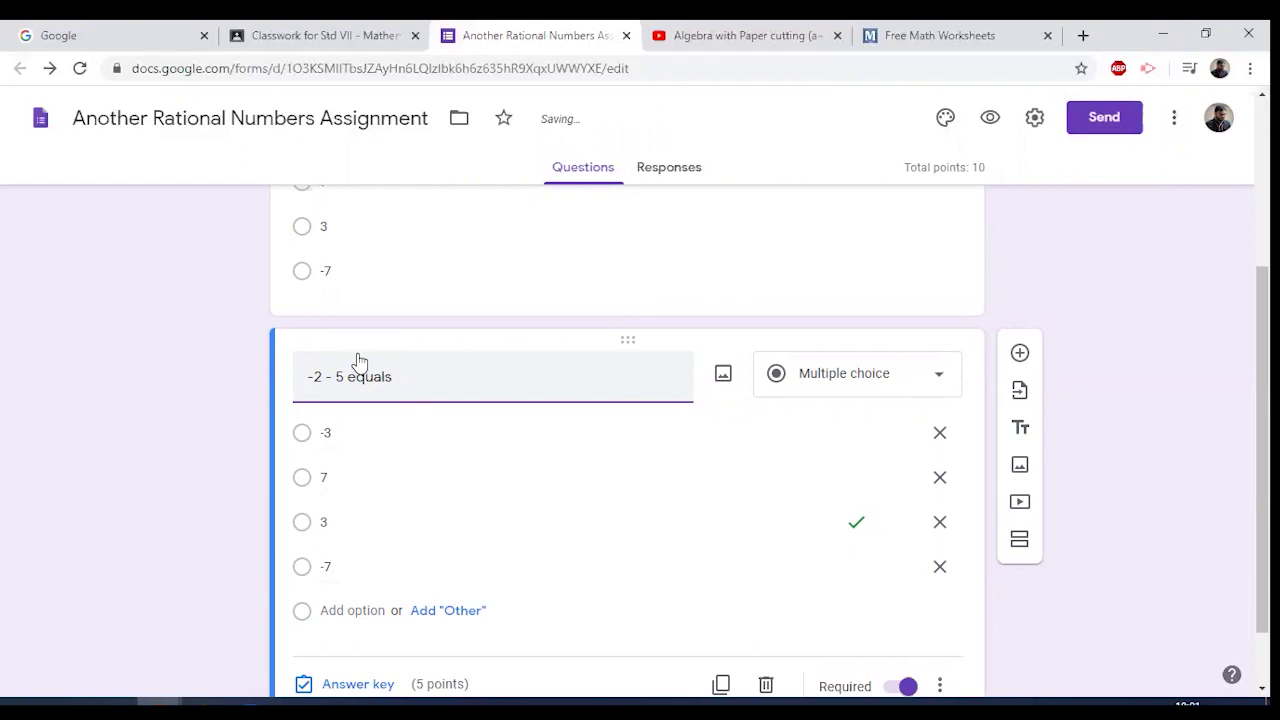
triple_click(332, 433)
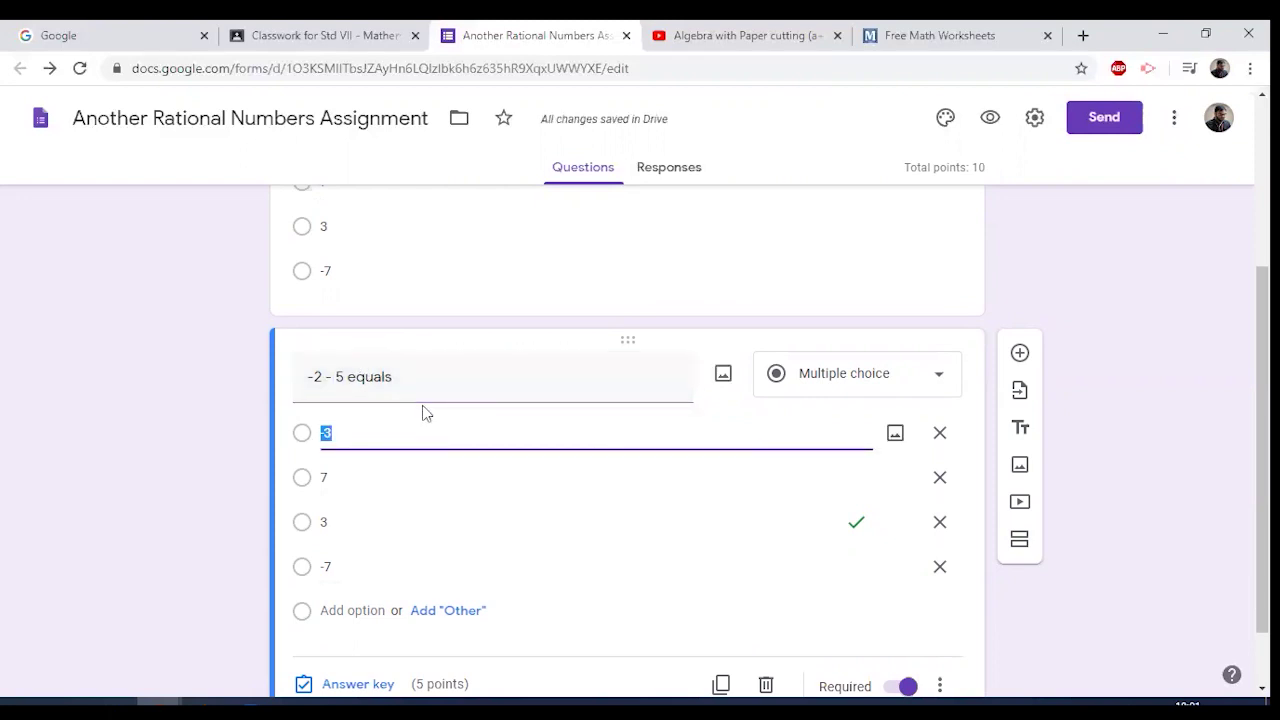
text(7)
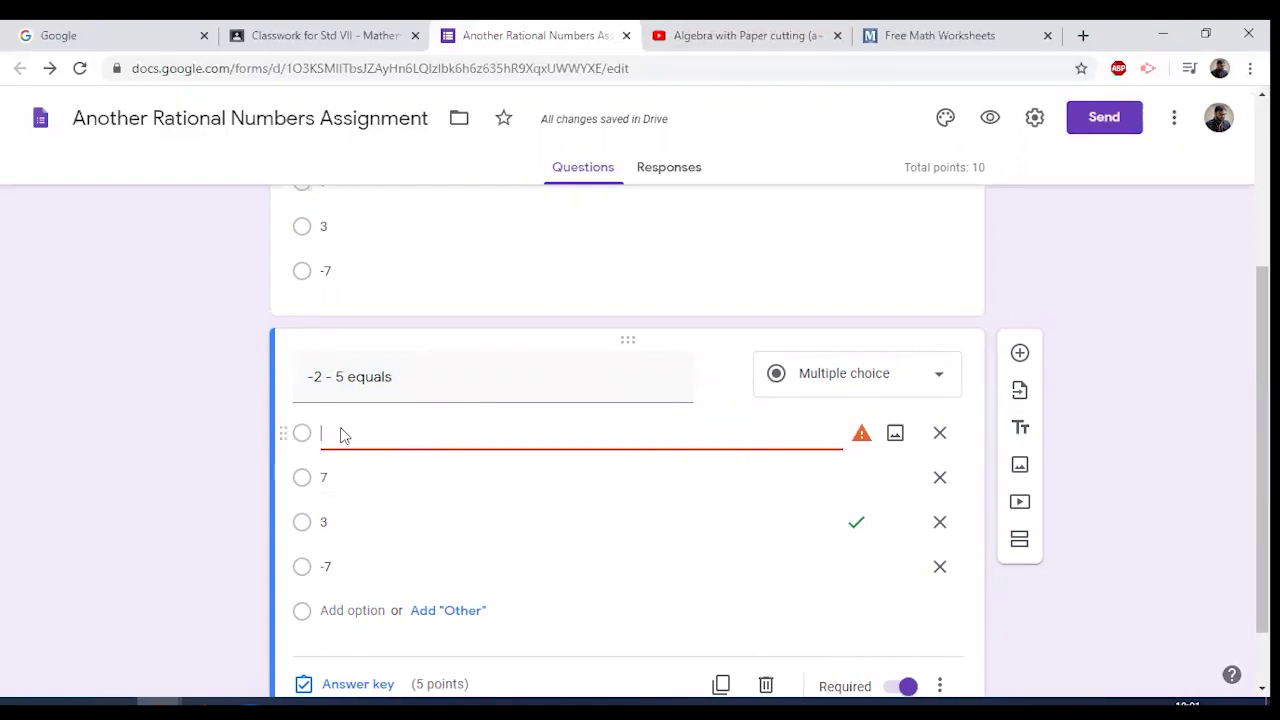
click(330, 522)
click(340, 433)
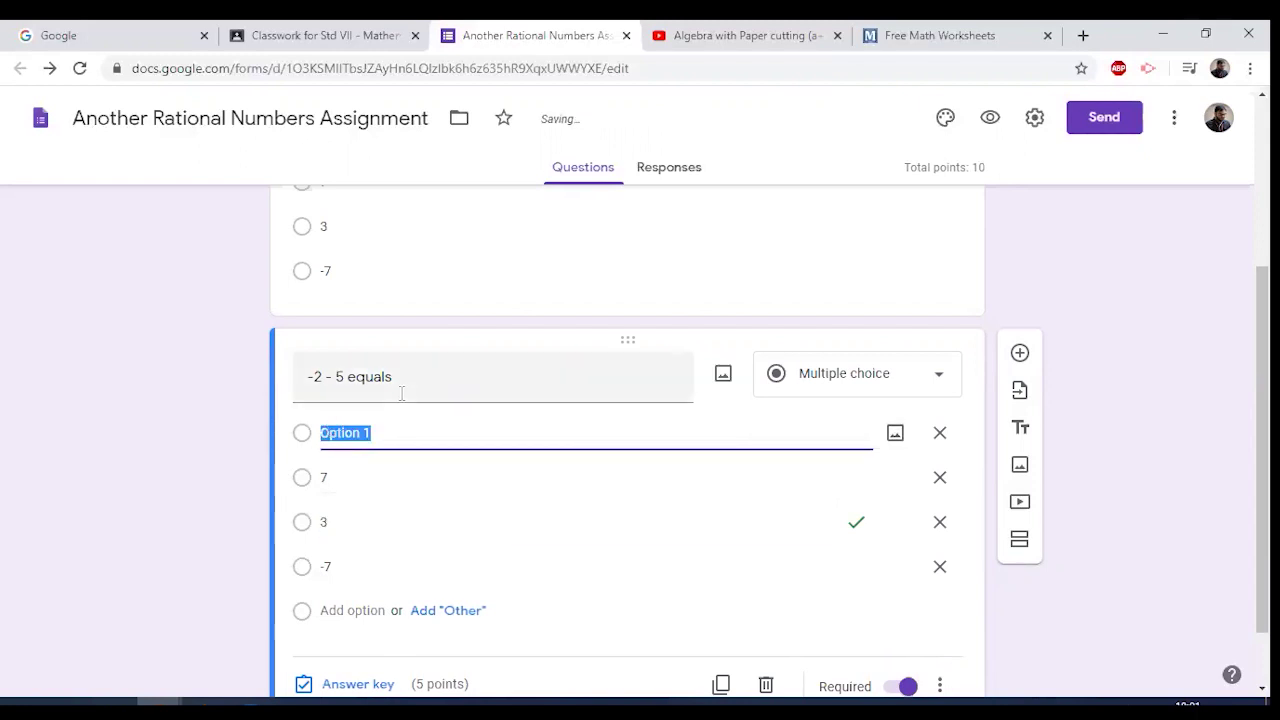
text(-3)
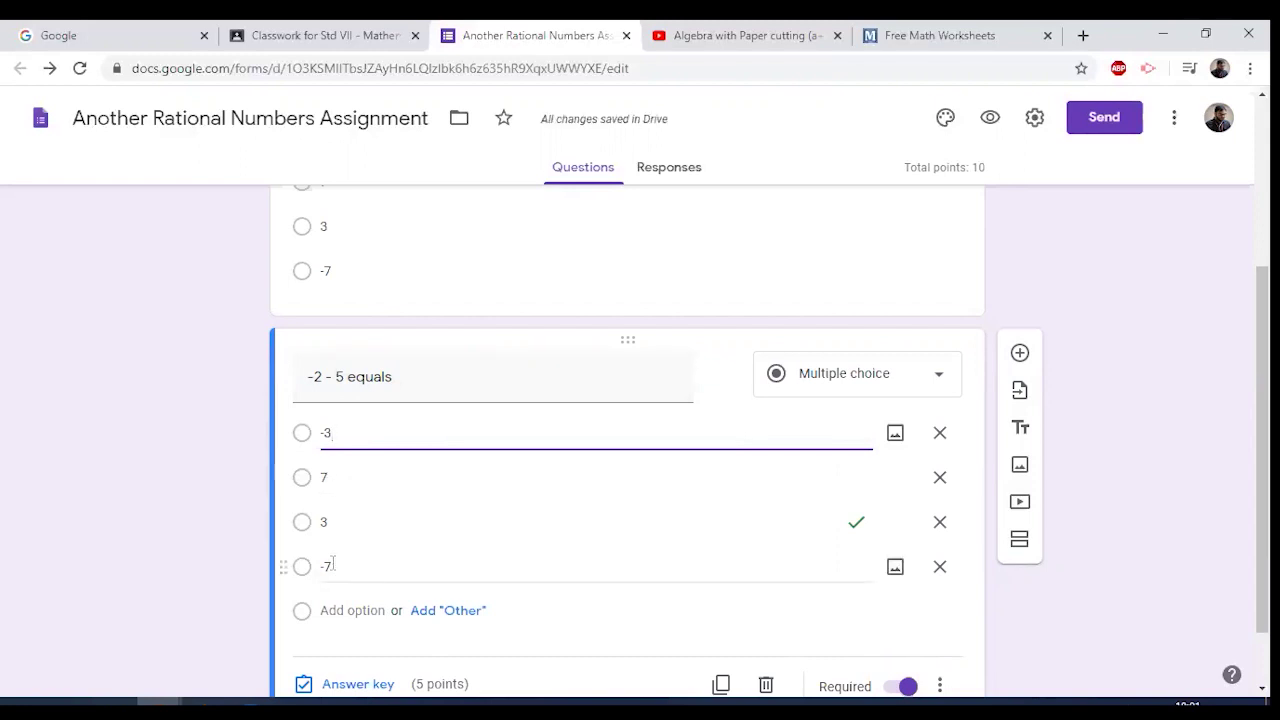
click(268, 517)
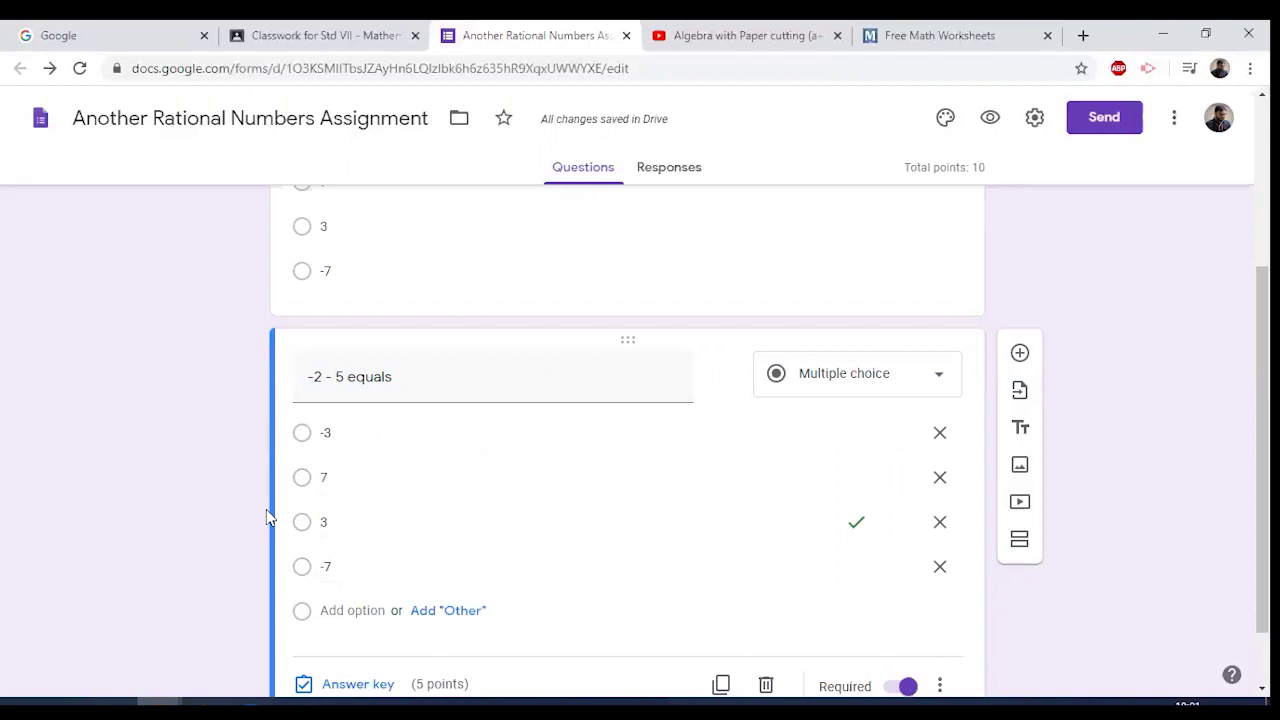
scroll(330, 566, down, 2)
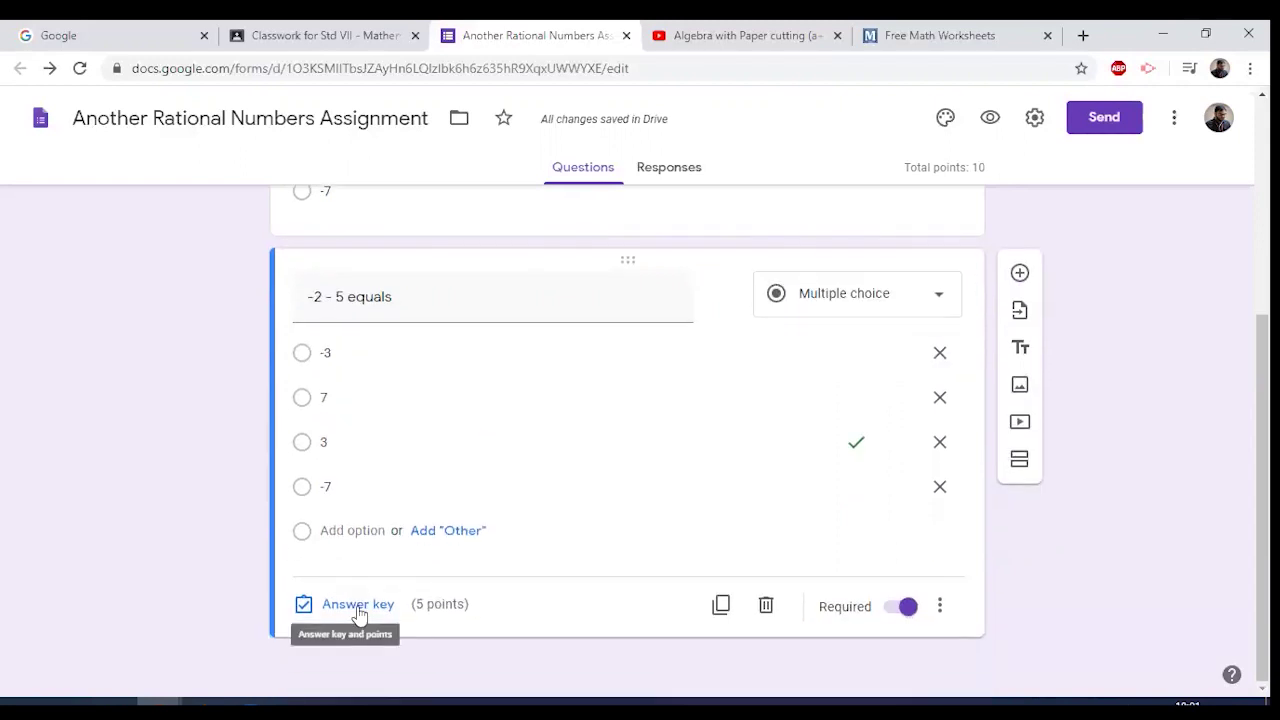
- Mark -7 as an additional correct answer in the answer key of the "-2 - 5 equals" question and finish editing the key
click(356, 606)
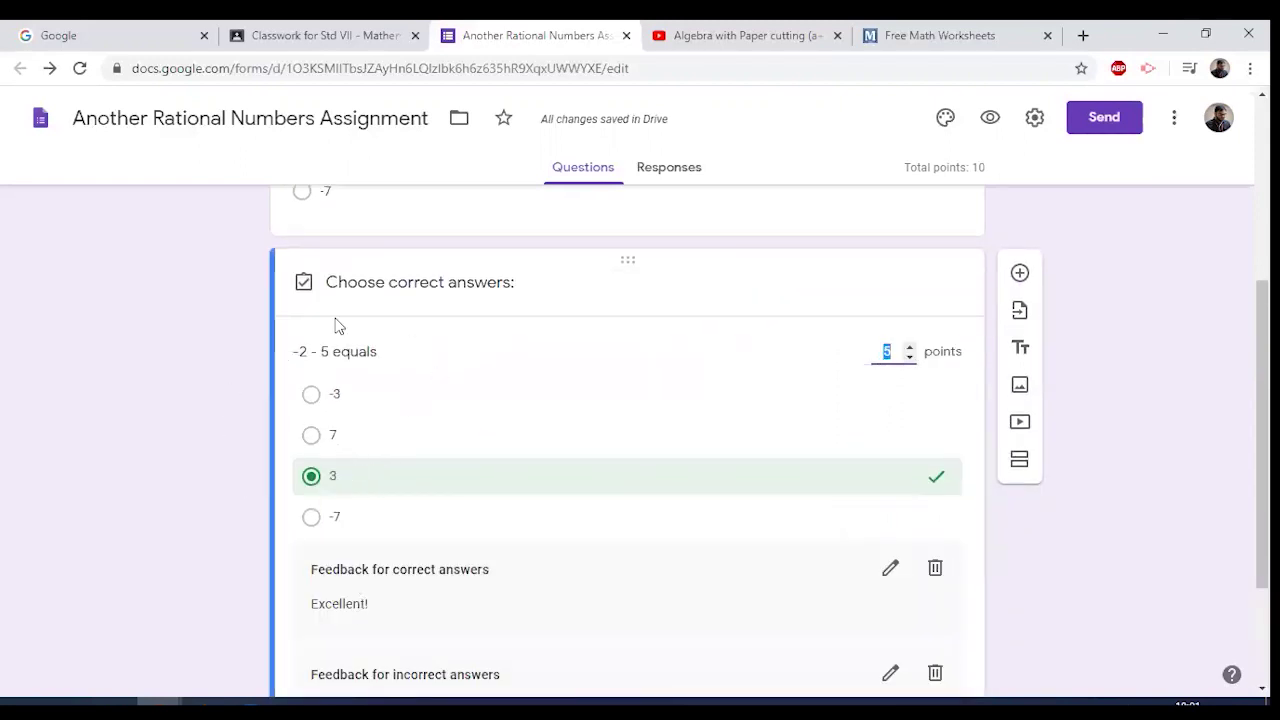
click(312, 519)
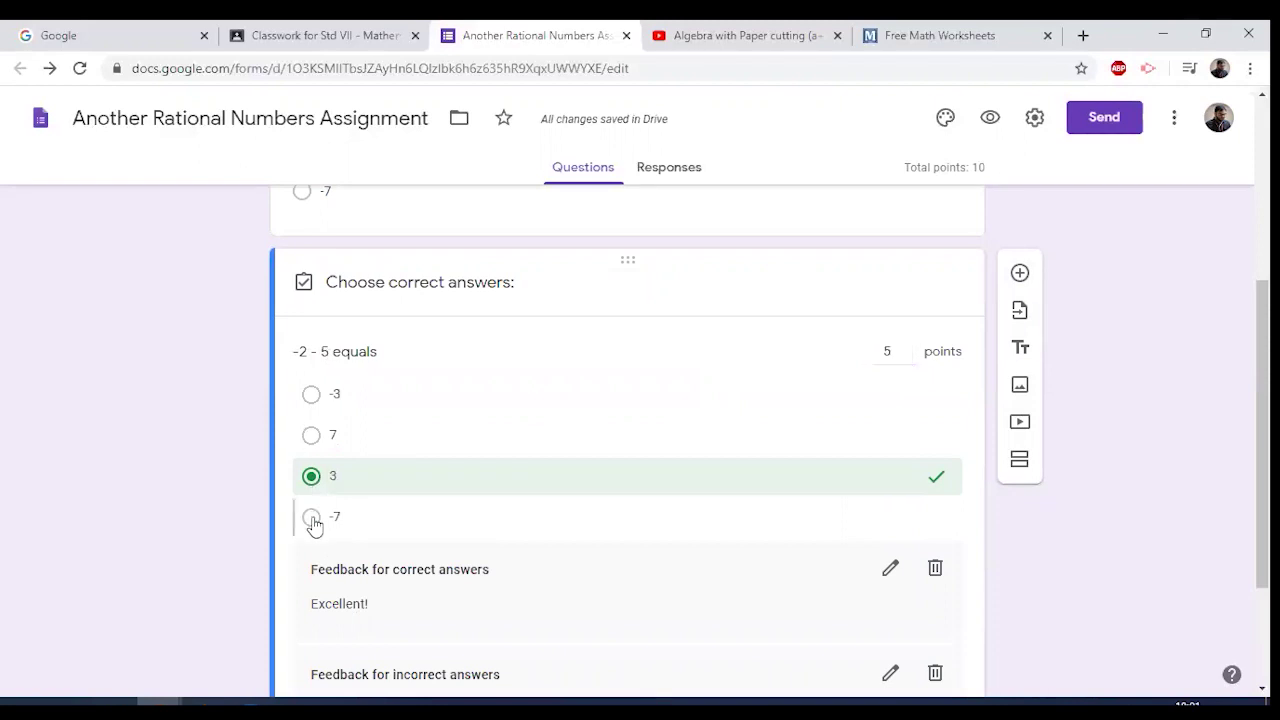
click(312, 520)
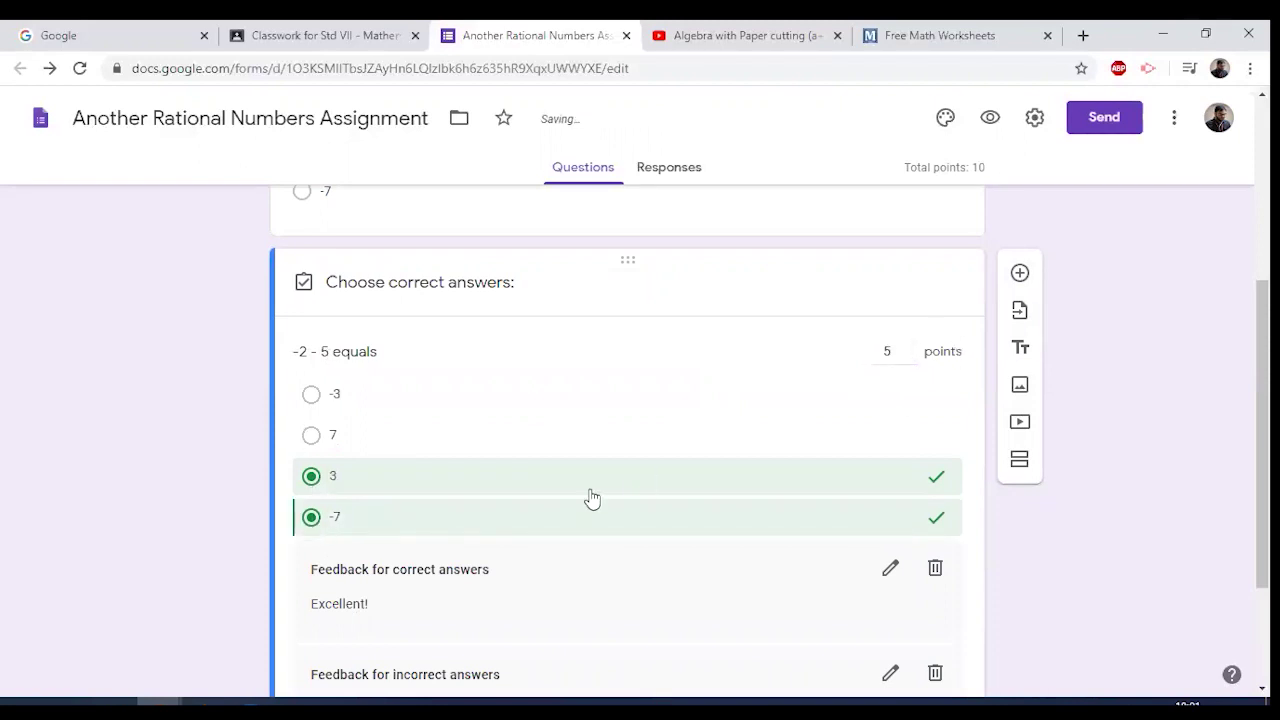
scroll(435, 603, down, 1)
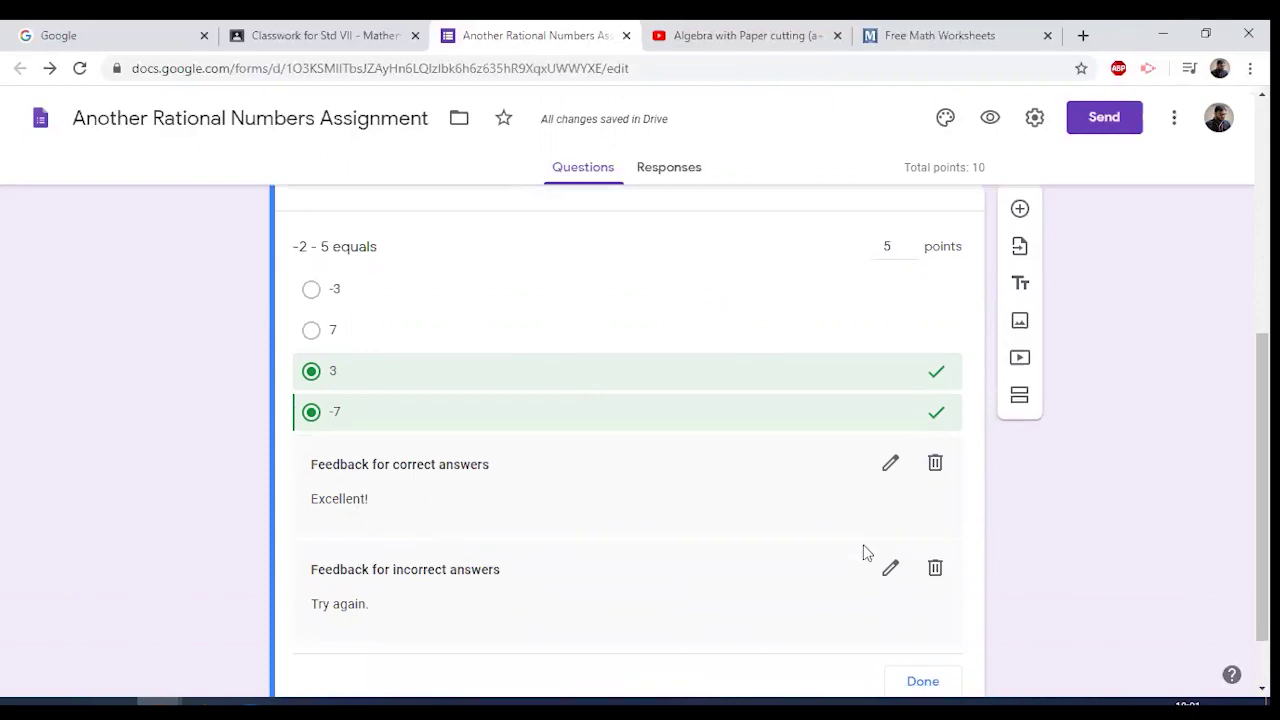
scroll(886, 603, down, 1)
click(886, 606)
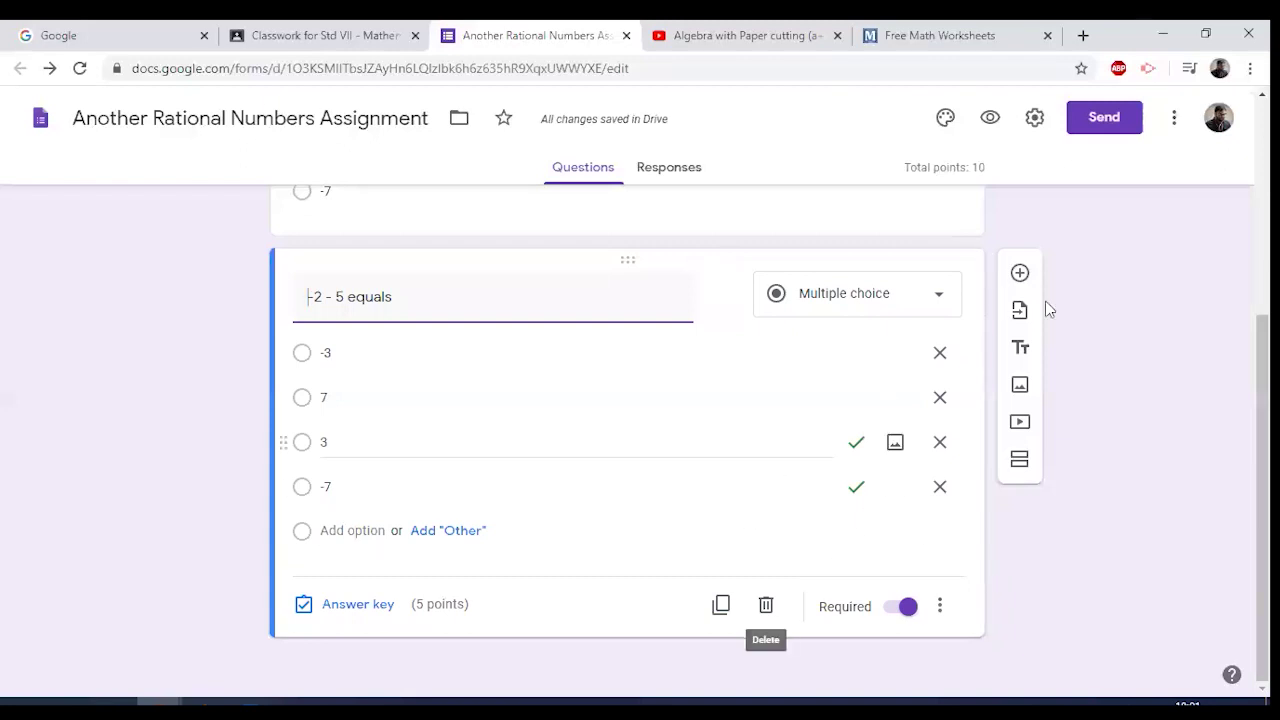
- Duplicate the "-2 - 5 equals" question and change the copy's text to "-2 x (-7) equals"
click(721, 605)
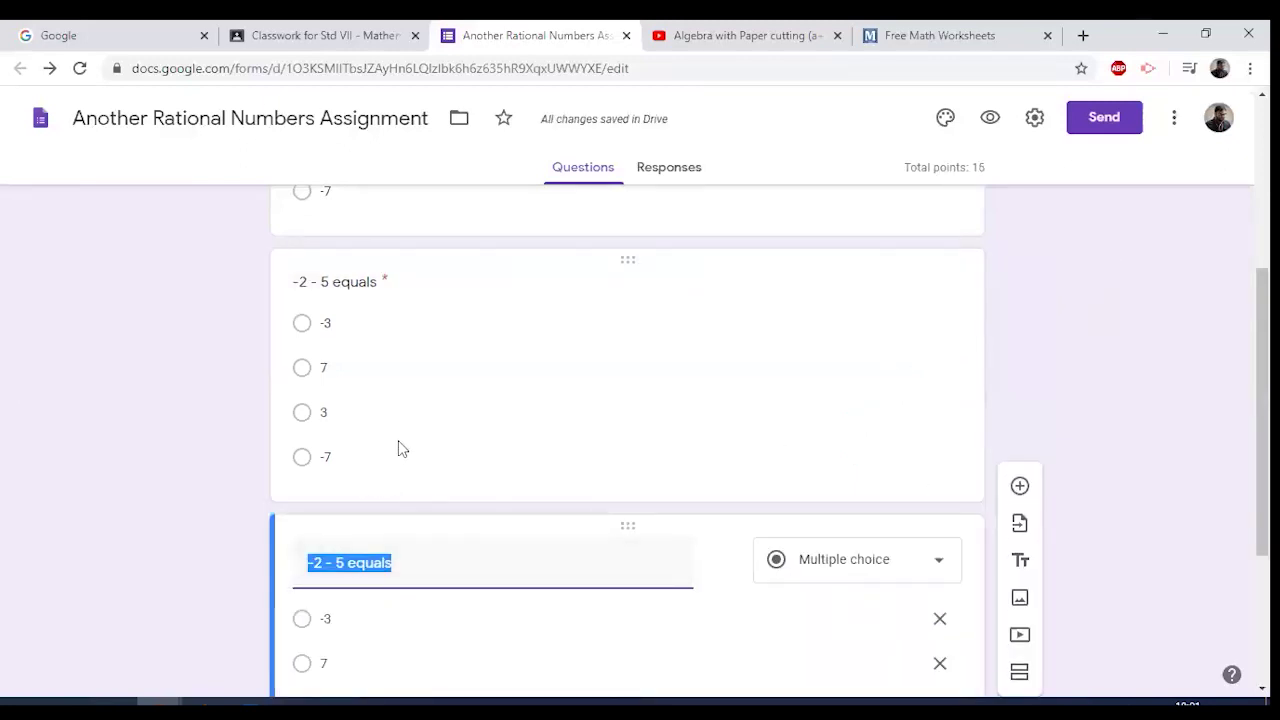
click(326, 563)
key(Delete)
text(x)
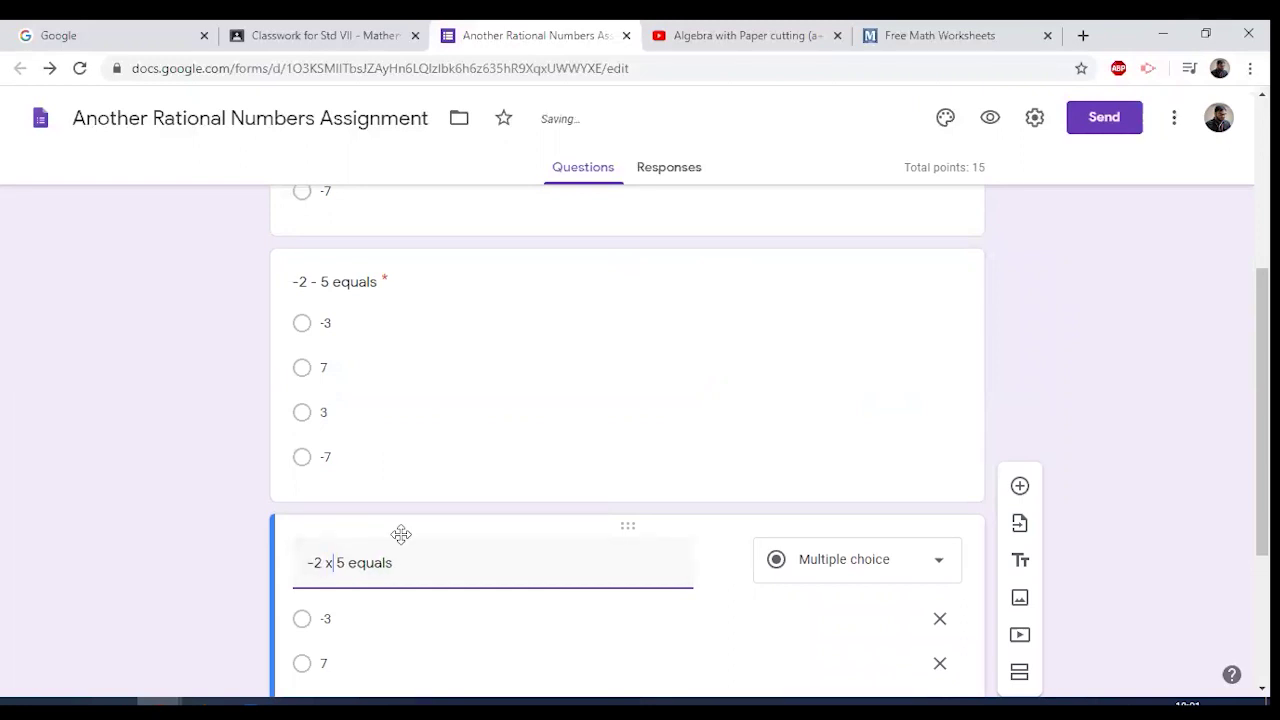
key(Delete)
key(Delete)
text(_-7))
key(BackSpace)
text(()
- Replace the answer options of the "-2 x (-7) equals" question with 9, -17, -9 and 14, in that order
scroll(308, 522, down, 2)
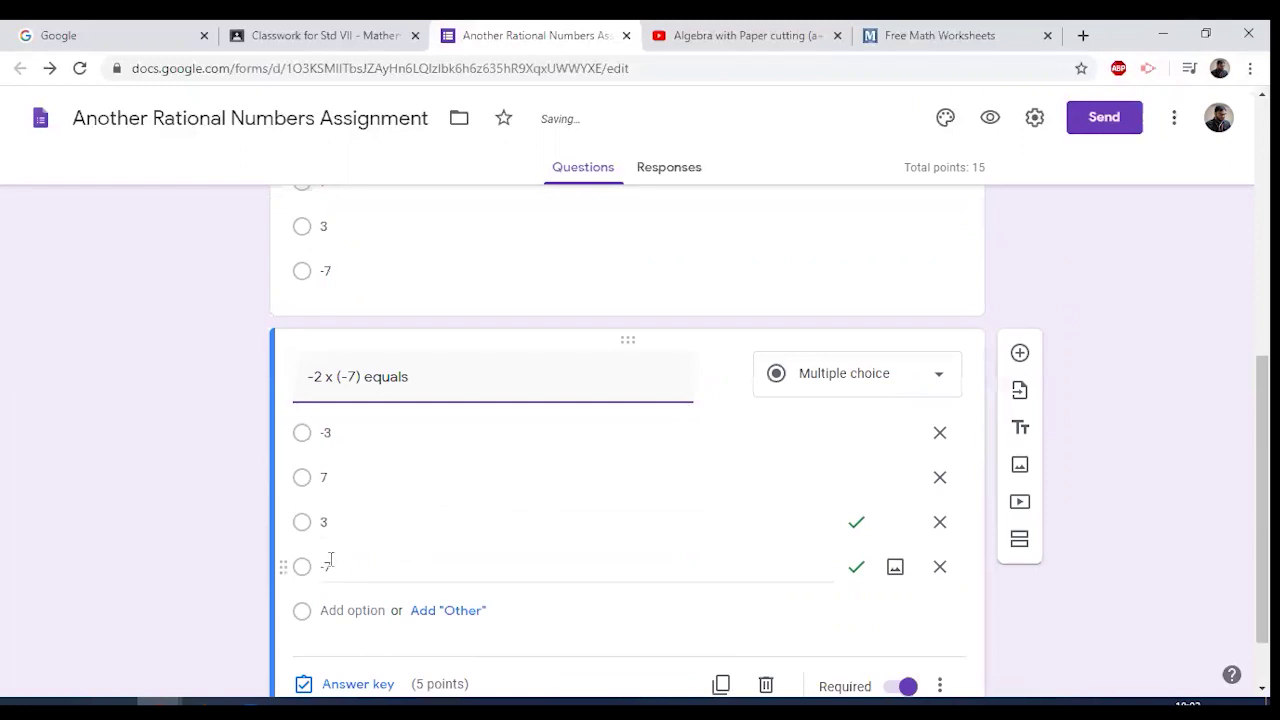
click(323, 572)
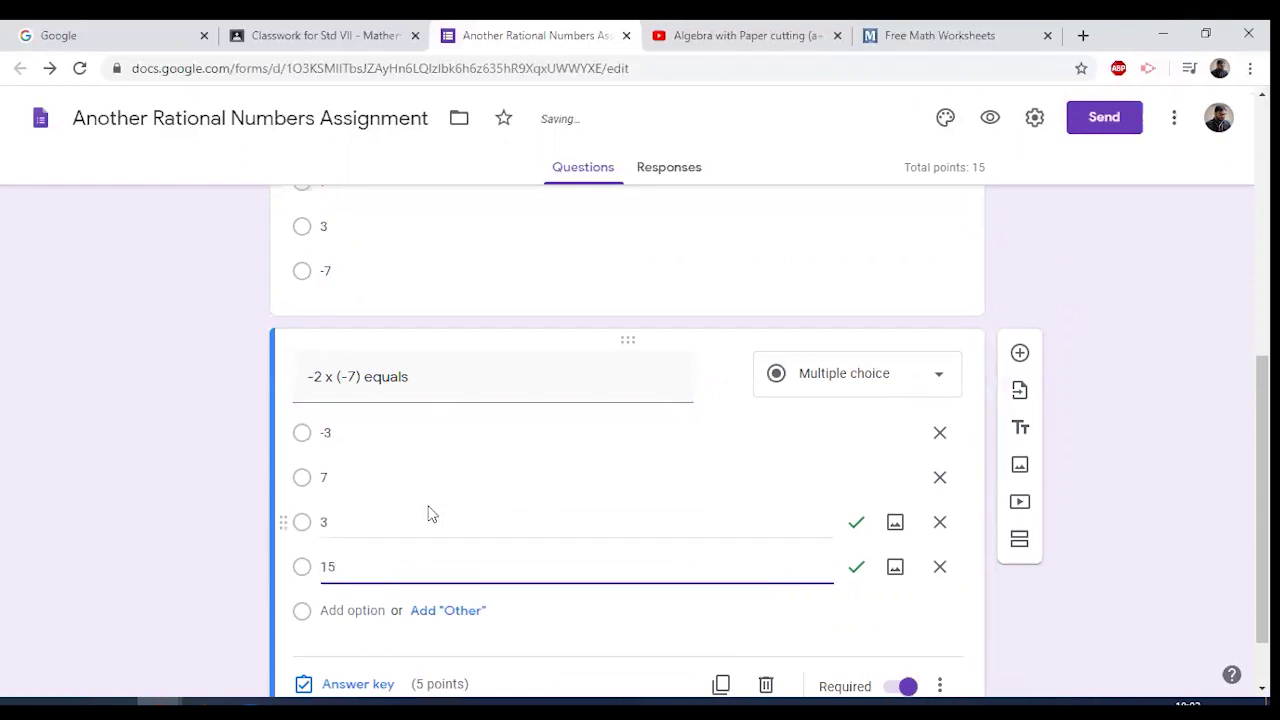
text(14)
click(351, 478)
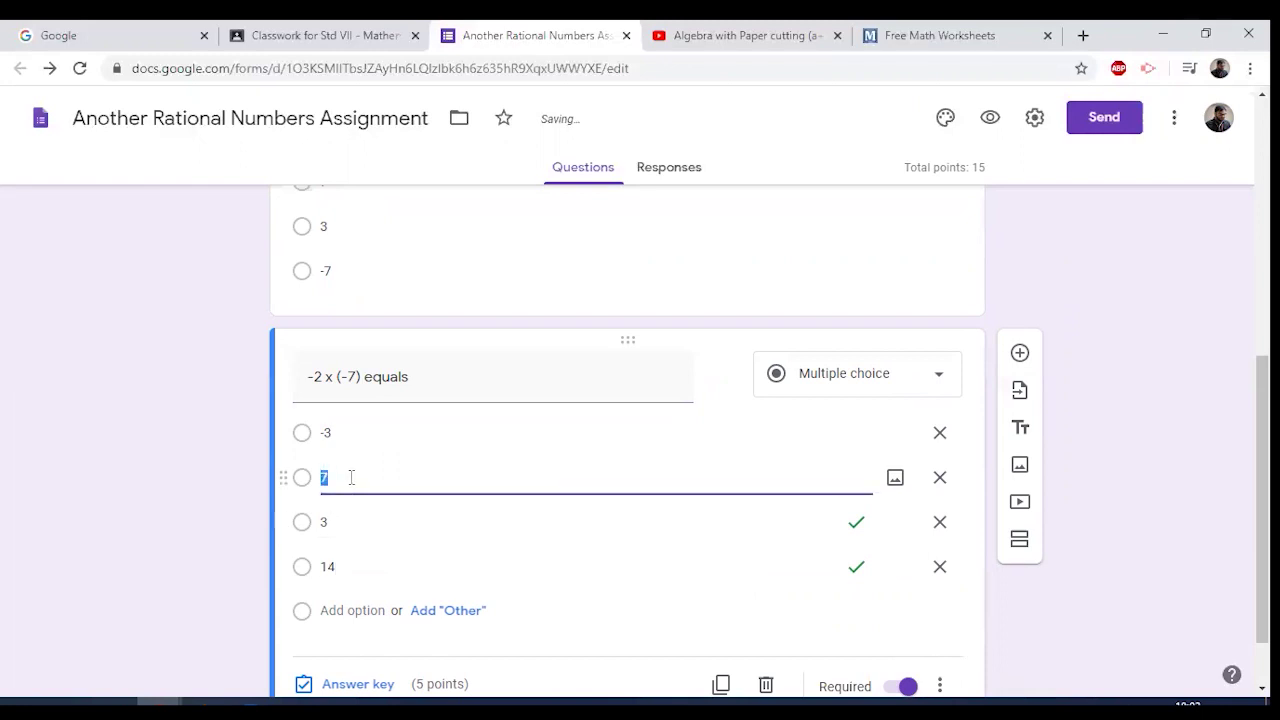
text(-17)
click(339, 441)
text(9)
click(338, 525)
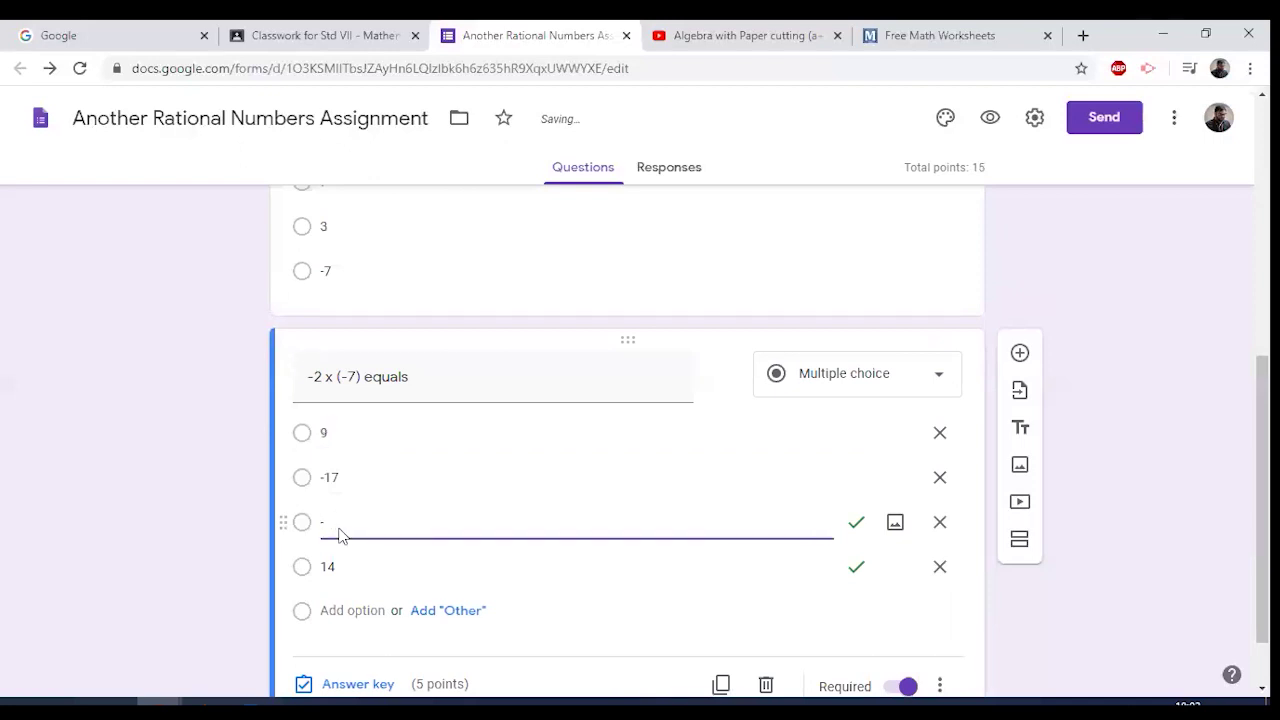
text(-9)
- Unmark -9 as a correct answer in the answer key of the "-2 x (-7) equals" question and finish editing the key
scroll(340, 530, down, 1)
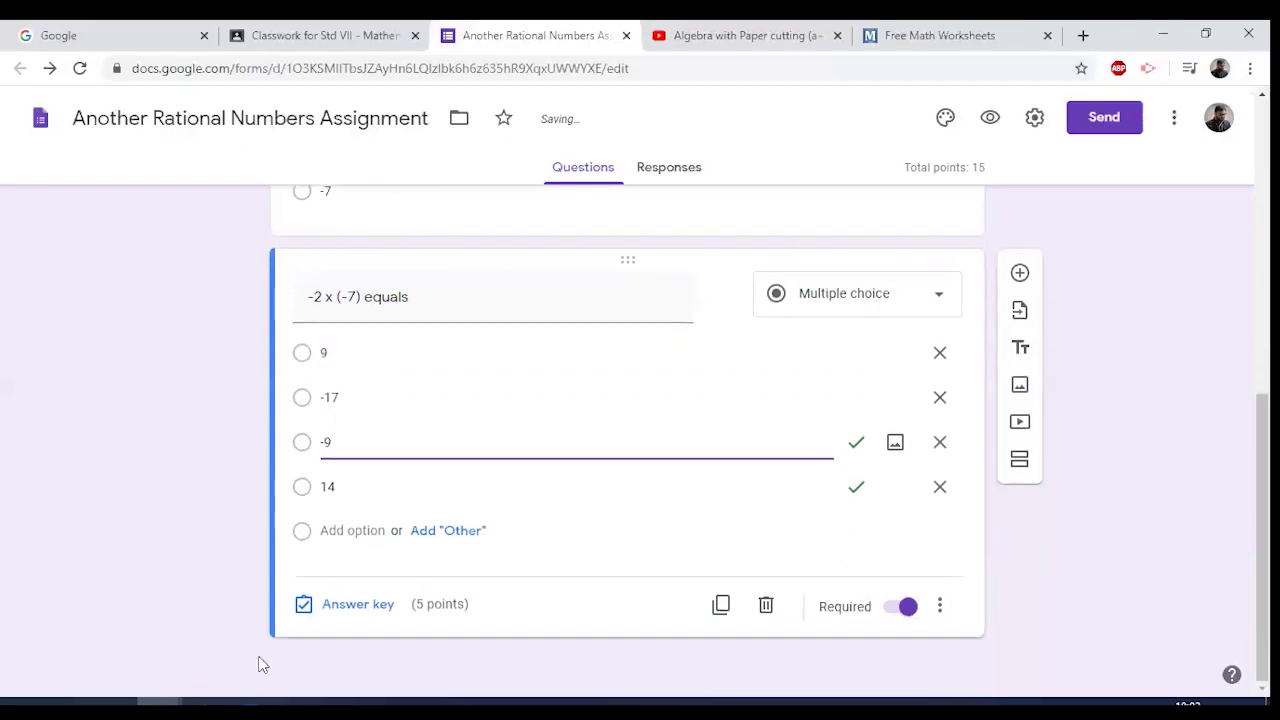
click(358, 605)
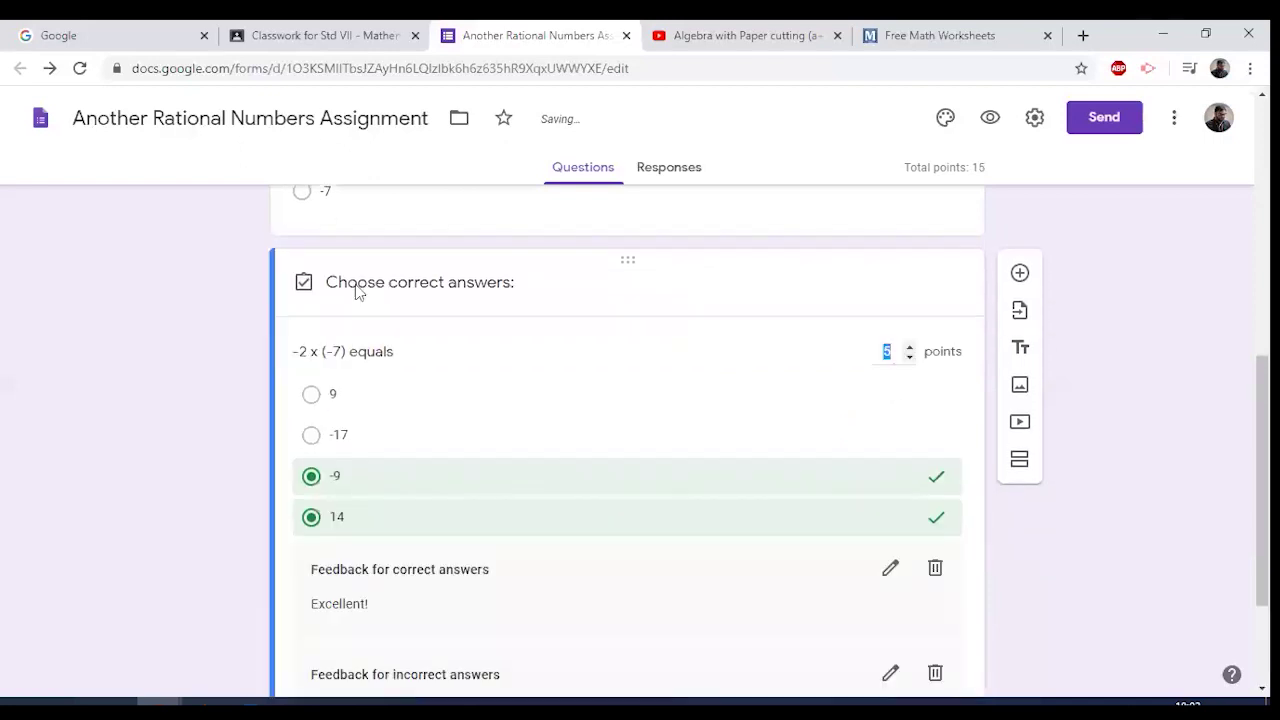
click(312, 477)
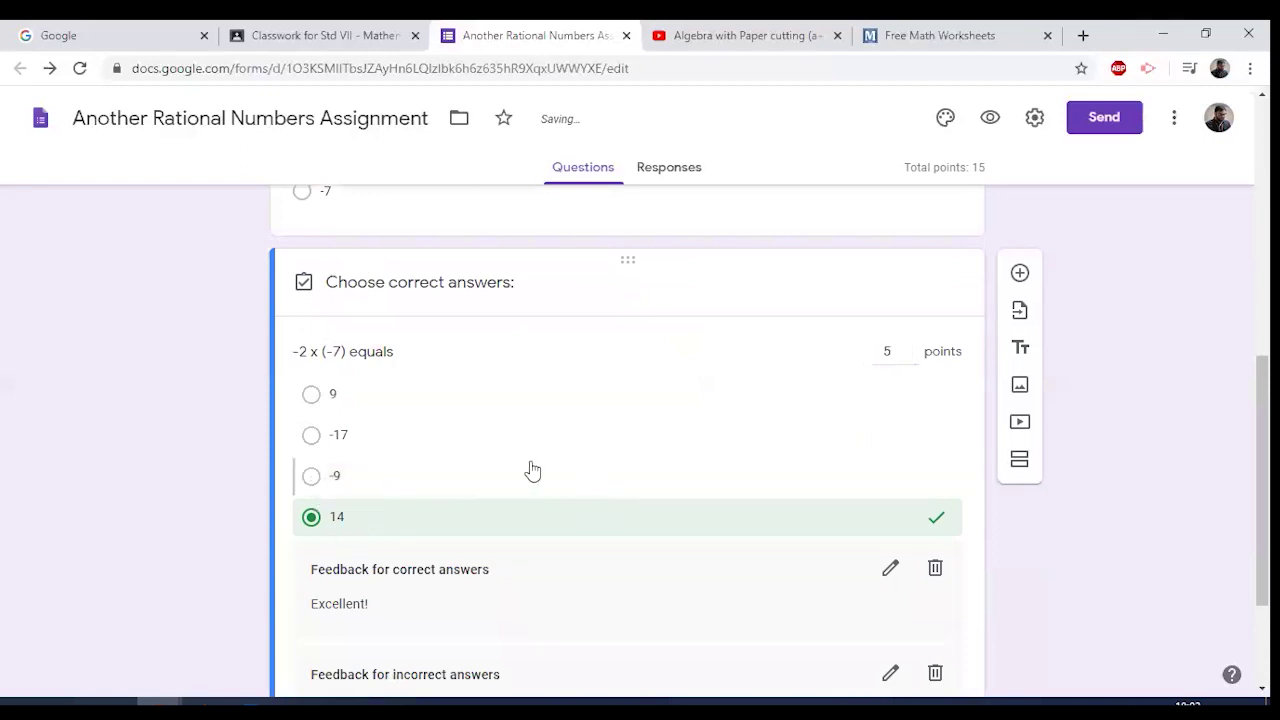
scroll(580, 531, down, 2)
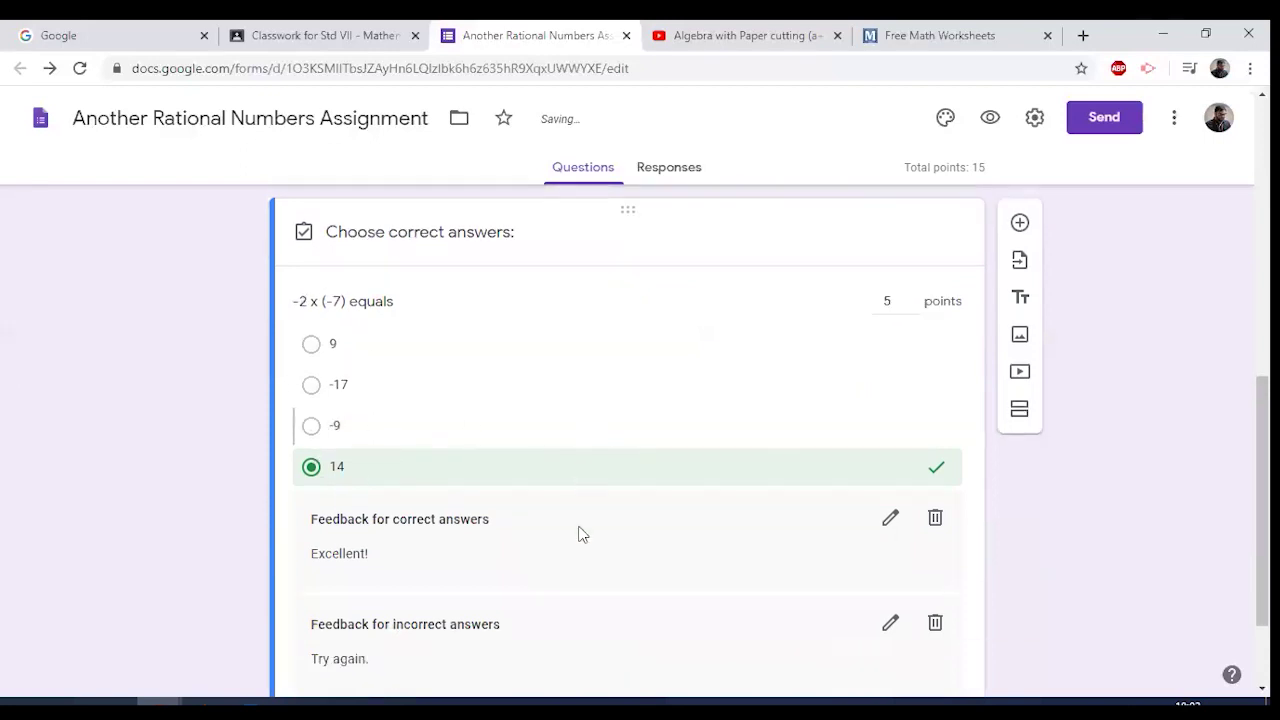
click(920, 602)
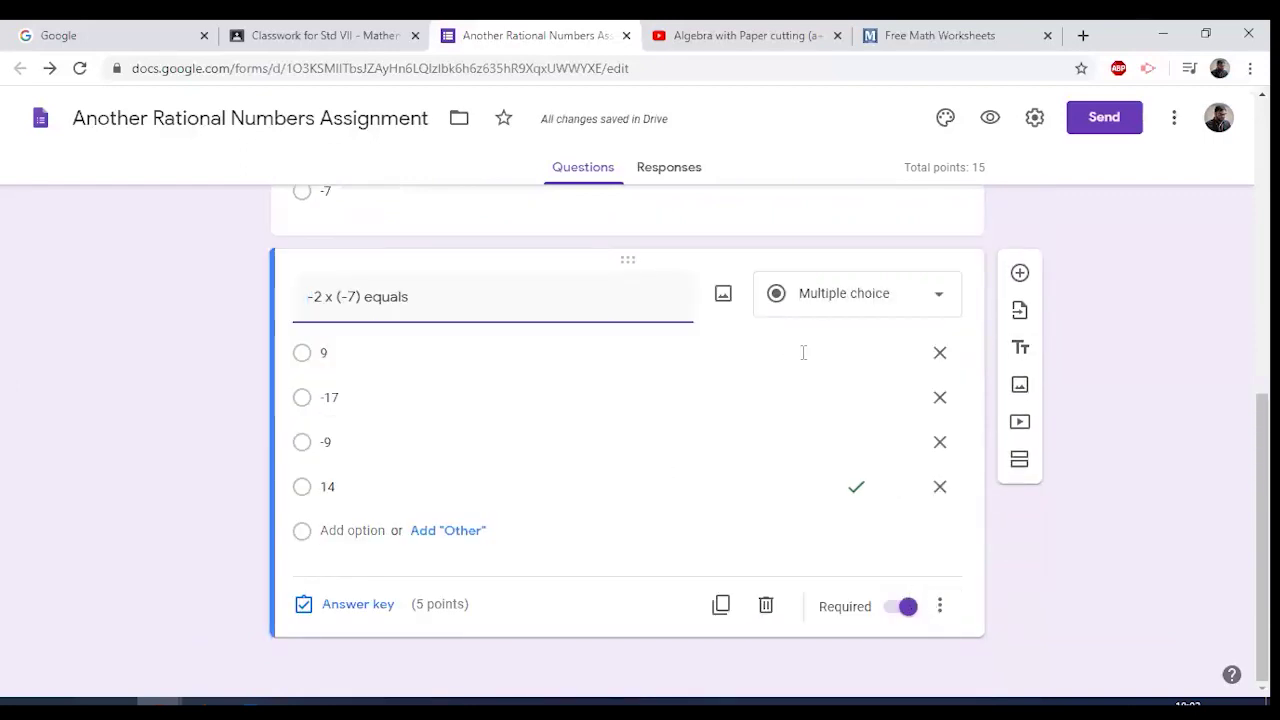
- Examine the total points of the quiz
scroll(803, 352, up, 10)
drag(905, 178, 981, 166)
click(1000, 174)
drag(903, 168, 986, 168)
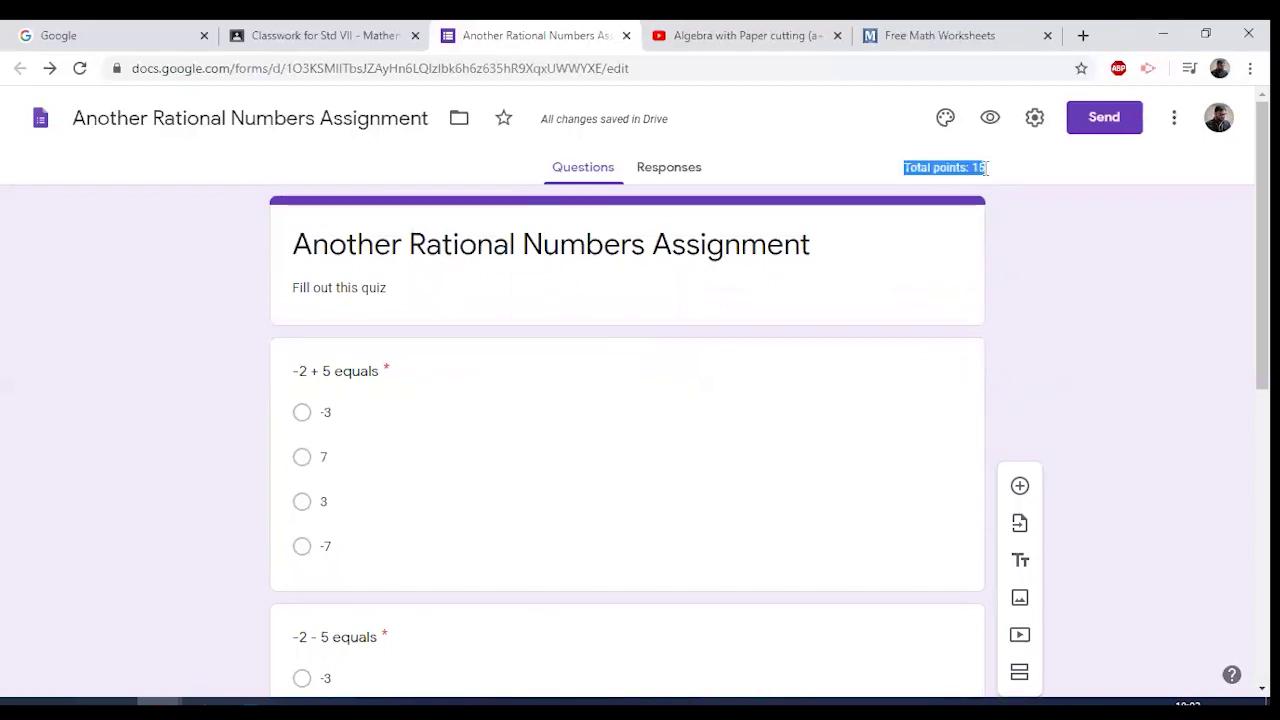
click(33, 262)
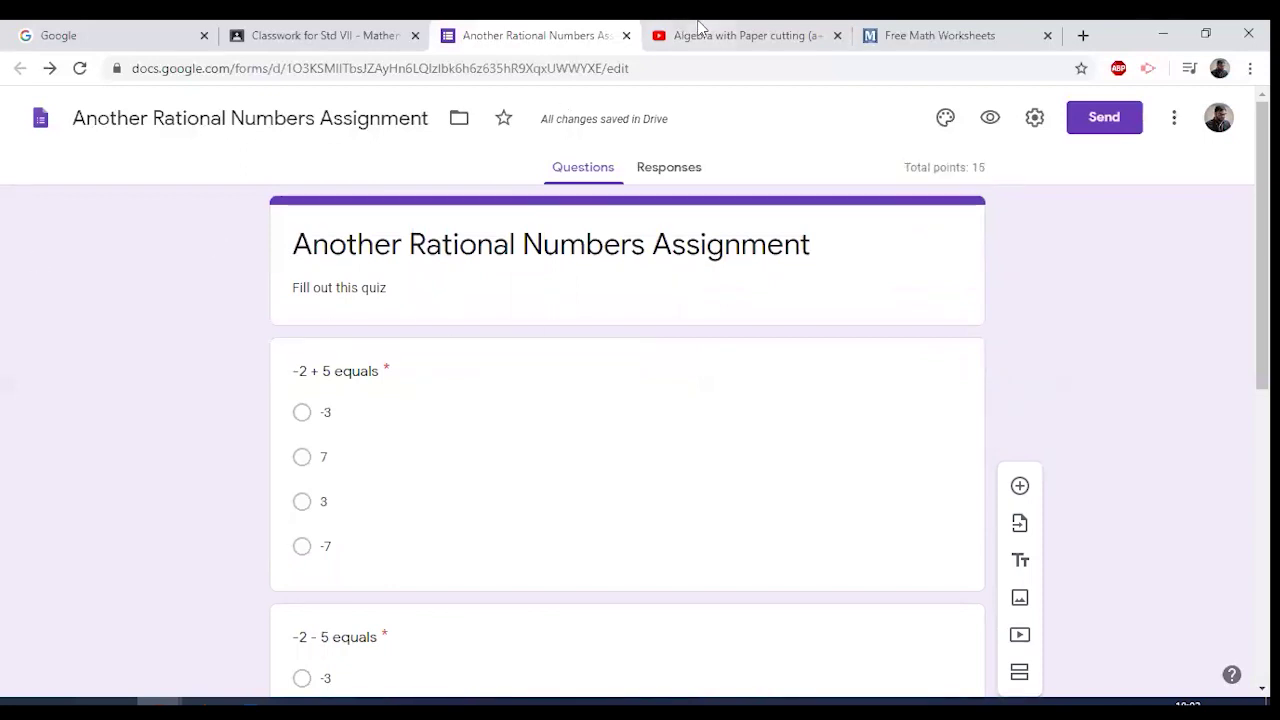
- Close the quiz form and set the assignment's points to 15 in Google Classroom
click(626, 35)
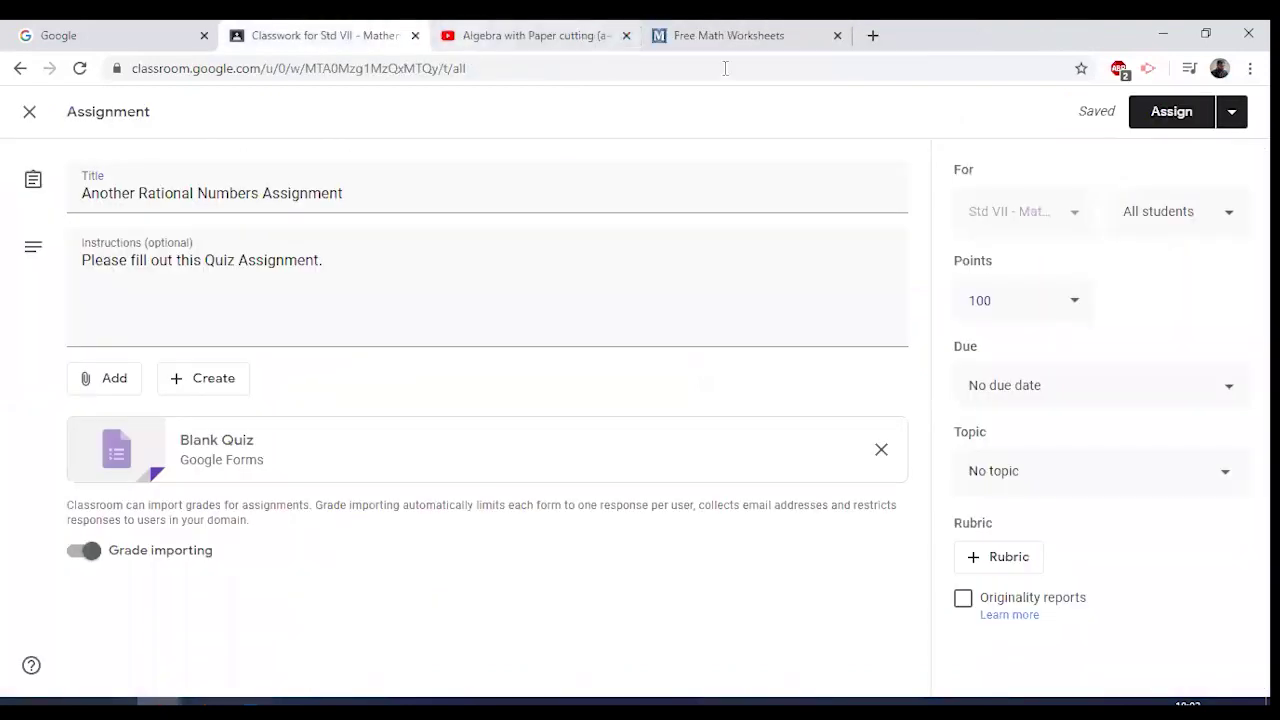
click(999, 305)
drag(1000, 308, 922, 309)
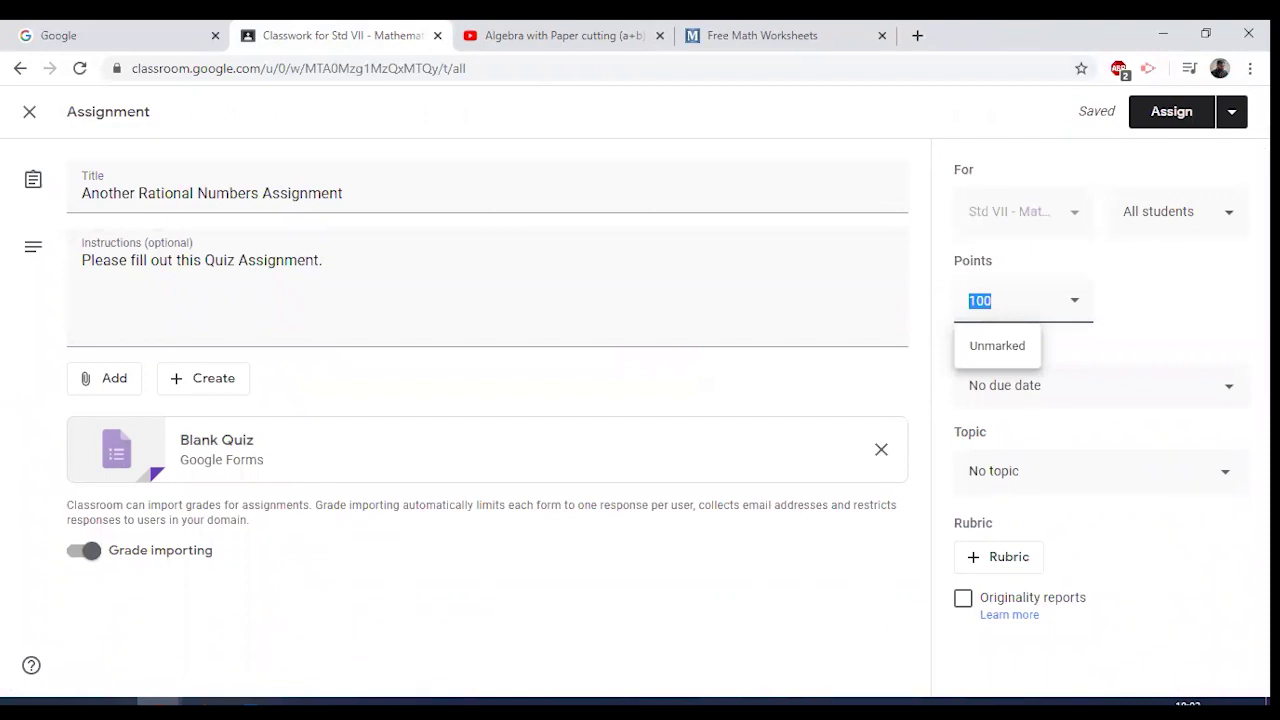
text(15)
- Set the assignment's due date to 5 Jun 2020 and its due time to 17:00
click(1200, 389)
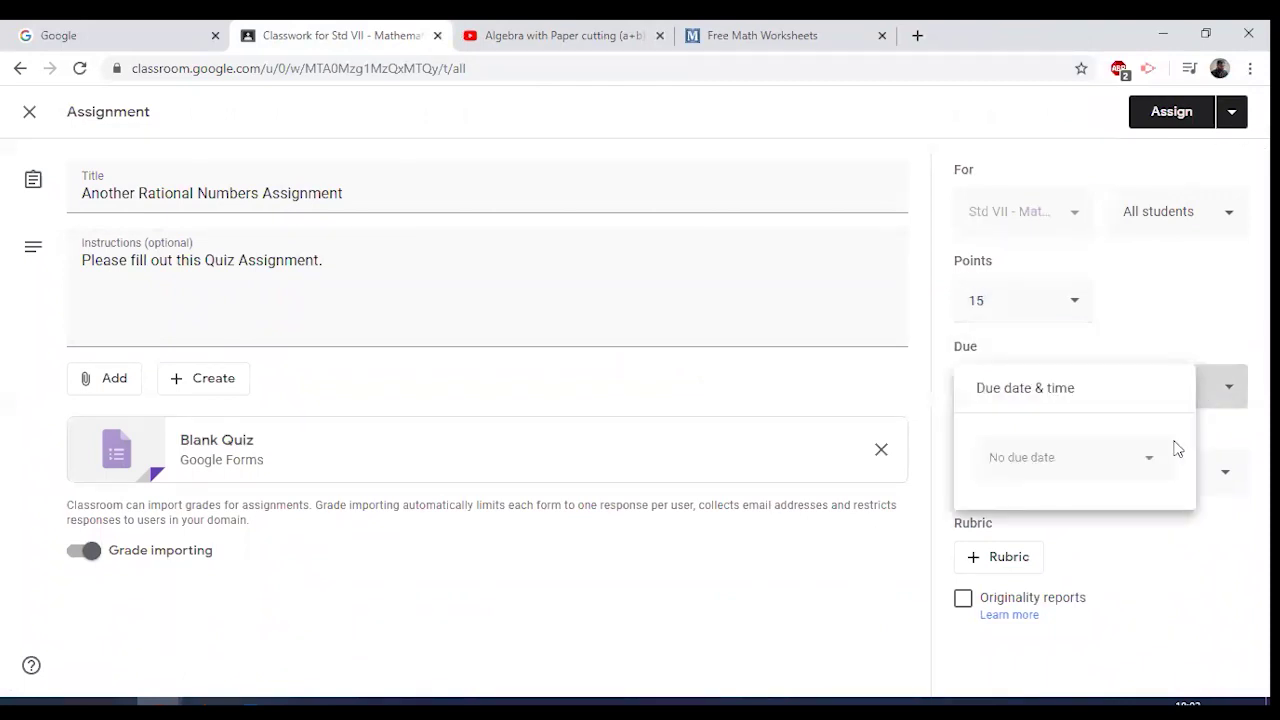
click(1136, 476)
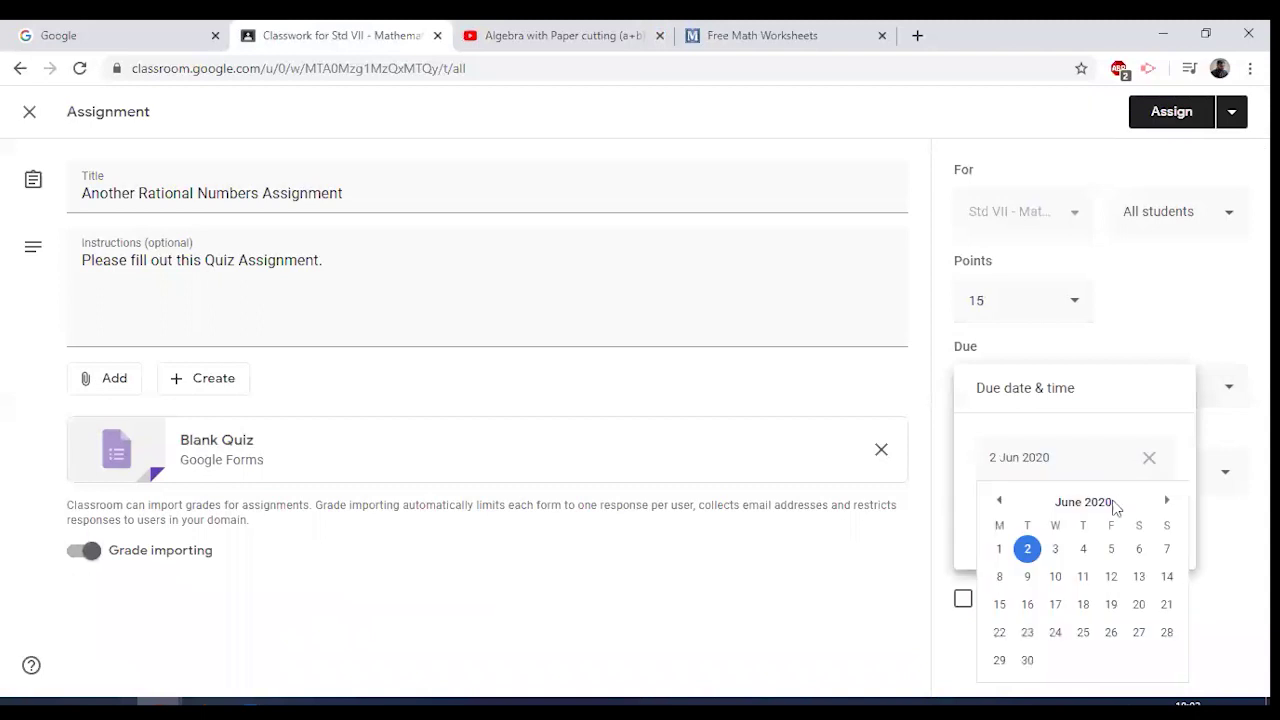
click(1110, 552)
click(1034, 504)
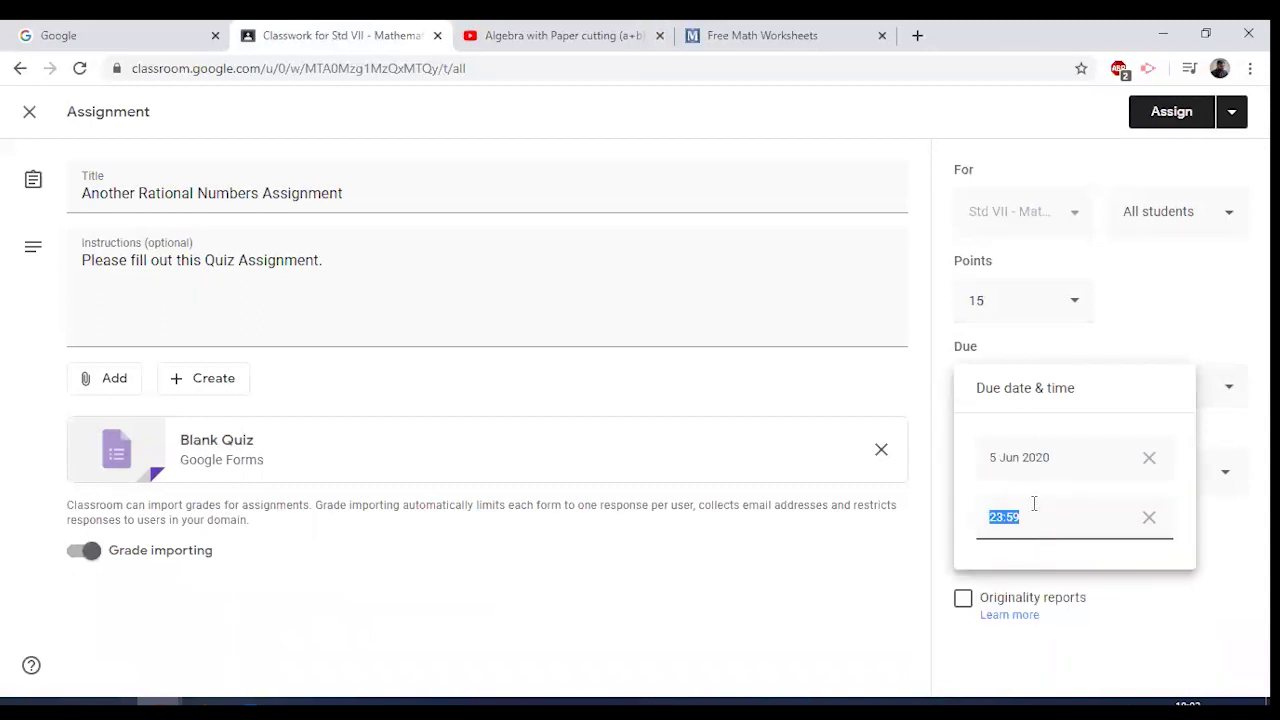
text(17:00)
click(876, 592)
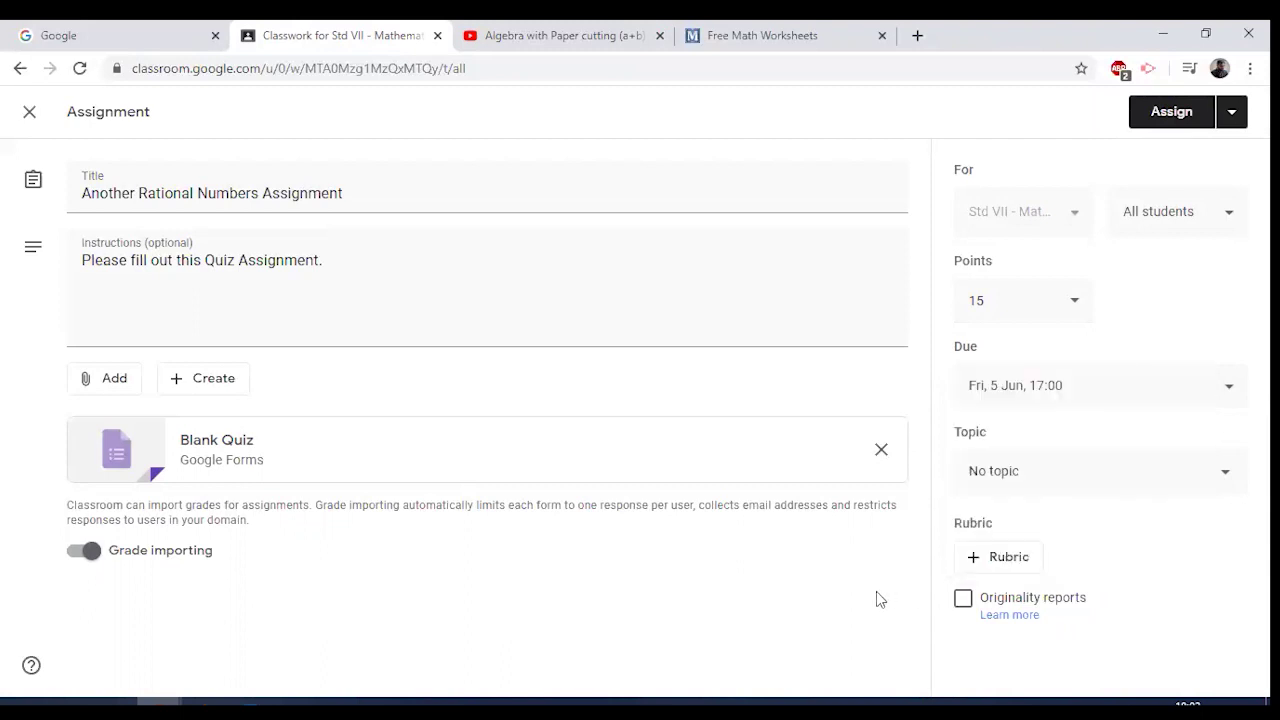
- File the assignment under the topic "Lesson 1 - Operations on Rational Numbers" and assign it to the class
click(1022, 482)
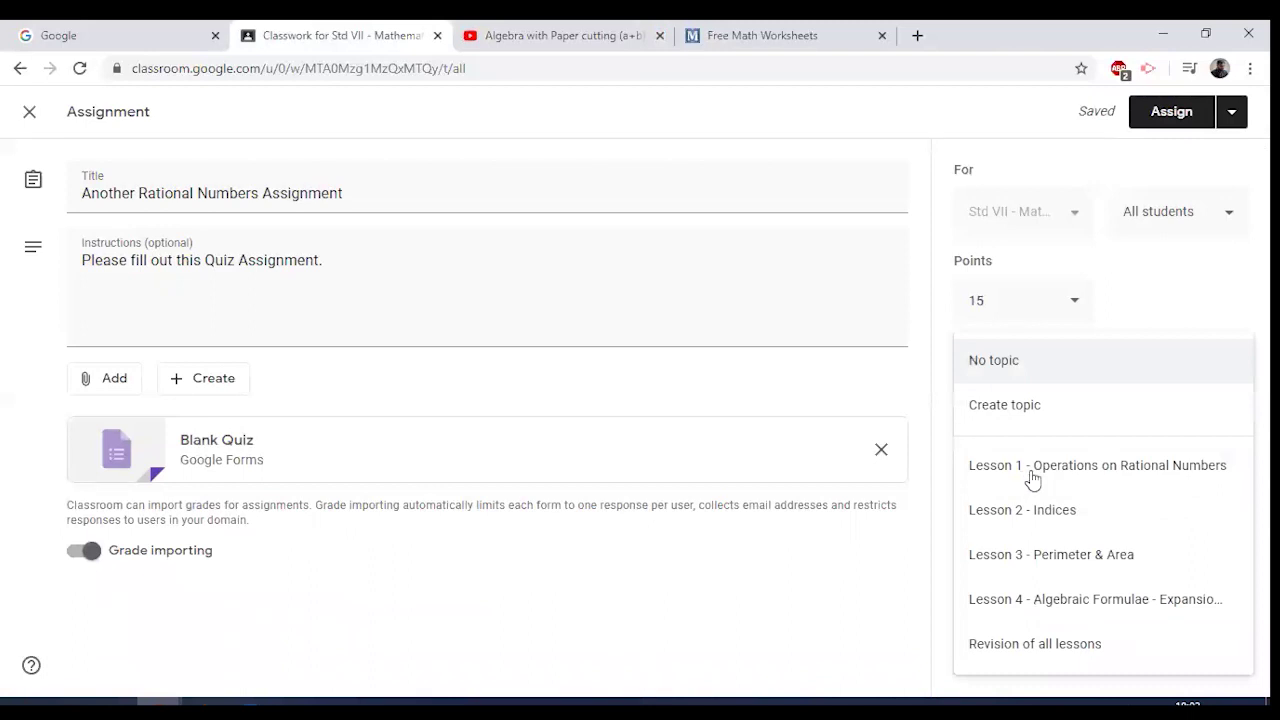
click(1032, 476)
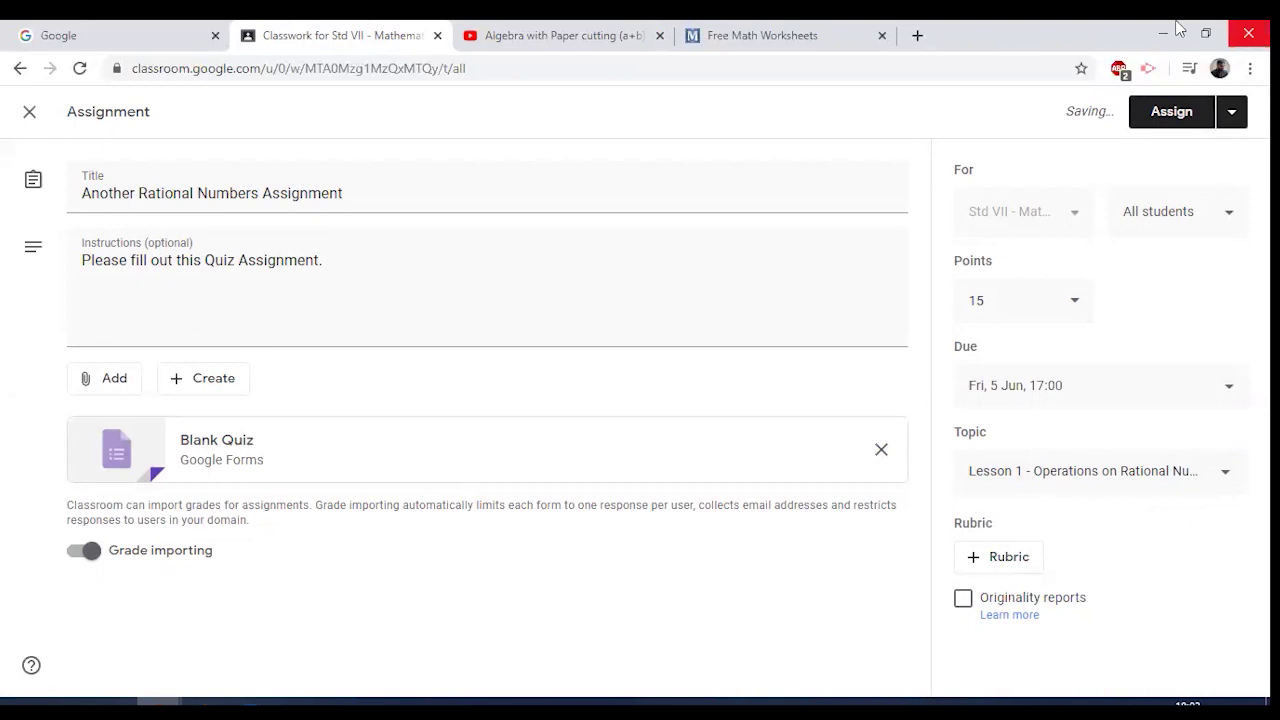
click(1160, 118)
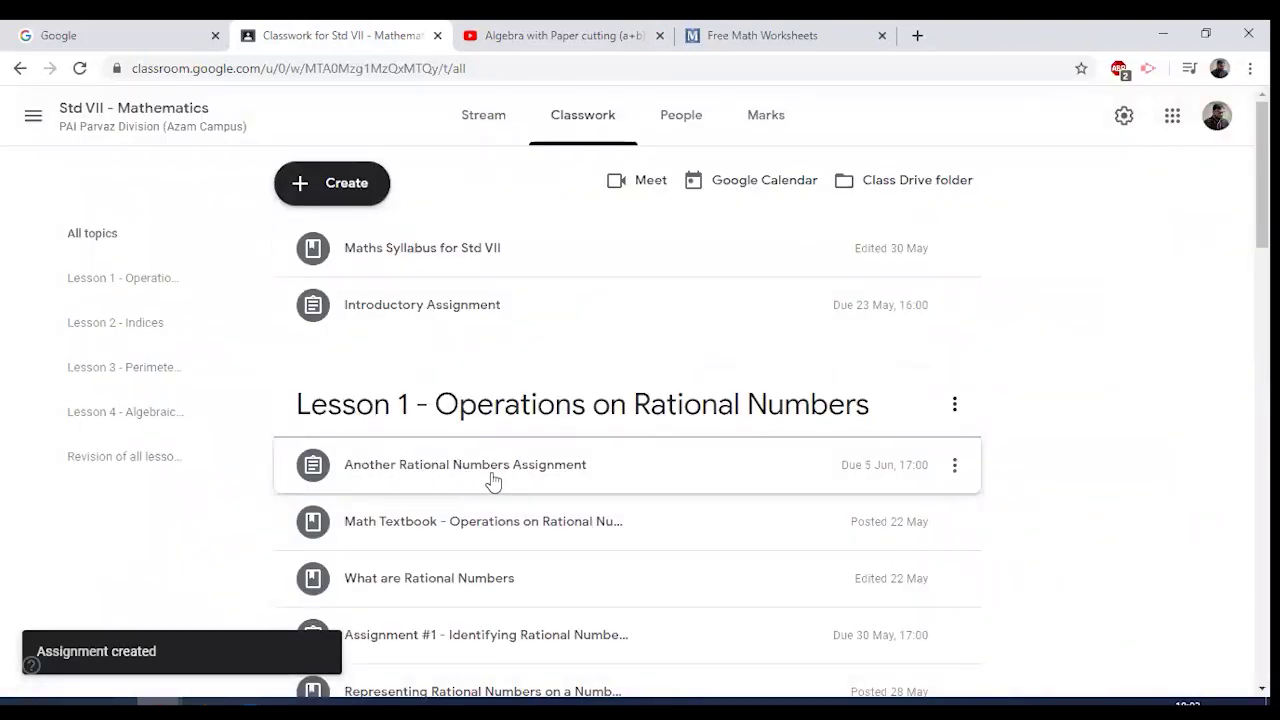
- Edit "Another Rational Numbers Assignment" so that it is assigned only to the third student in the list, and save it
click(955, 468)
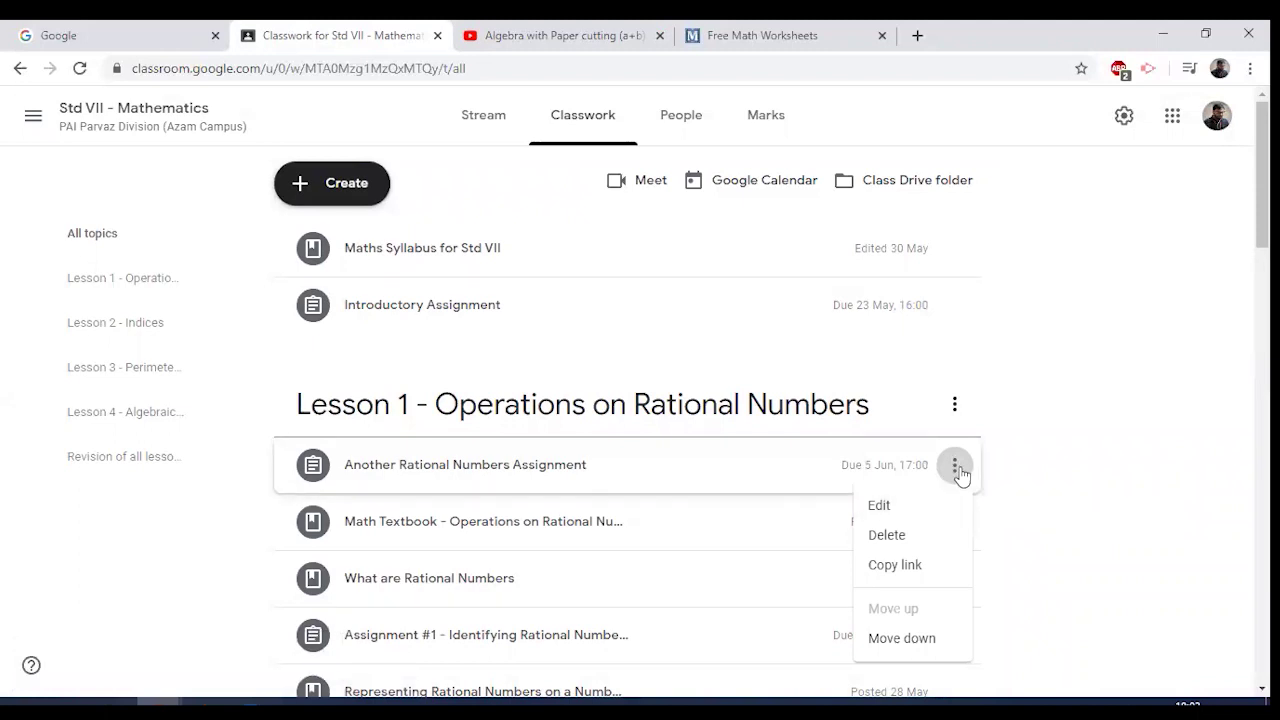
click(916, 510)
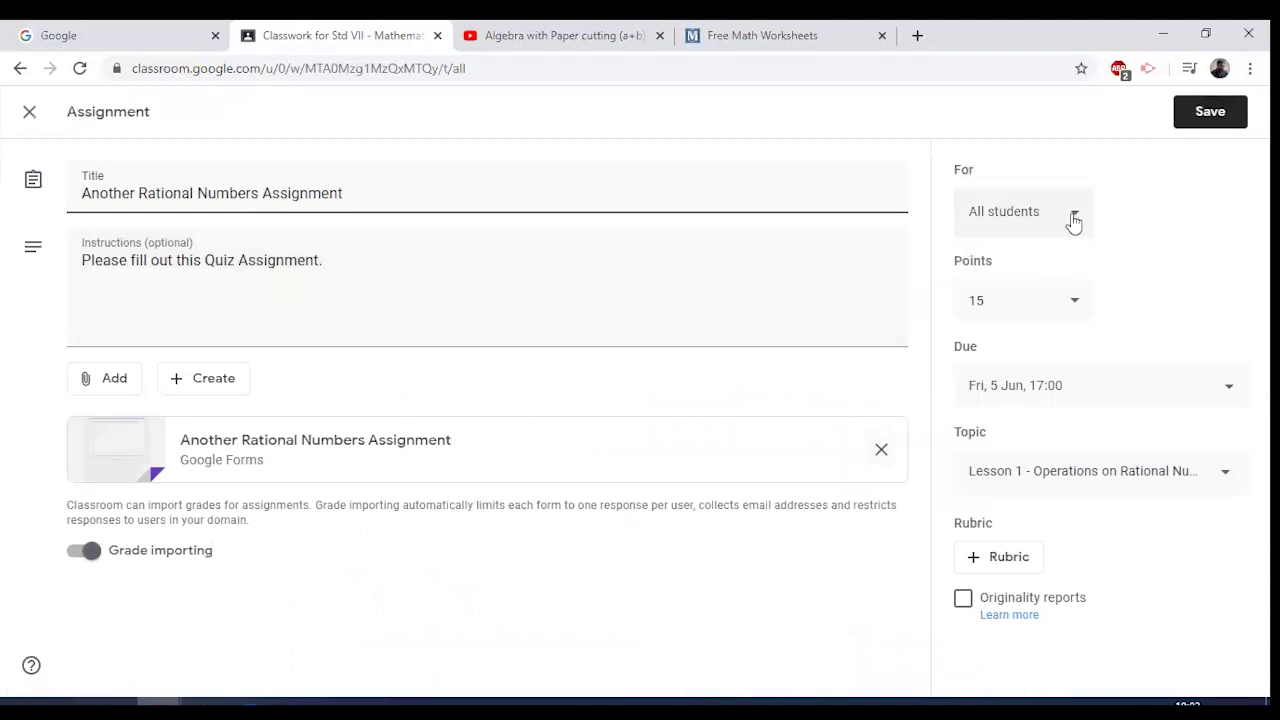
click(1075, 221)
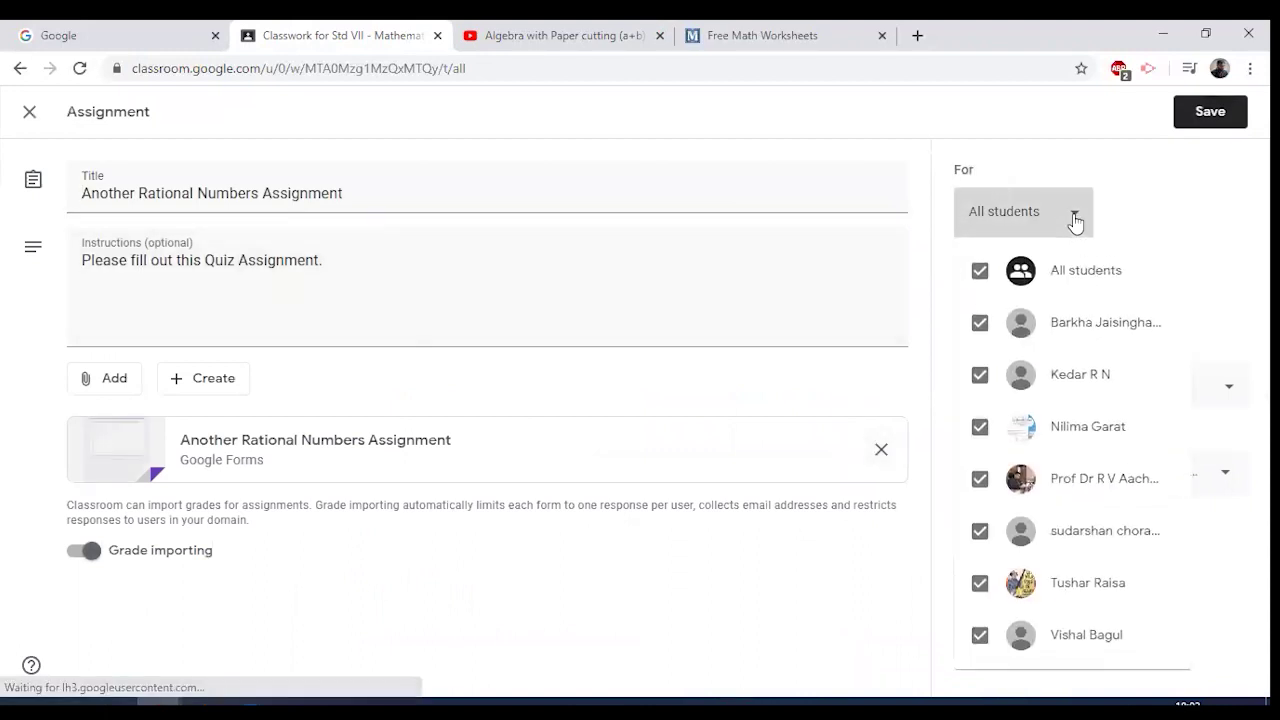
click(980, 273)
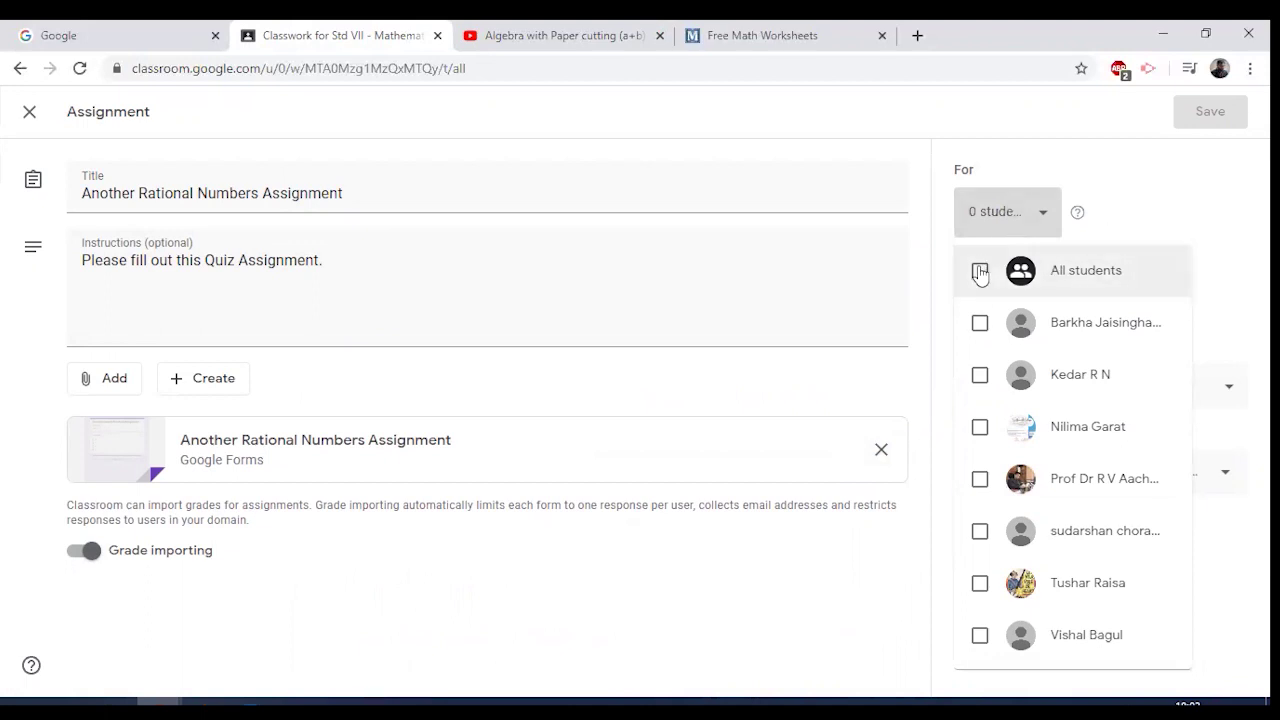
click(980, 428)
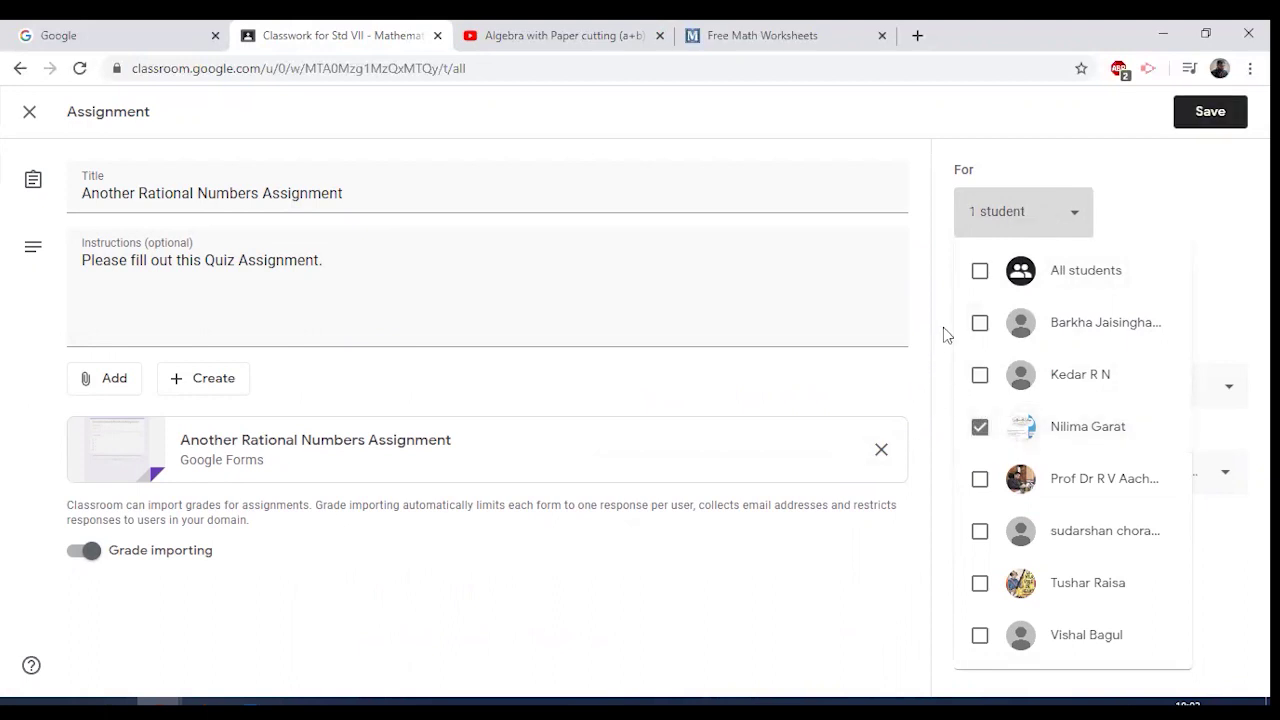
click(1176, 209)
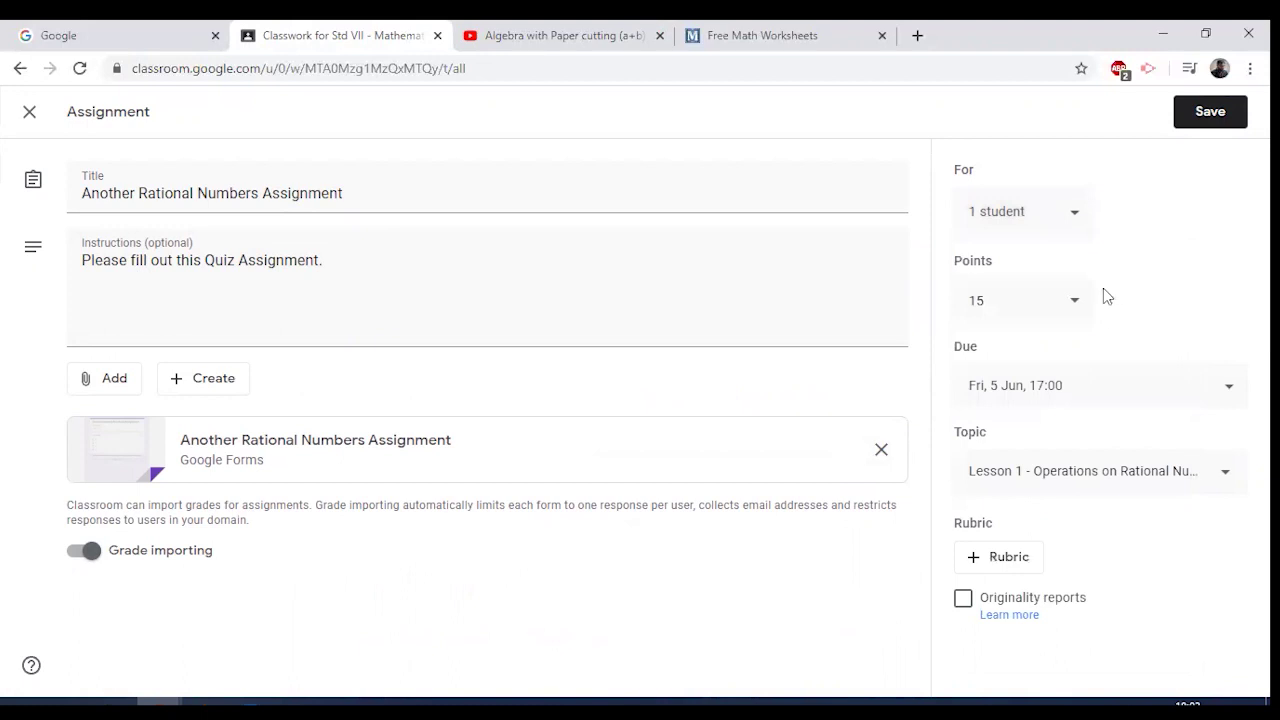
click(1209, 112)
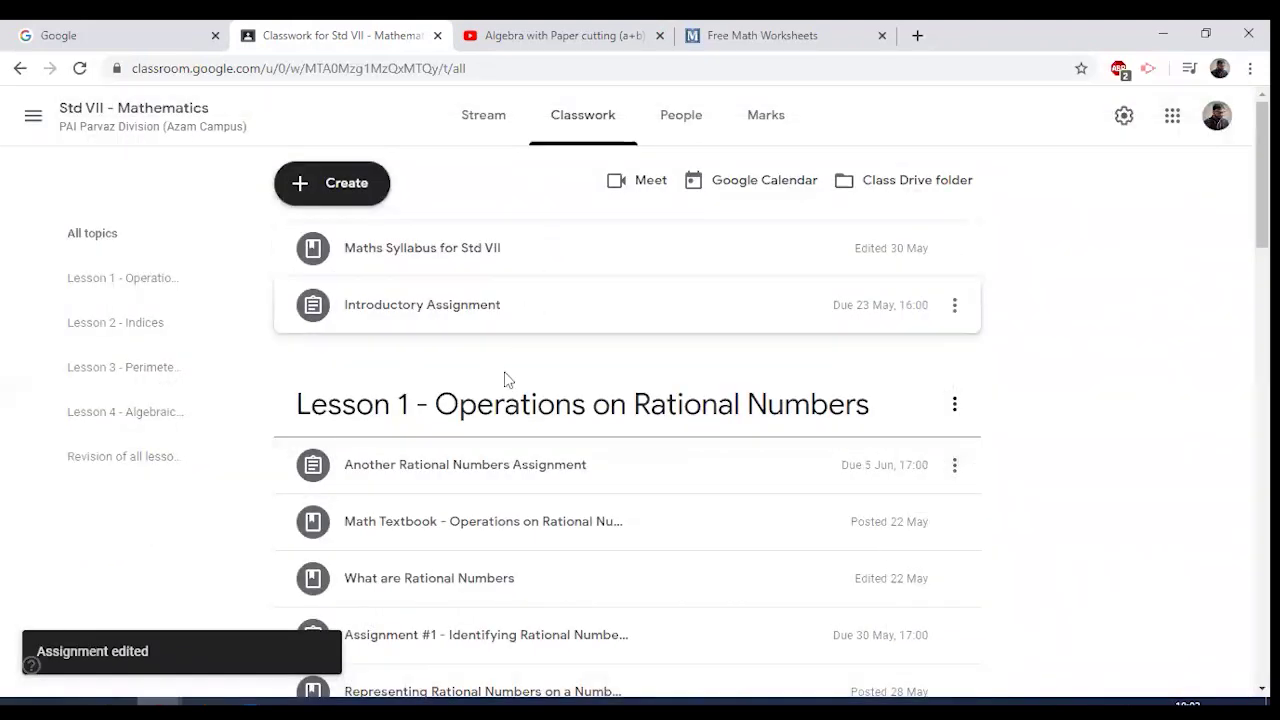
- Check the assigned student and hand-in details of "Another Rational Numbers Assignment", and collapse its entry
click(464, 466)
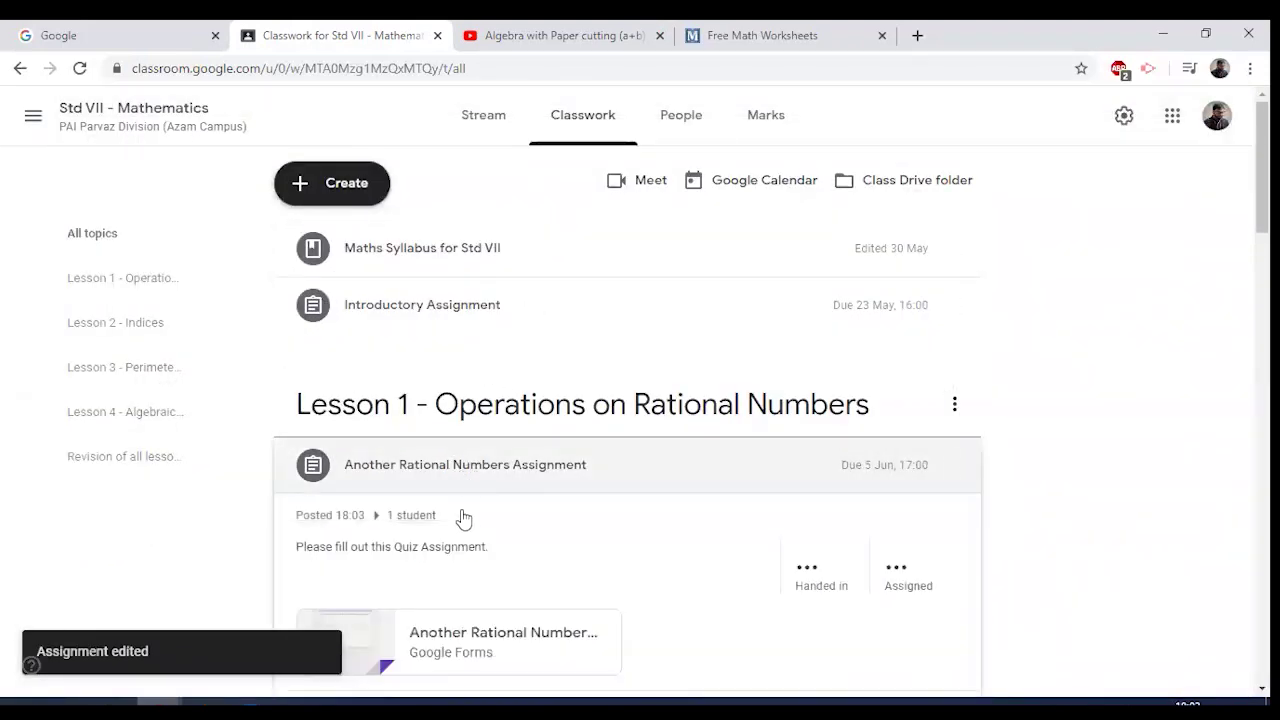
click(423, 518)
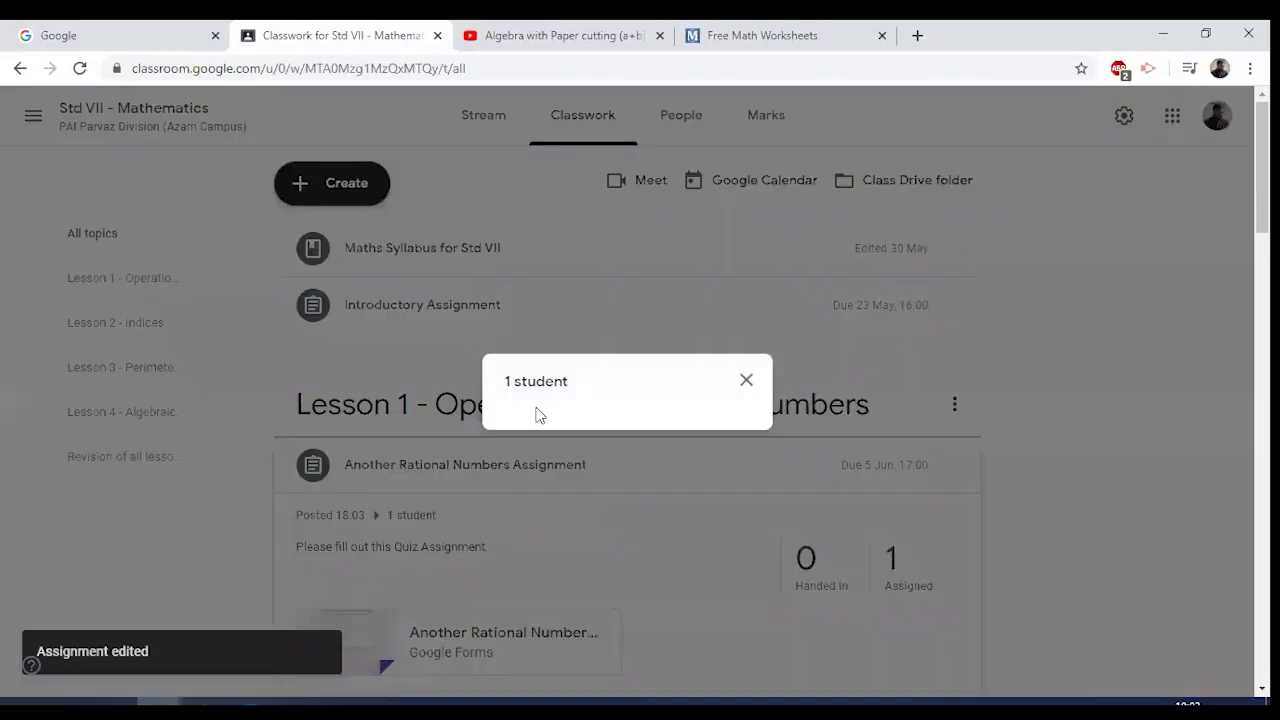
click(747, 352)
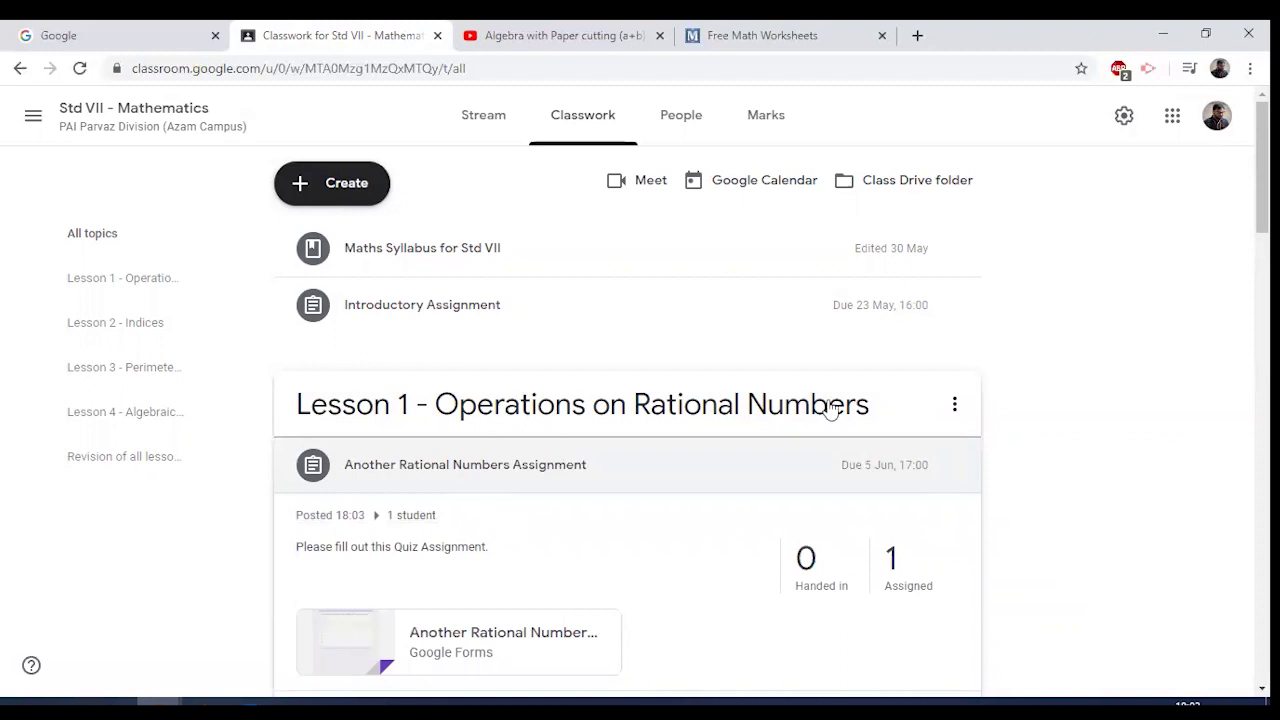
scroll(880, 520, down, 3)
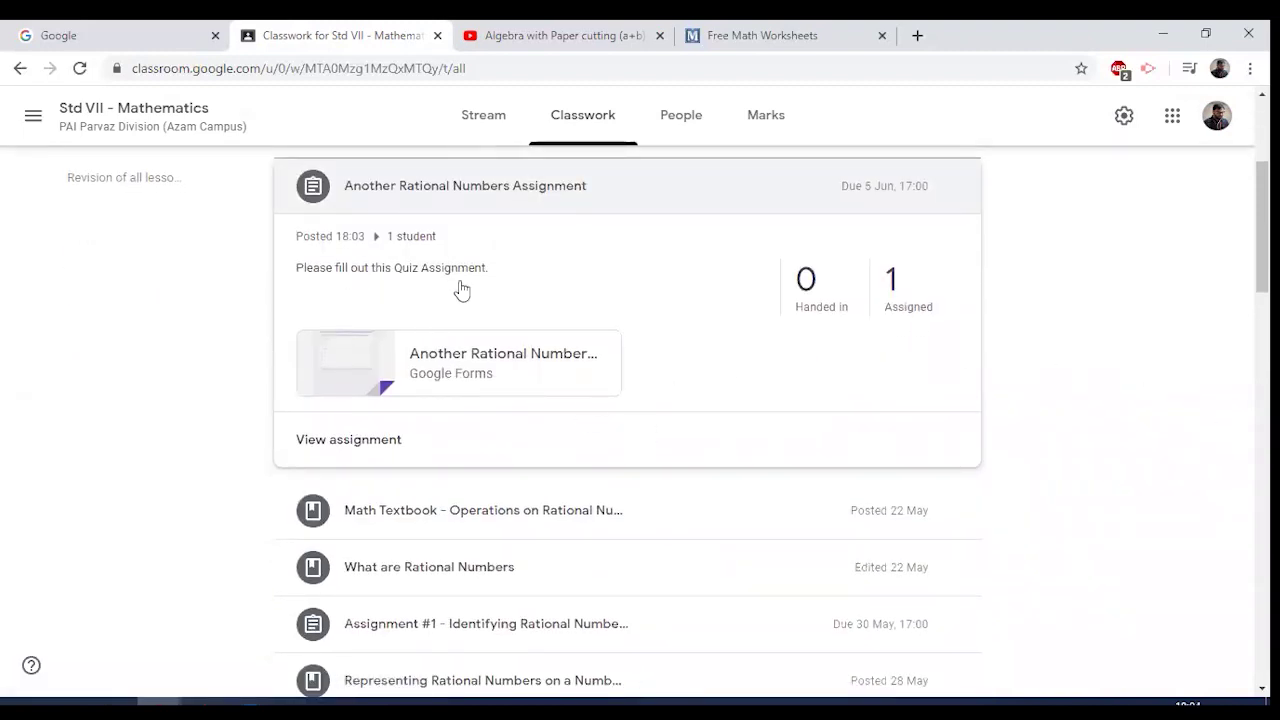
scroll(711, 457, up, 3)
scroll(480, 363, down, 1)
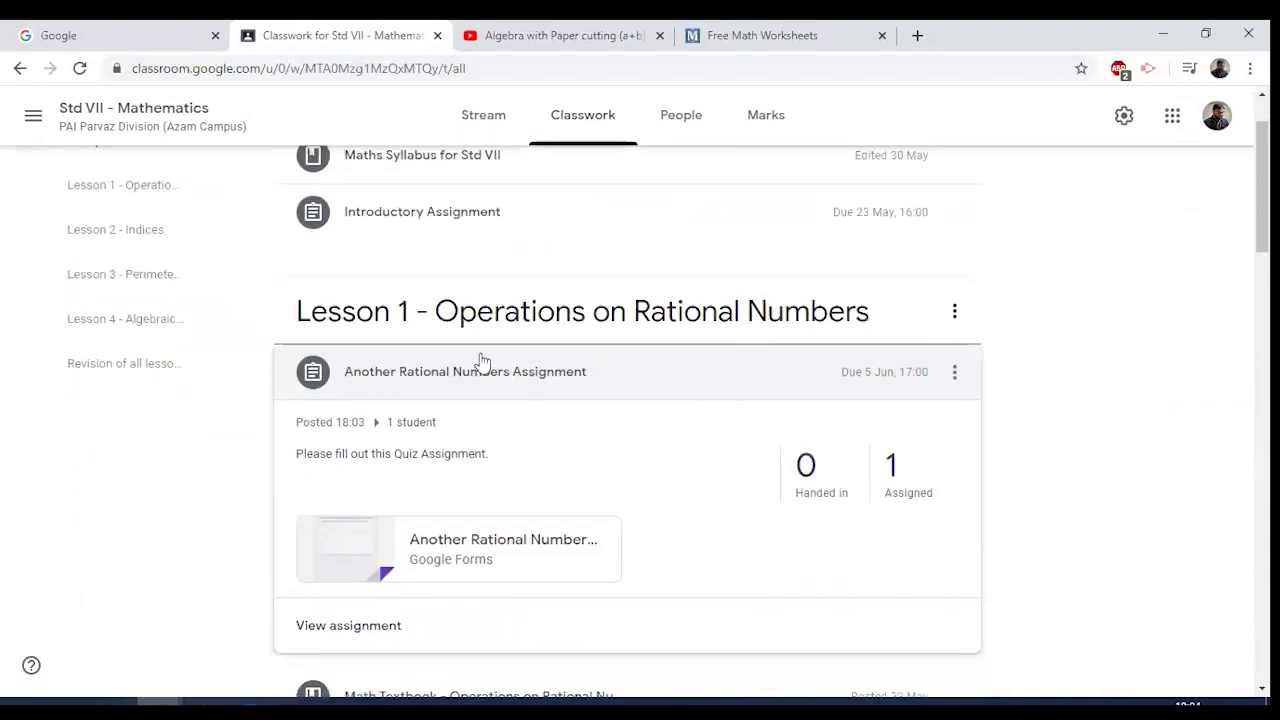
click(492, 372)
scroll(505, 300, up, 1)
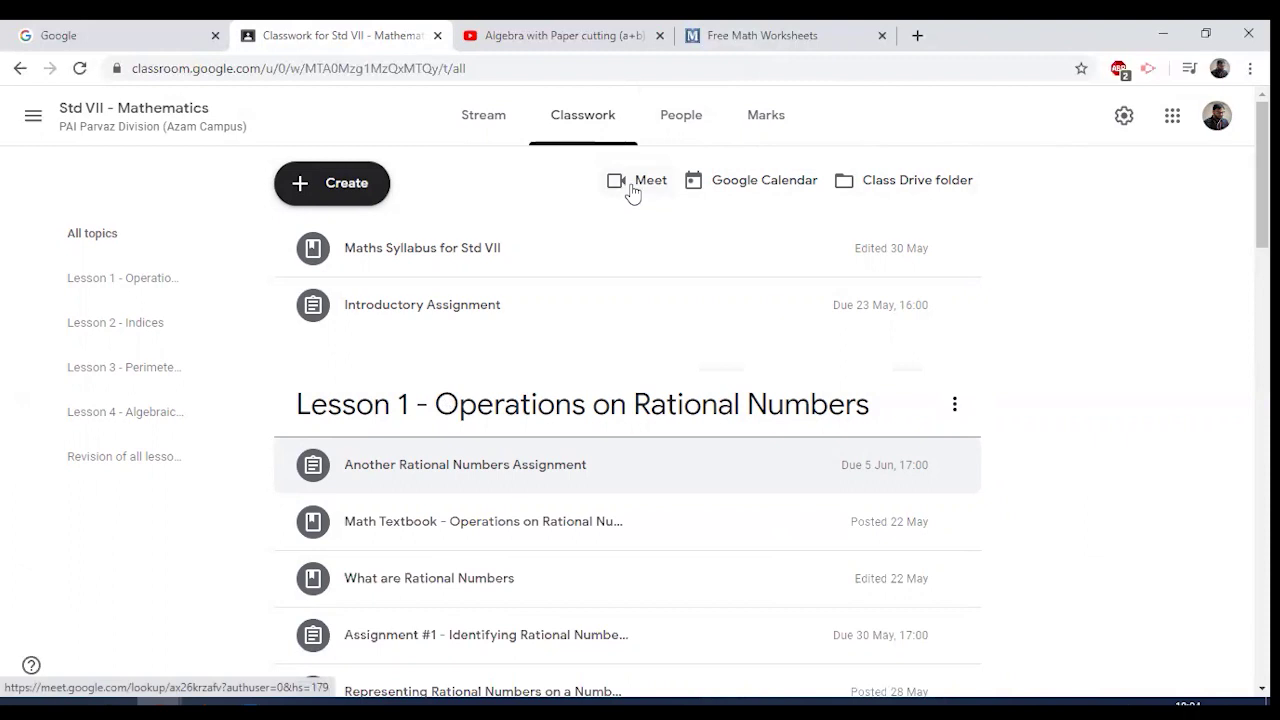
- View the class's assignment dates in Google Calendar, and look through the folders and files in the class Drive folder
click(736, 190)
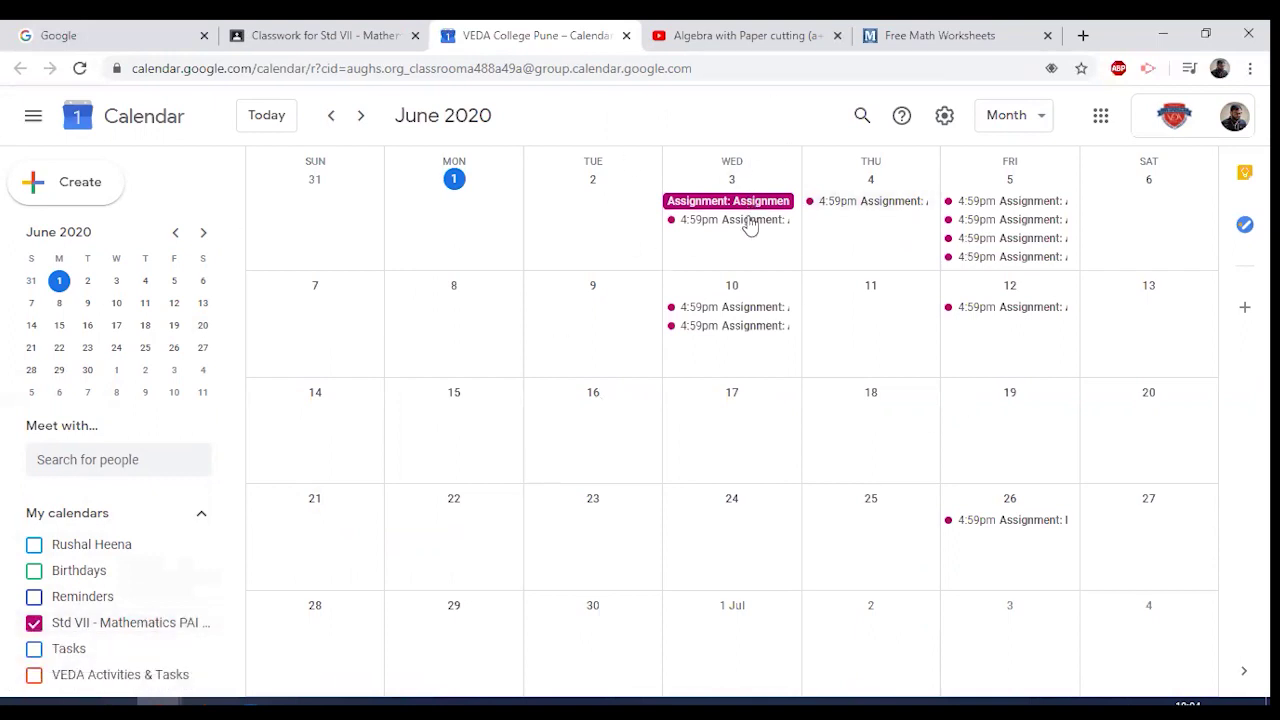
click(626, 36)
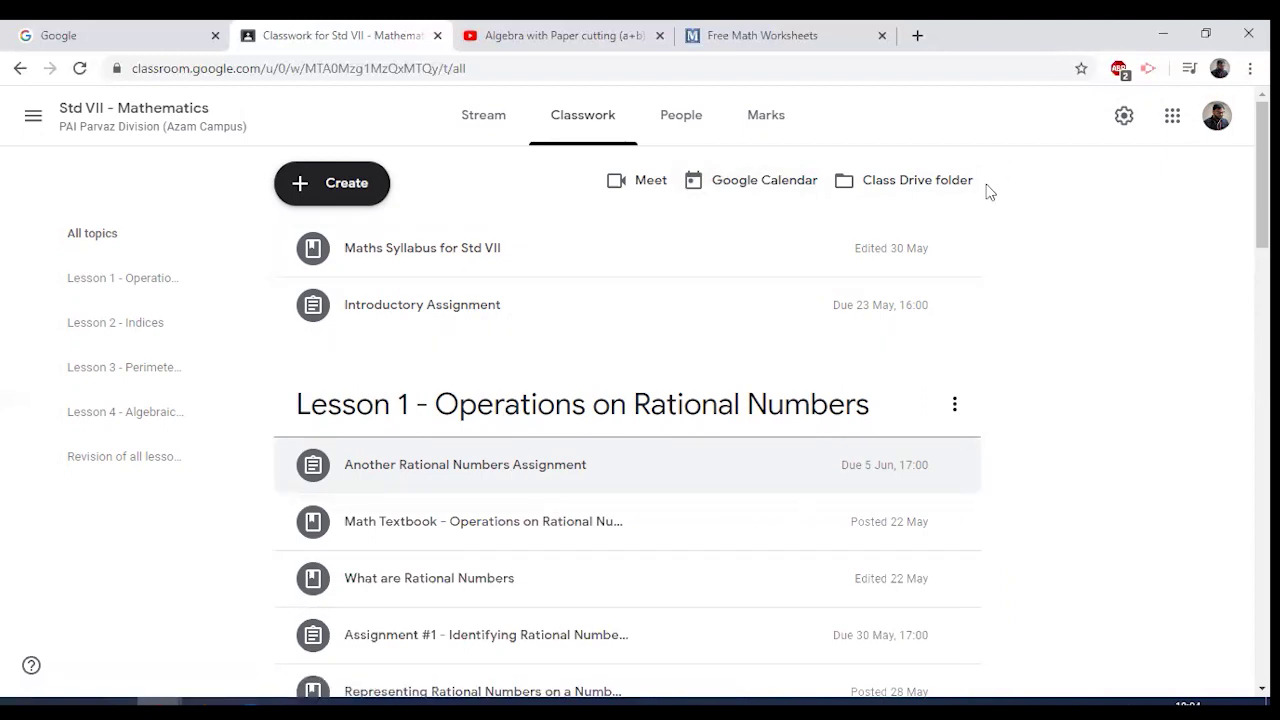
click(934, 189)
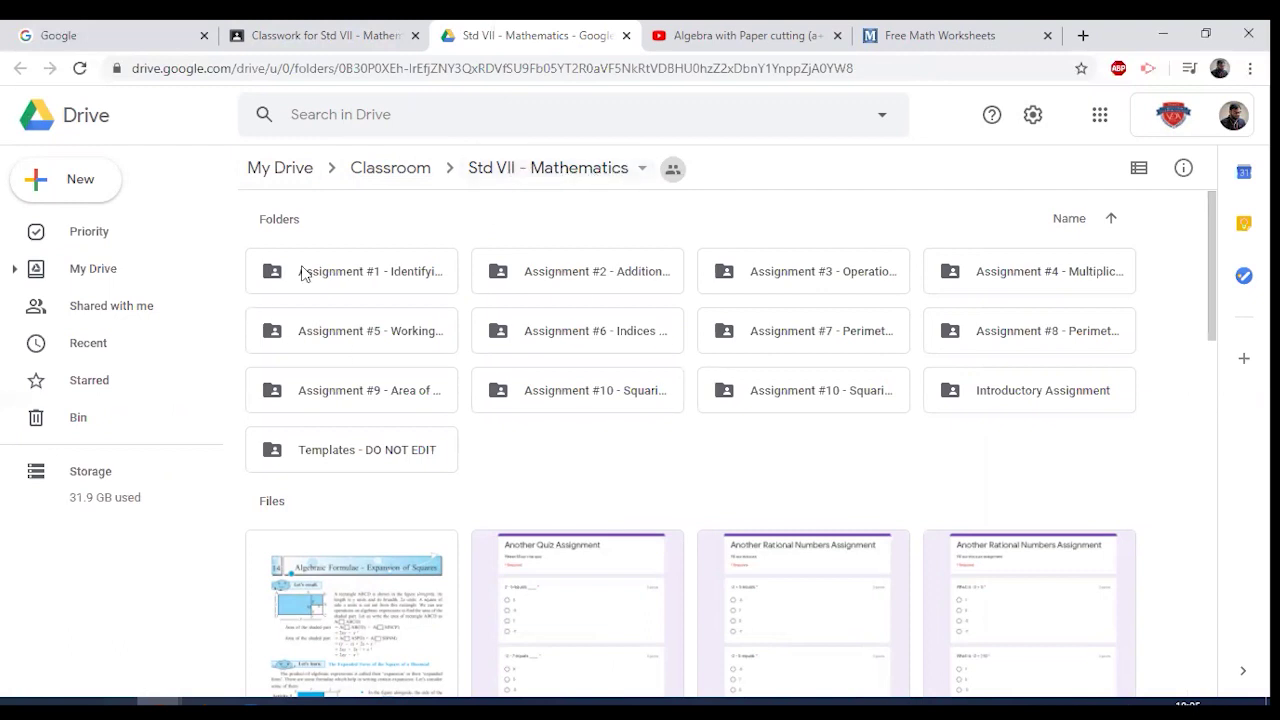
scroll(837, 490, down, 10)
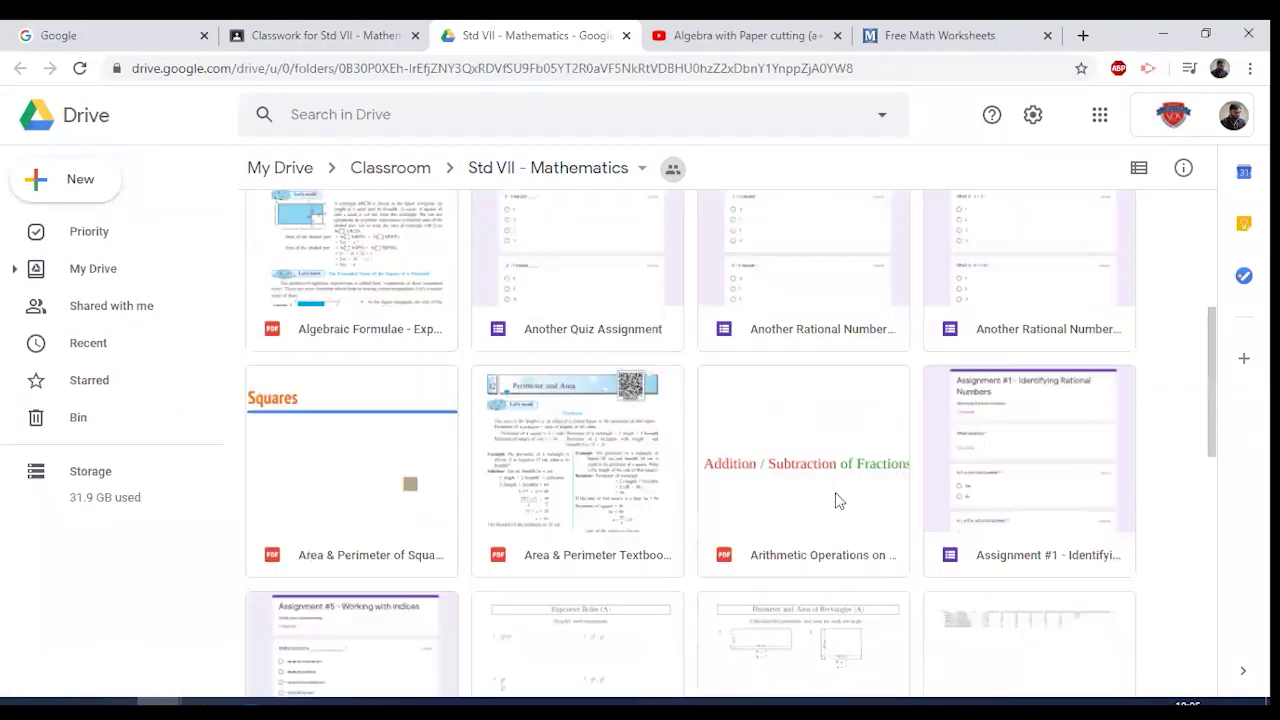
scroll(700, 465, up, 9)
scroll(698, 464, up, 1)
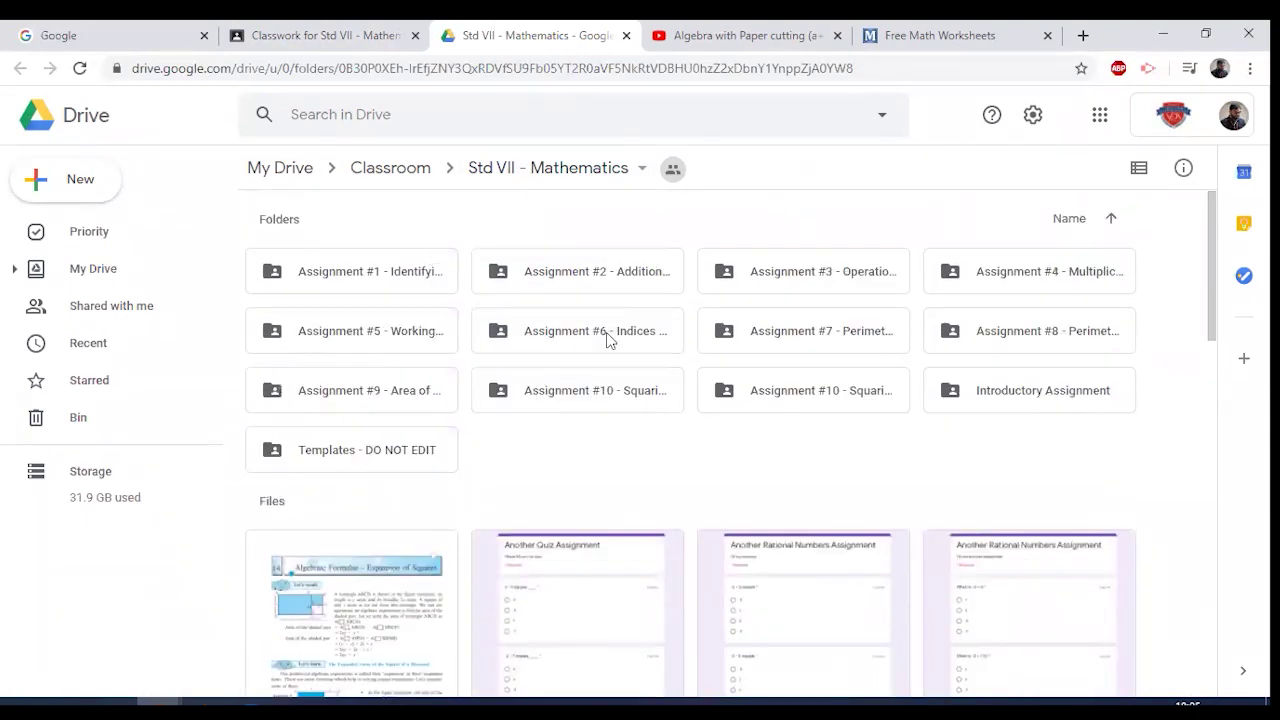
- Examine the students' submitted files in the "Assignment #6 - Indices Rules" folder and close Google Drive
click(558, 342)
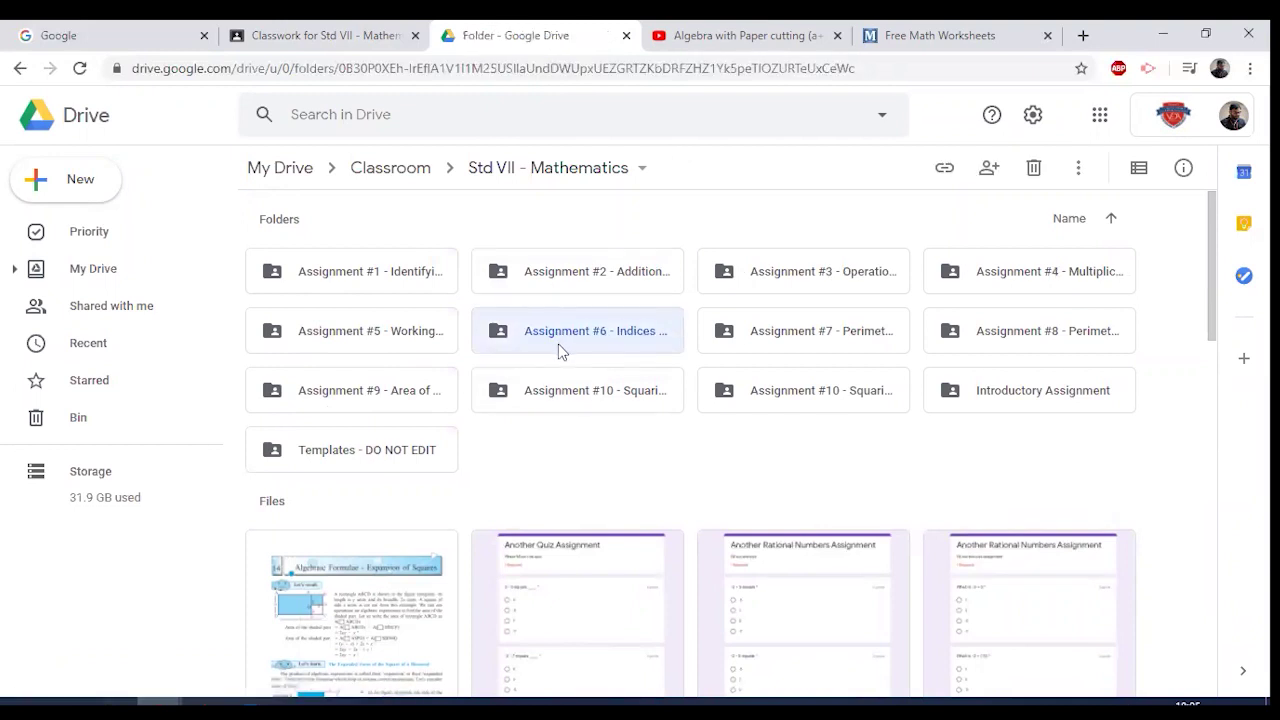
double_click(560, 345)
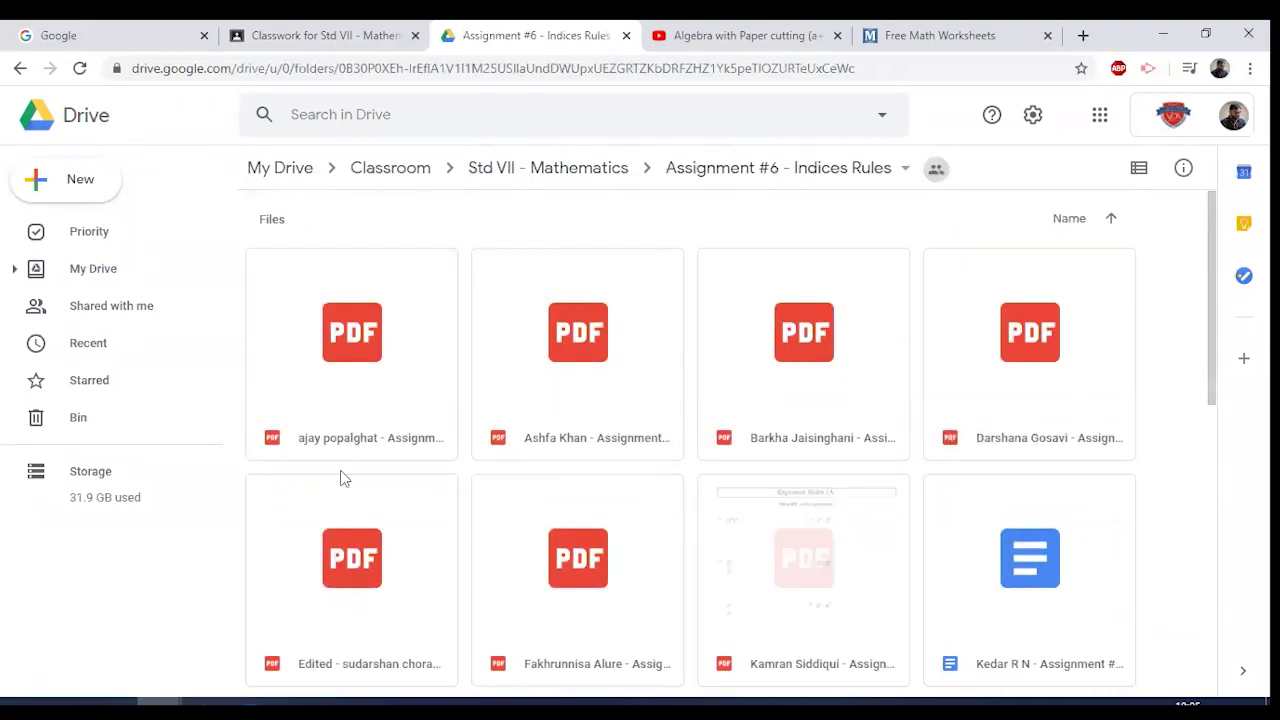
scroll(677, 520, down, 5)
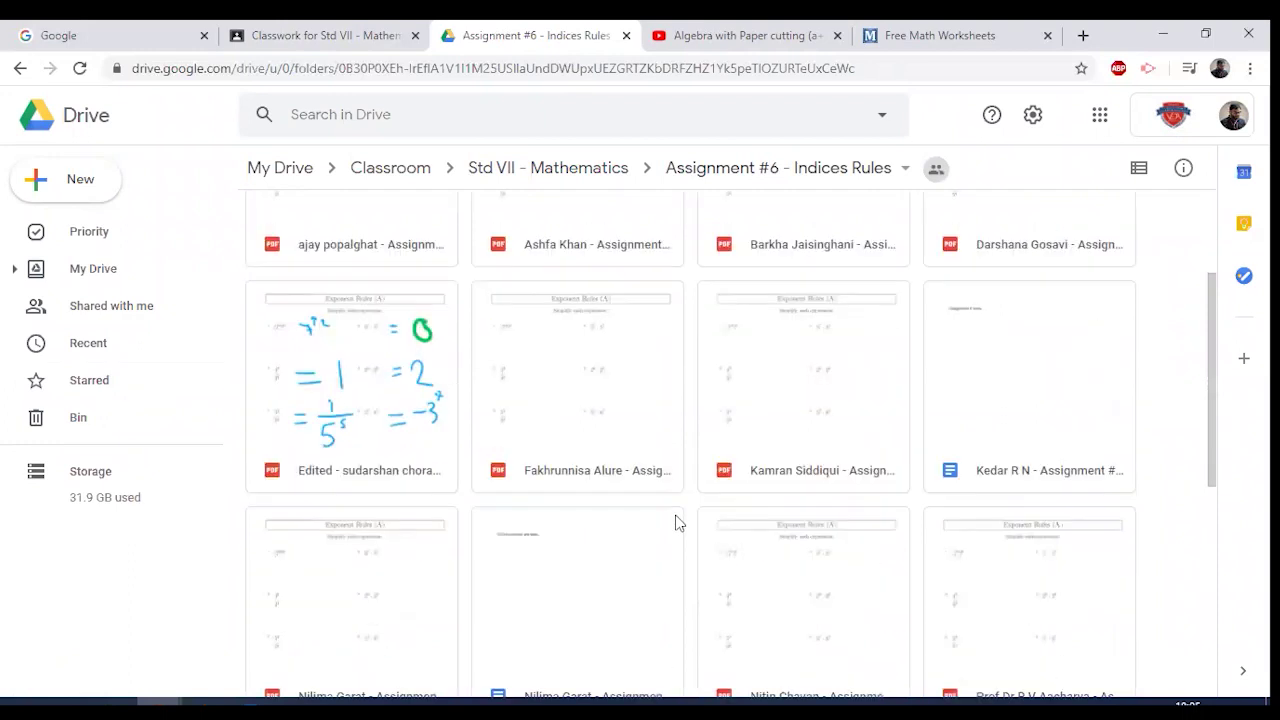
scroll(677, 523, up, 5)
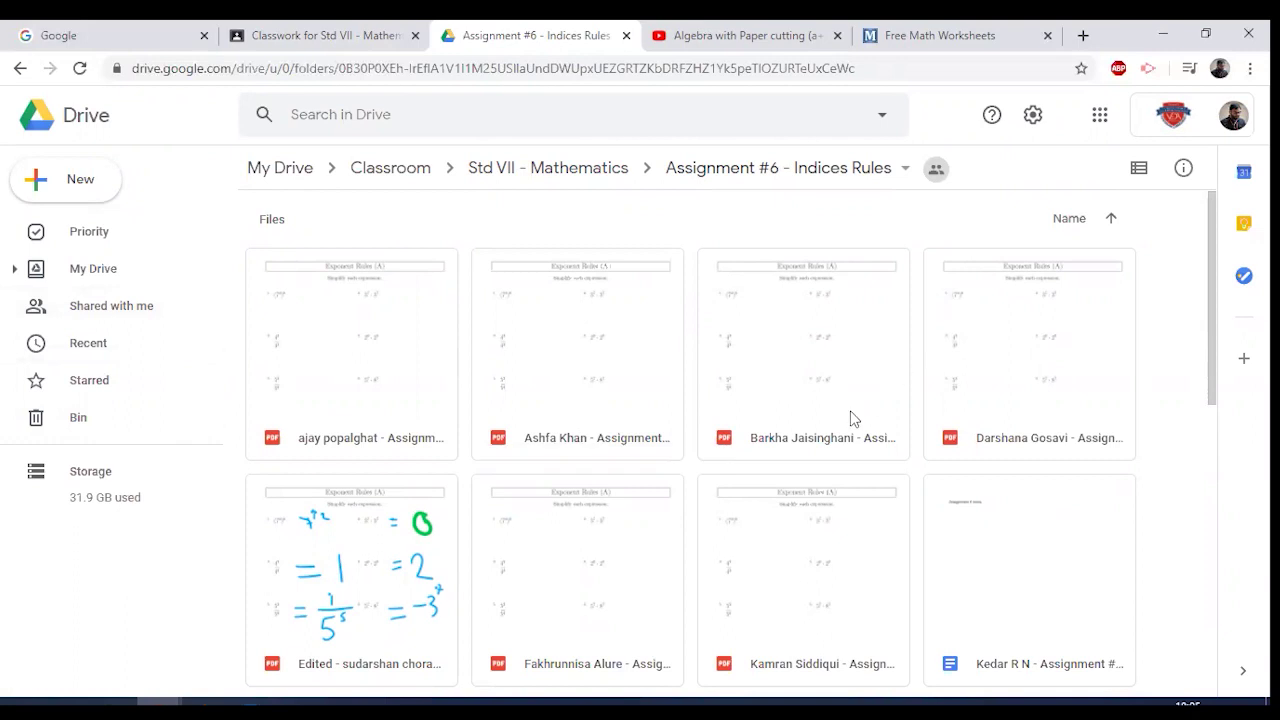
scroll(849, 417, down, 5)
scroll(787, 392, up, 1)
scroll(787, 392, up, 3)
click(627, 36)
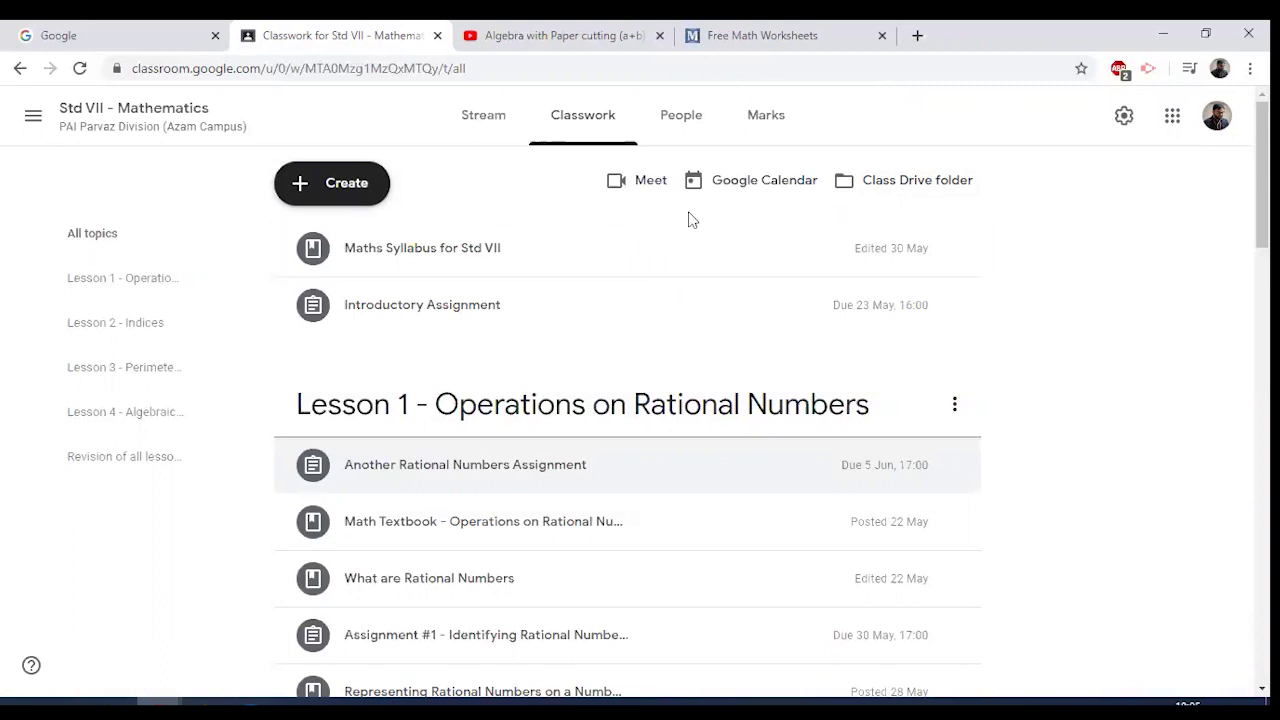
- Switch to the student's incognito Google Classroom window and review the posts in the Std VII - Mathematics stream
click(158, 708)
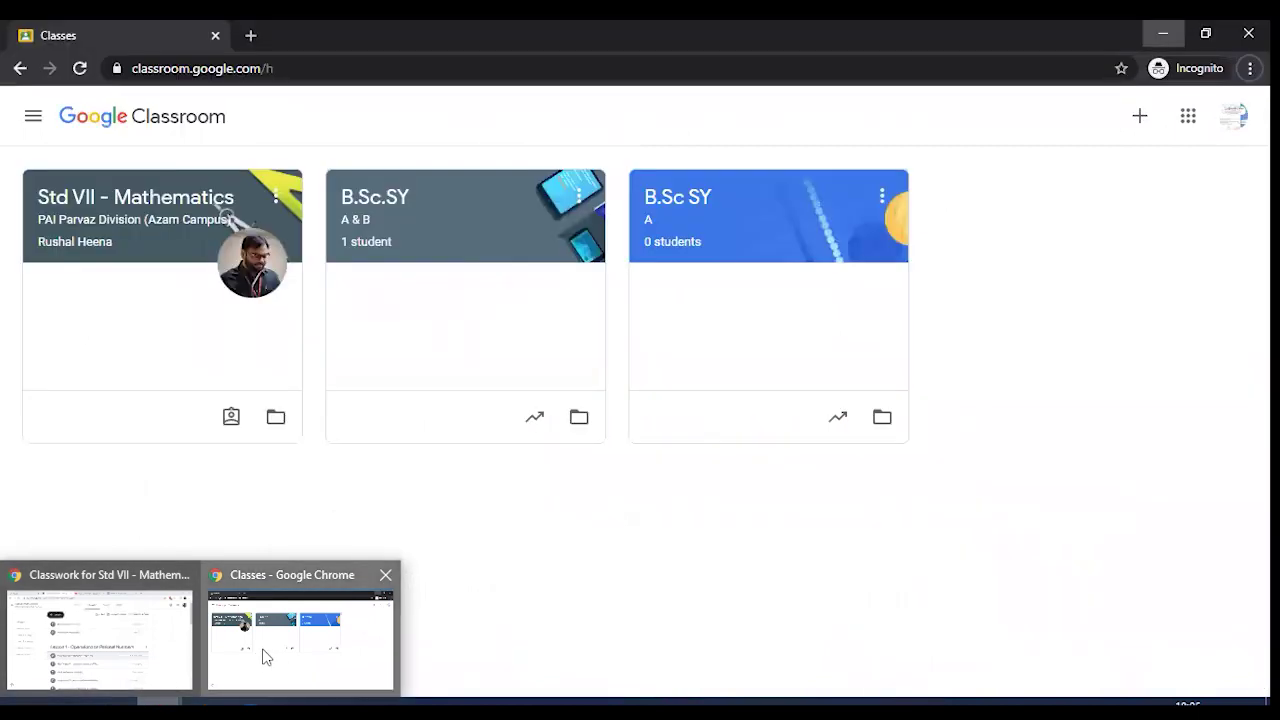
click(264, 655)
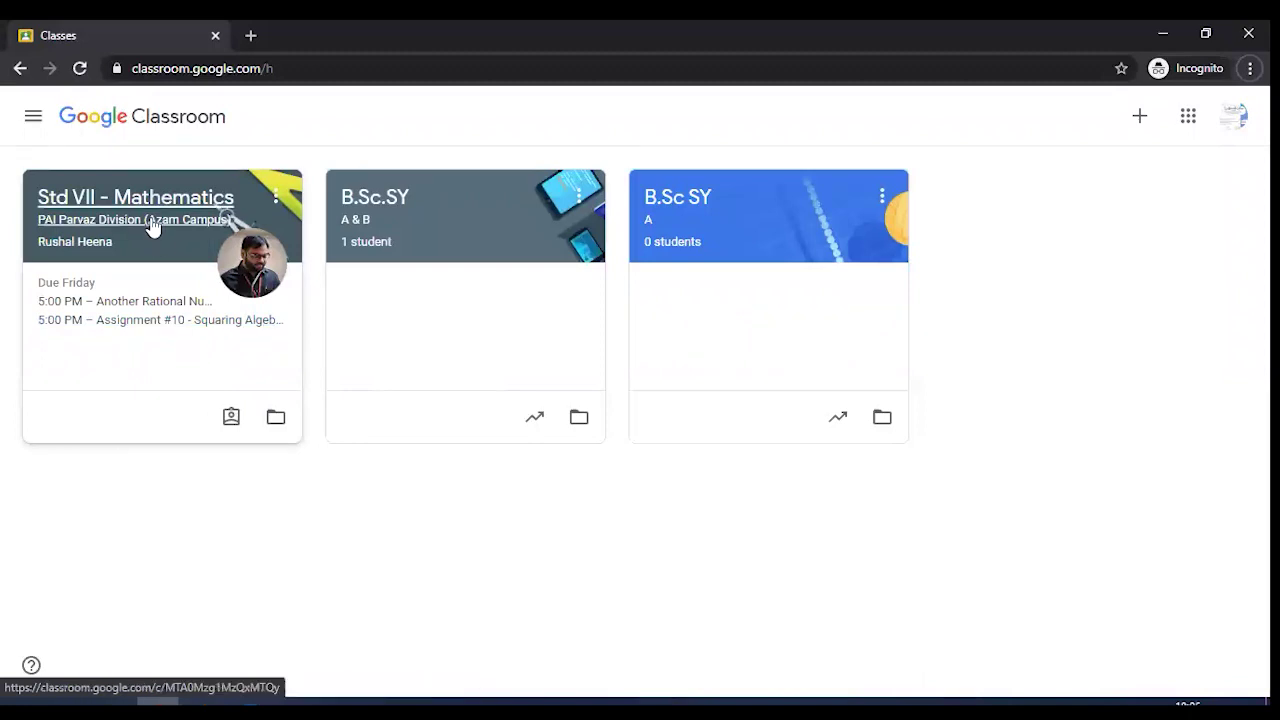
click(112, 206)
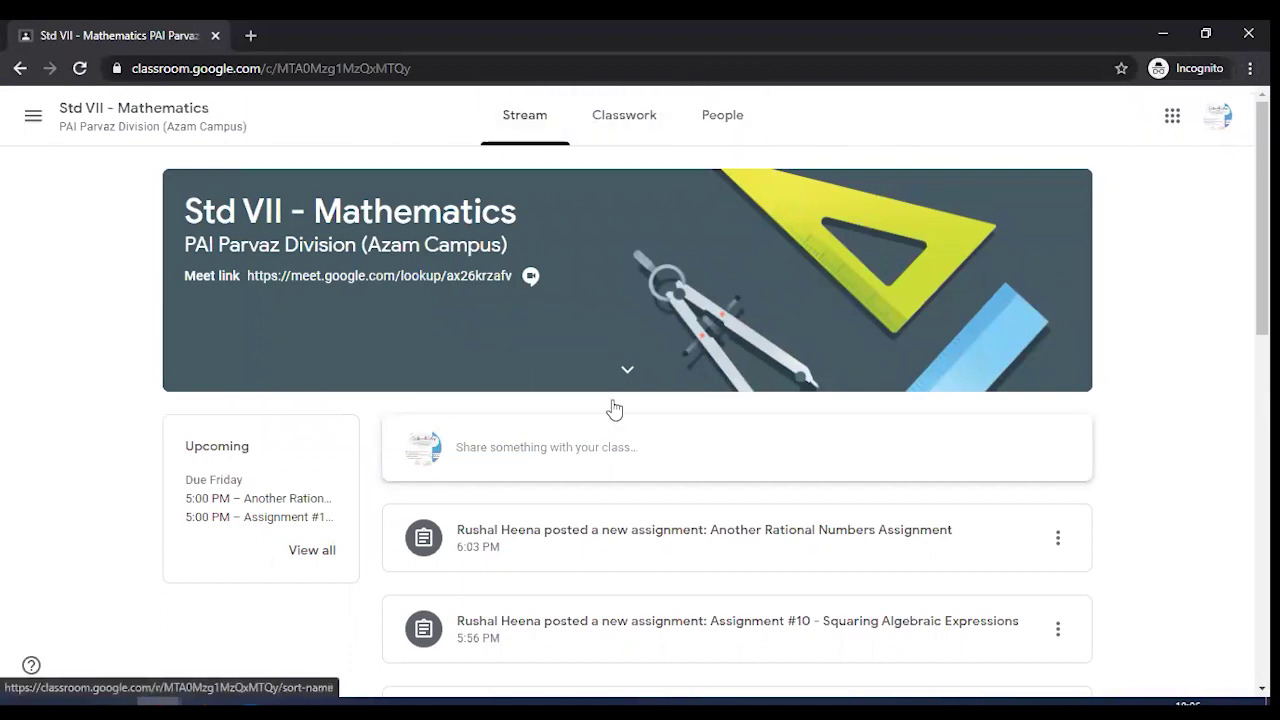
scroll(700, 465, down, 1)
scroll(463, 320, down, 2)
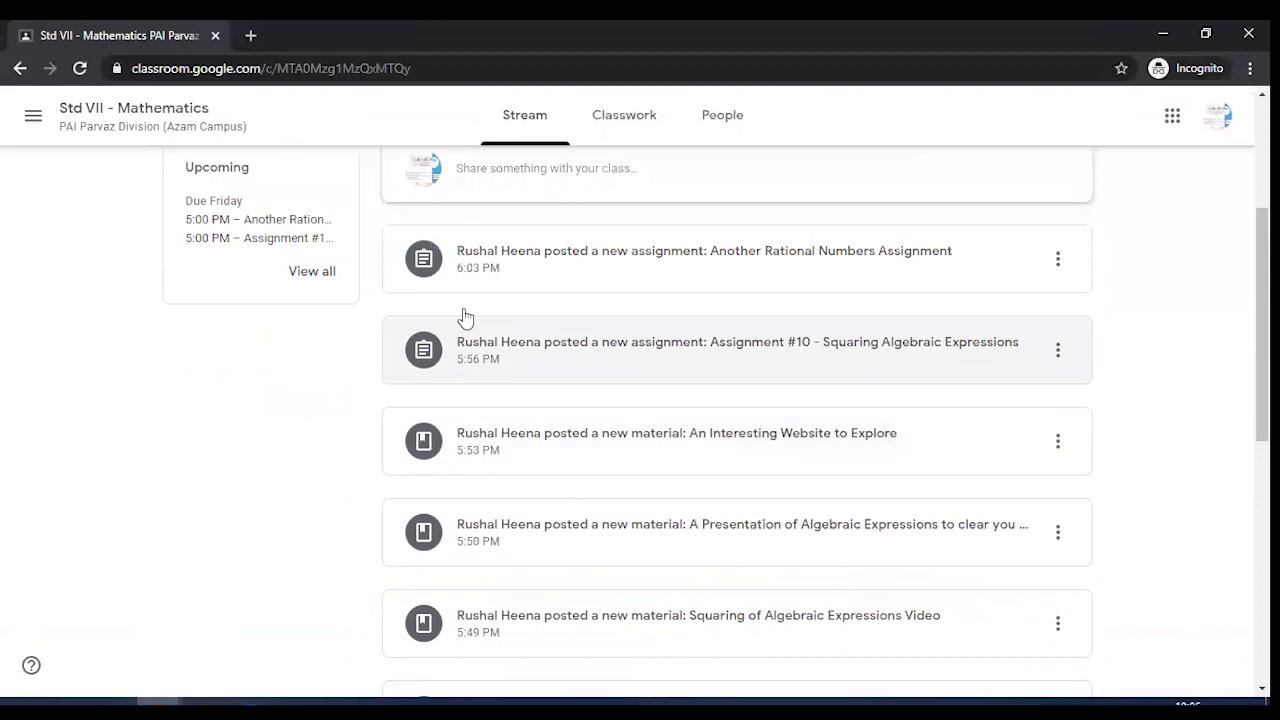
scroll(597, 505, down, 4)
scroll(540, 470, up, 4)
scroll(523, 460, down, 4)
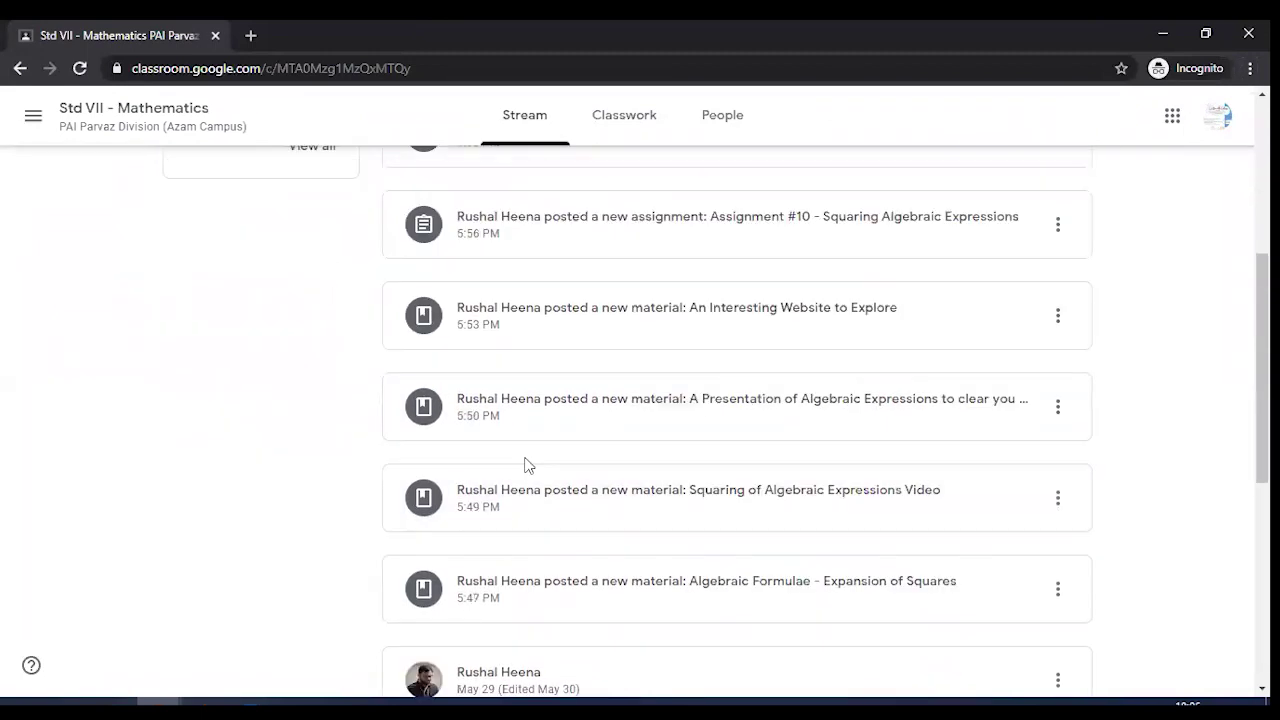
scroll(532, 468, up, 2)
scroll(535, 461, up, 5)
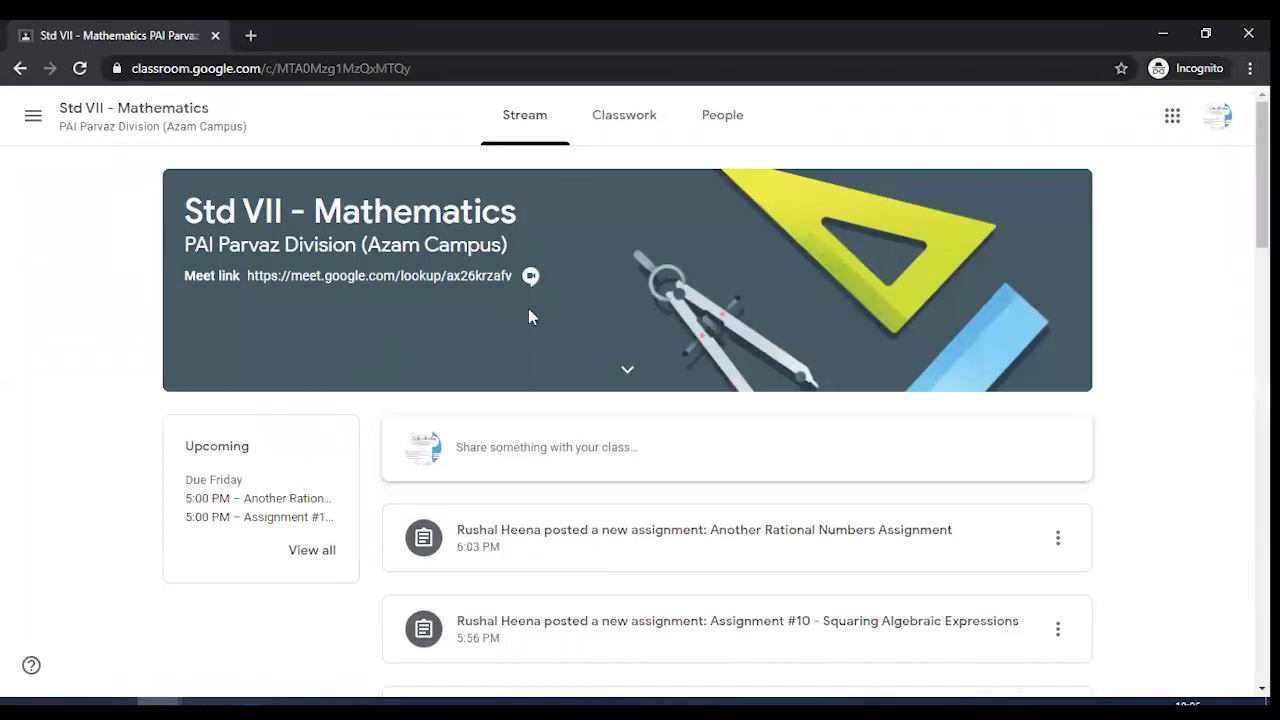
- Look through the student's view of the Std VII - Mathematics classwork, from Lesson 1 to Lesson 3
click(627, 120)
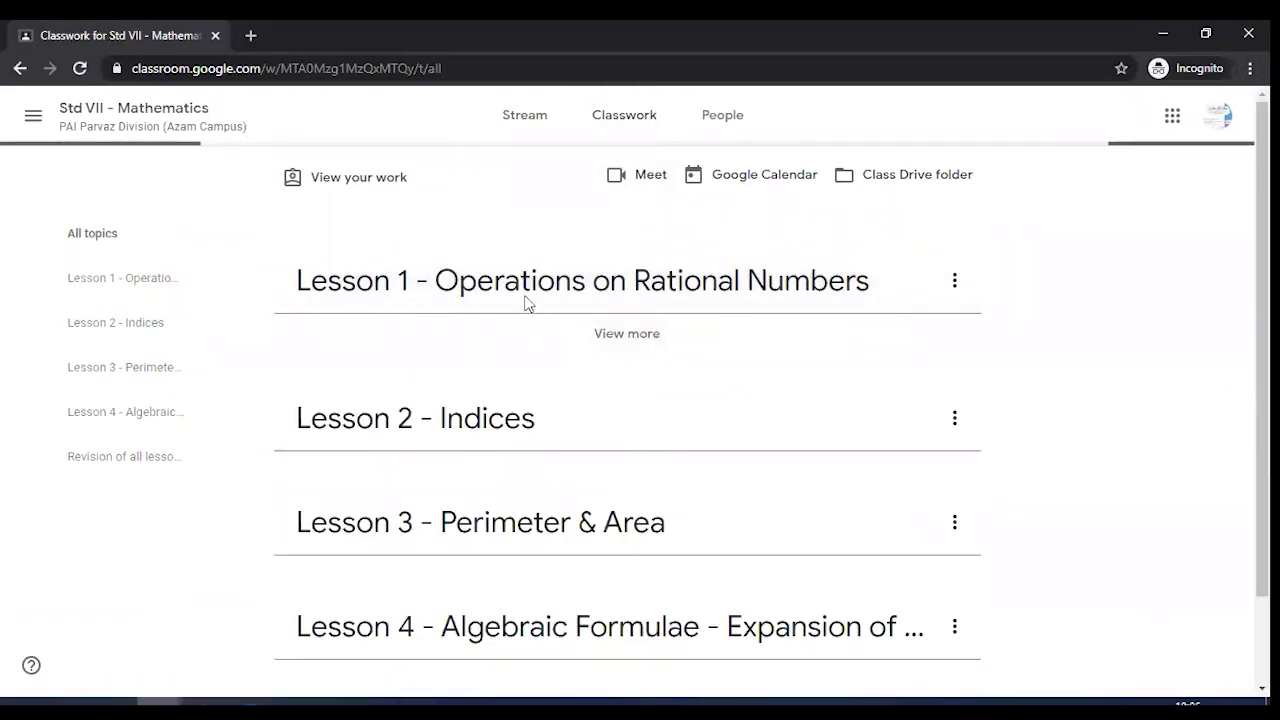
scroll(567, 262, down, 8)
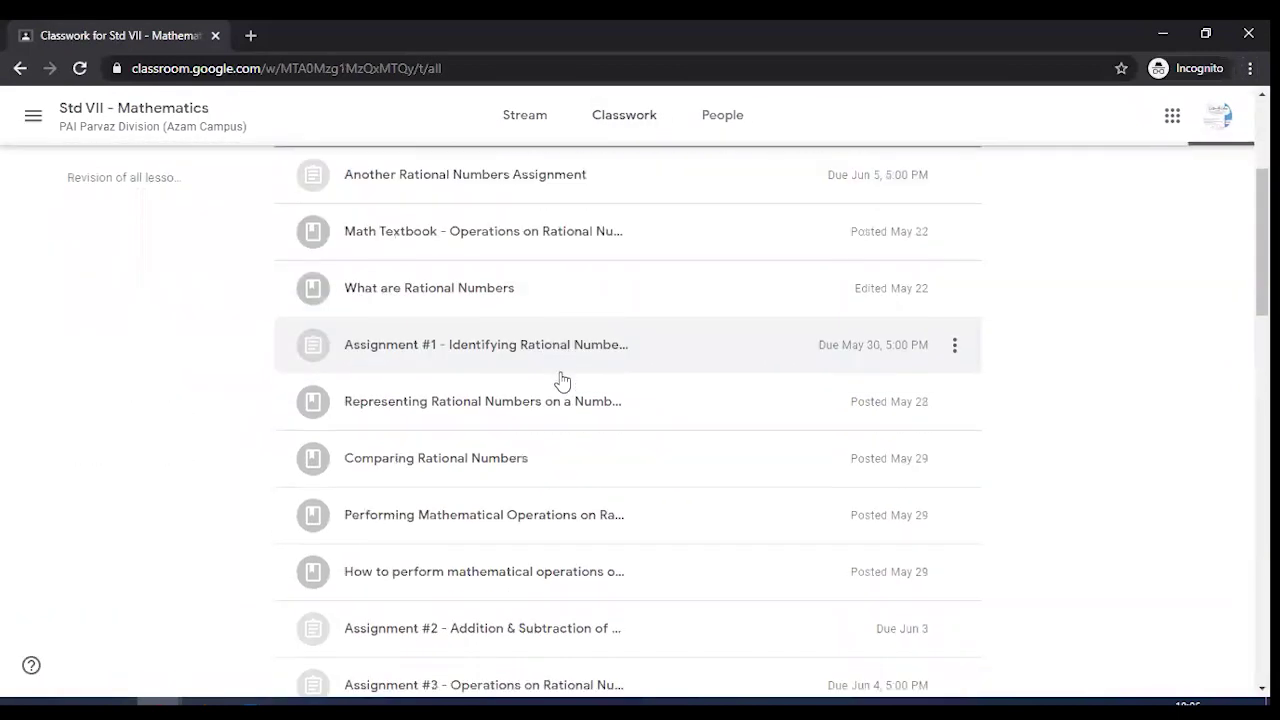
scroll(566, 400, down, 6)
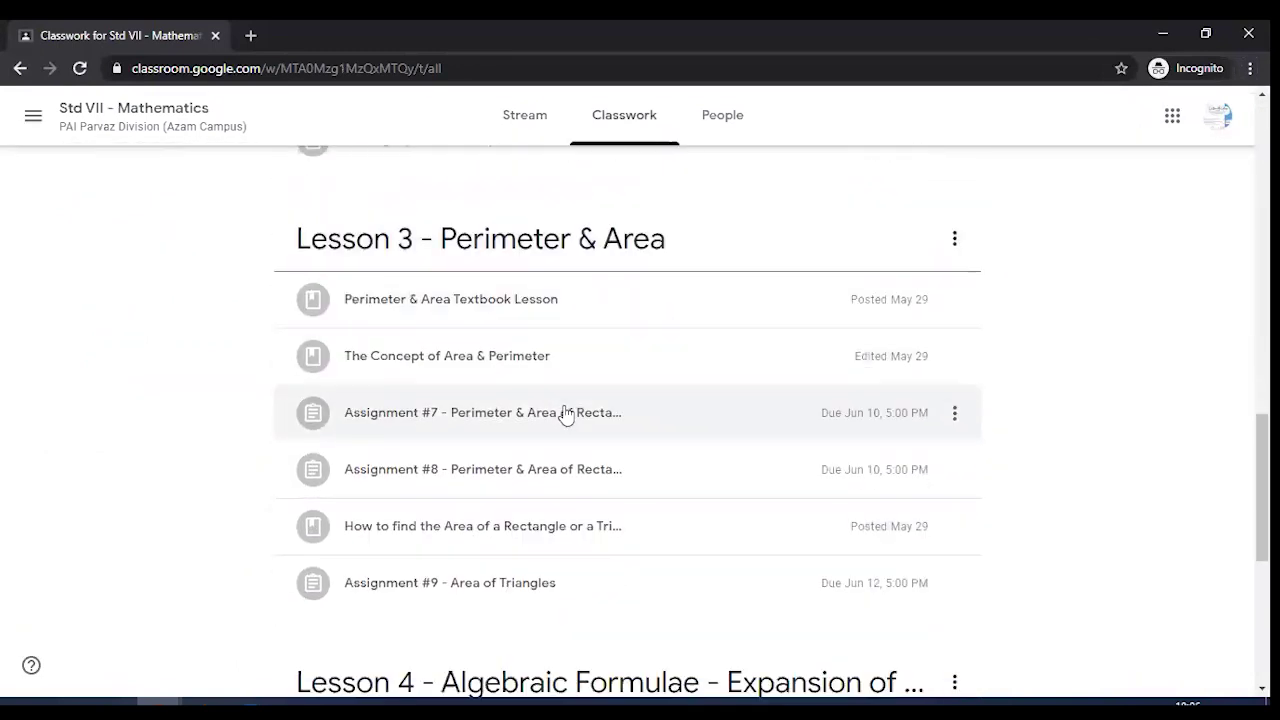
scroll(565, 430, up, 7)
scroll(503, 423, down, 2)
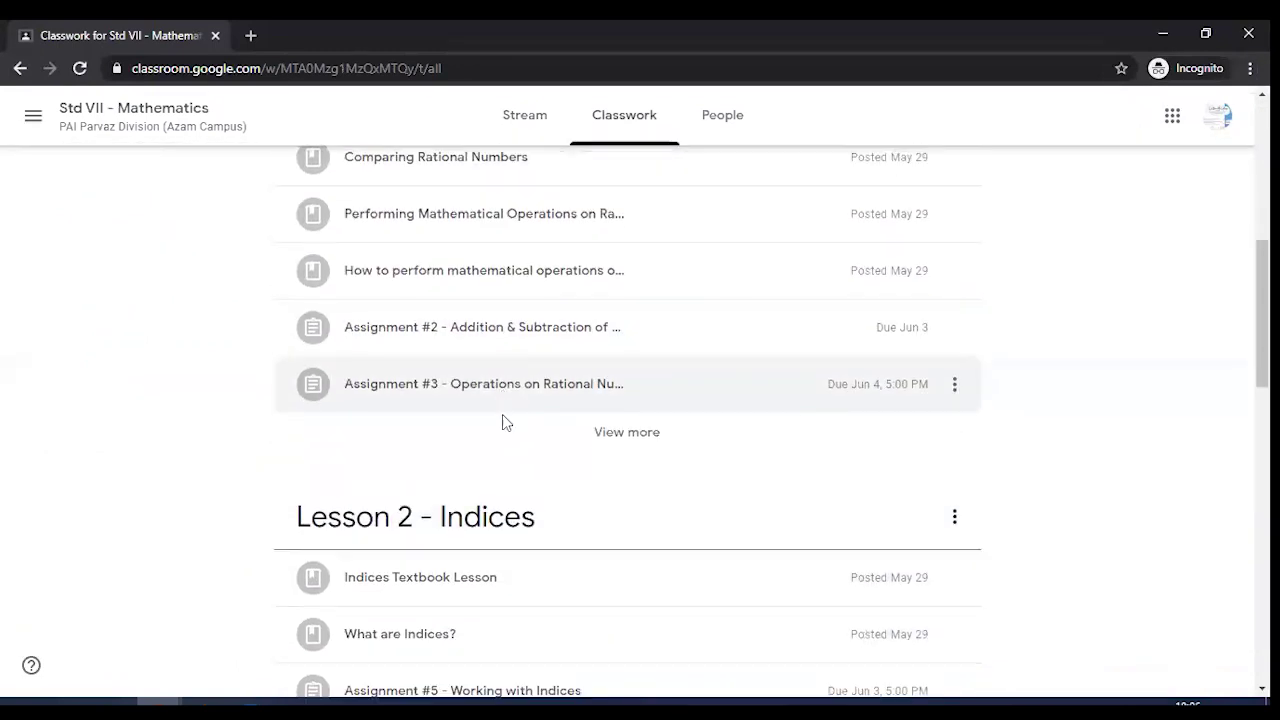
- View the "Indices Textbook Lesson" material and the "Lesson 2 - Indices" topic, and return to all topics
click(482, 402)
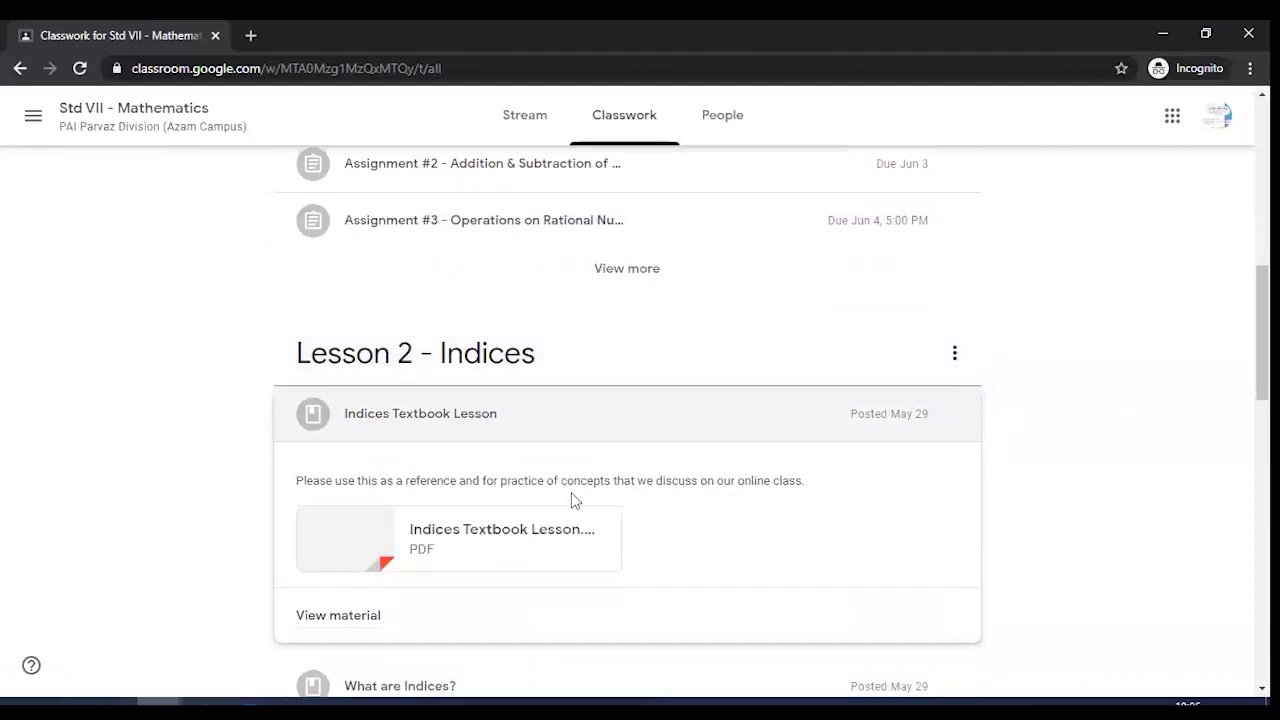
click(473, 360)
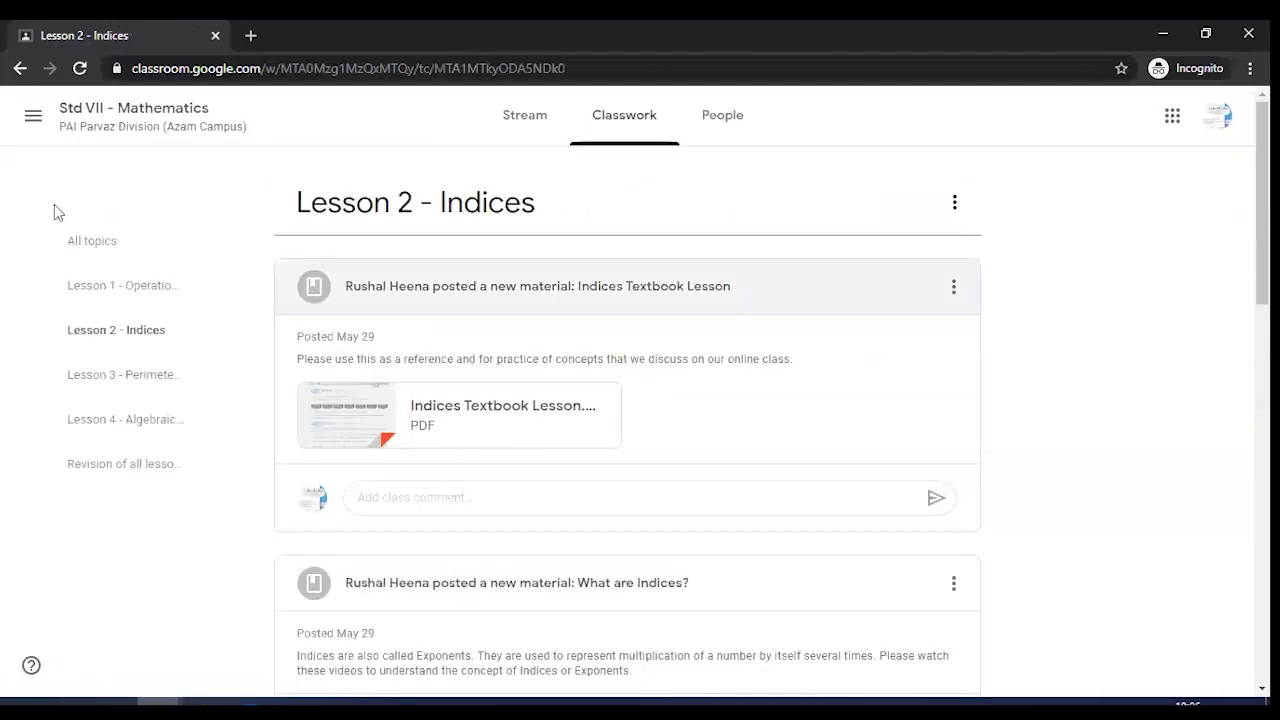
click(78, 243)
scroll(528, 186, up, 10)
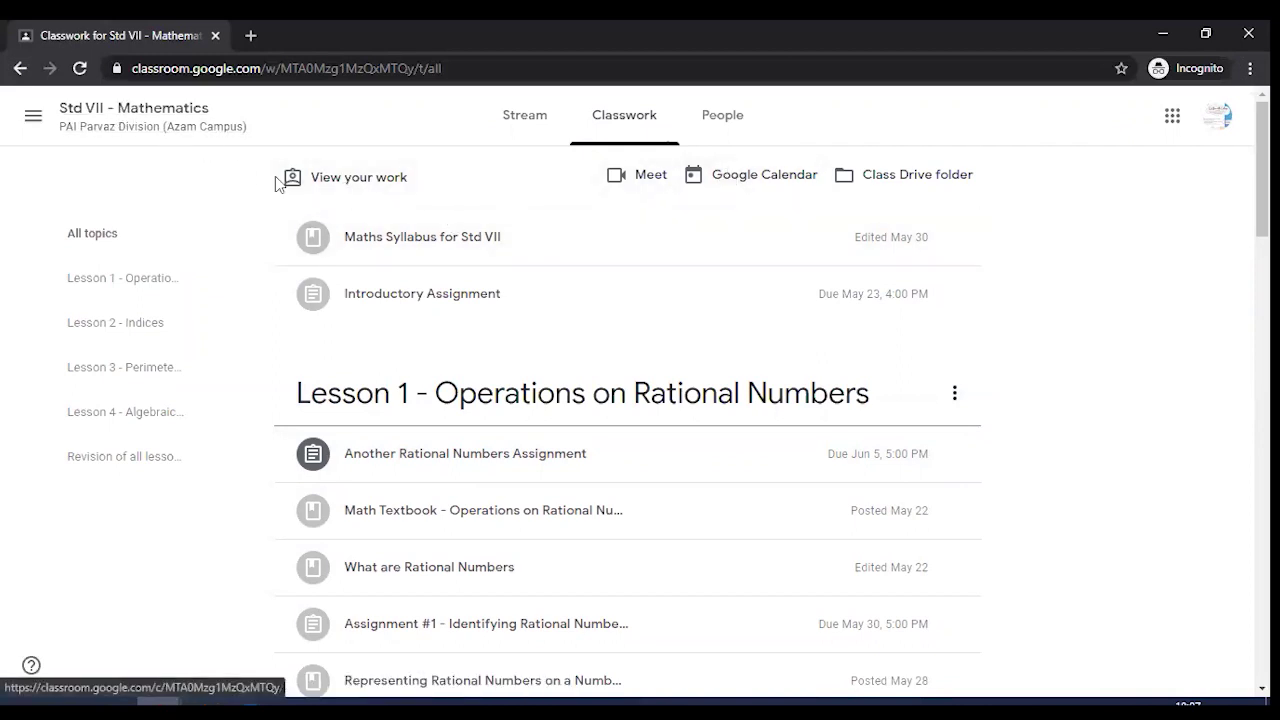
- Return to the student's list of classes and reopen the classwork of Std VII - Mathematics
click(148, 117)
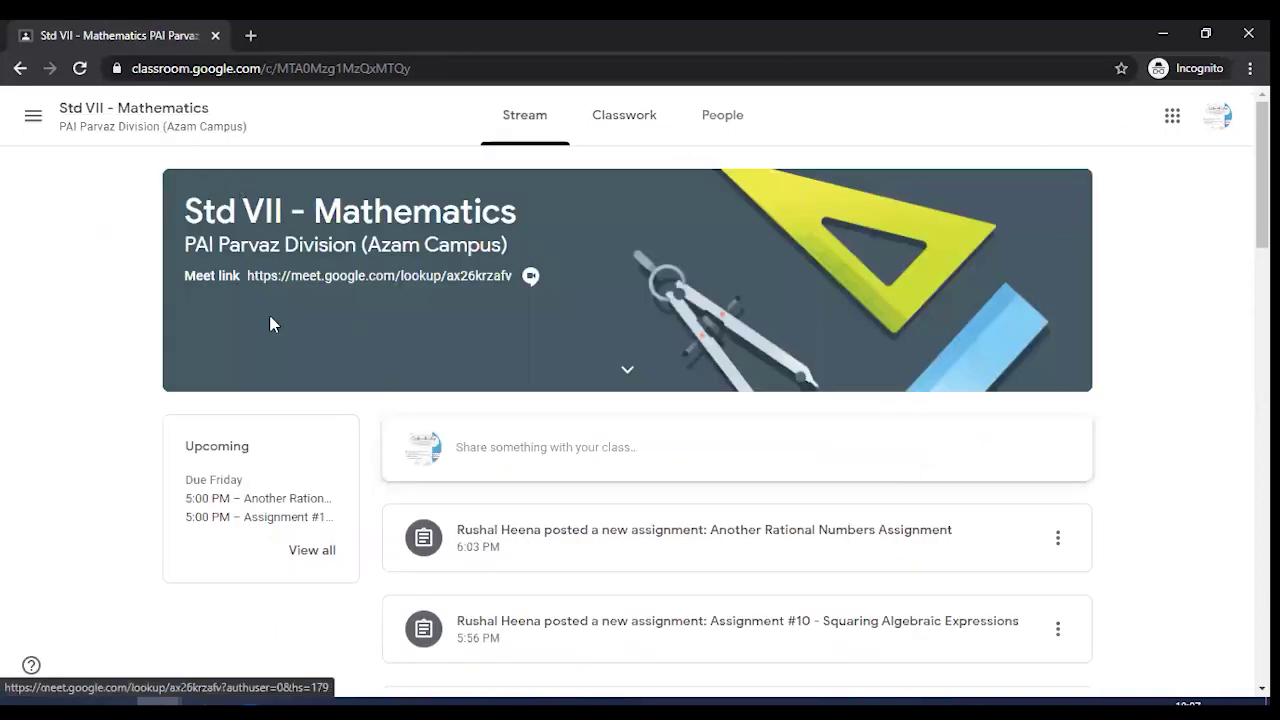
click(42, 116)
click(54, 124)
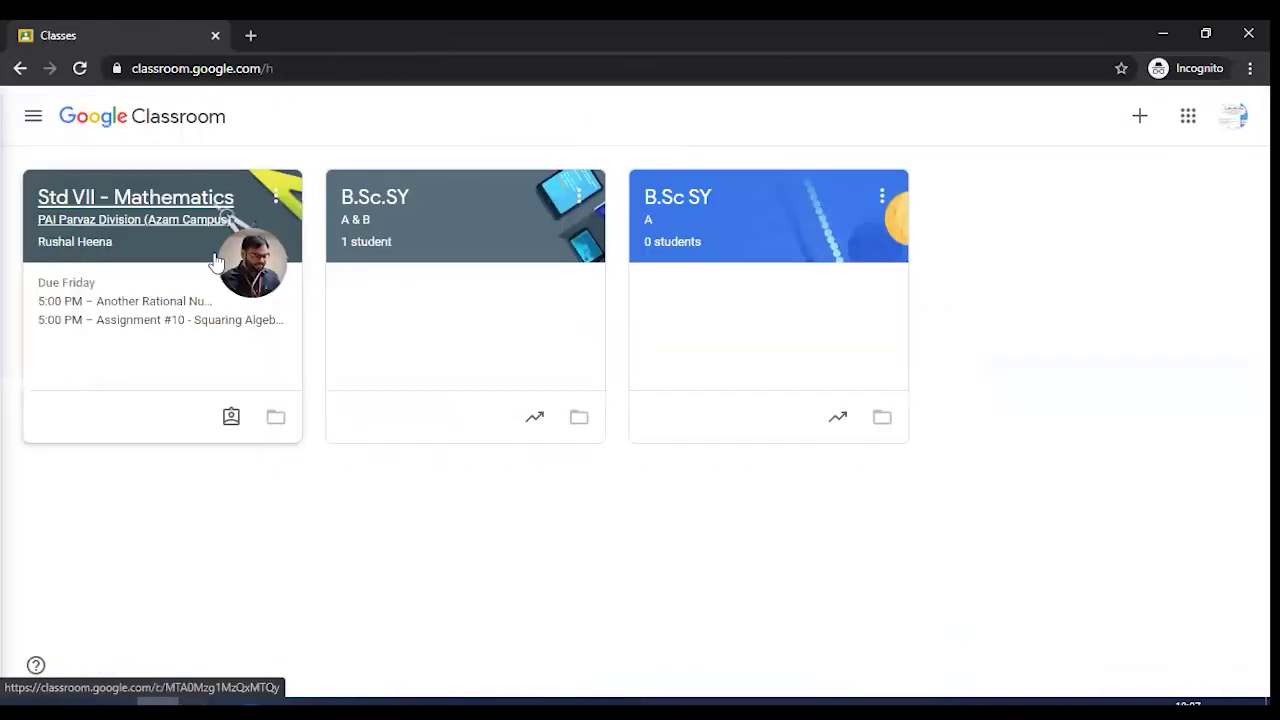
click(122, 208)
click(614, 140)
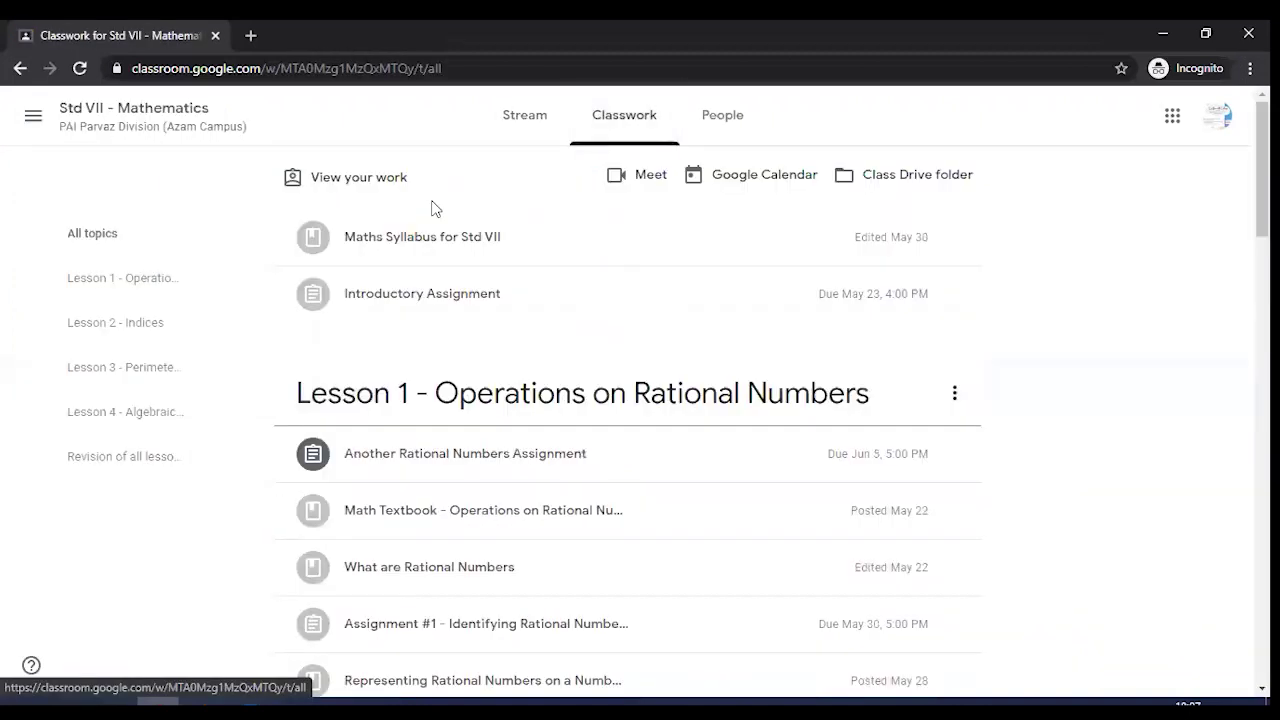
- View the student's own work list to review the assignments' due dates, status and grades
click(338, 181)
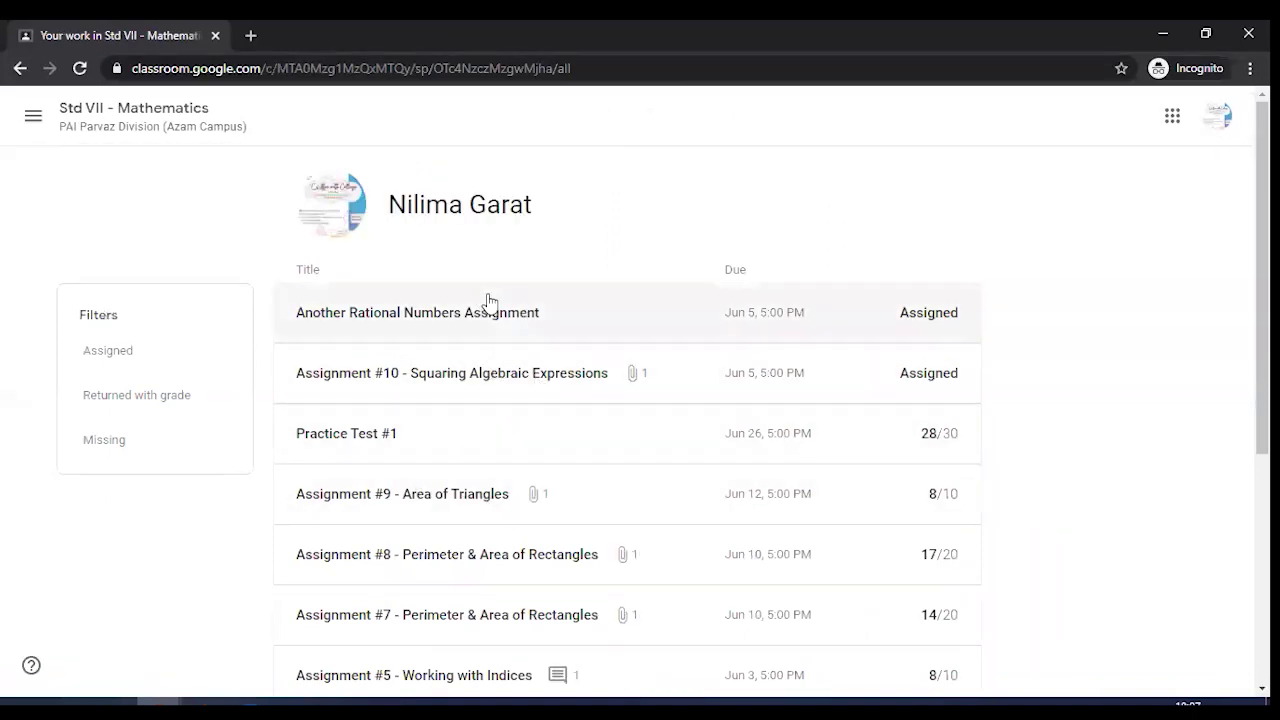
scroll(522, 318, down, 4)
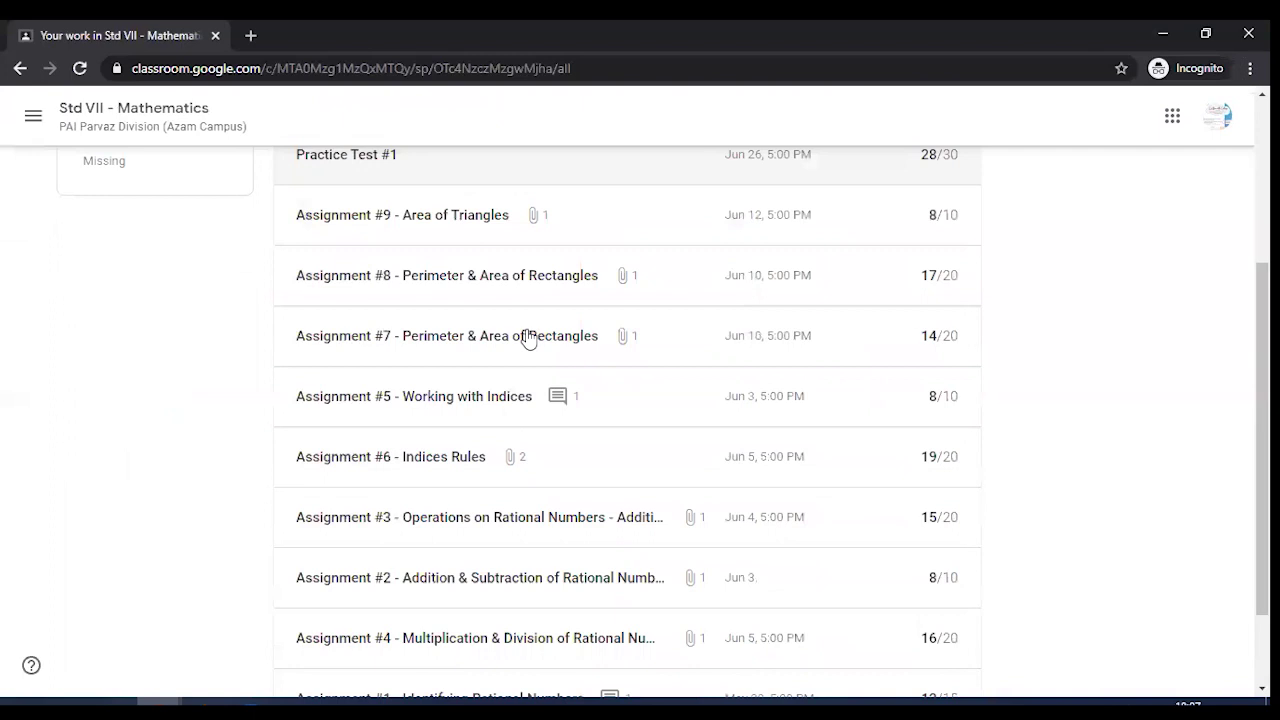
scroll(529, 443, up, 4)
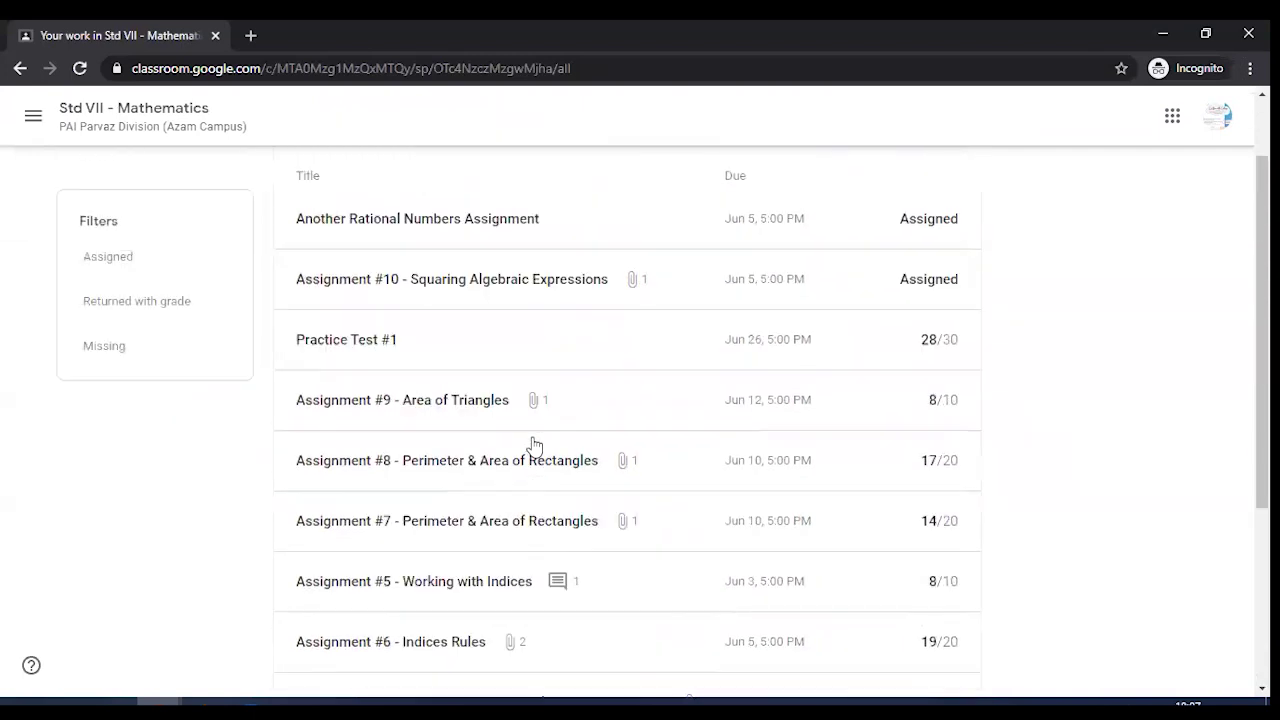
- Open the details of "Assignment #10 - Squaring Algebraic Expressions" from the student's work list and read its instructions
scroll(529, 443, down, 4)
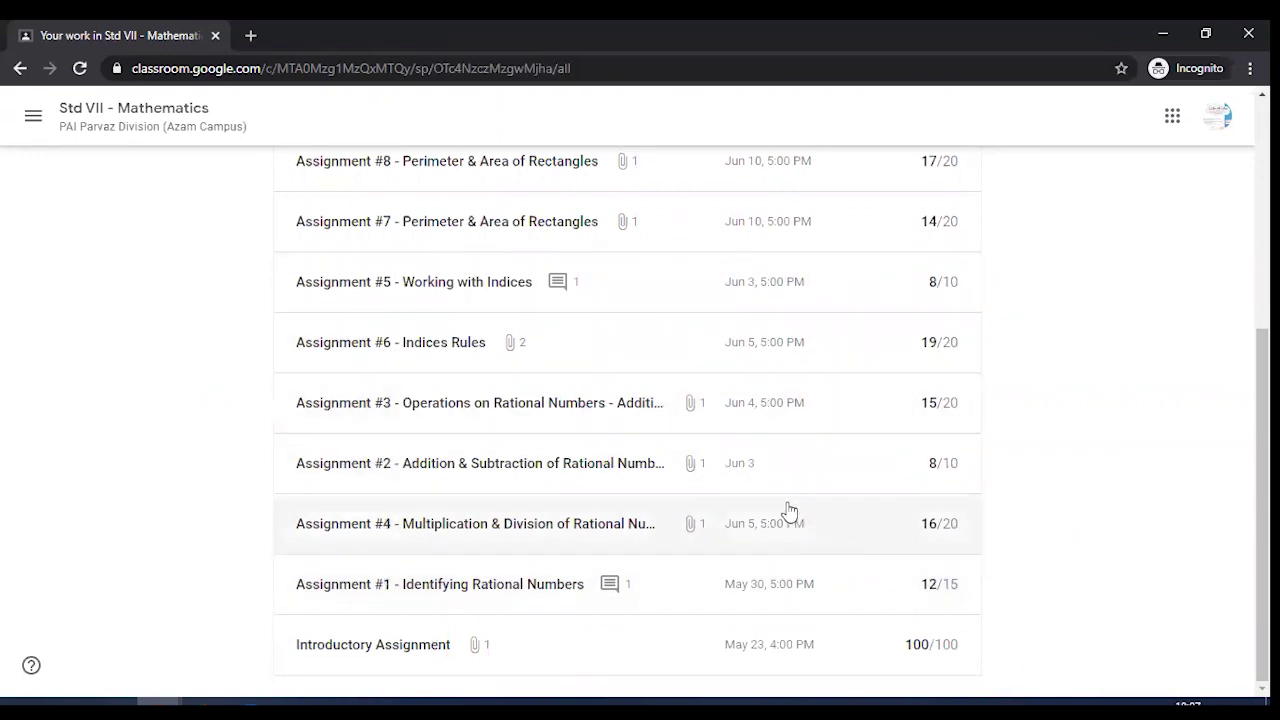
scroll(815, 430, up, 3)
scroll(803, 287, up, 1)
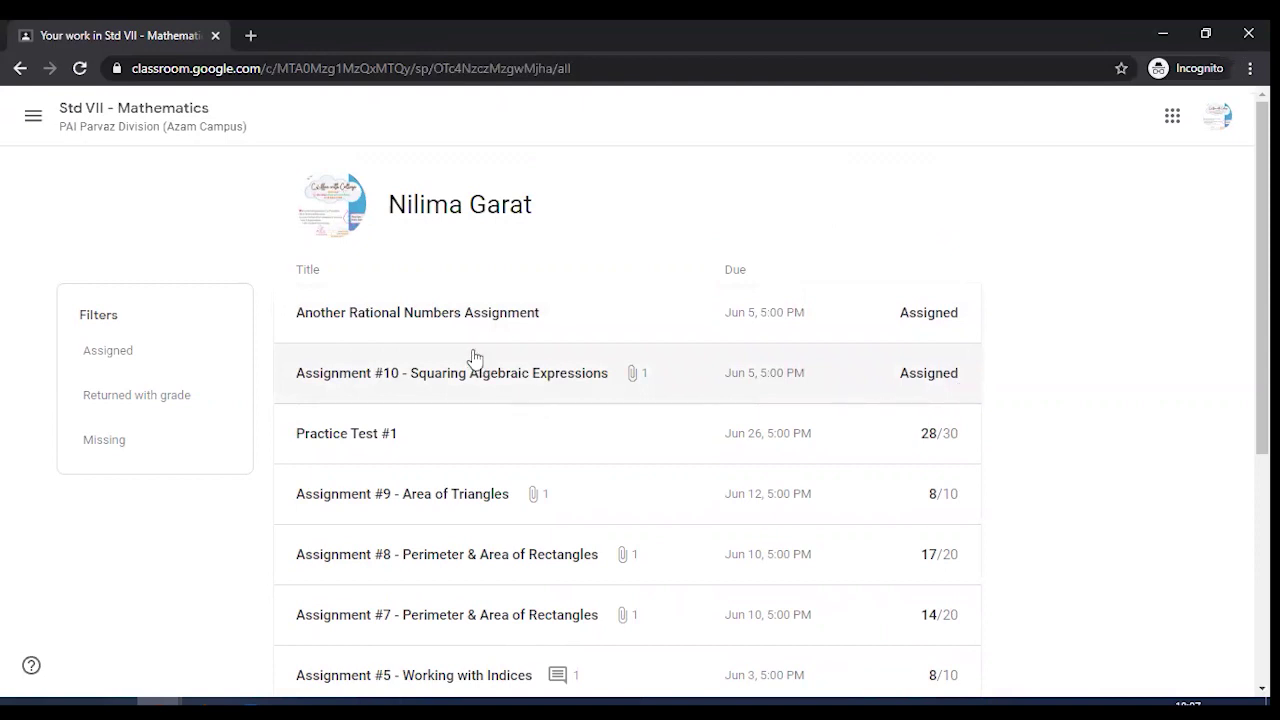
click(431, 390)
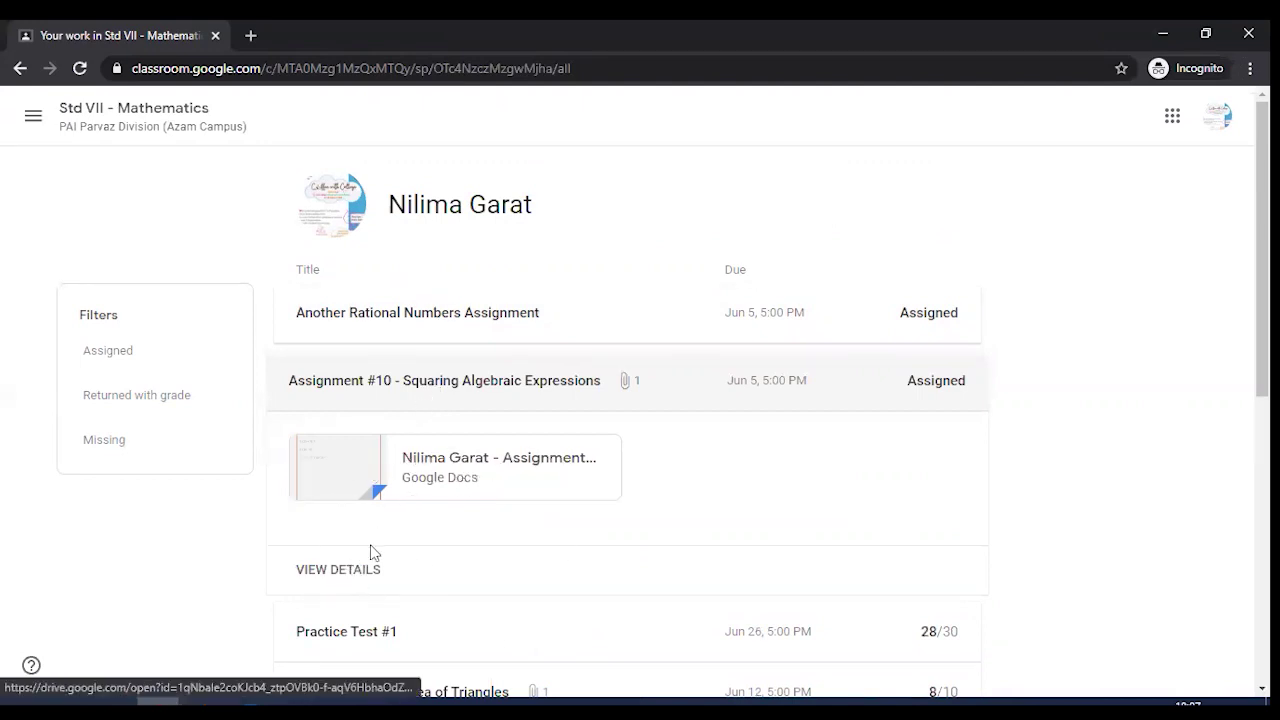
click(365, 580)
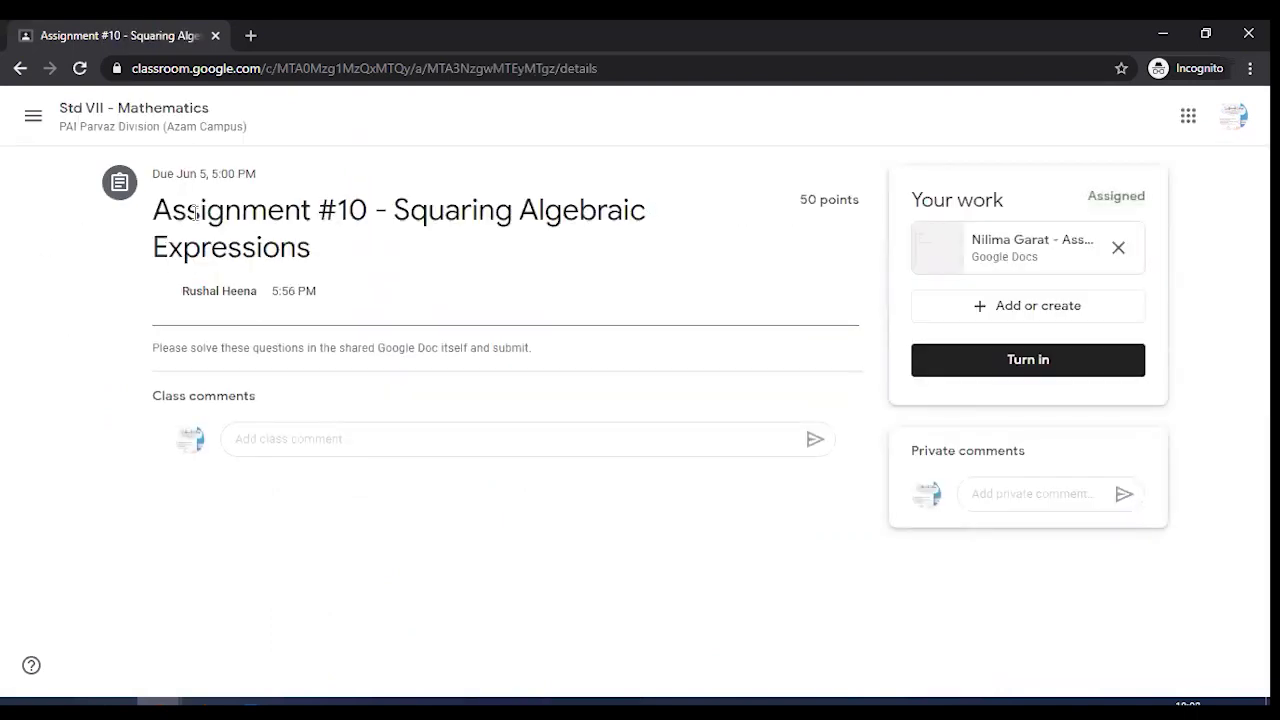
drag(176, 348, 433, 348)
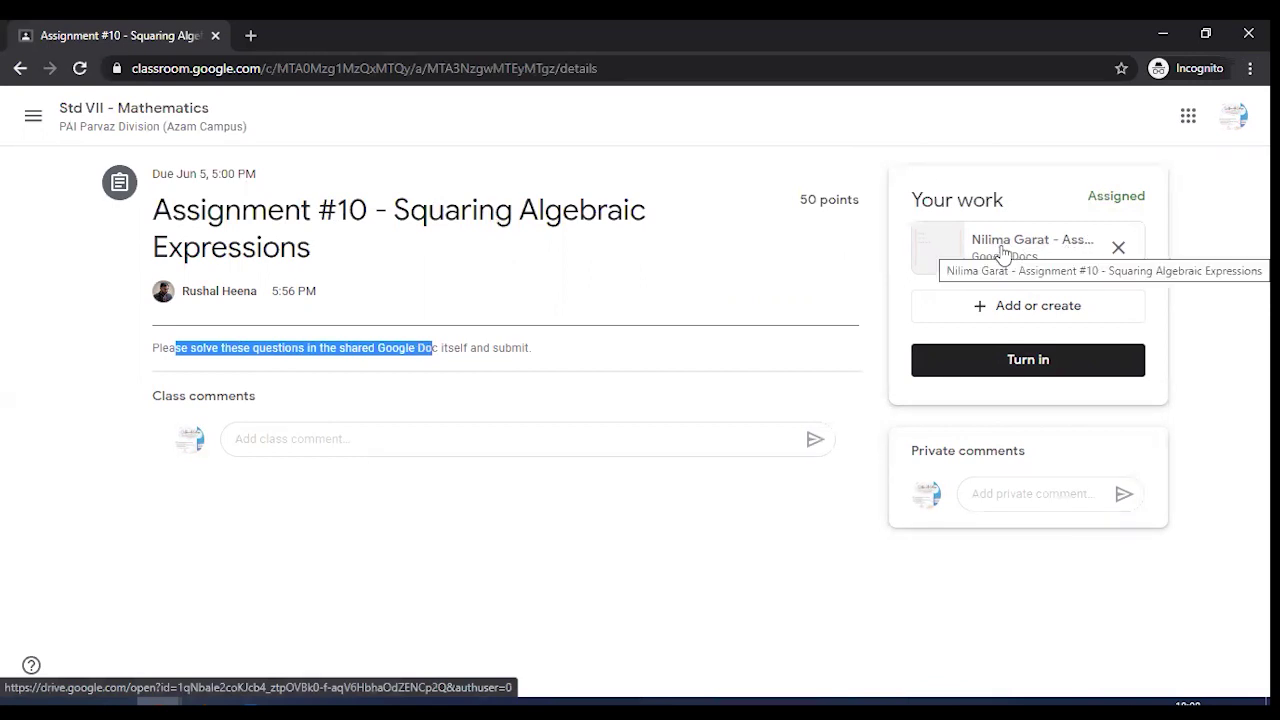
- Open the student's Assignment #10 document and answer its three questions with 45, 4x and 35
click(1003, 252)
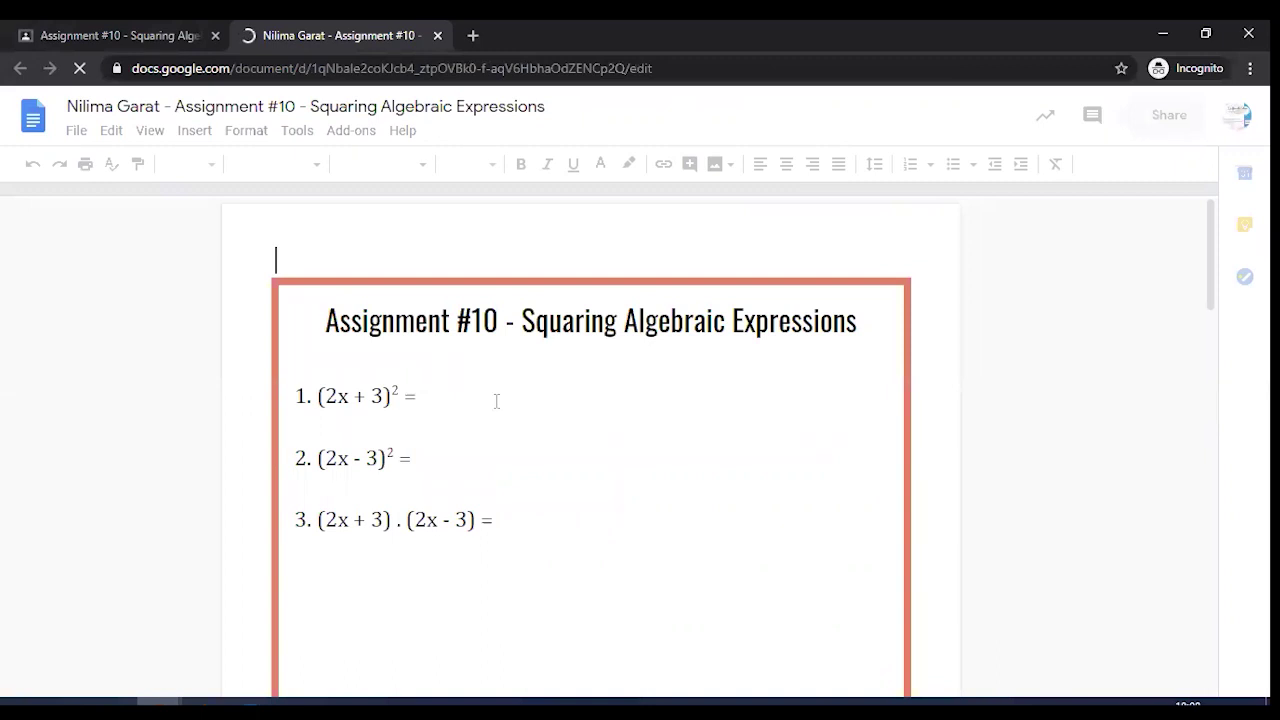
text(45)
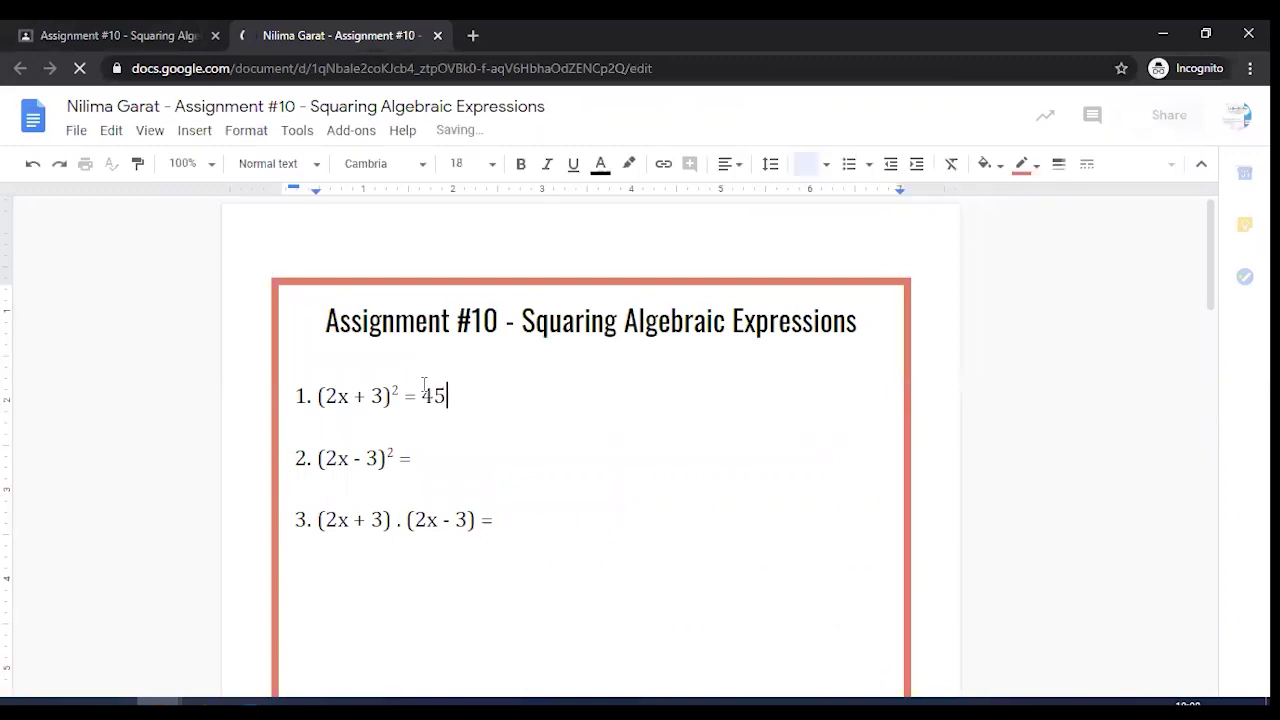
click(453, 464)
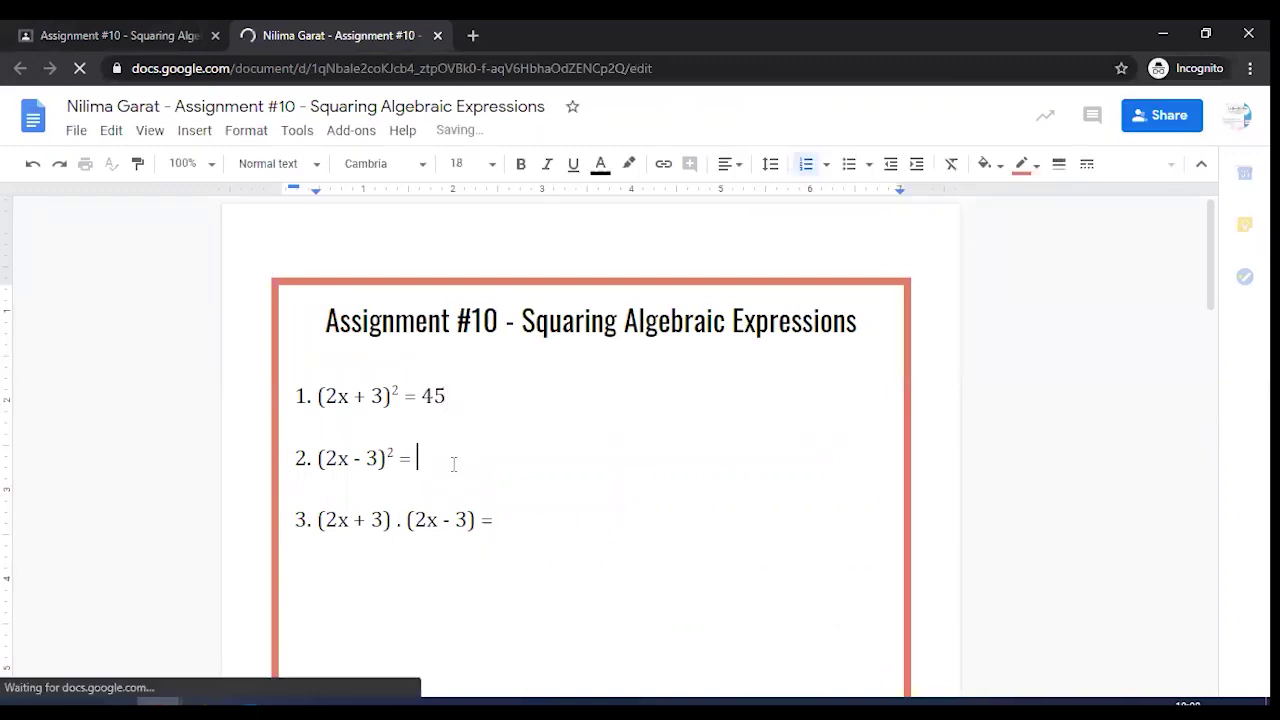
text(4x)
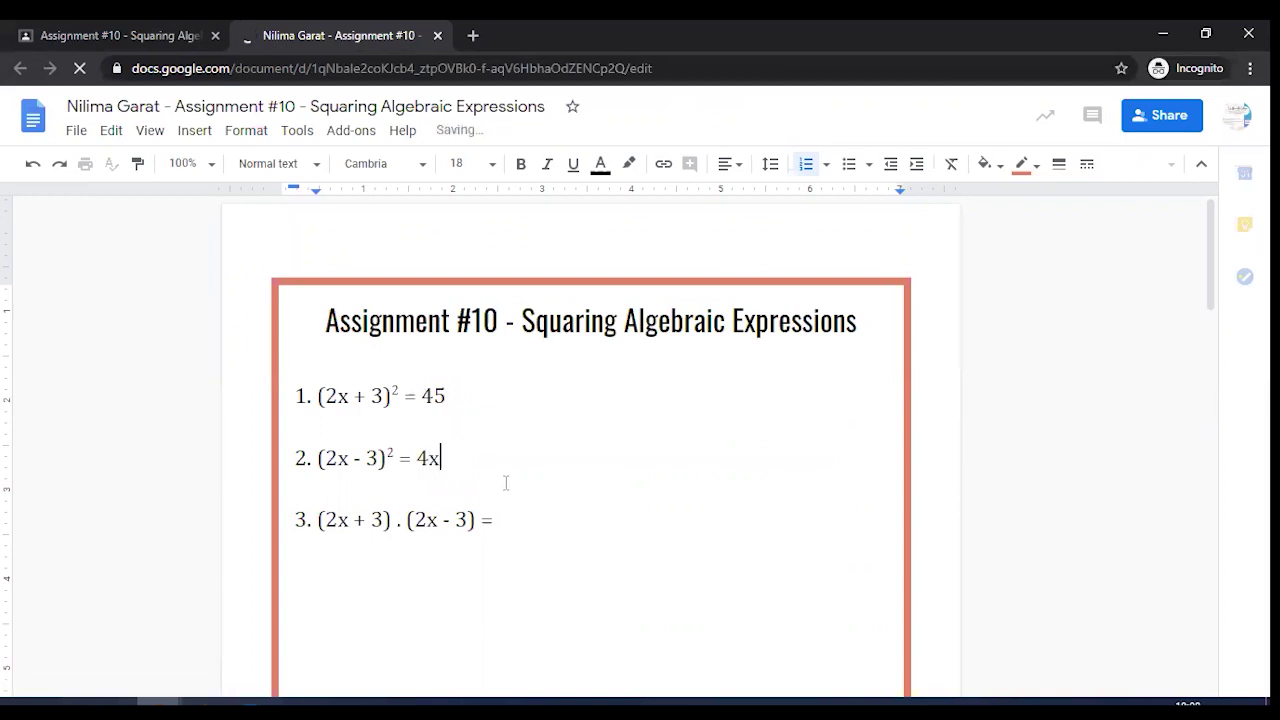
text(5)
- Return to the Assignment #10 page and look at the options for adding or creating further work files
click(106, 30)
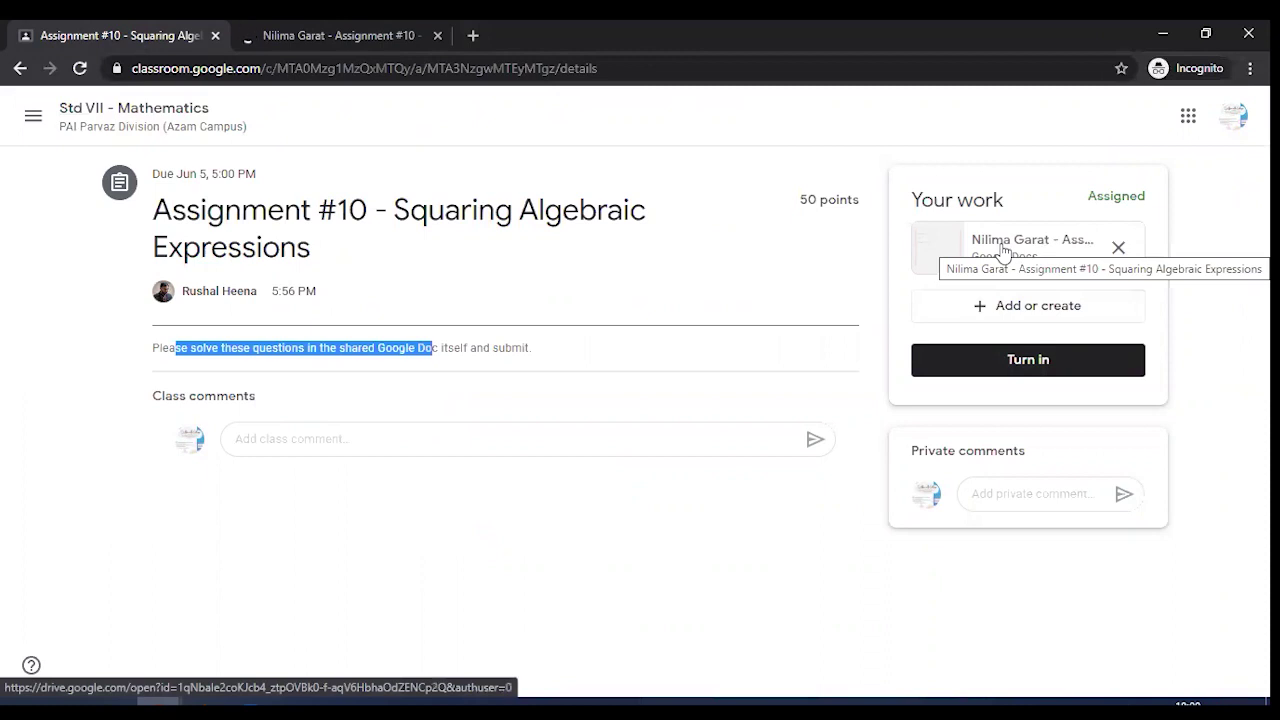
click(1019, 316)
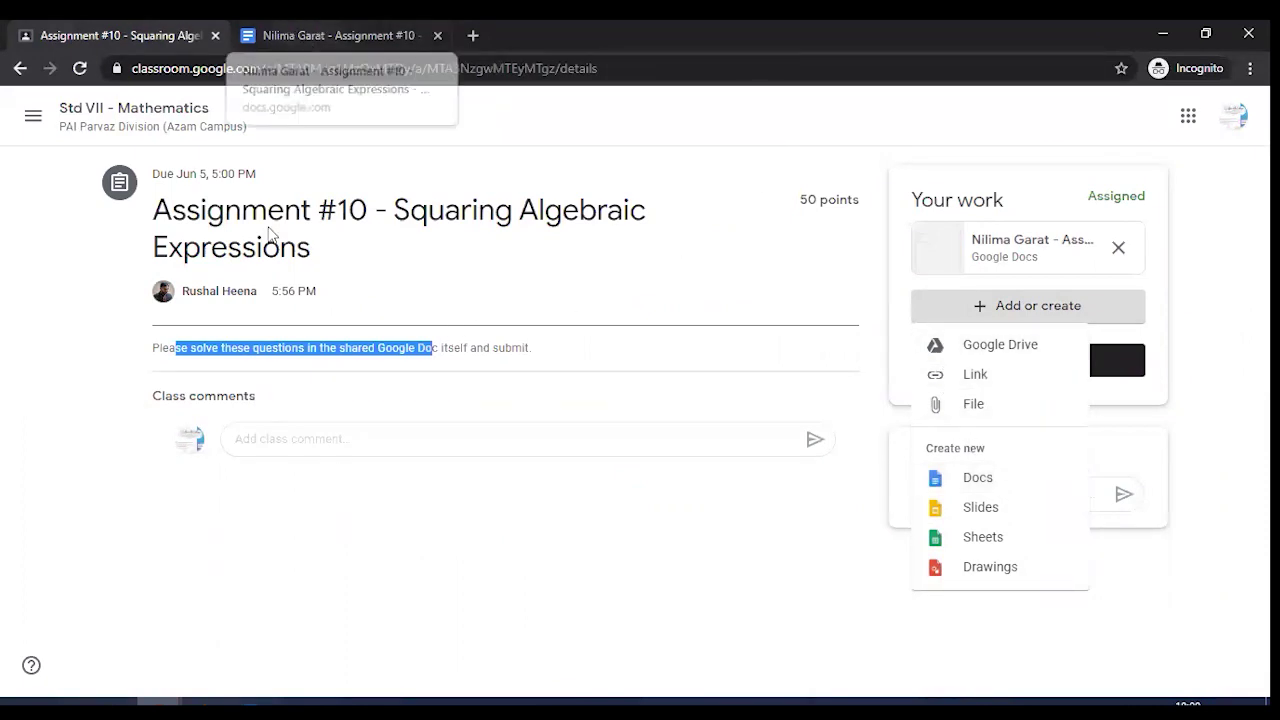
click(529, 557)
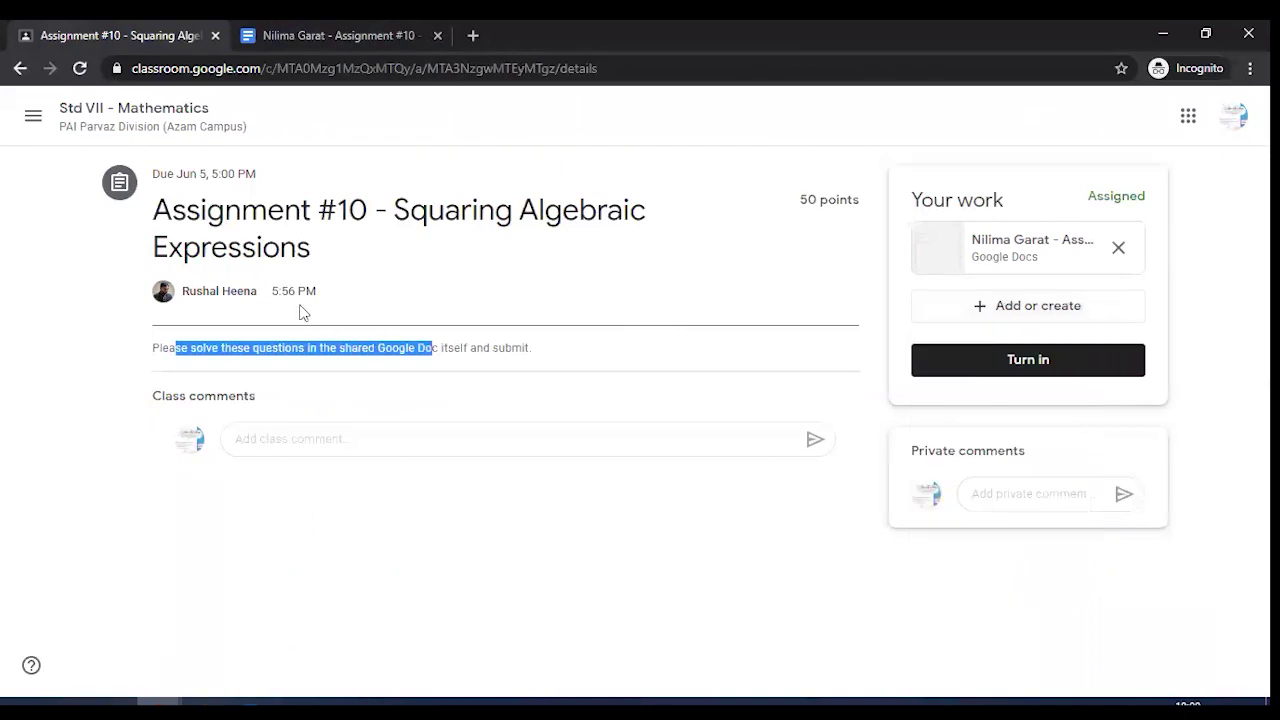
- Turn in the Assignment #10 work from the answered document and close the submission page and the document
click(340, 38)
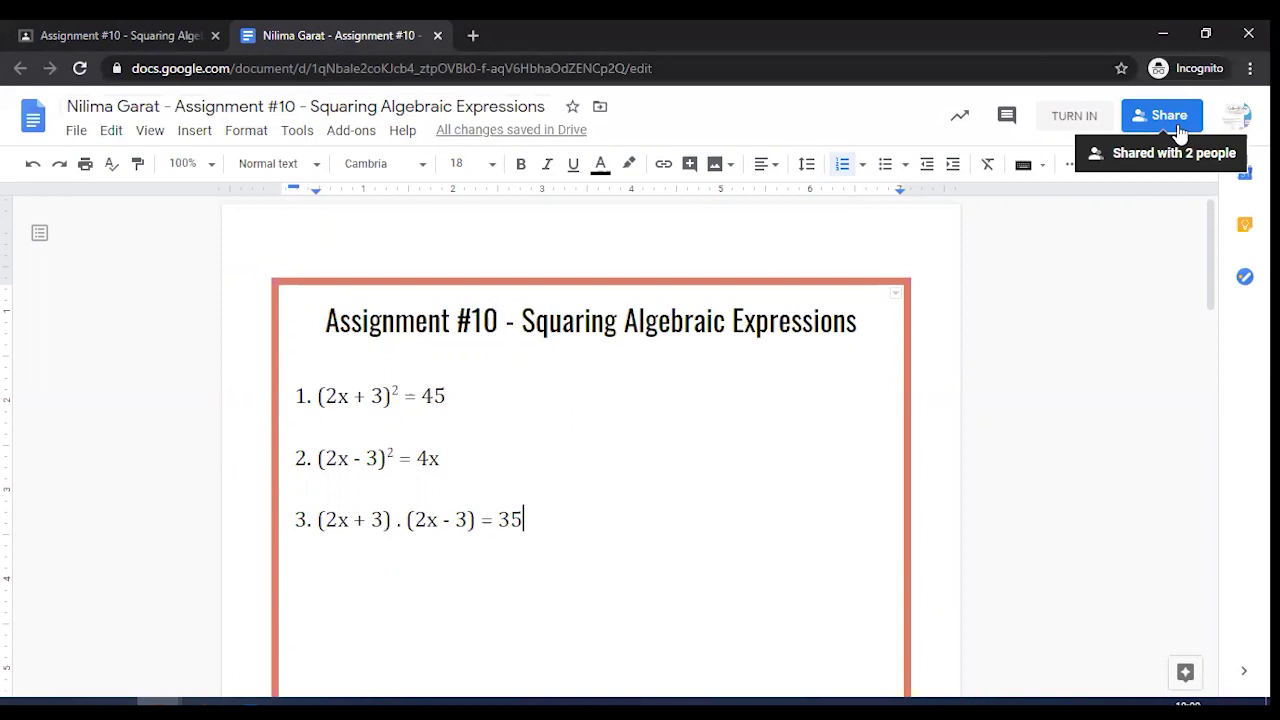
click(1066, 126)
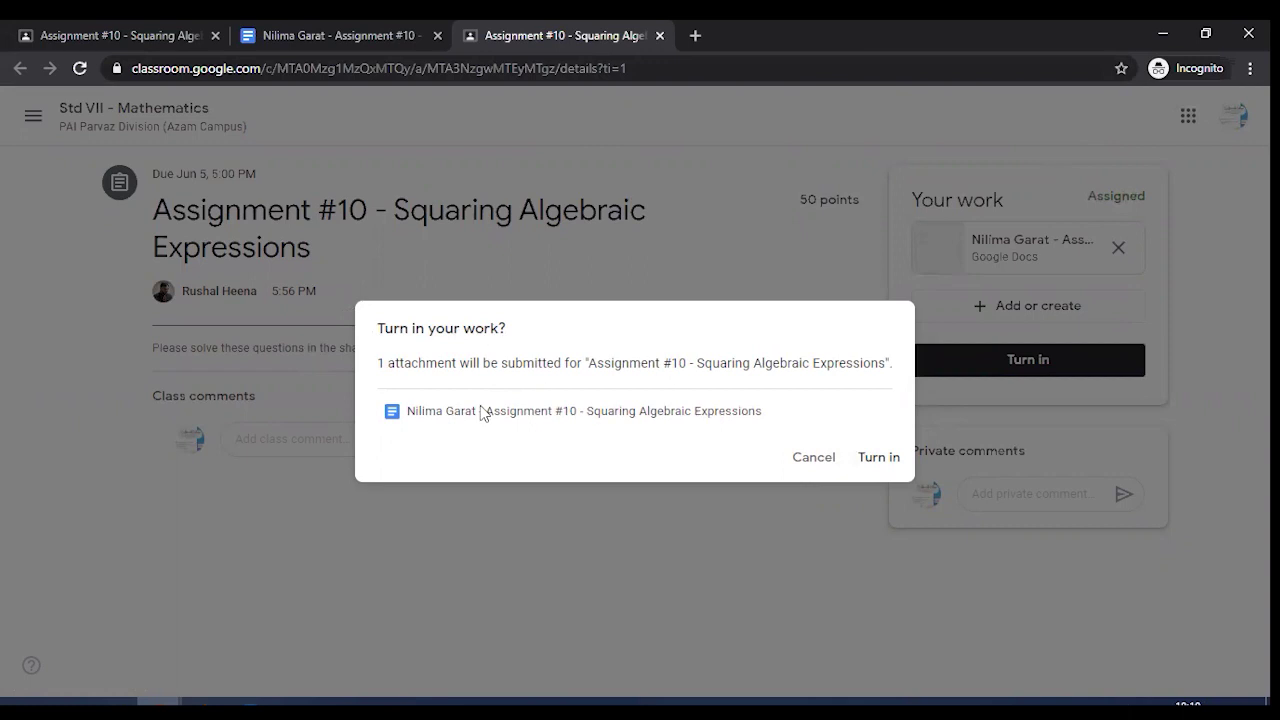
click(874, 458)
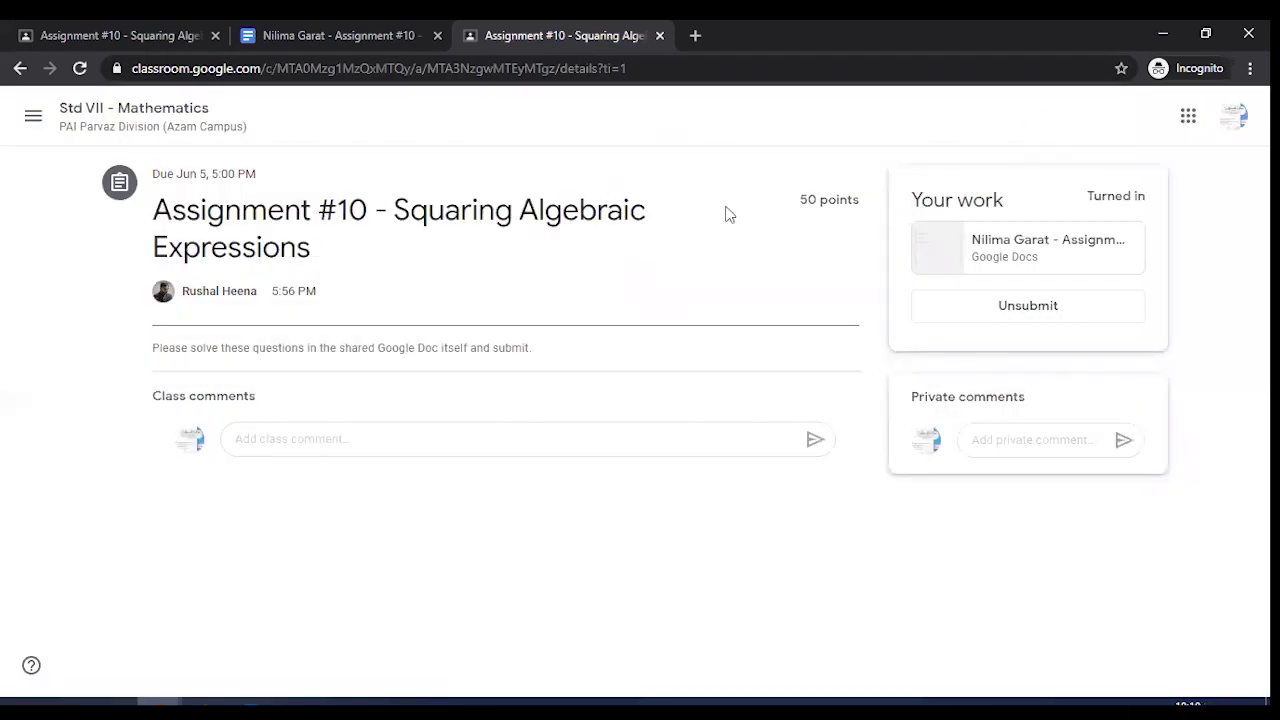
click(660, 36)
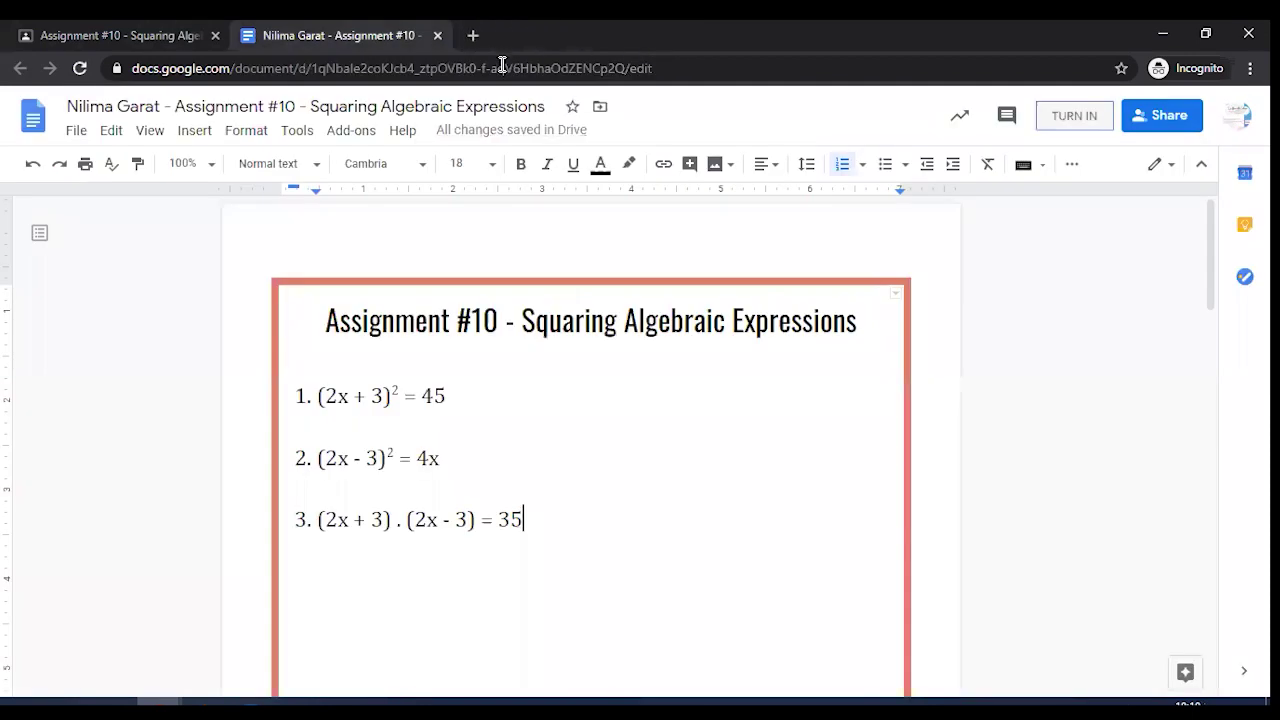
click(436, 36)
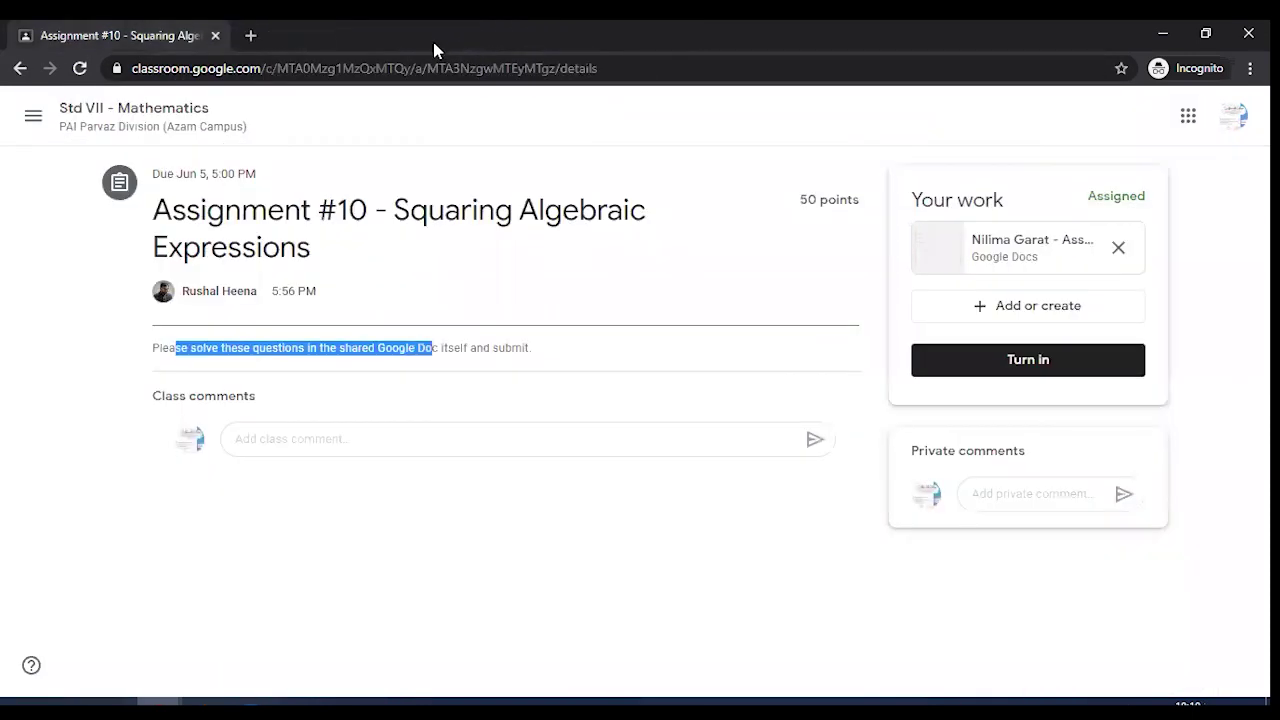
- Go back to the class list and reopen the Std VII - Mathematics work list to check Assignment #10's status
click(33, 116)
click(50, 118)
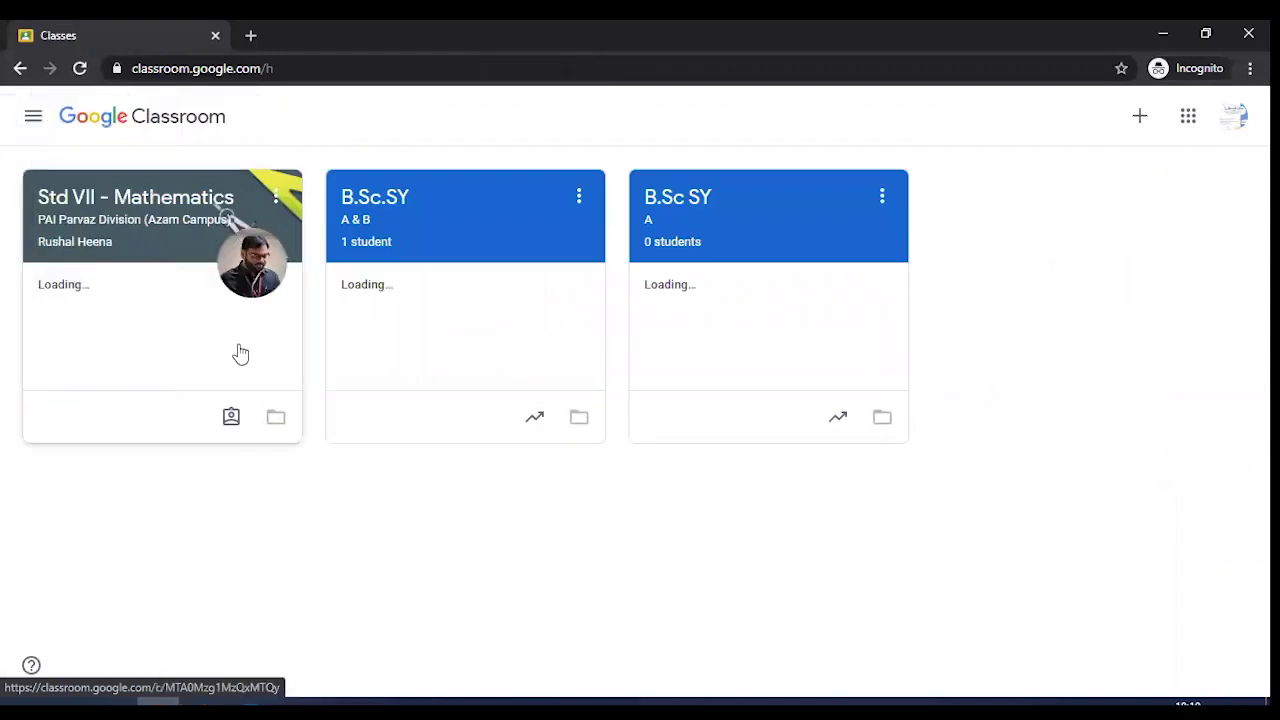
click(231, 418)
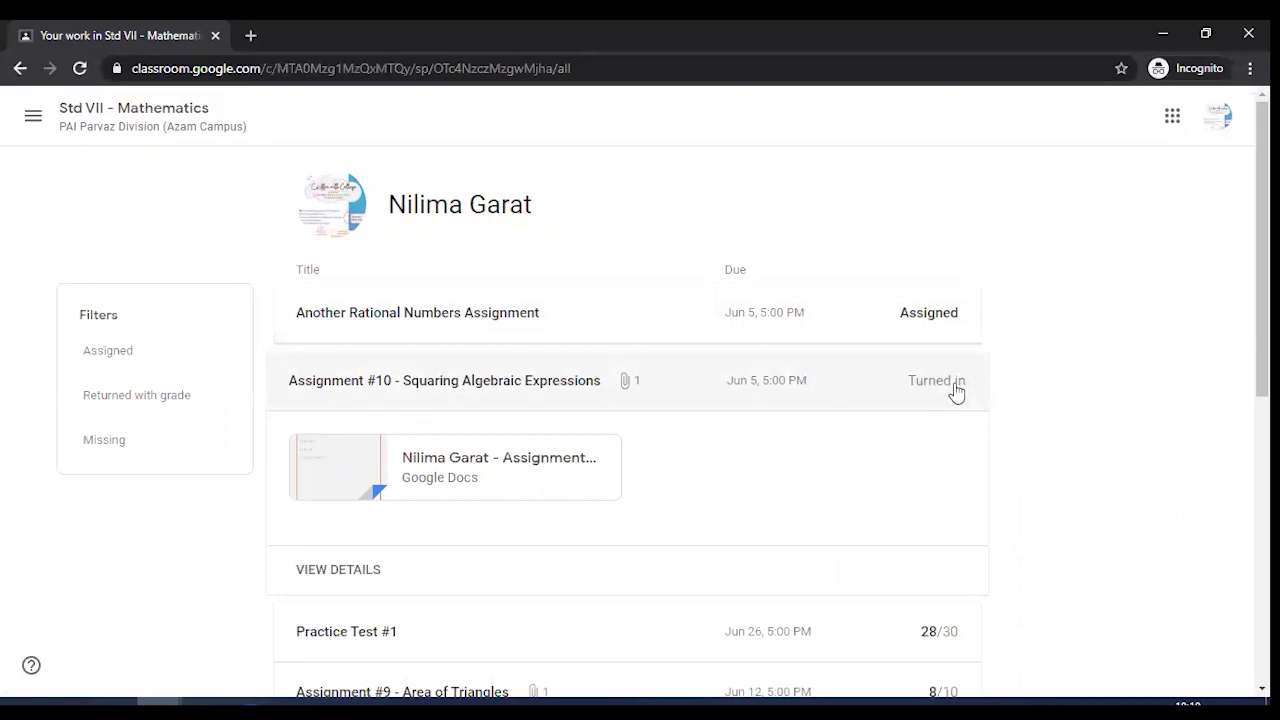
click(403, 388)
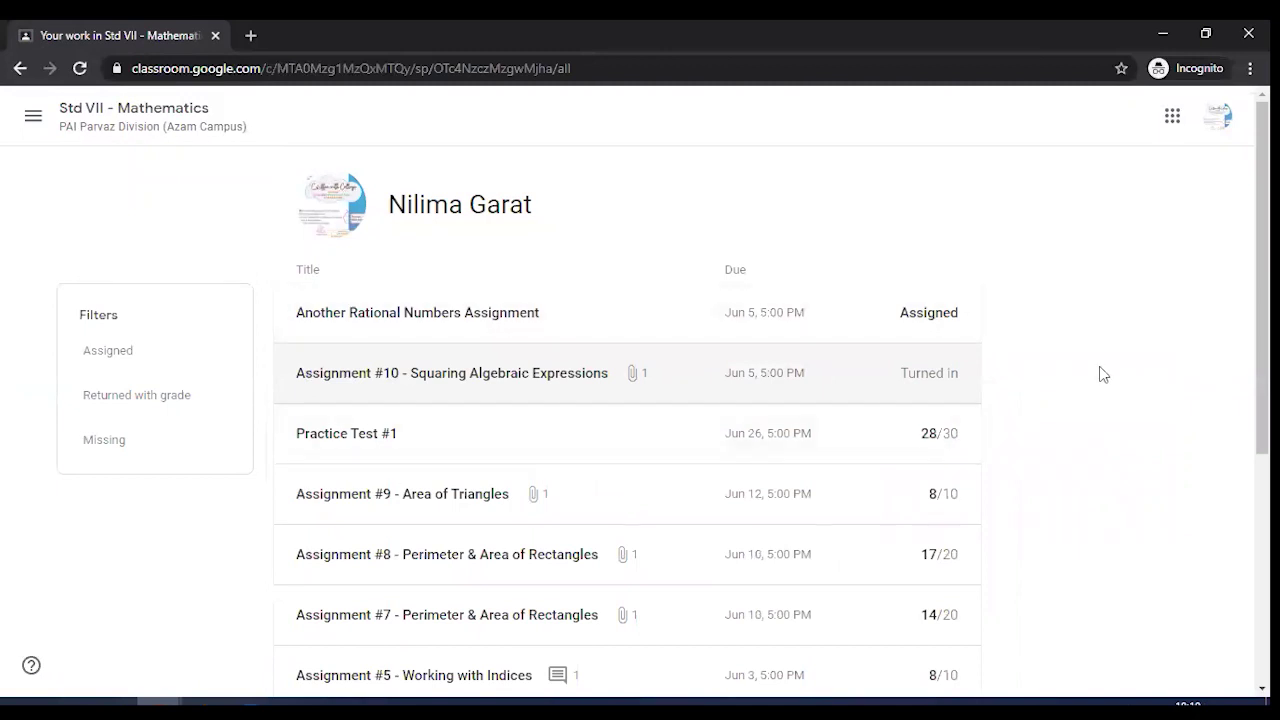
- Open the details of "Another Rational Numbers Assignment" and its attached quiz form
click(422, 318)
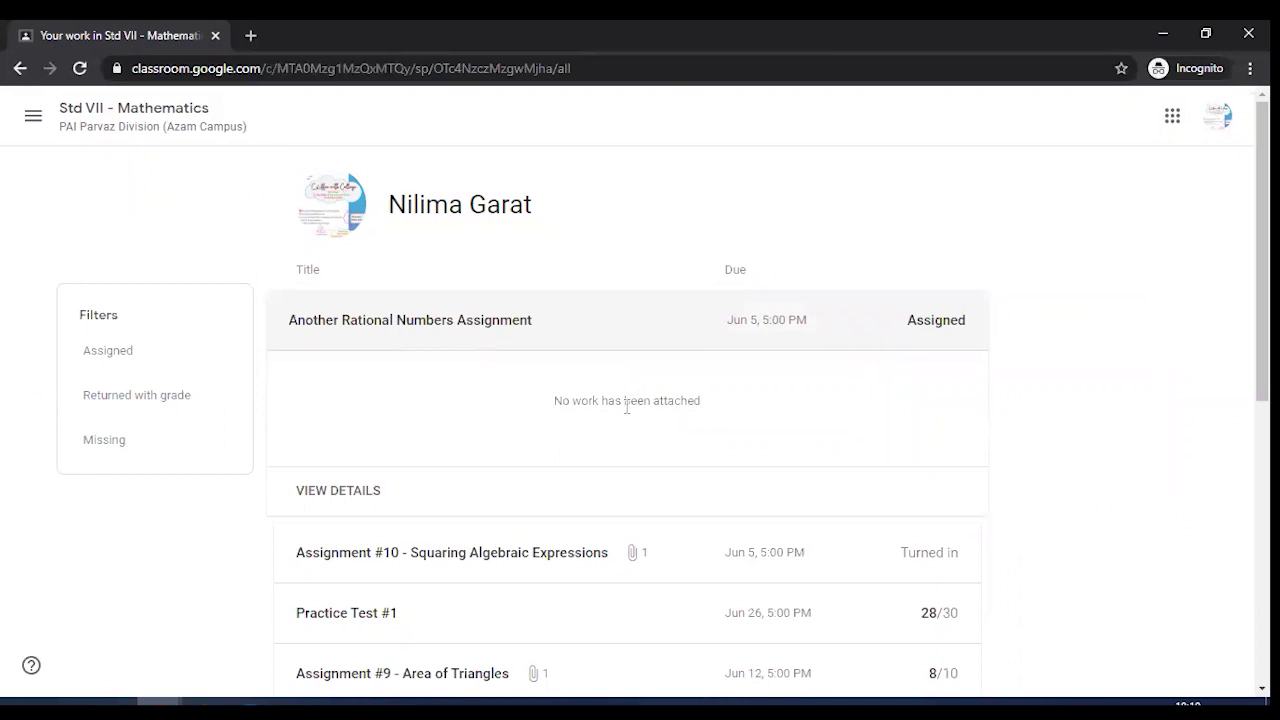
click(326, 500)
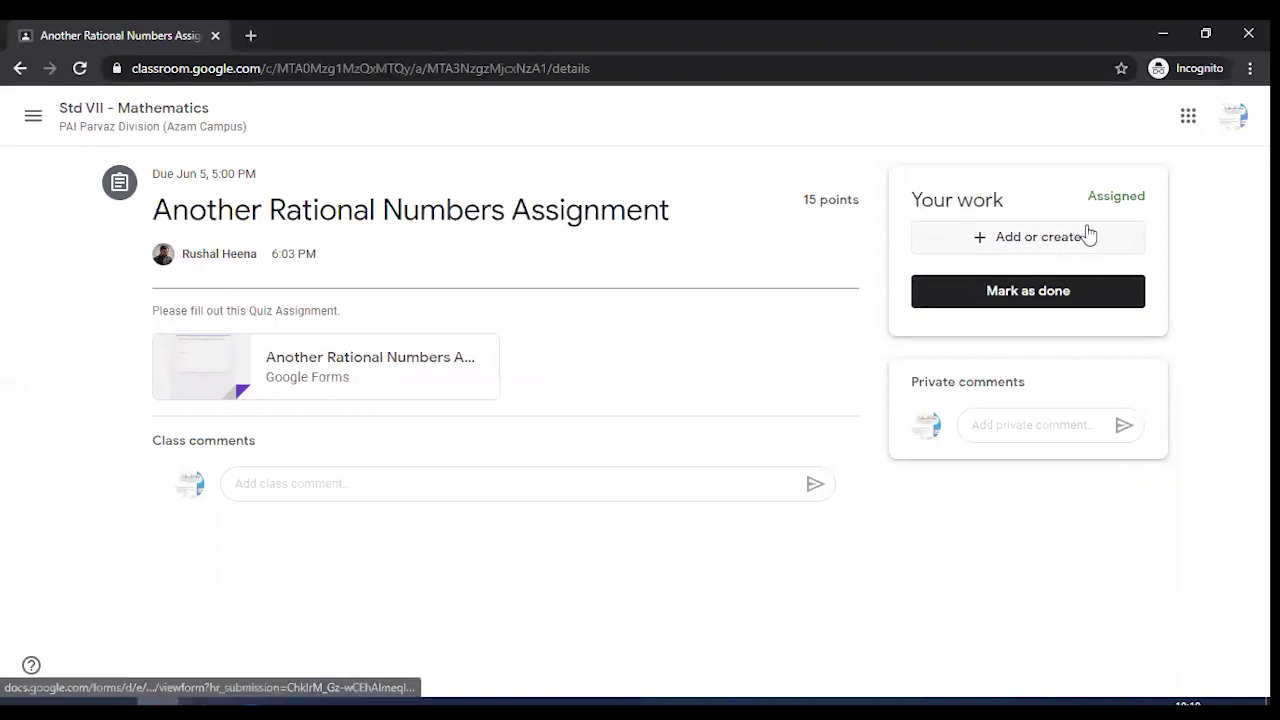
click(334, 369)
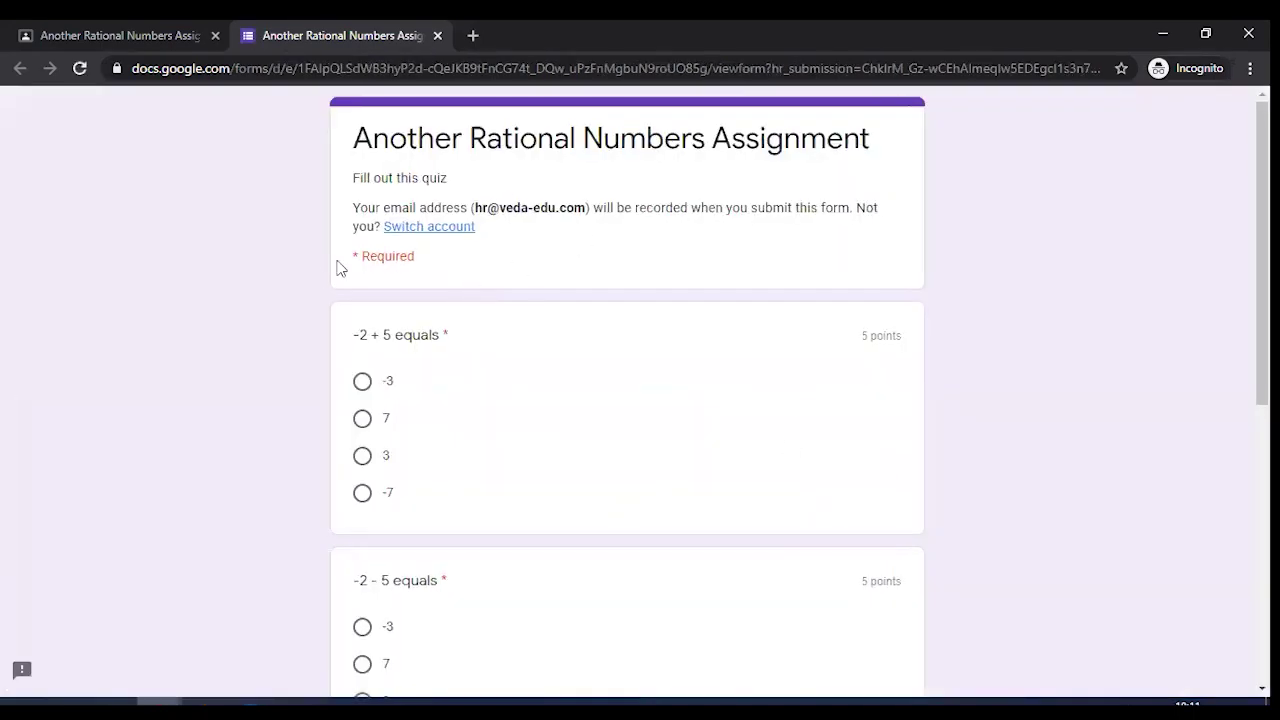
- Answer the quiz with 3 for -2 + 5, 7 for -2 - 5 and 14 for -2 x (-7), and submit it
scroll(458, 337, down, 1)
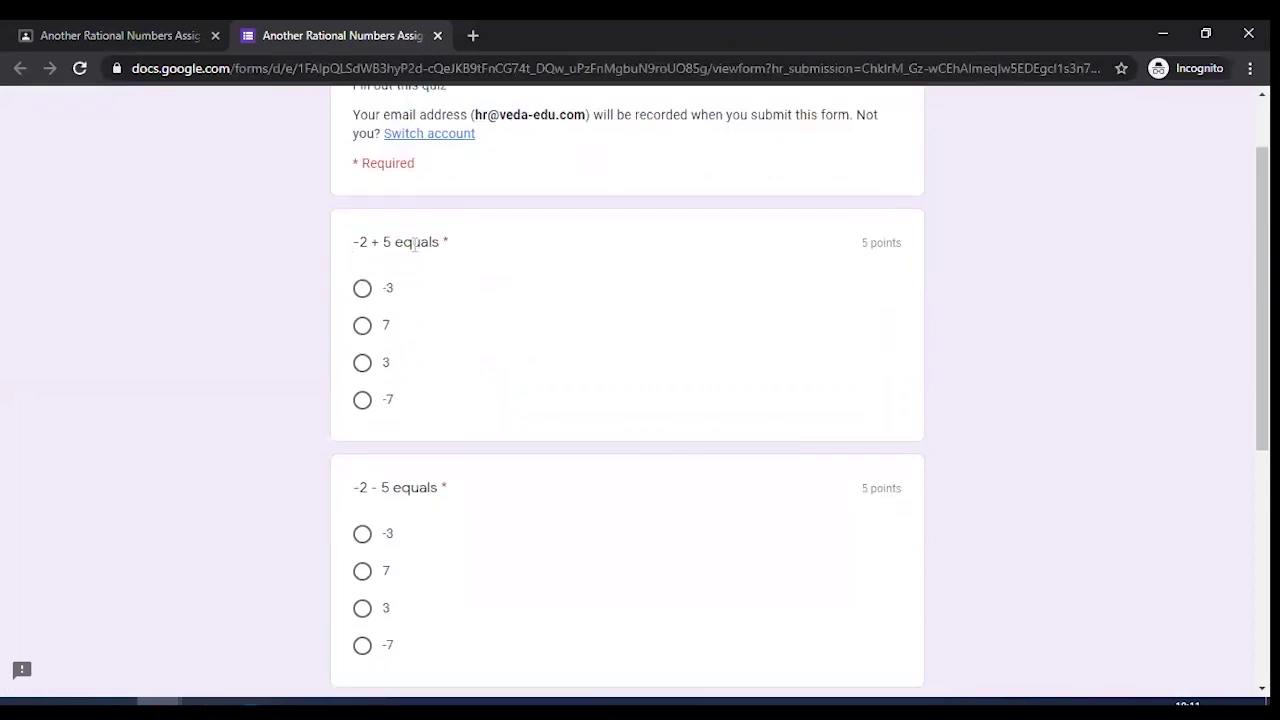
click(362, 362)
scroll(420, 350, down, 2)
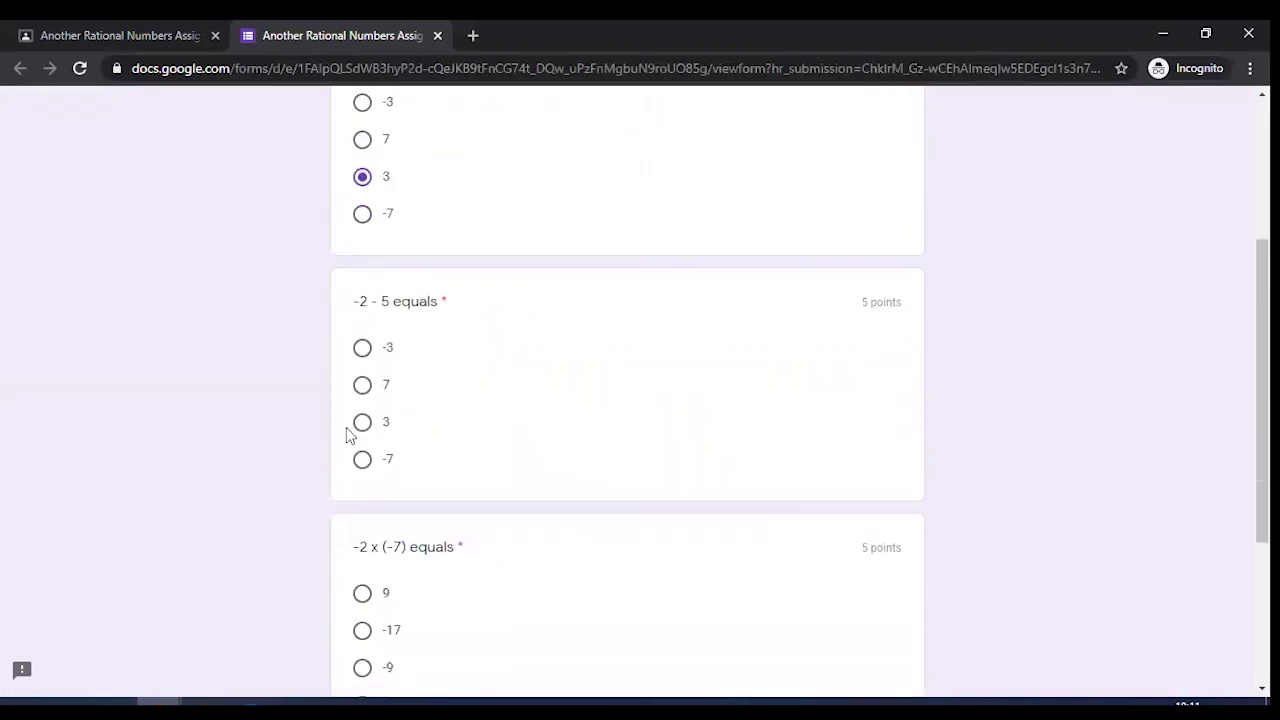
click(357, 385)
scroll(606, 457, down, 2)
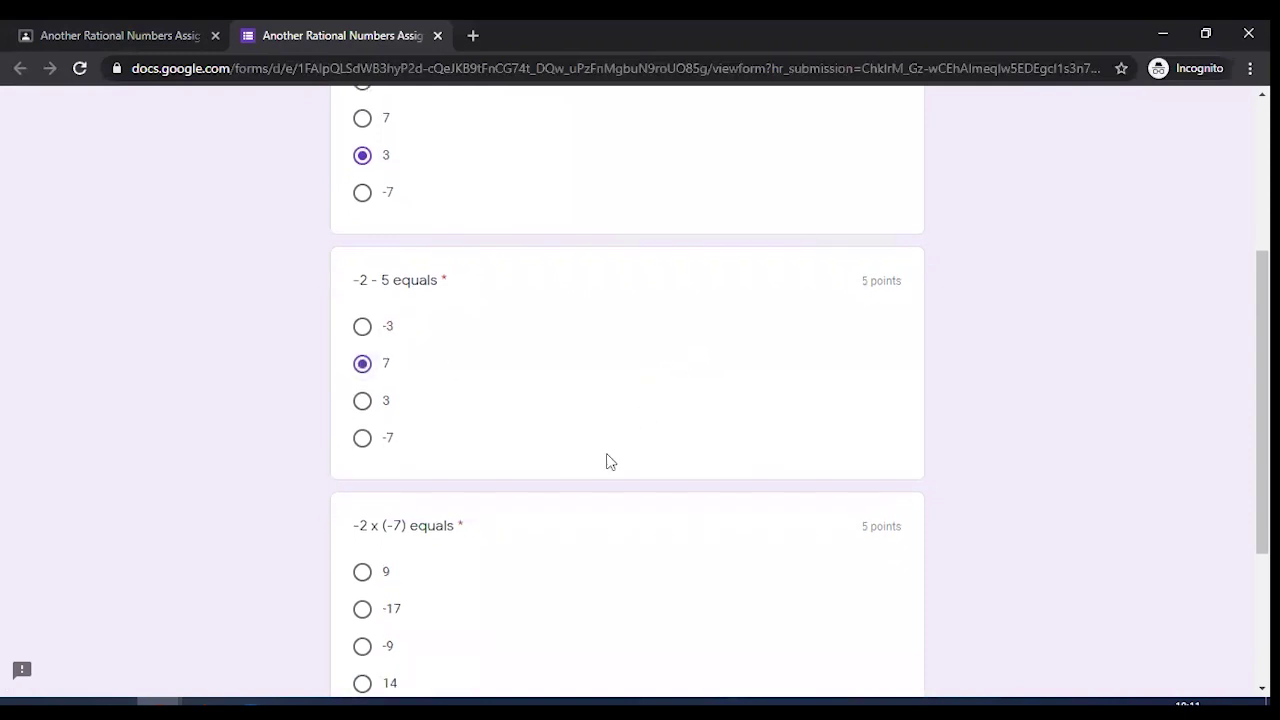
click(362, 518)
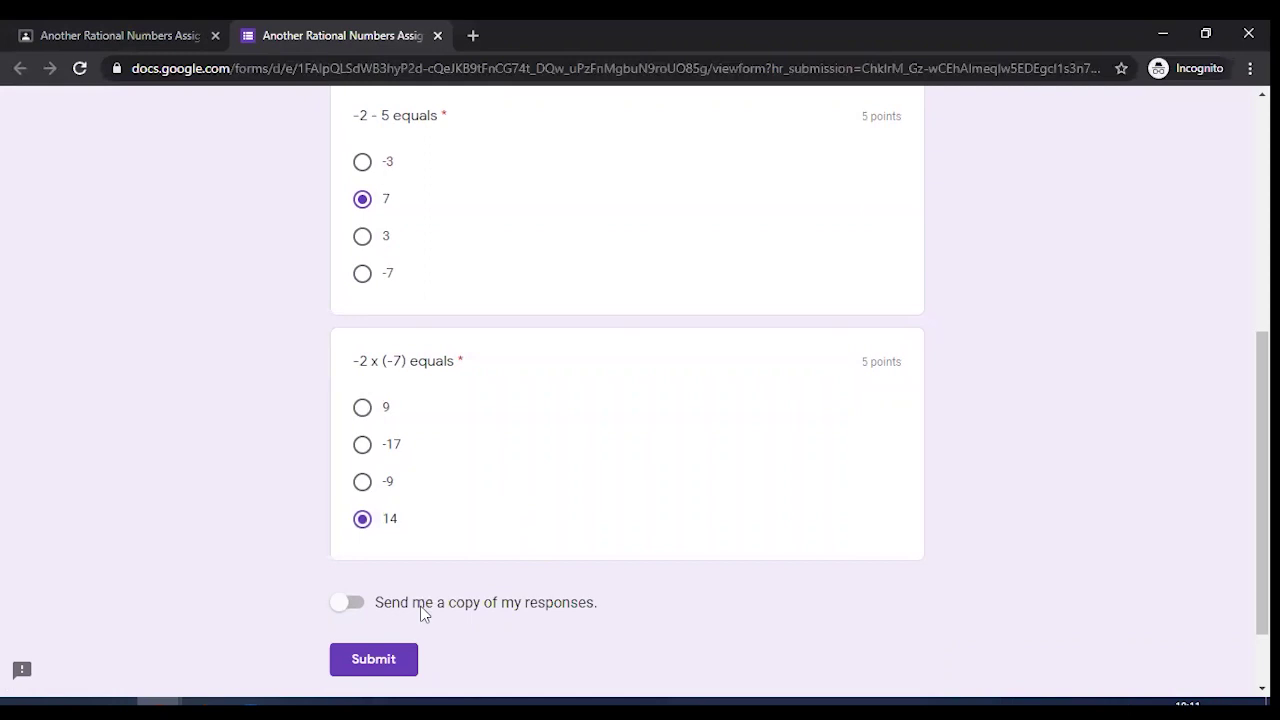
key(Return)
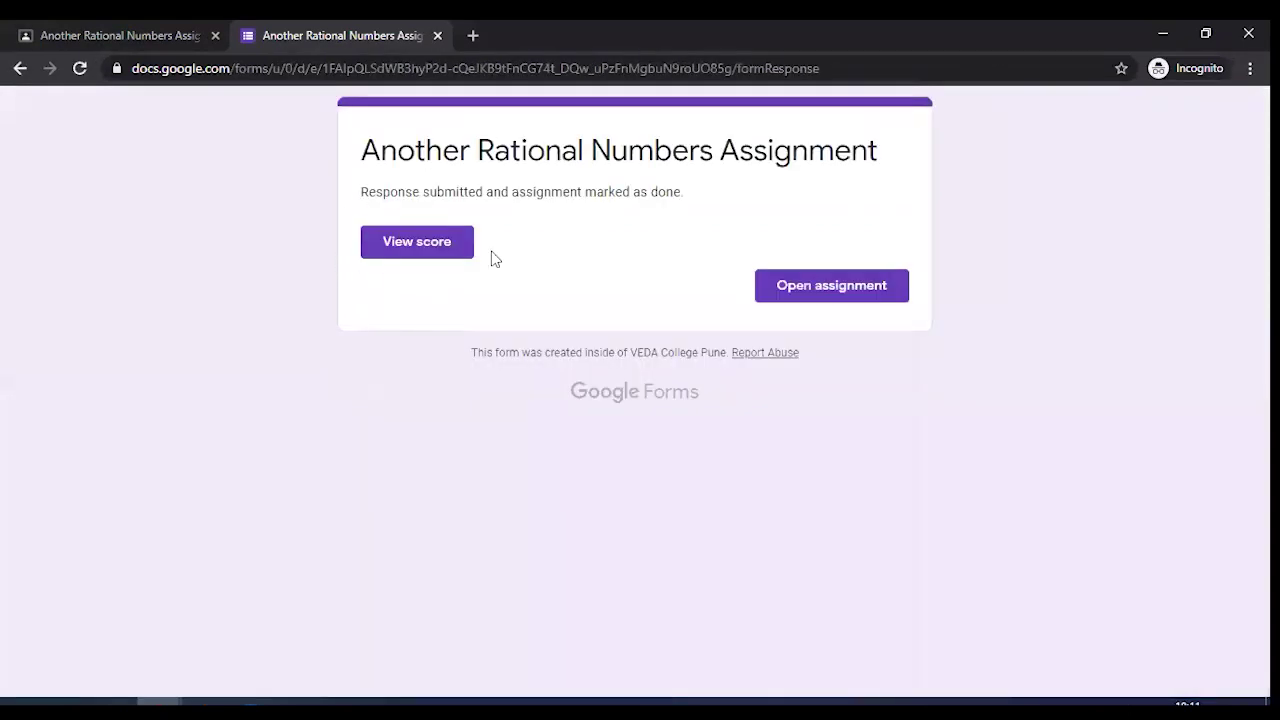
- View the submitted quiz's score, review the correct answers and feedback for each question, and close the score page
click(409, 245)
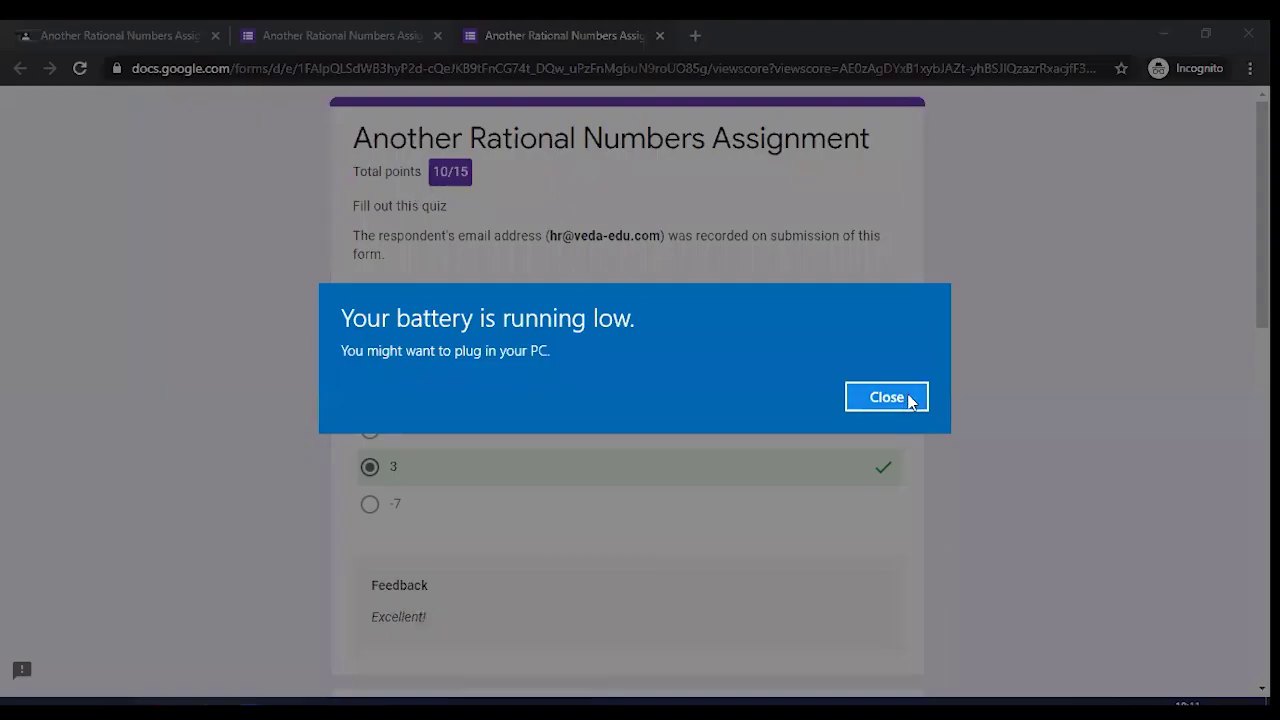
click(908, 399)
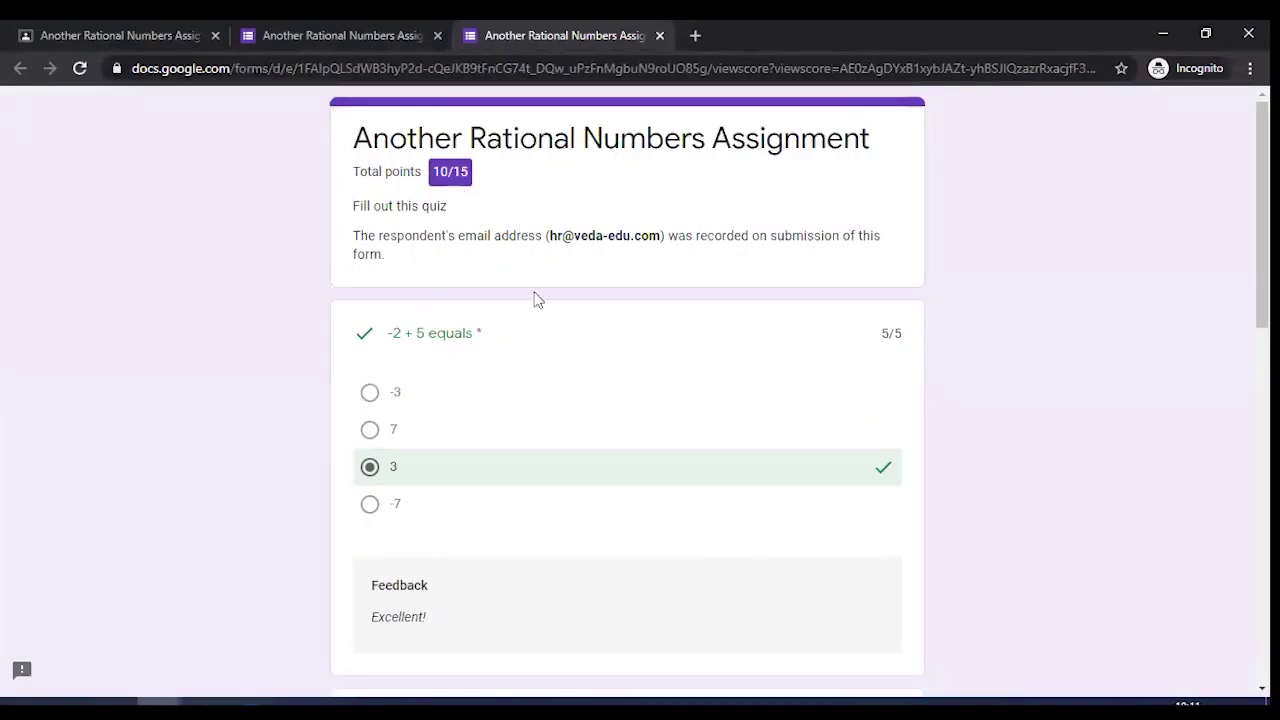
scroll(450, 450, down, 2)
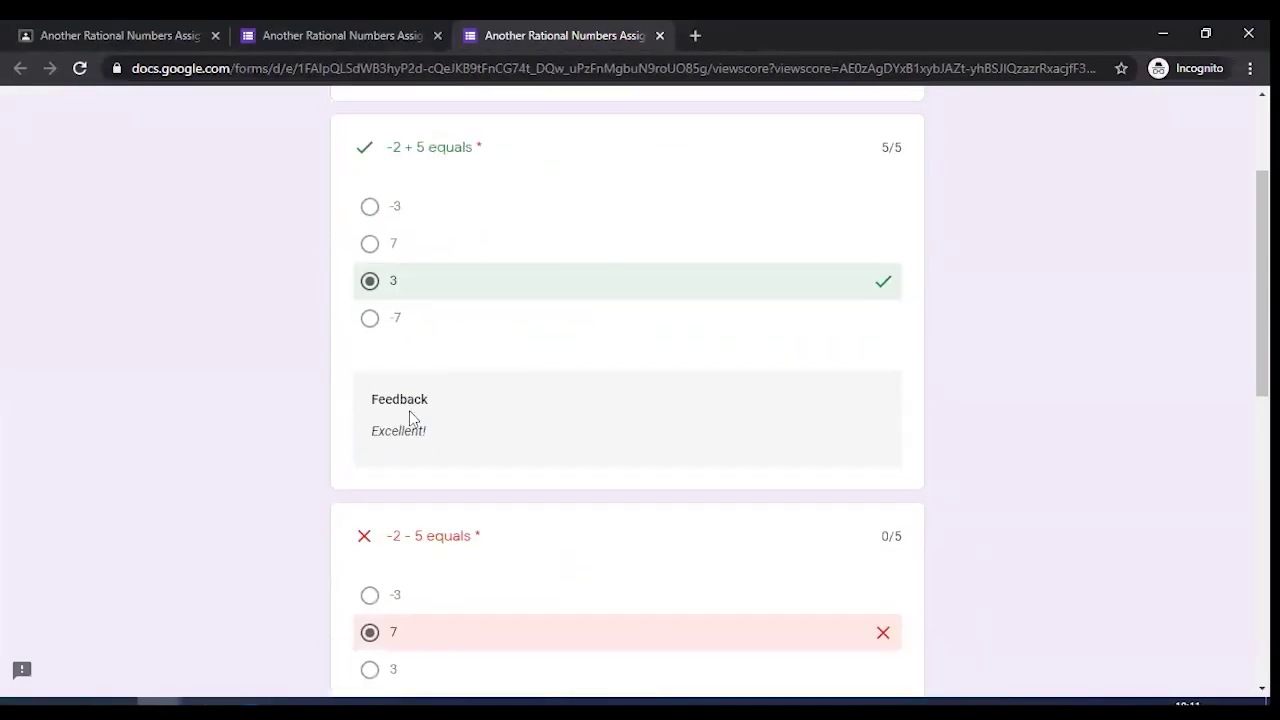
scroll(415, 430, down, 2)
scroll(443, 545, down, 1)
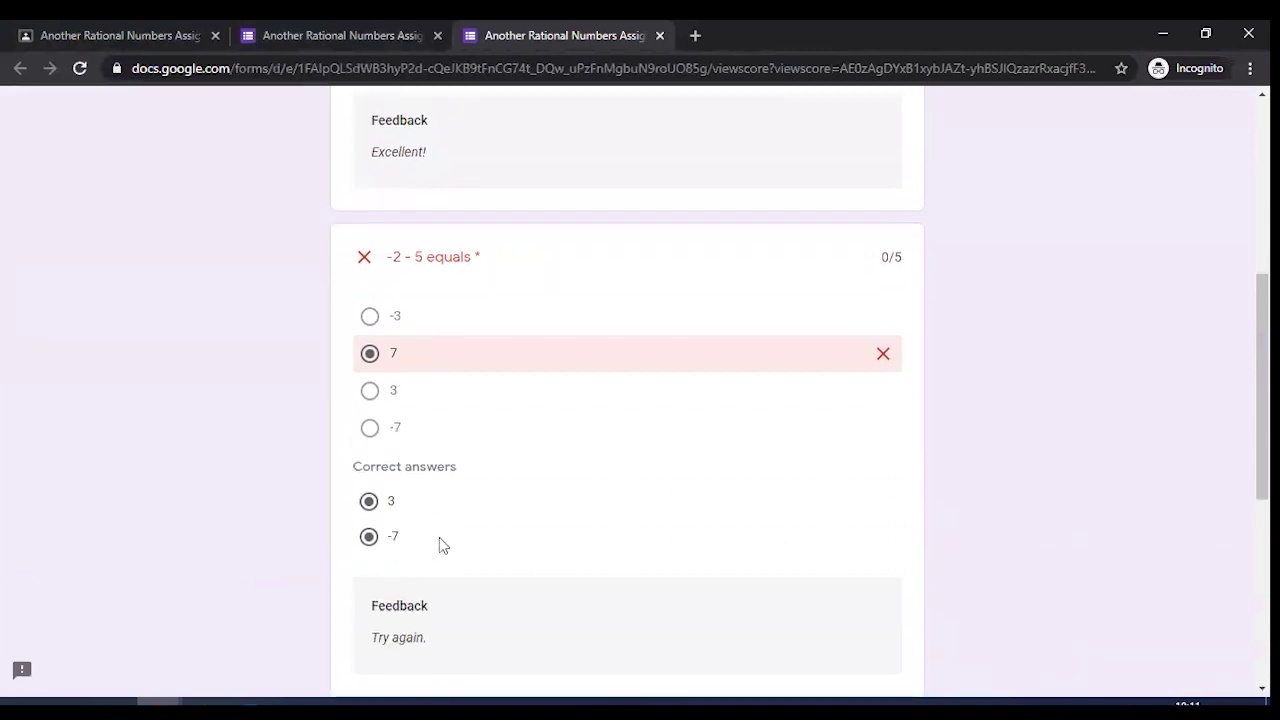
scroll(420, 570, down, 5)
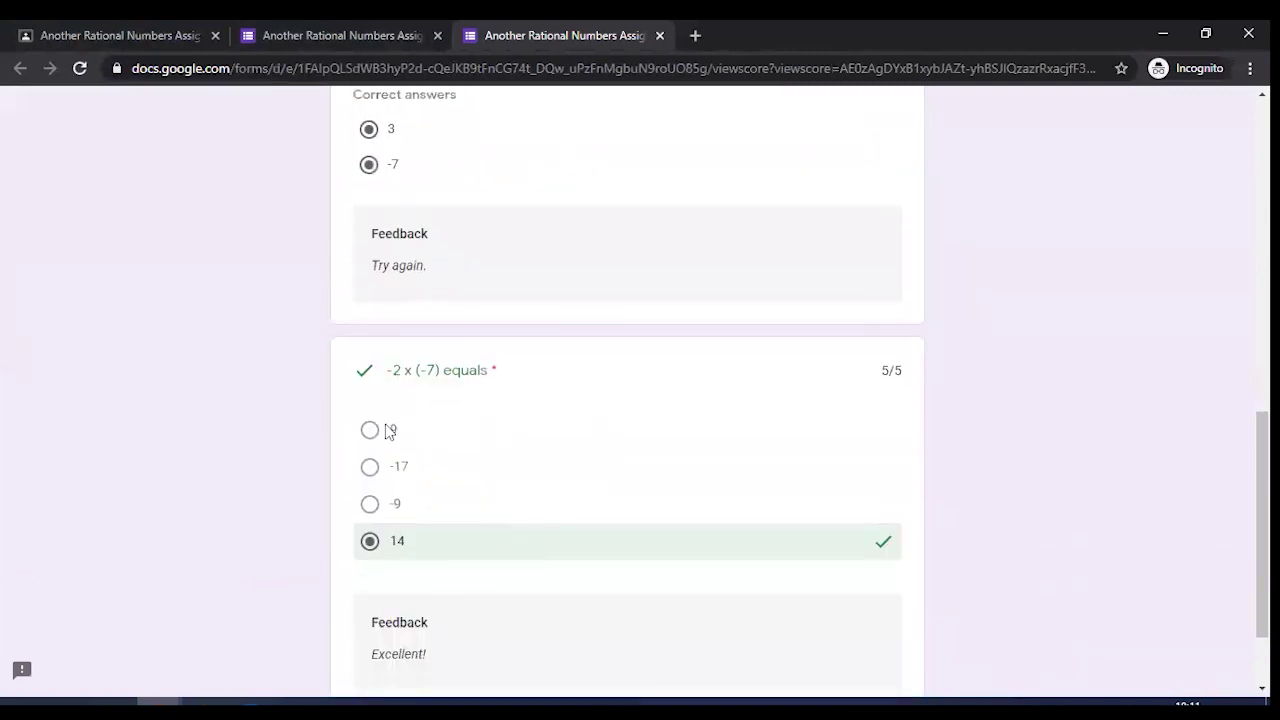
scroll(417, 491, up, 10)
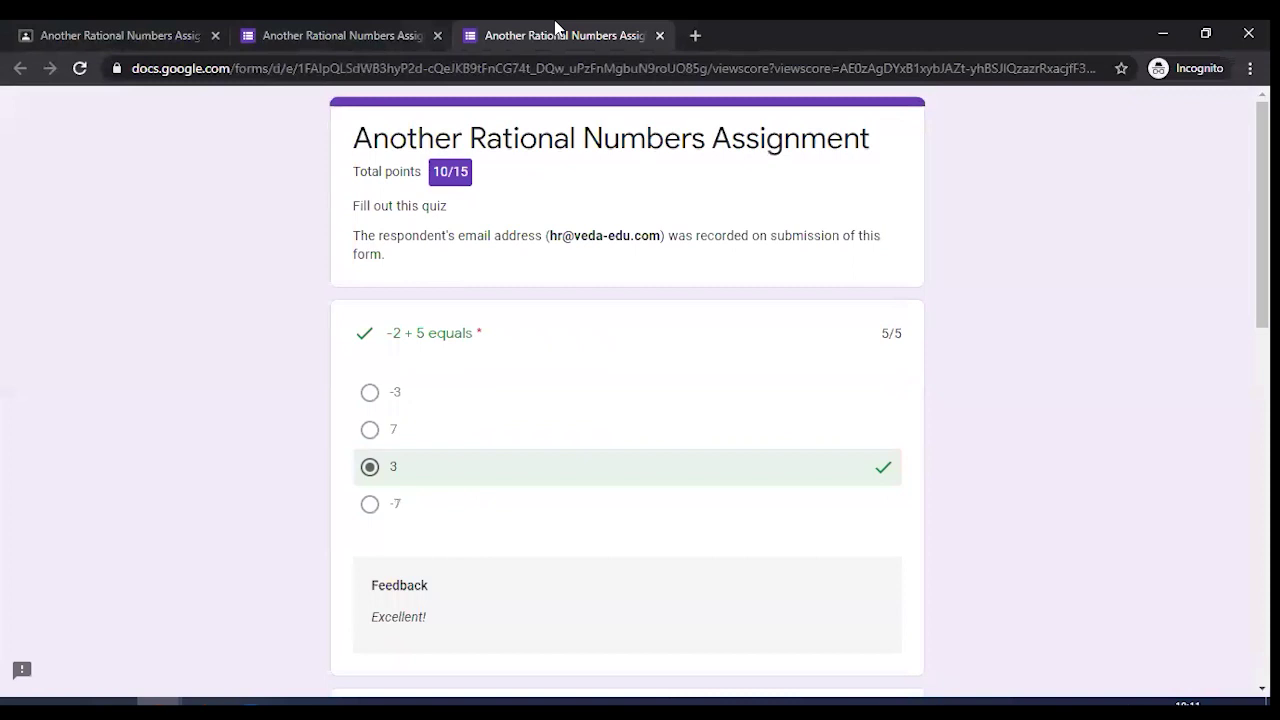
click(659, 36)
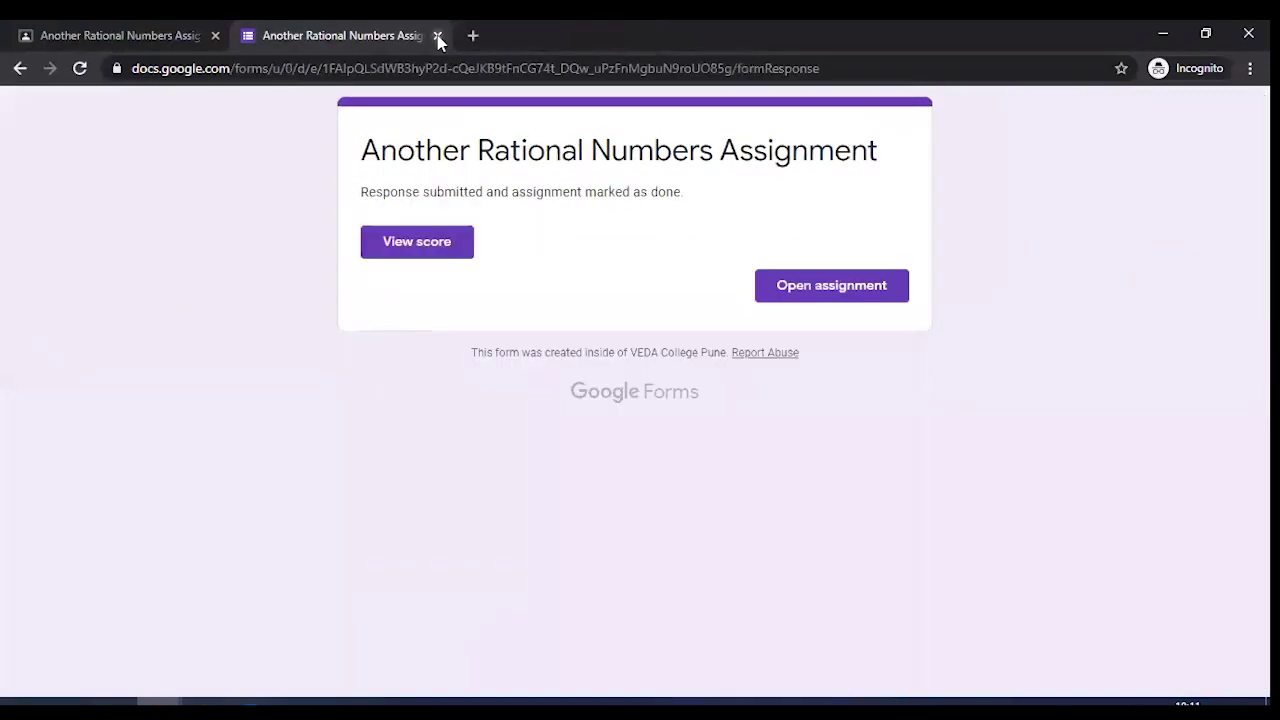
- Close the submitted quiz form and return from the assignment details to the student's class list
click(437, 36)
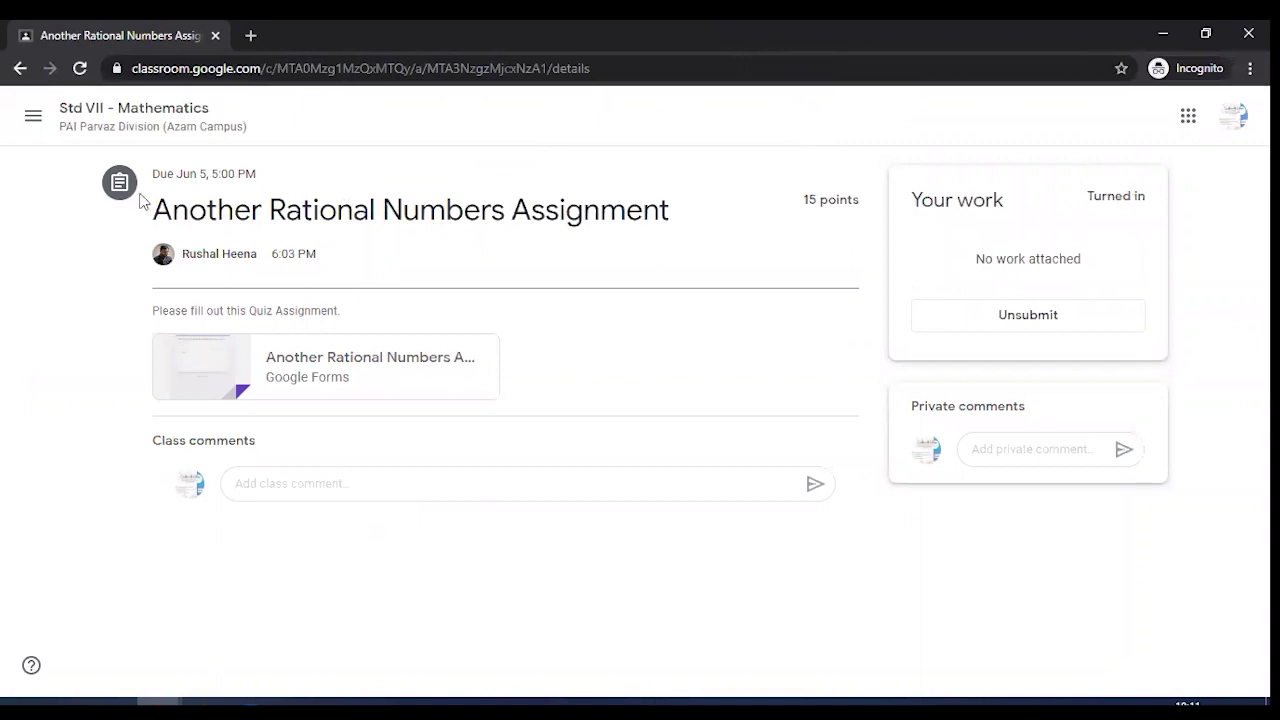
click(34, 120)
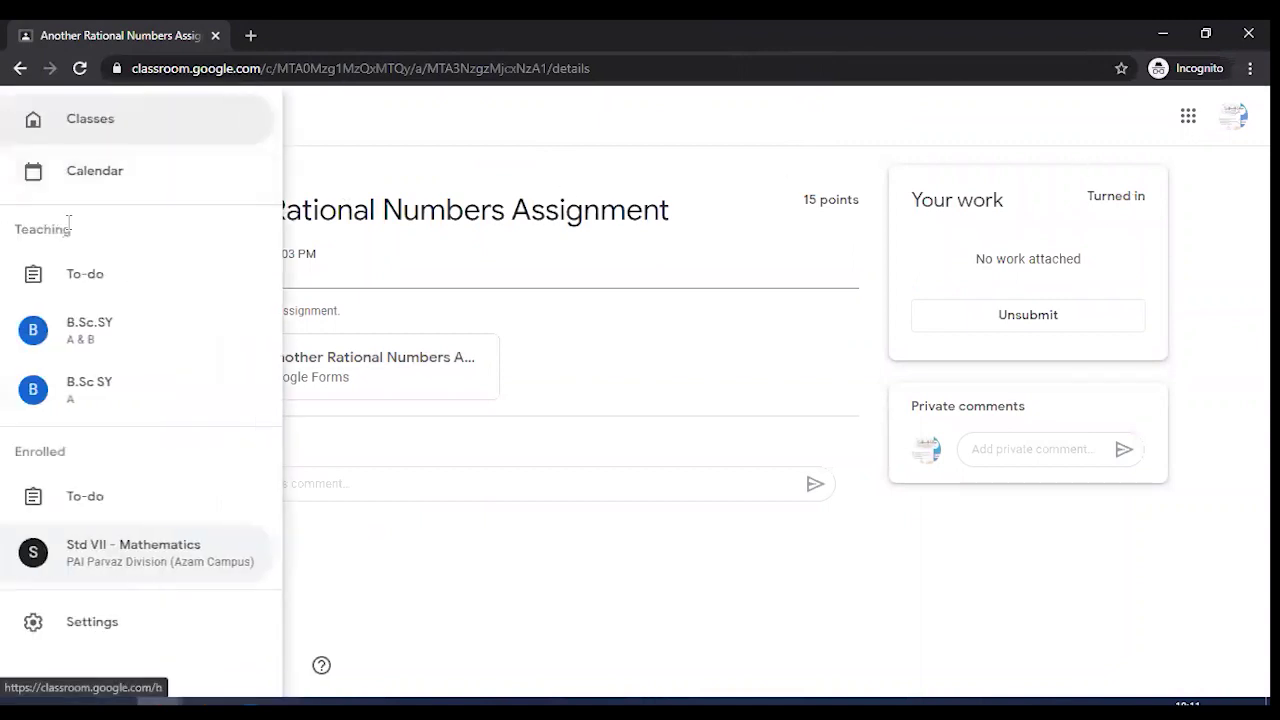
click(77, 145)
click(232, 420)
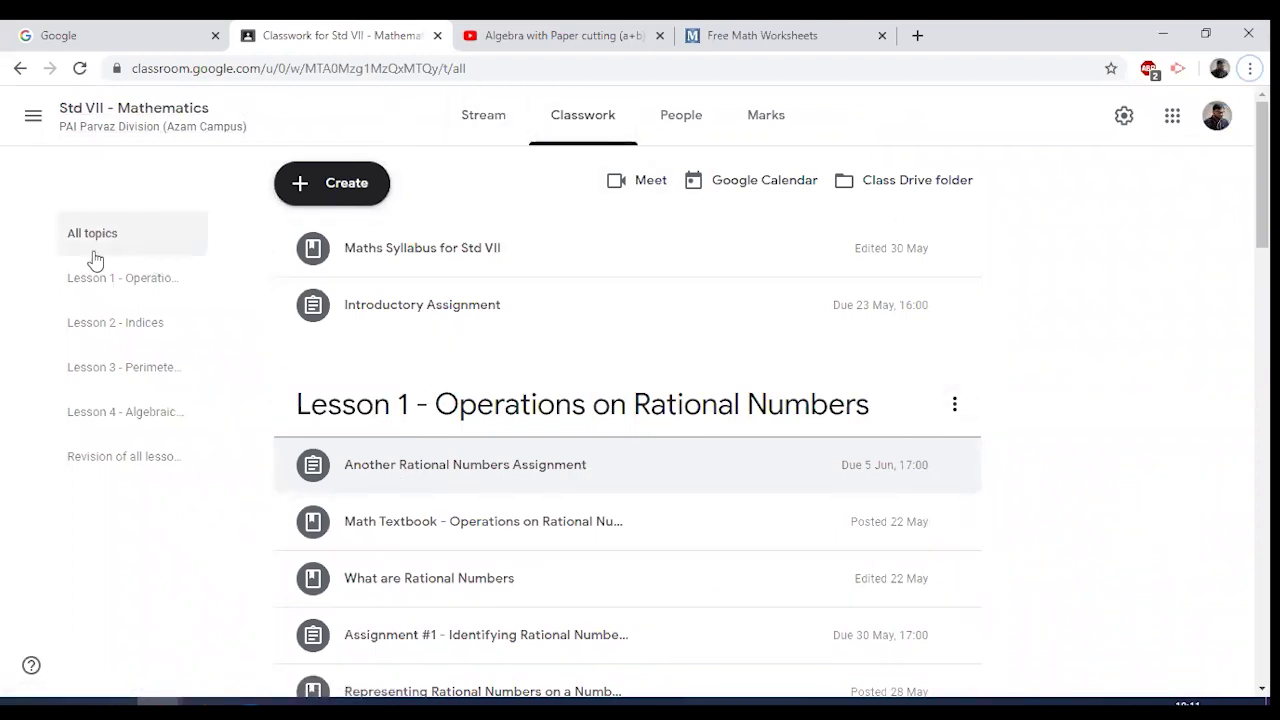
- In the teacher's Std VII - Mathematics classroom, open the marks table and examine all students' scores from the newest assignment to the Introductory Assignment
scroll(520, 408, down, 3)
scroll(520, 408, up, 3)
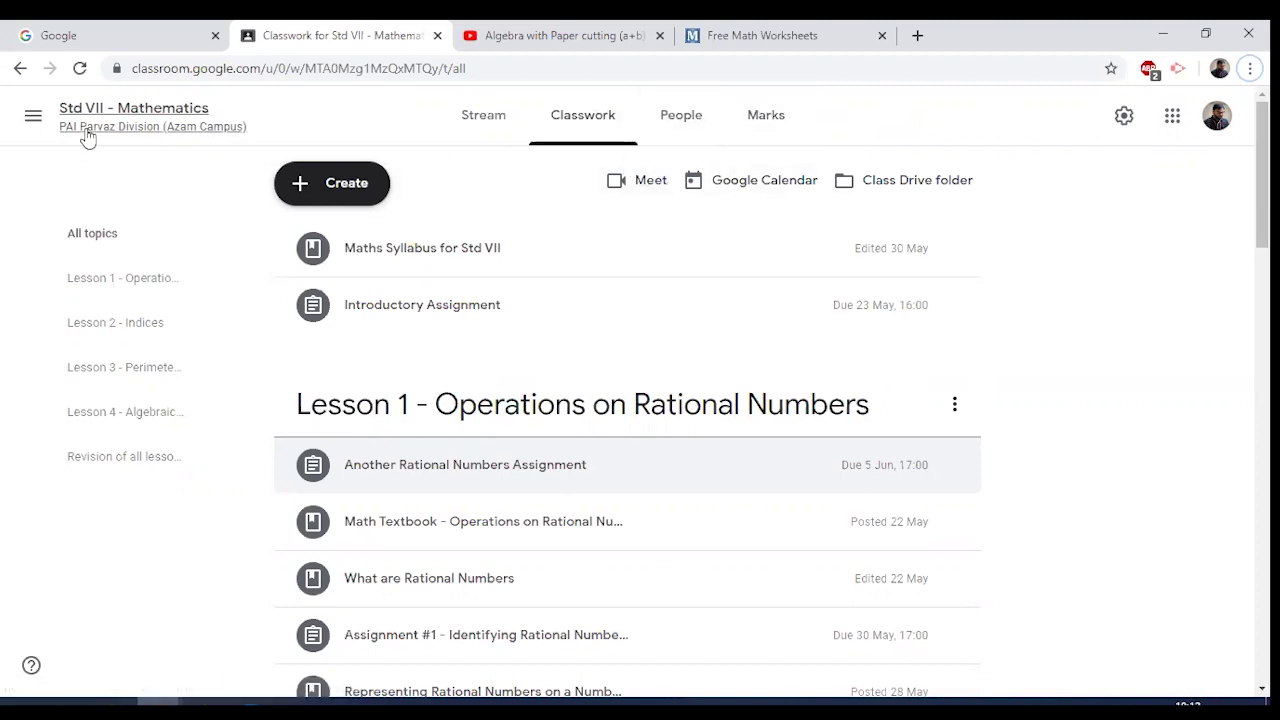
click(746, 120)
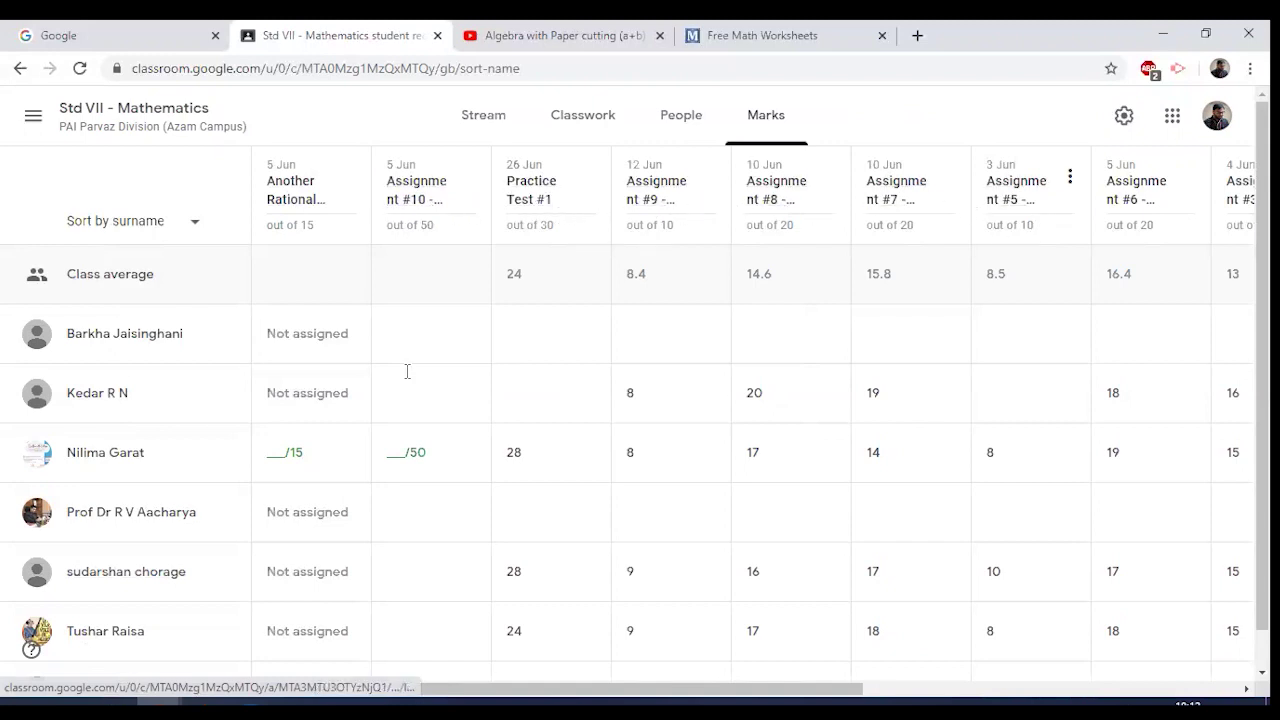
scroll(158, 682, right, 5)
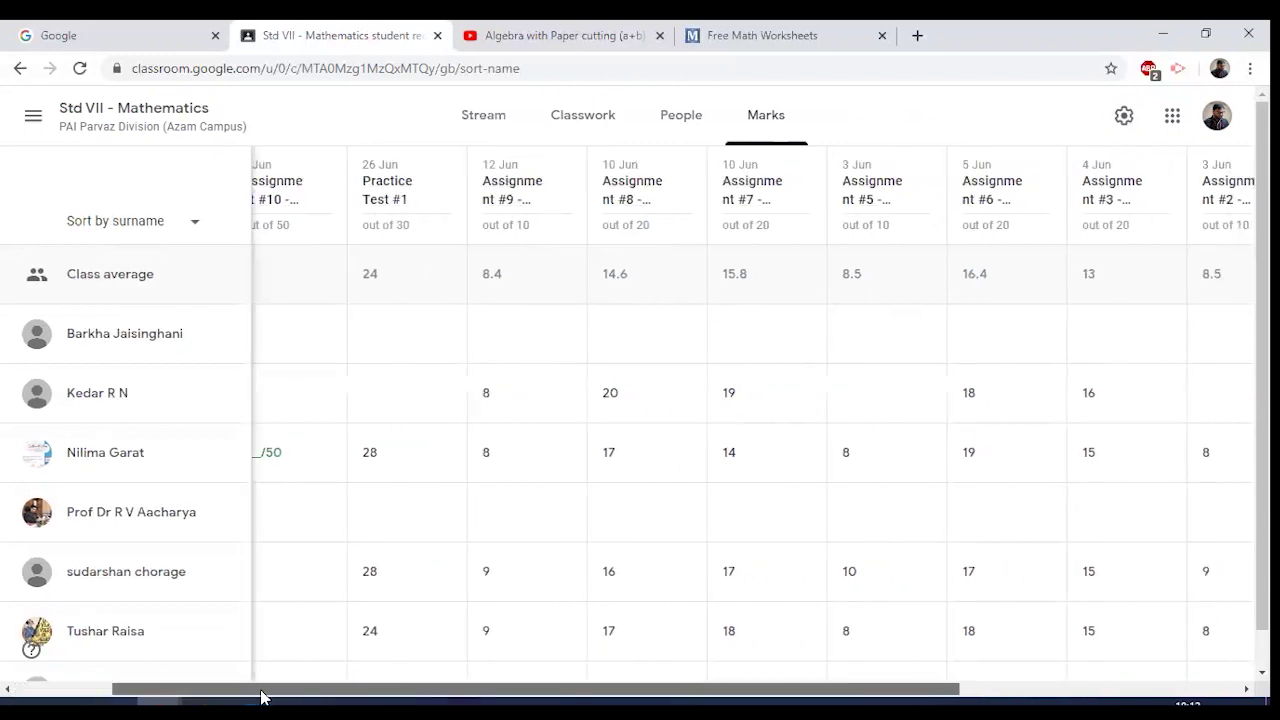
scroll(636, 414, right, 1)
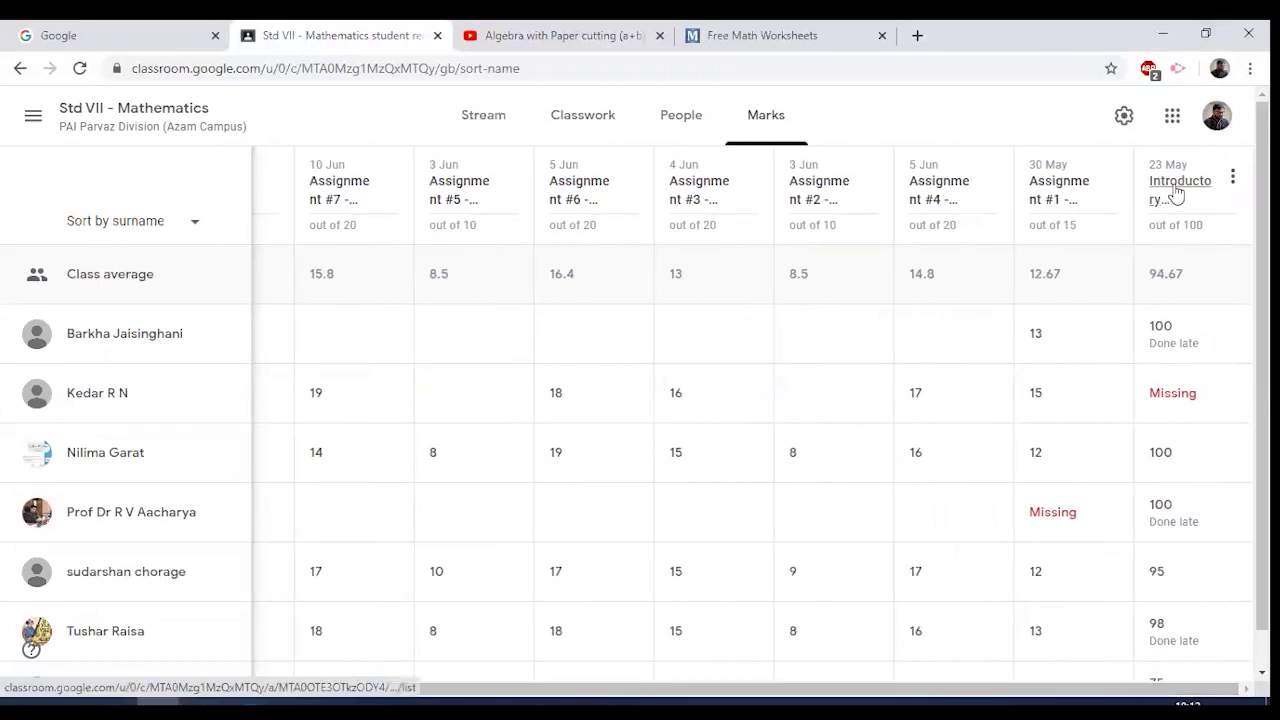
scroll(1172, 262, down, 1)
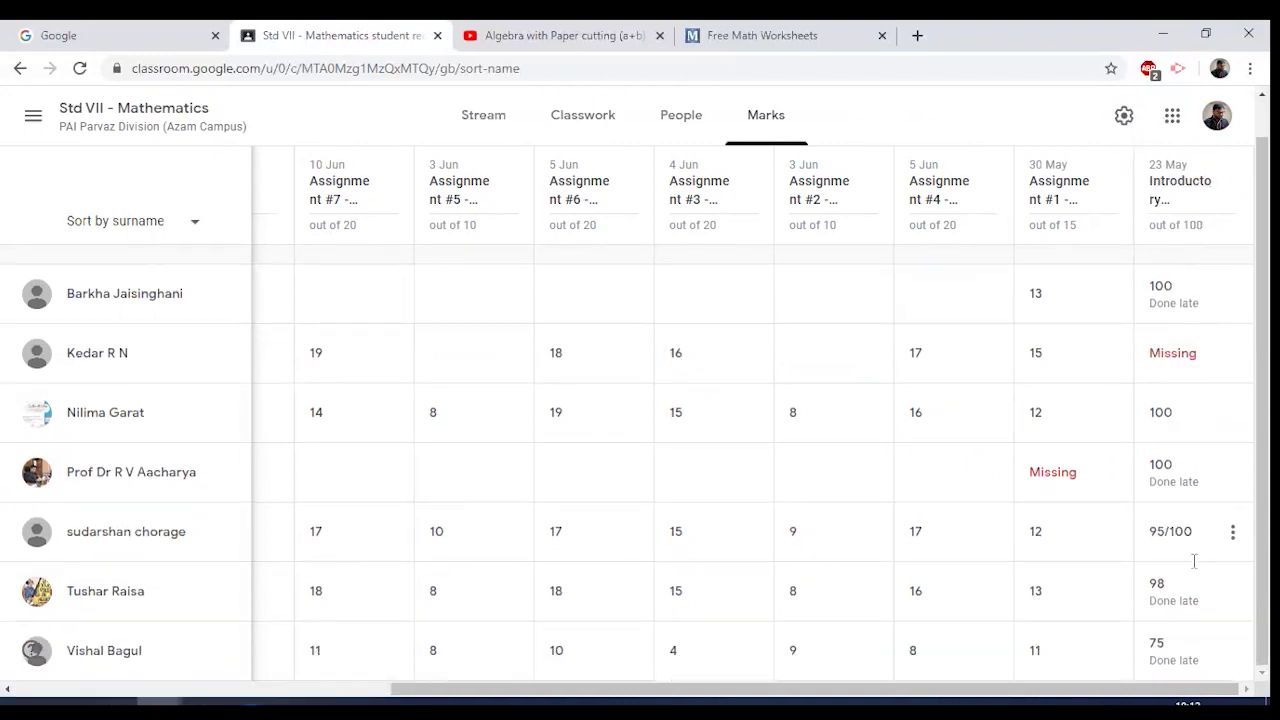
scroll(1172, 400, up, 1)
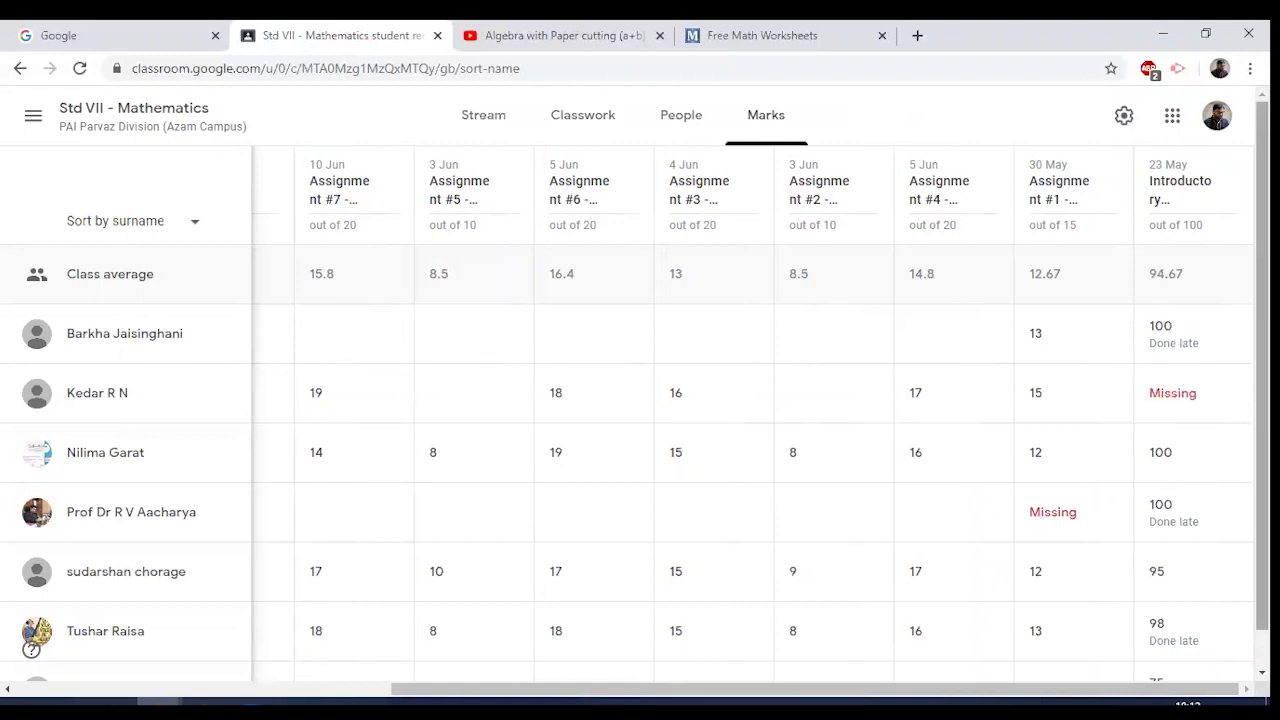
scroll(1232, 340, down, 1)
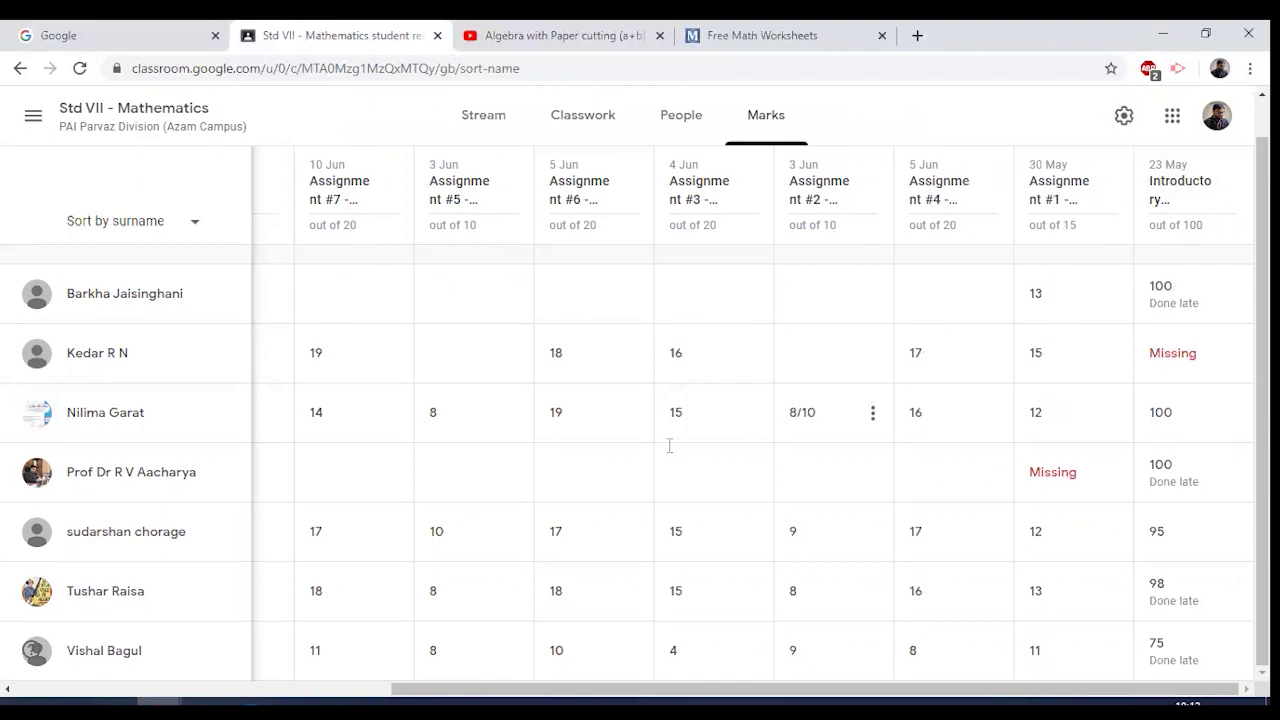
drag(1000, 690, 641, 702)
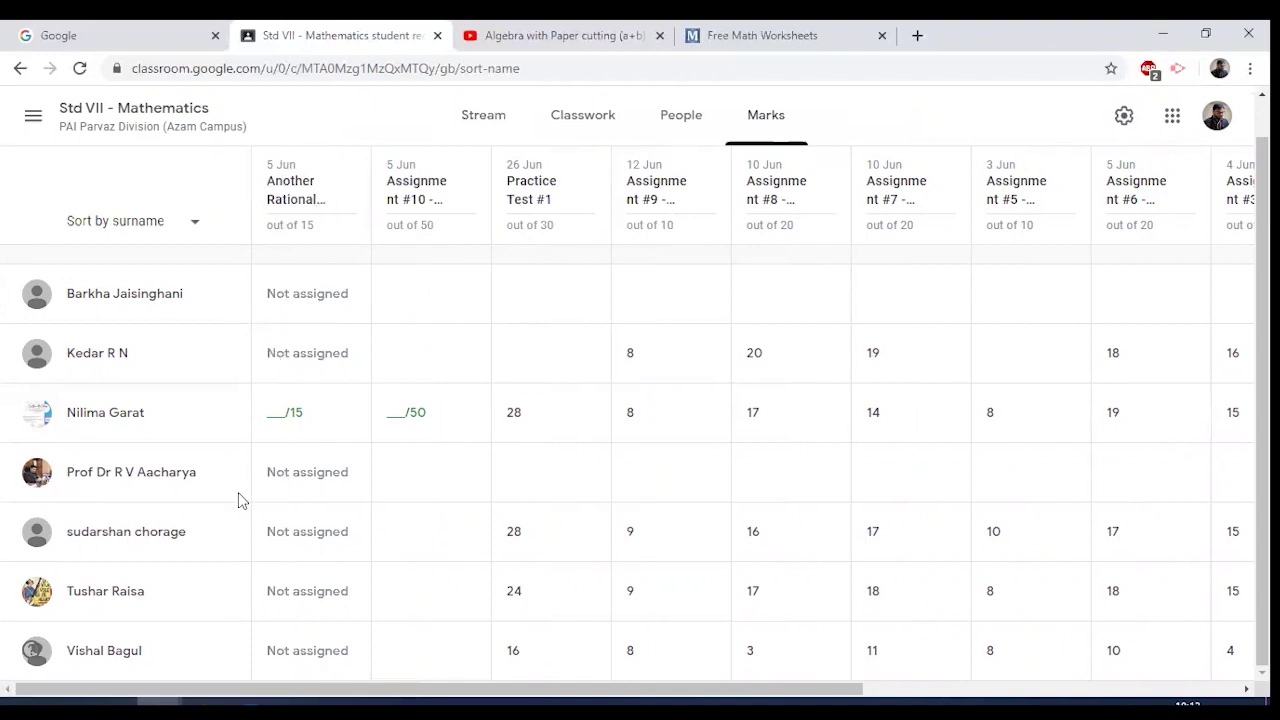
- Open the student work for Assignment #10 - Squaring Algebraic Expressions from the marks table
click(421, 546)
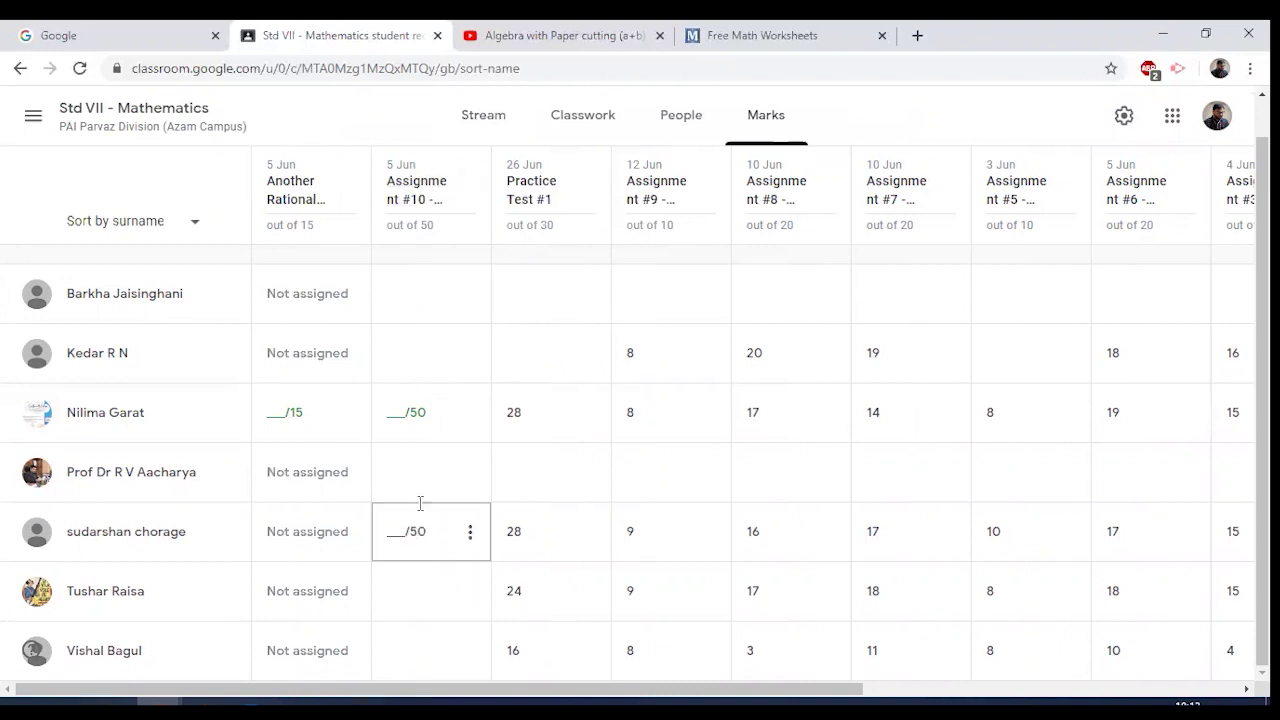
click(413, 198)
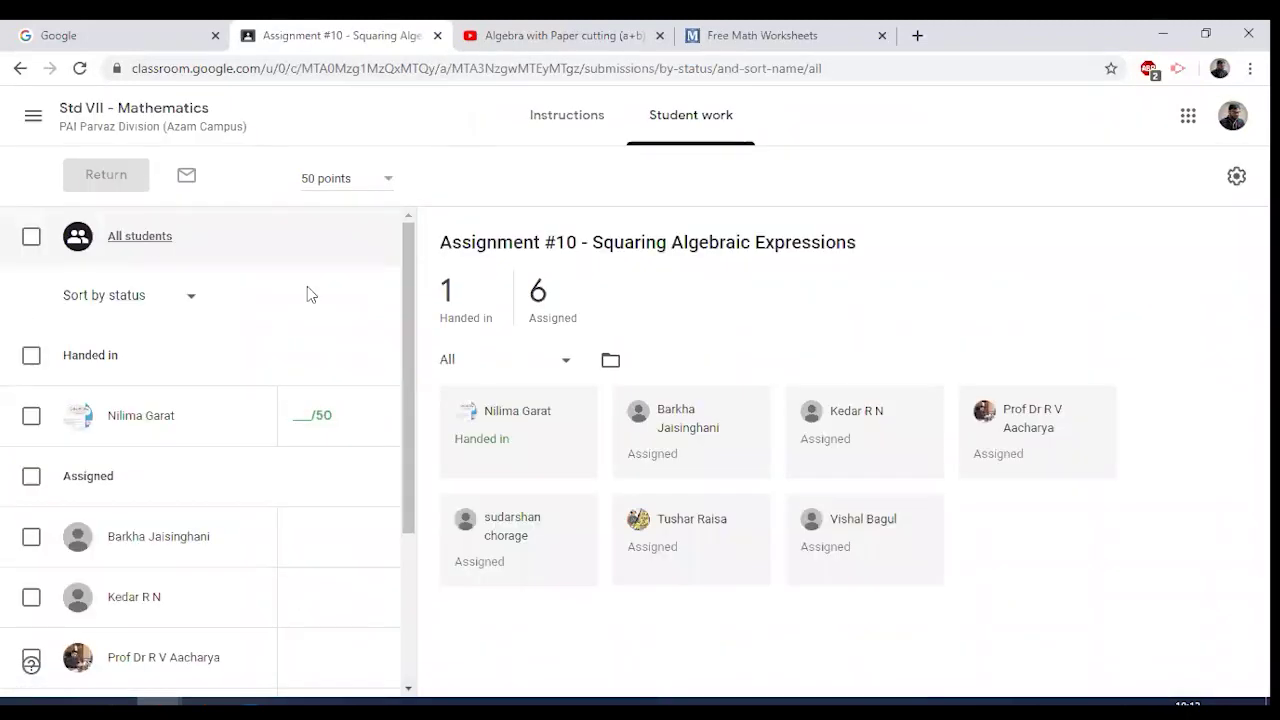